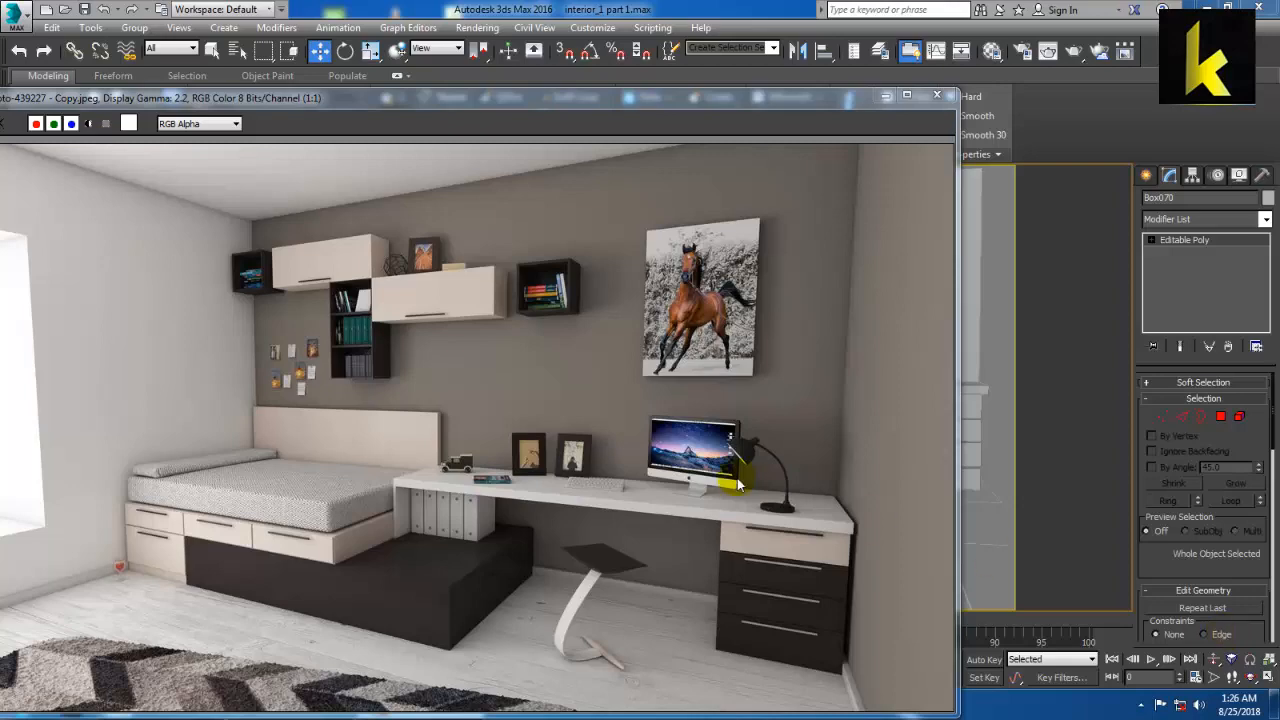
Minimise the reference image and the 3ds Max window, and open the Textures folder on the desktop
left_click(887, 95)
left_click(1200, 6)
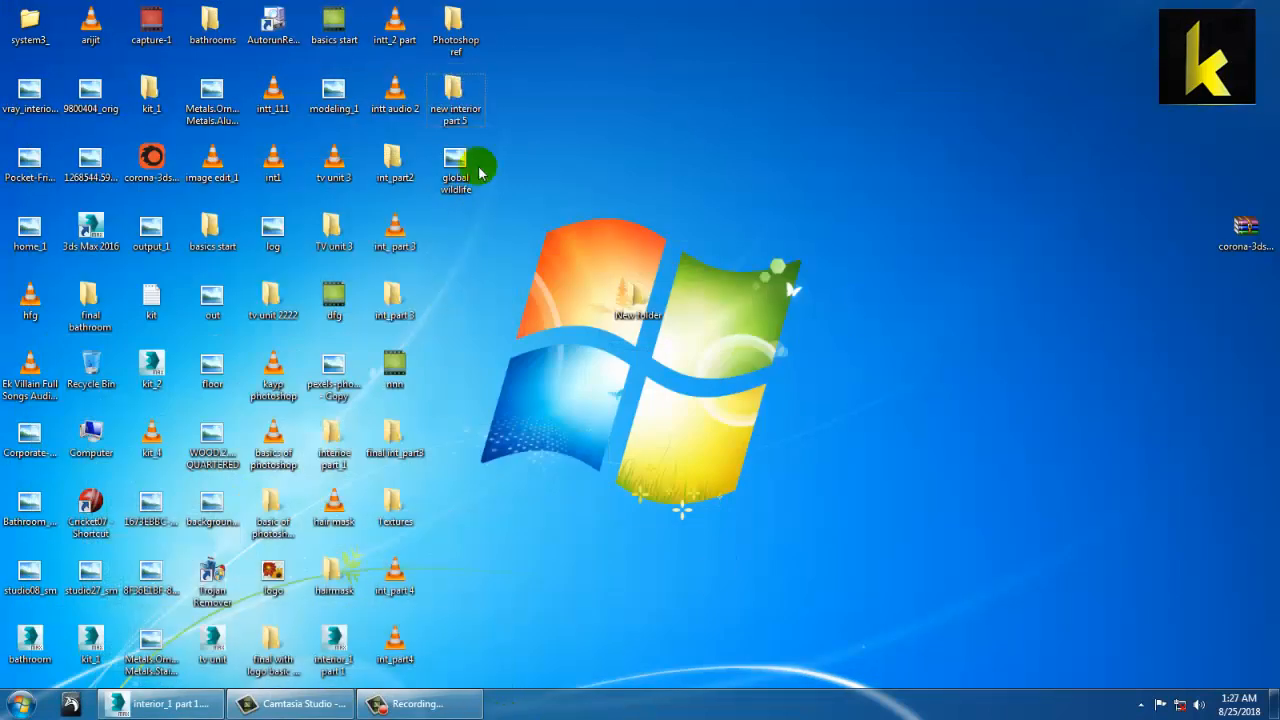
double_click(400, 505)
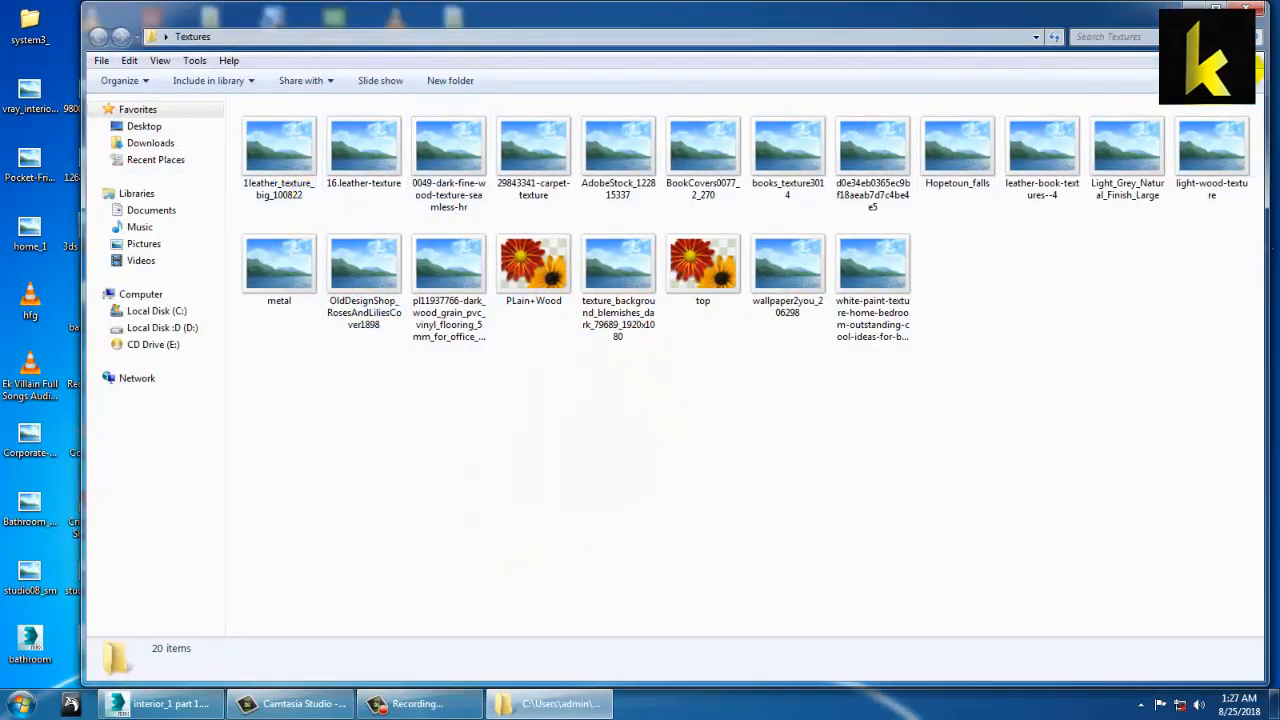
left_click(1197, 80)
left_click(1258, 76)
left_click(824, 427)
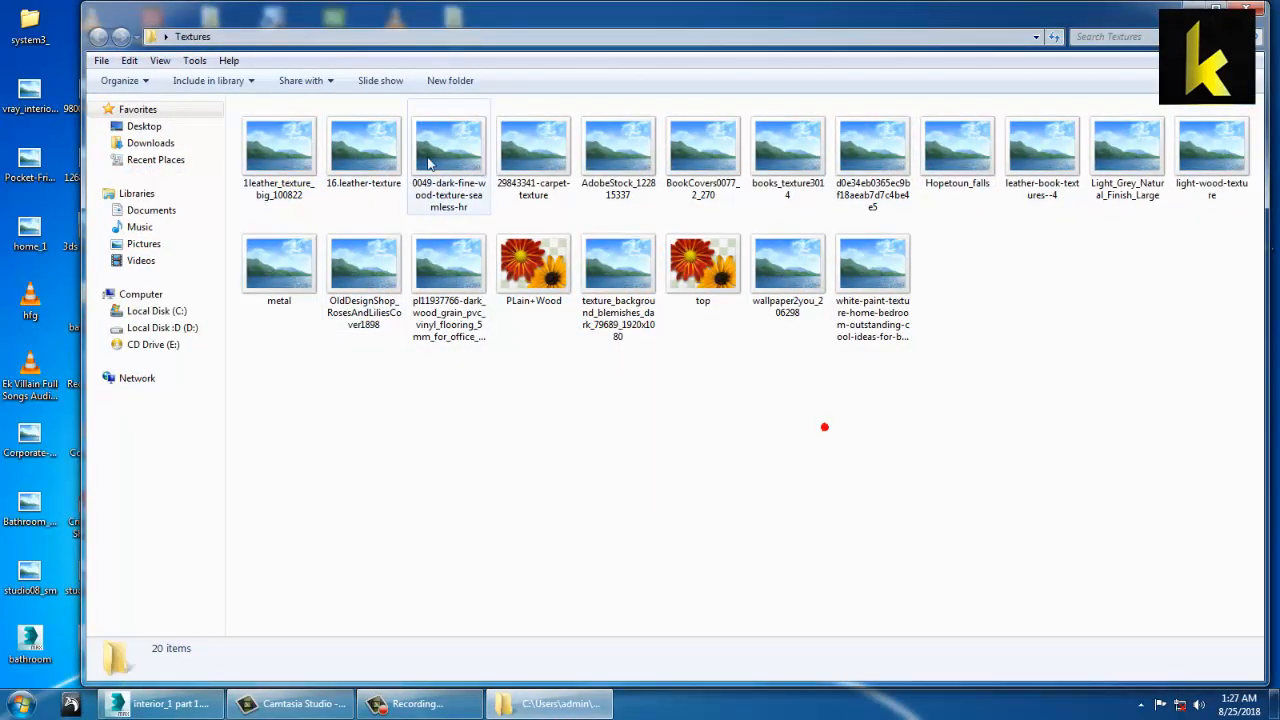
Open the 1leather_texture_big_100822 image and look through the other textures in the folder, closing the viewer at the end
left_click(275, 149)
double_click(276, 150)
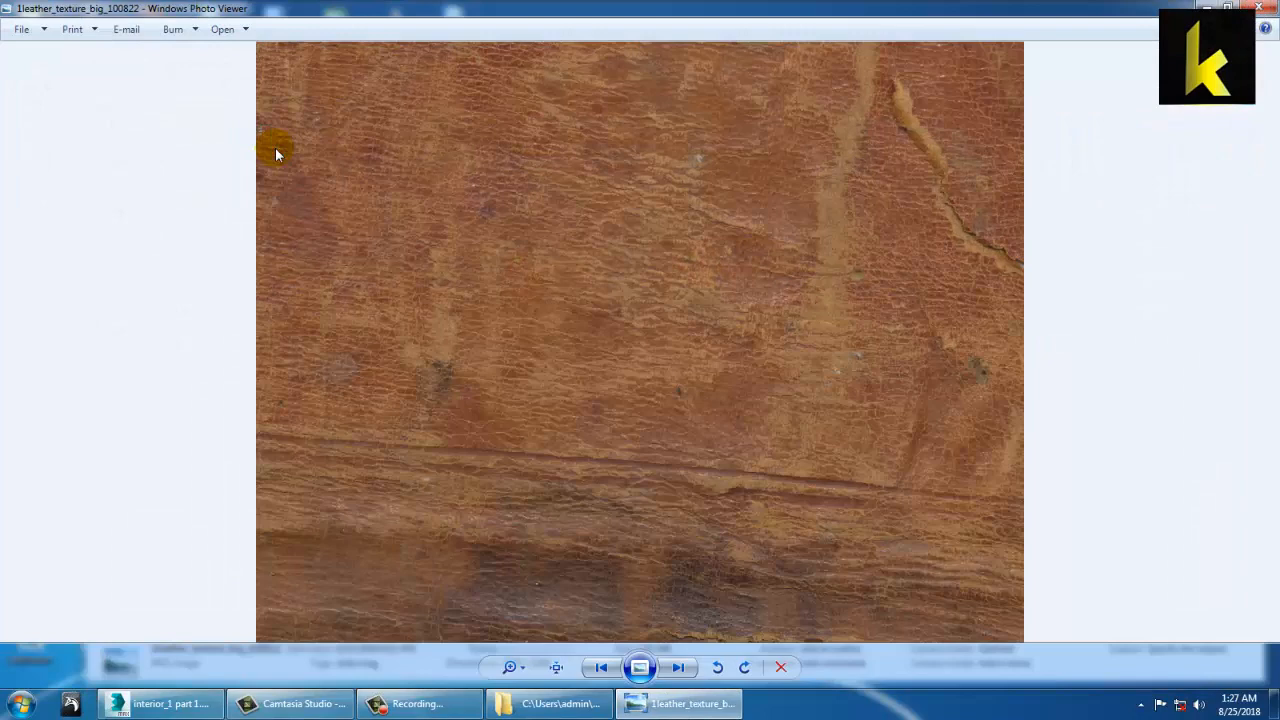
key("Right")
key("Right")
key("Right")
key("Right")
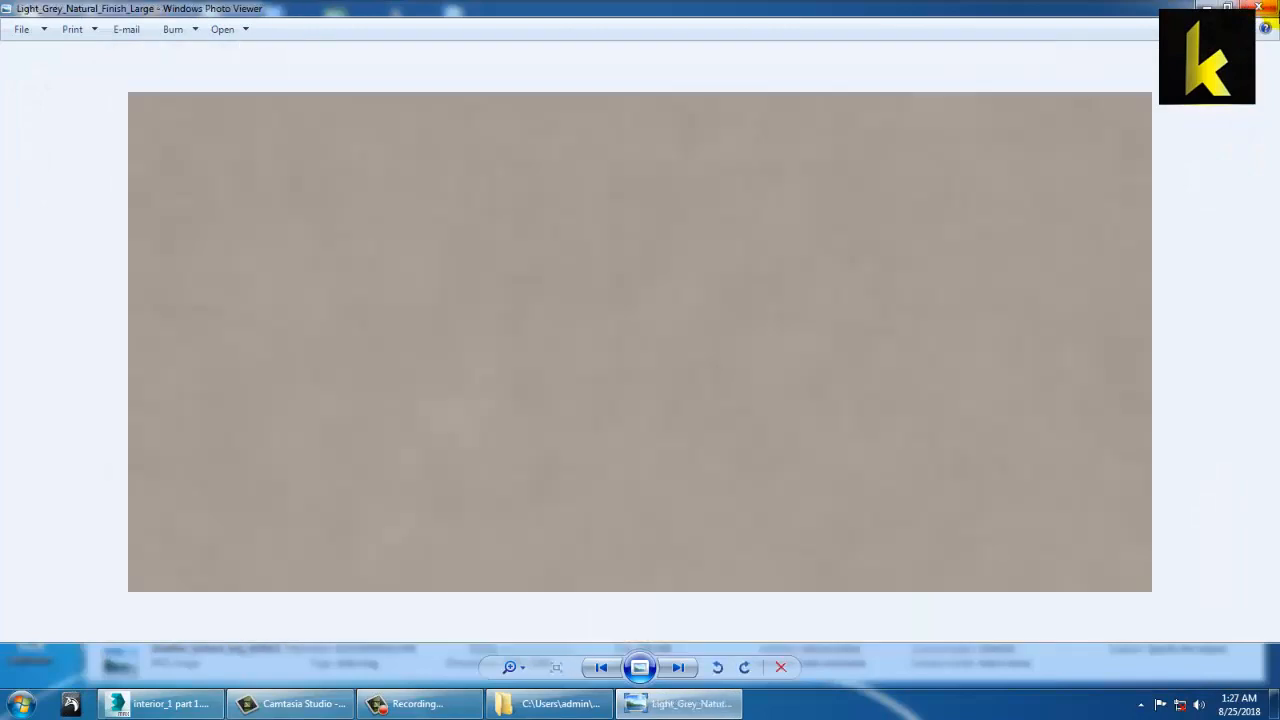
key("Right")
key("Right")
key("Right")
key("Escape")
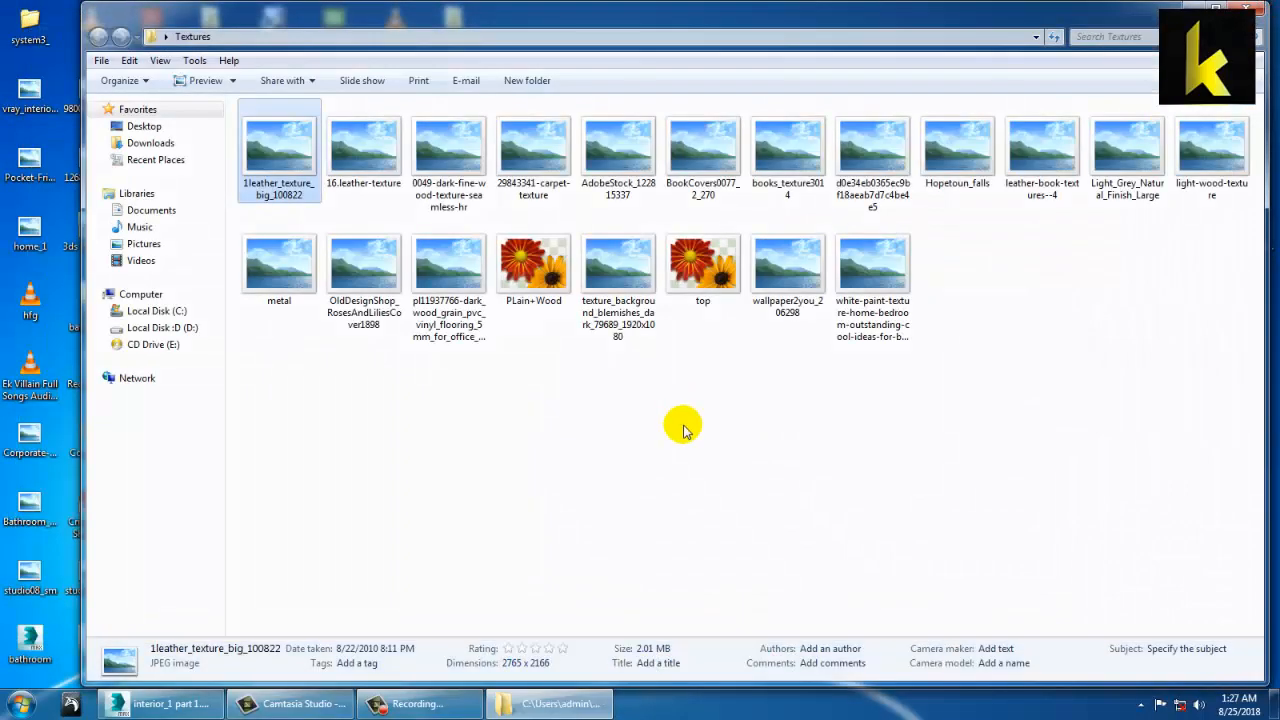
left_click(688, 470)
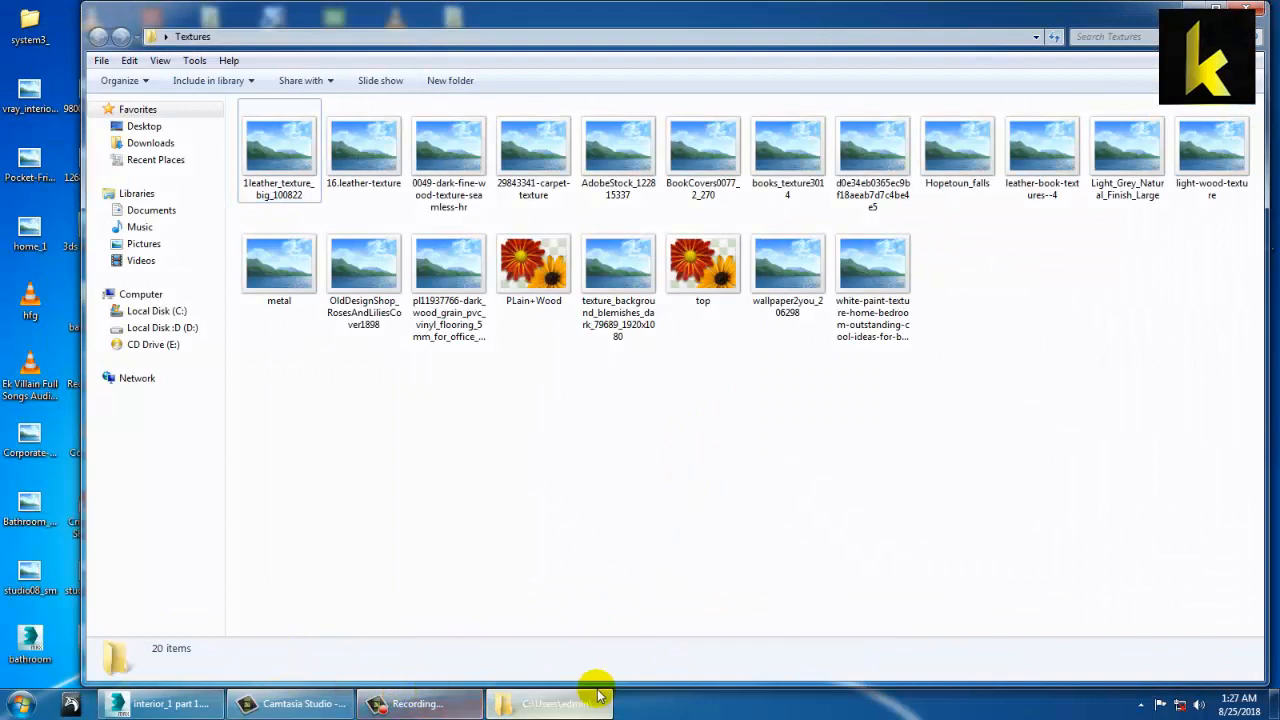
Switch back to 3ds Max with the interior_1 part 1 scene and minimise the reference image covering the viewport
mouse_move(371, 707)
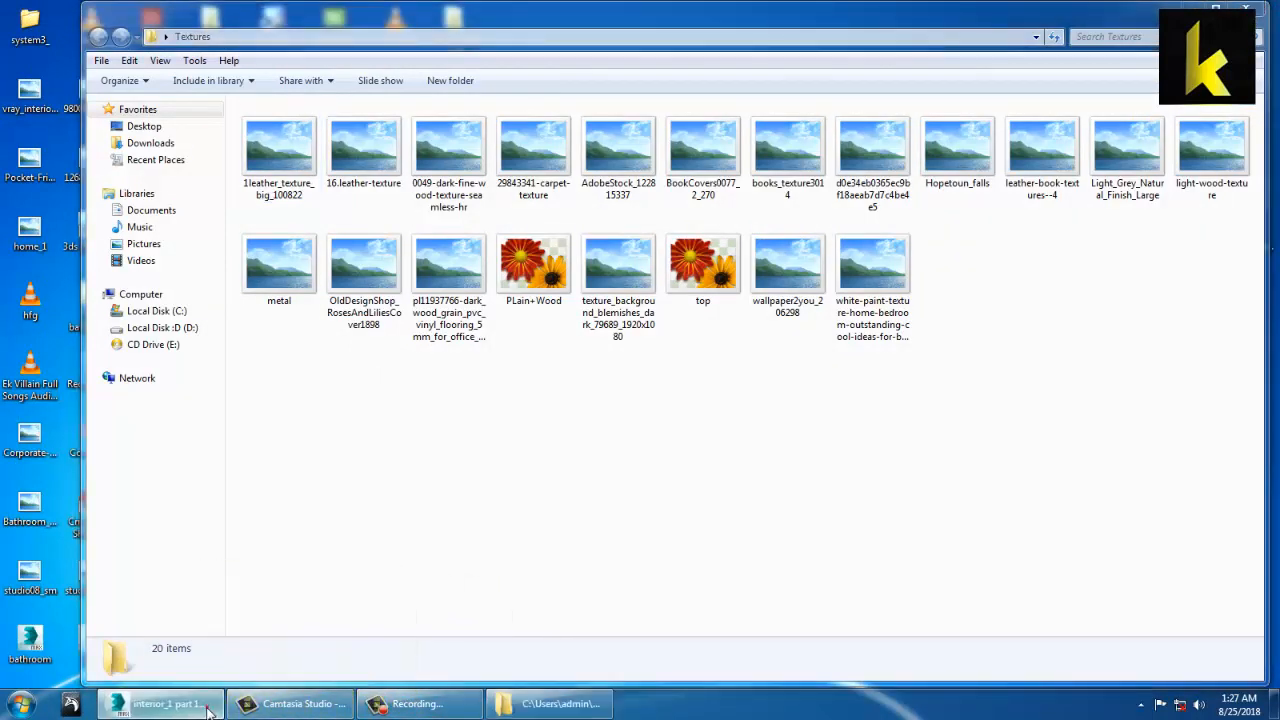
left_click(165, 704)
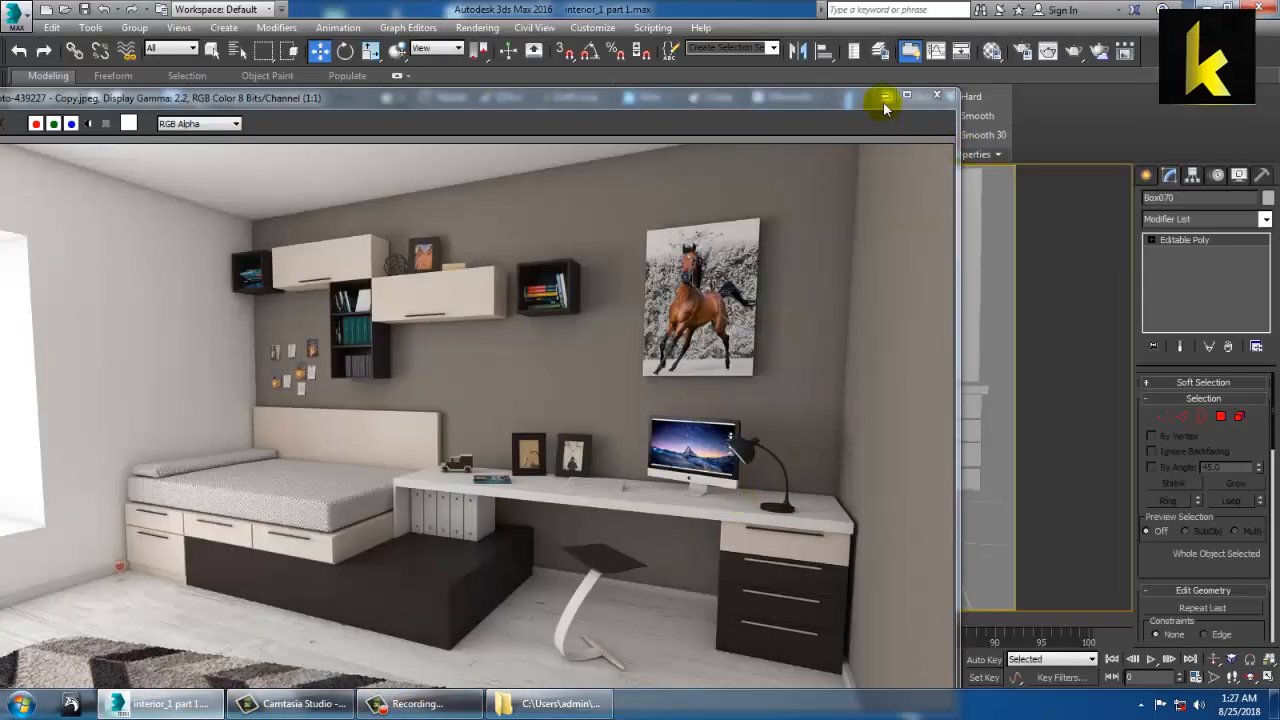
left_click(885, 97)
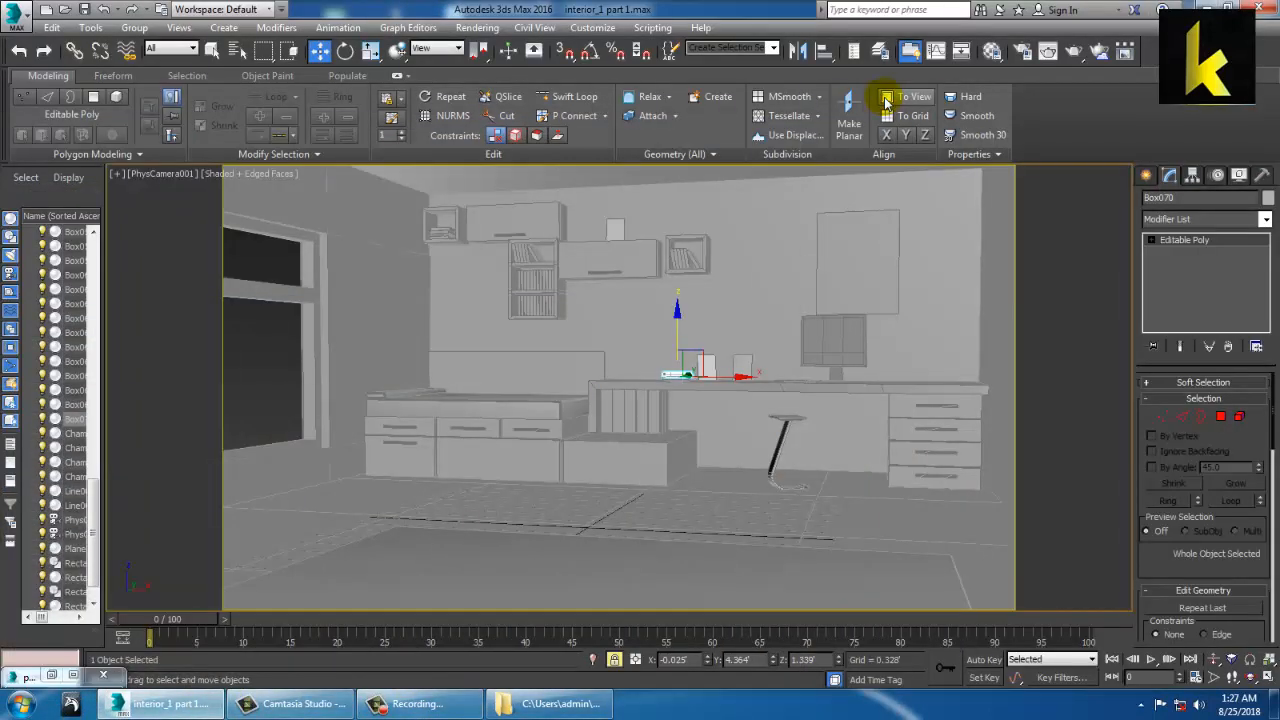
left_click(395, 695)
left_click(692, 160)
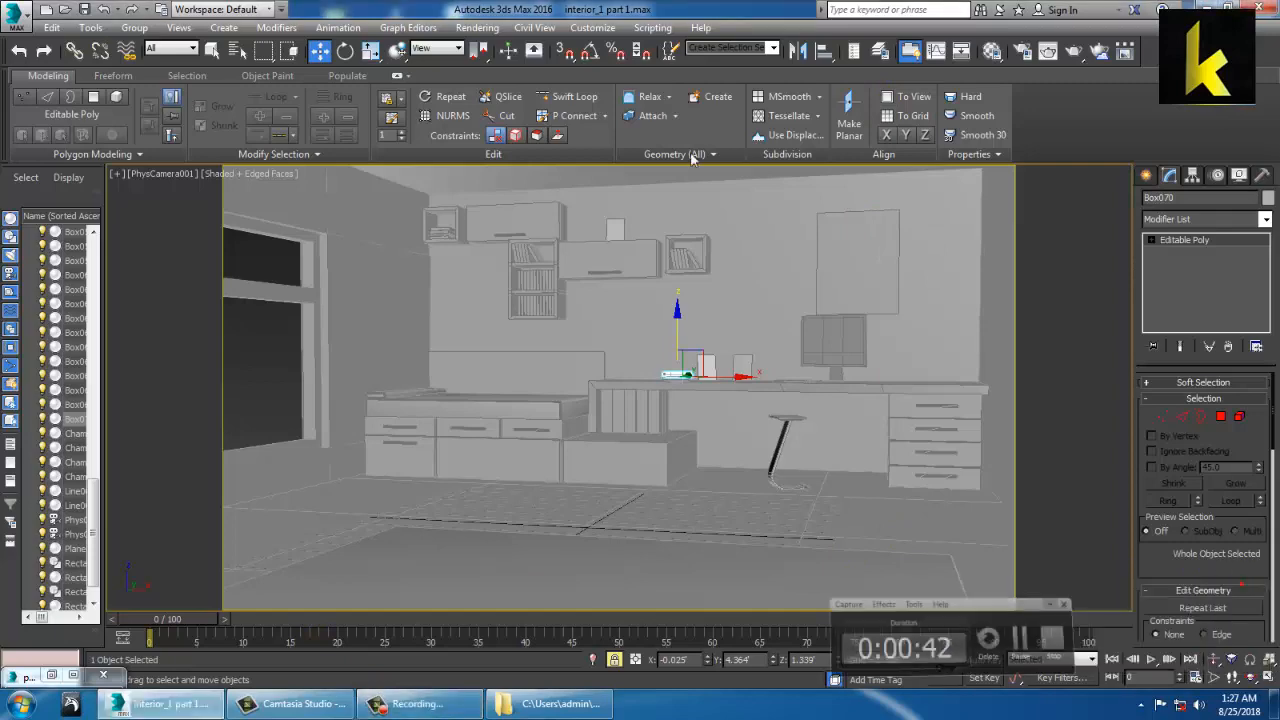
Set the production renderer to V-Ray Adv 3.30.05 in Render Setup and close the dialog
left_click(477, 27)
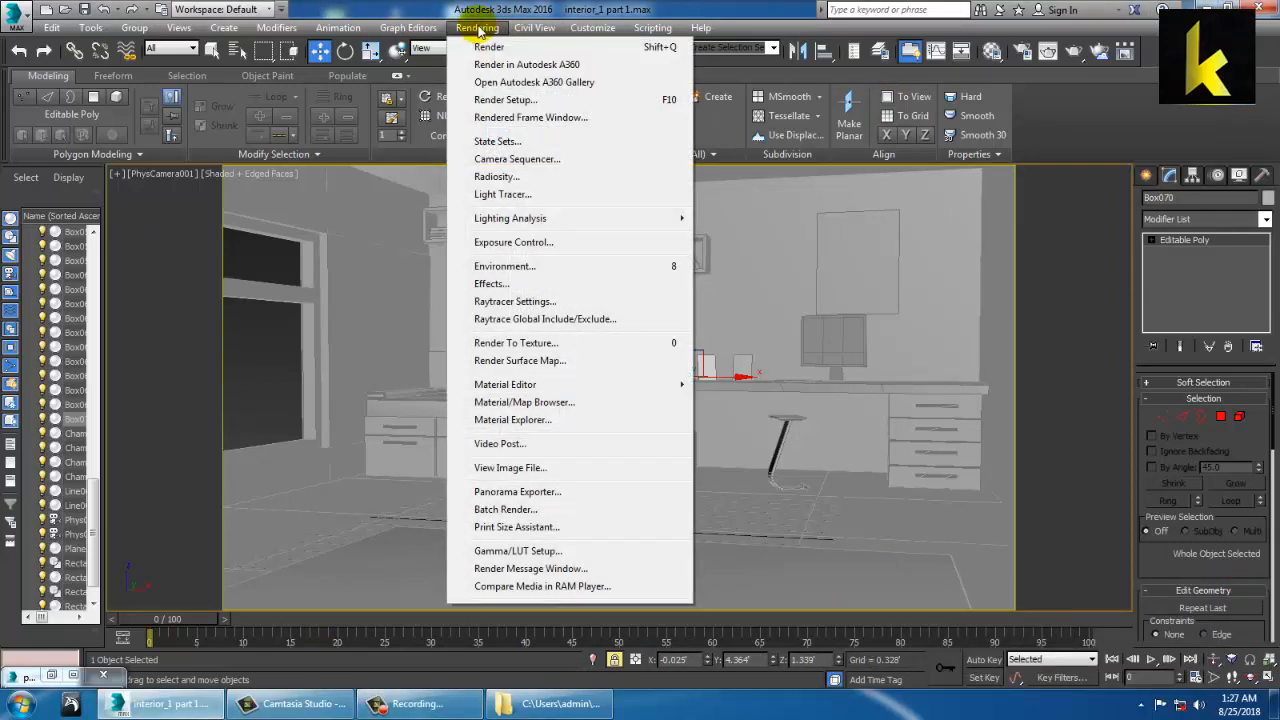
left_click(505, 100)
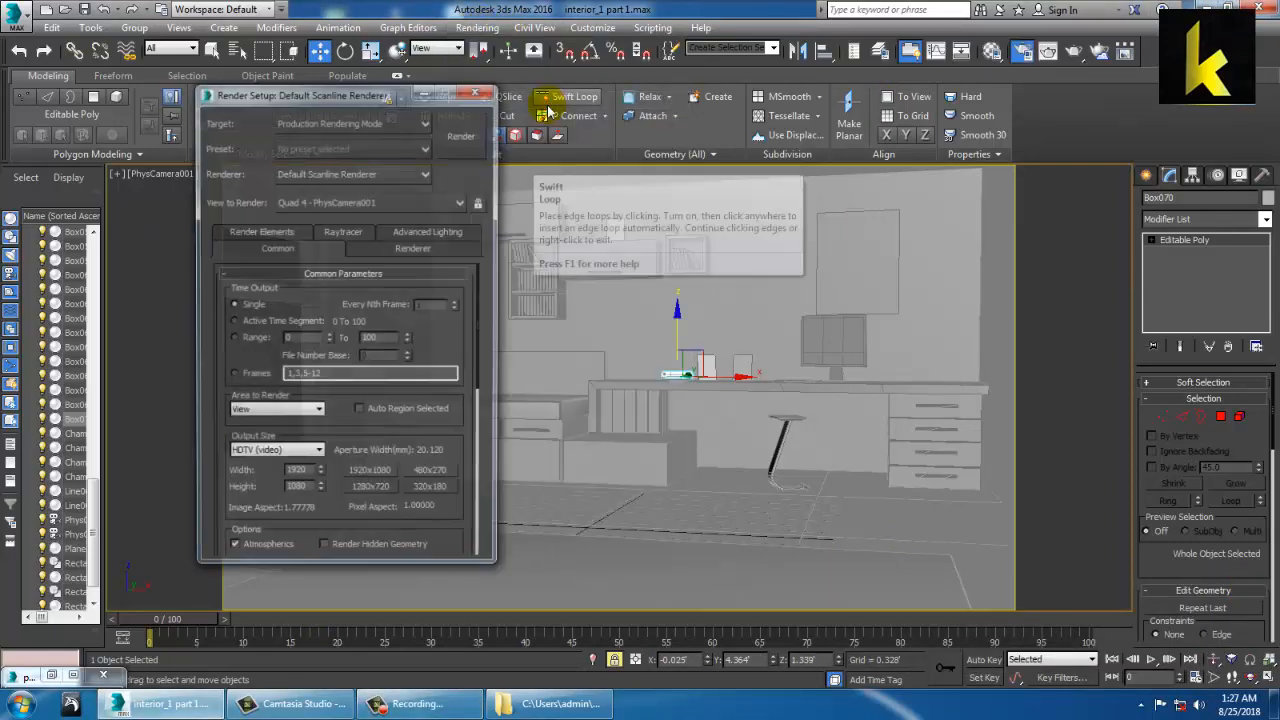
left_click(367, 172)
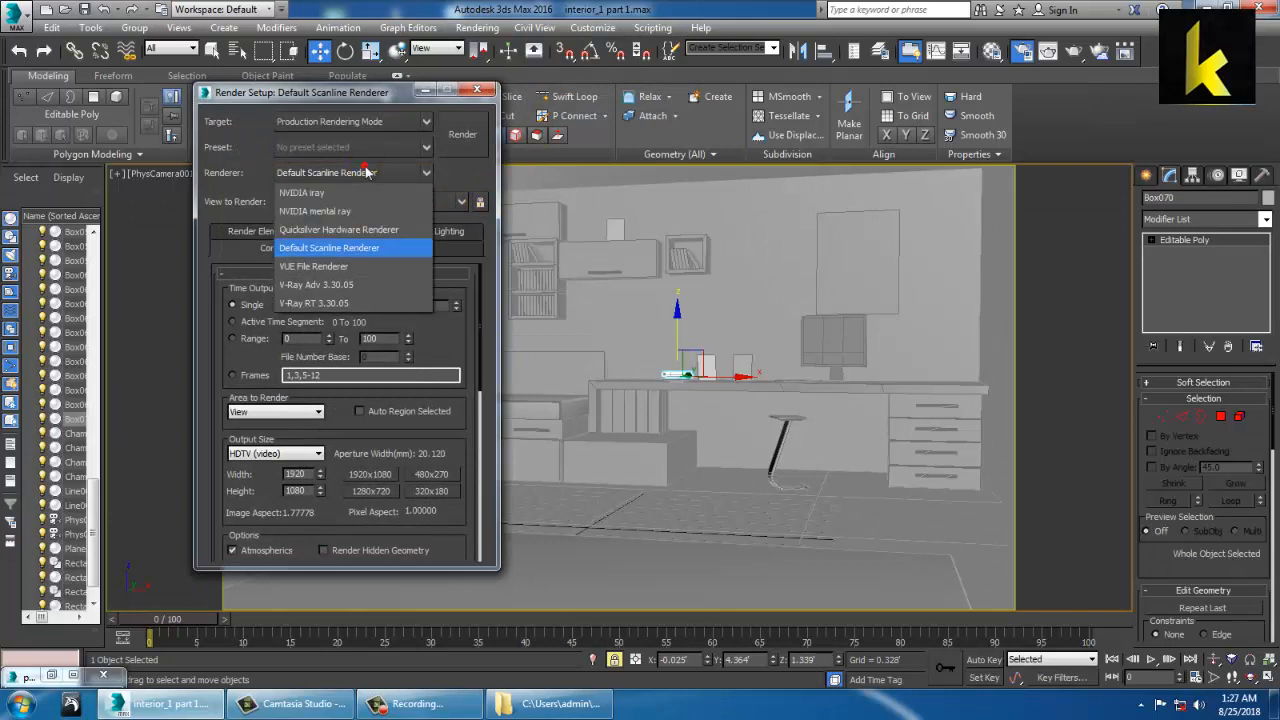
left_click(375, 287)
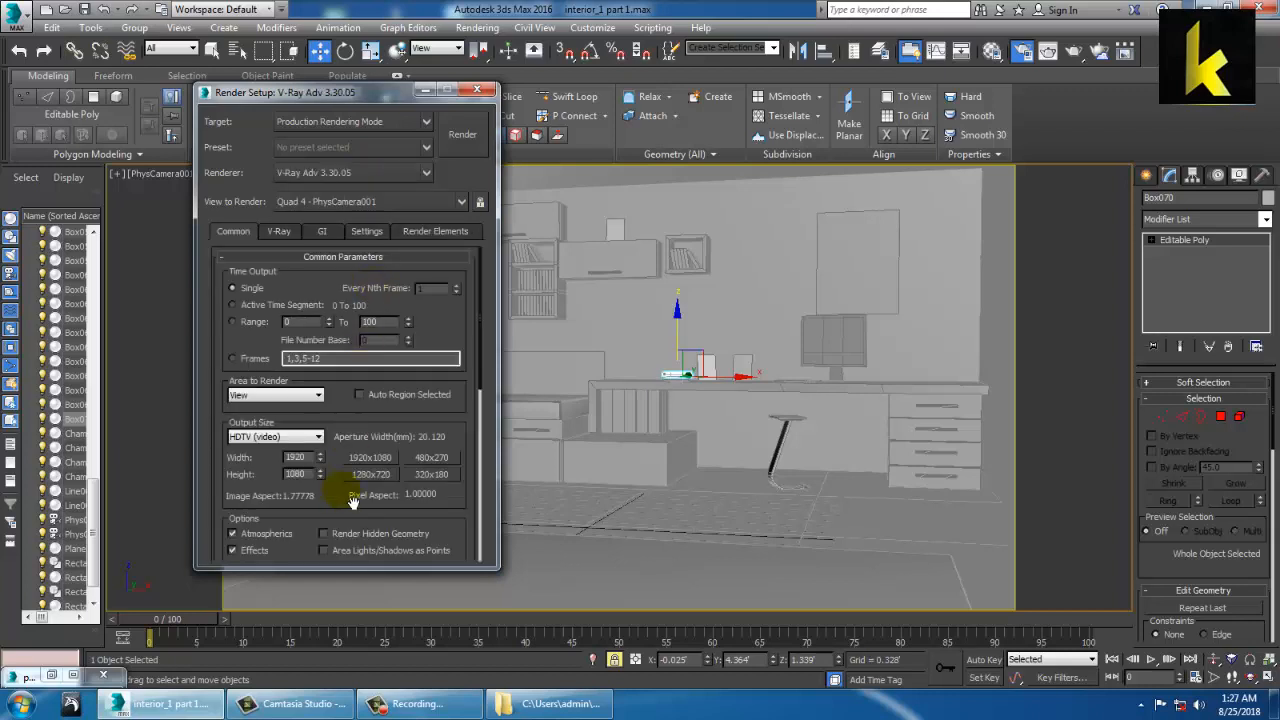
scroll(351, 443, "down", 3)
scroll(337, 429, "up", 2)
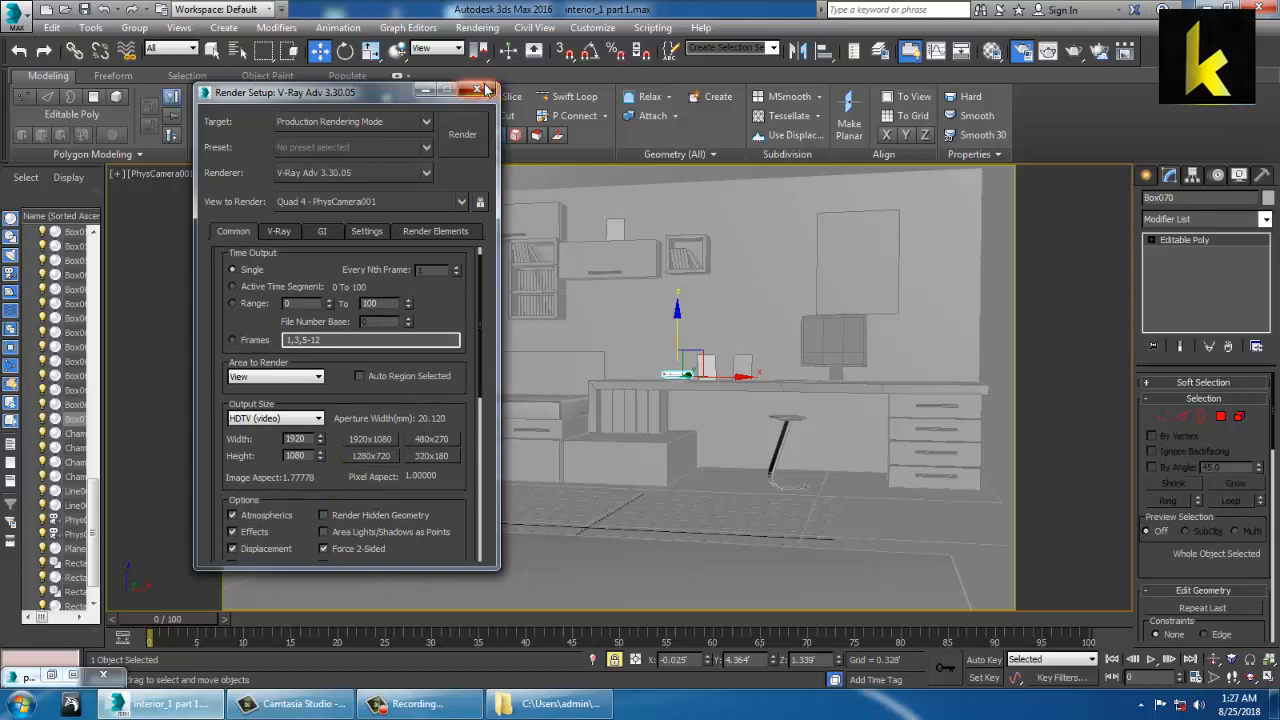
left_click(478, 91)
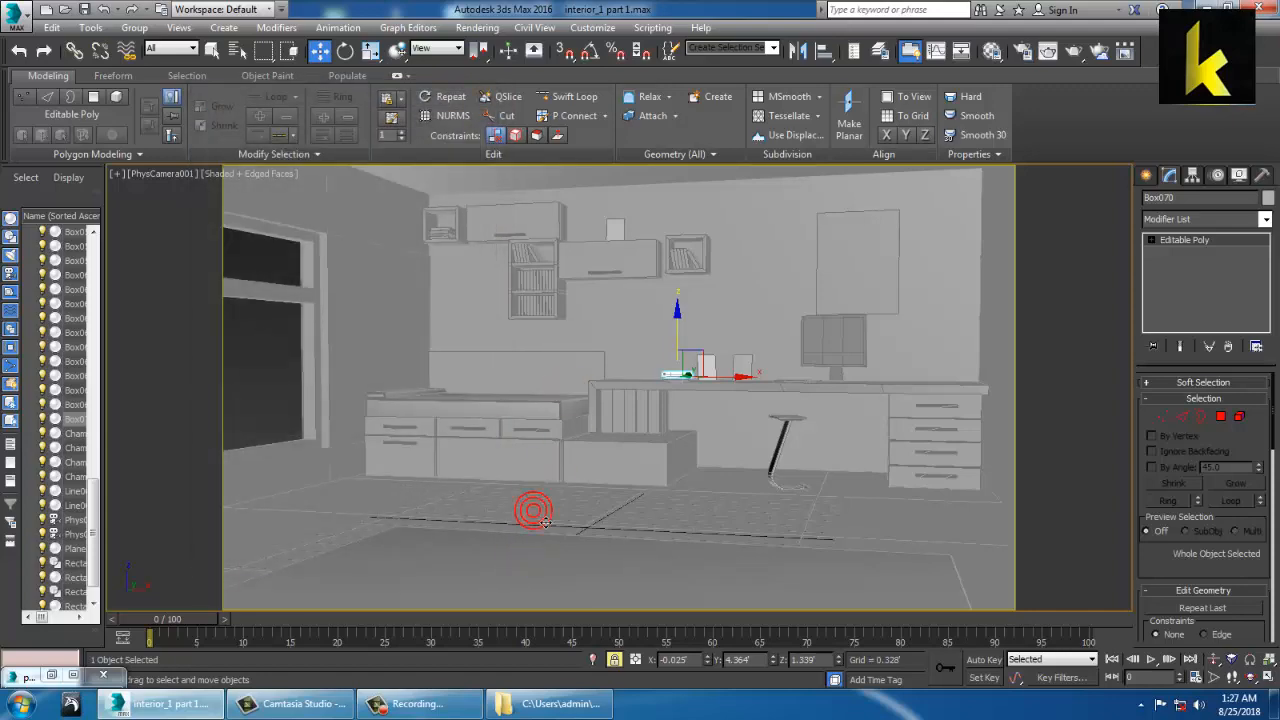
Deselect the small box on the desk and select the flat rug chamfer box on the floor
left_click(1203, 241)
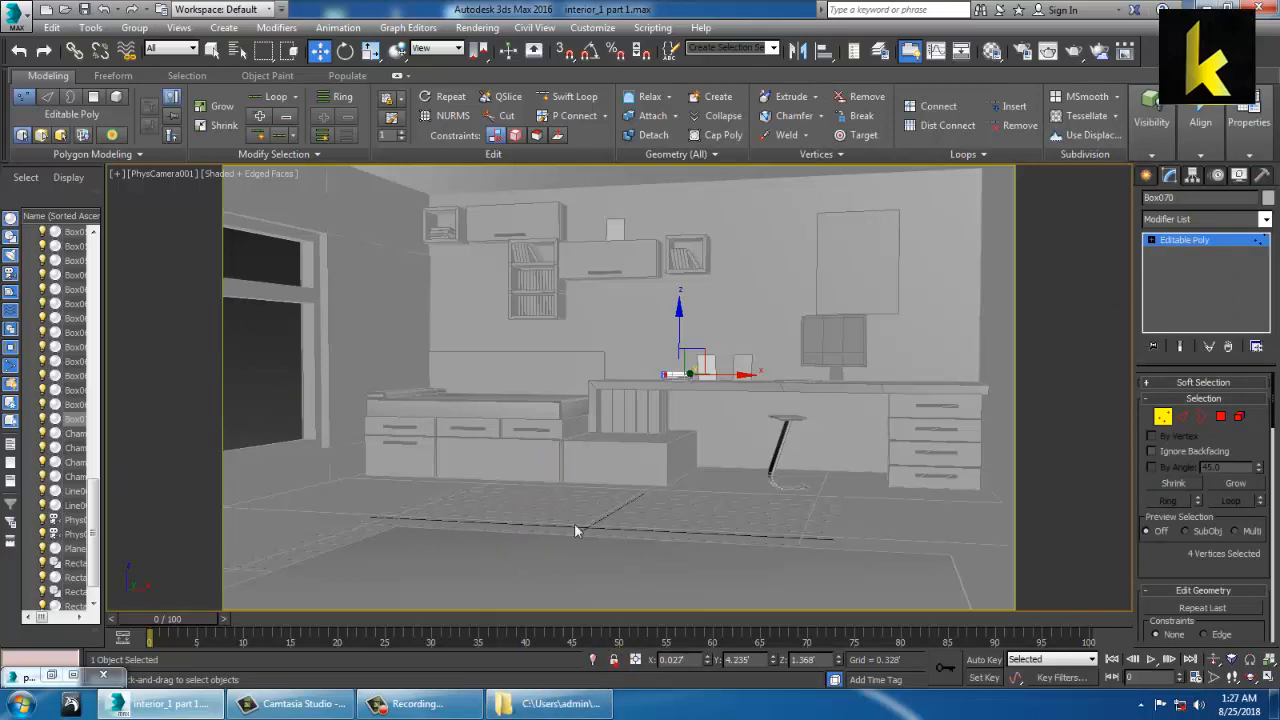
left_click(556, 502)
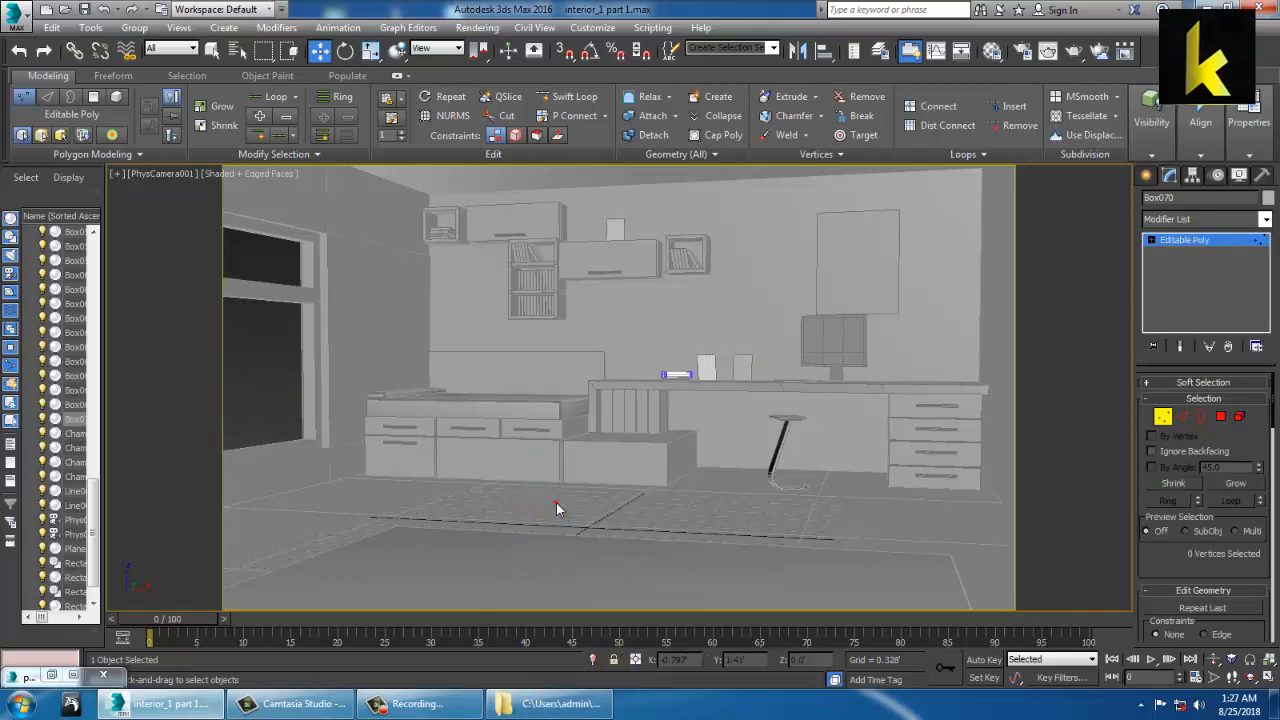
left_click(1203, 241)
left_click(670, 512)
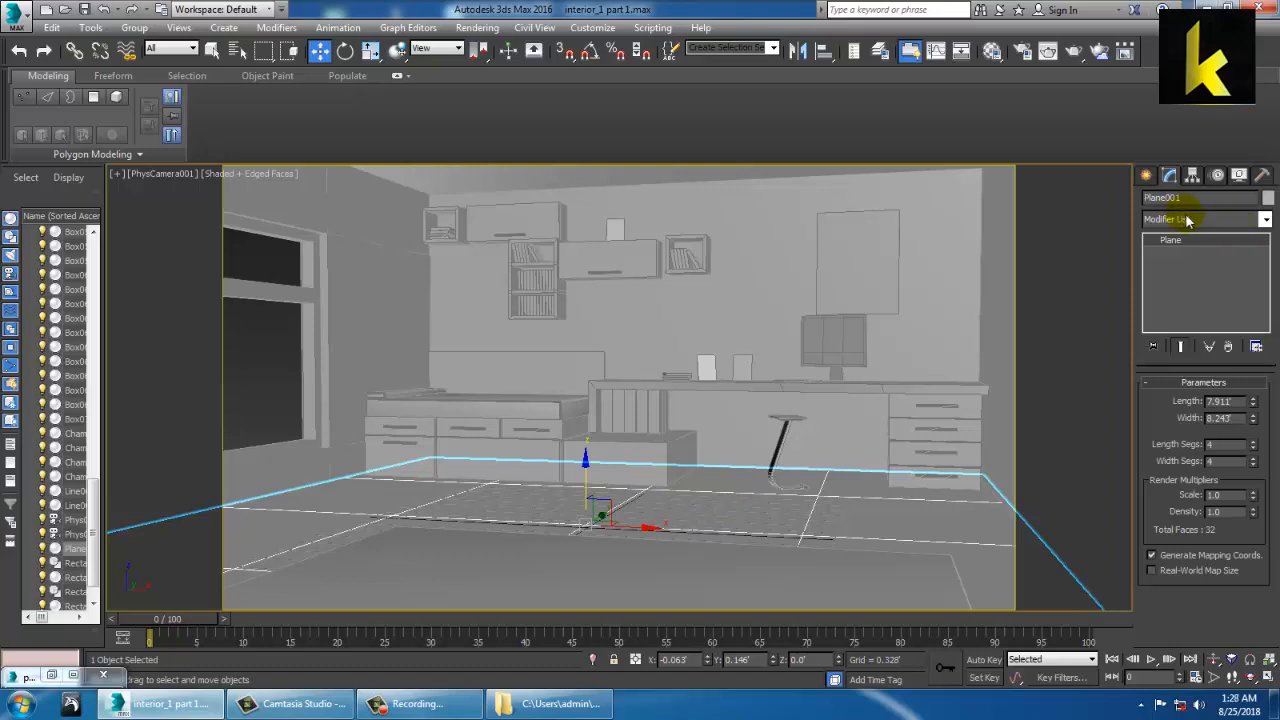
left_click(559, 565)
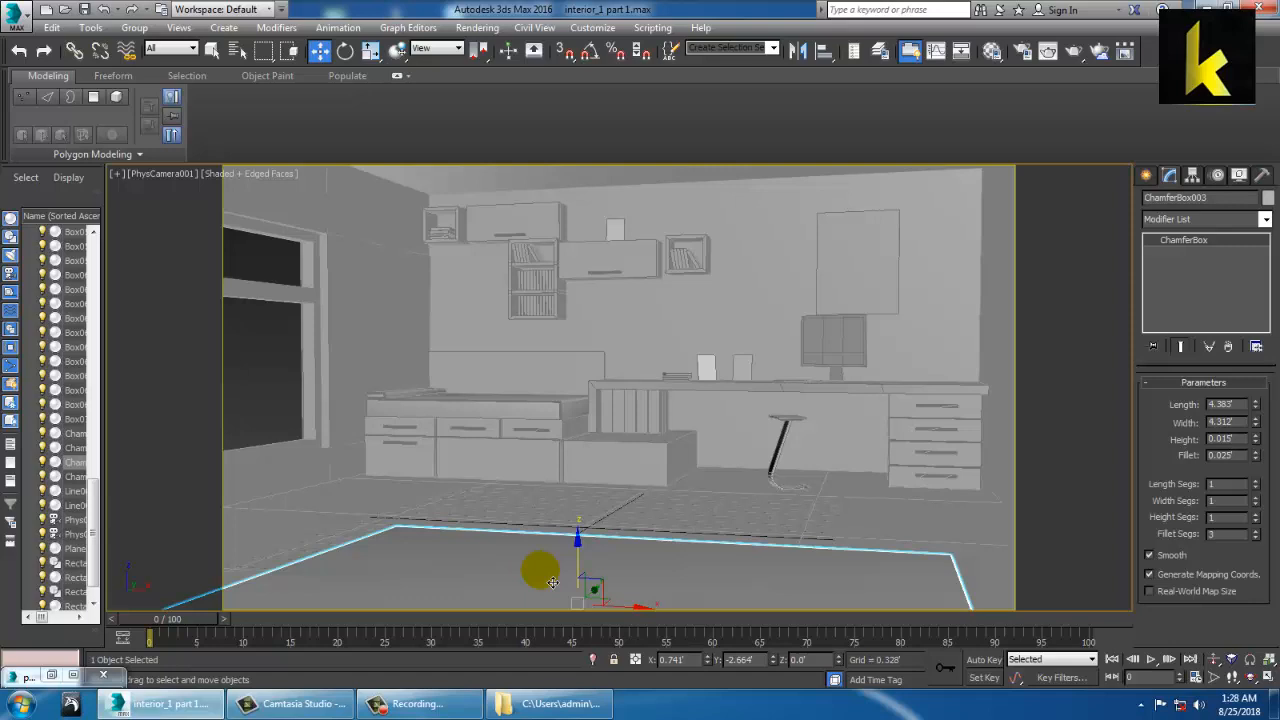
Switch the camera viewport to Perspective and frame the rug from a higher angle
key("p")
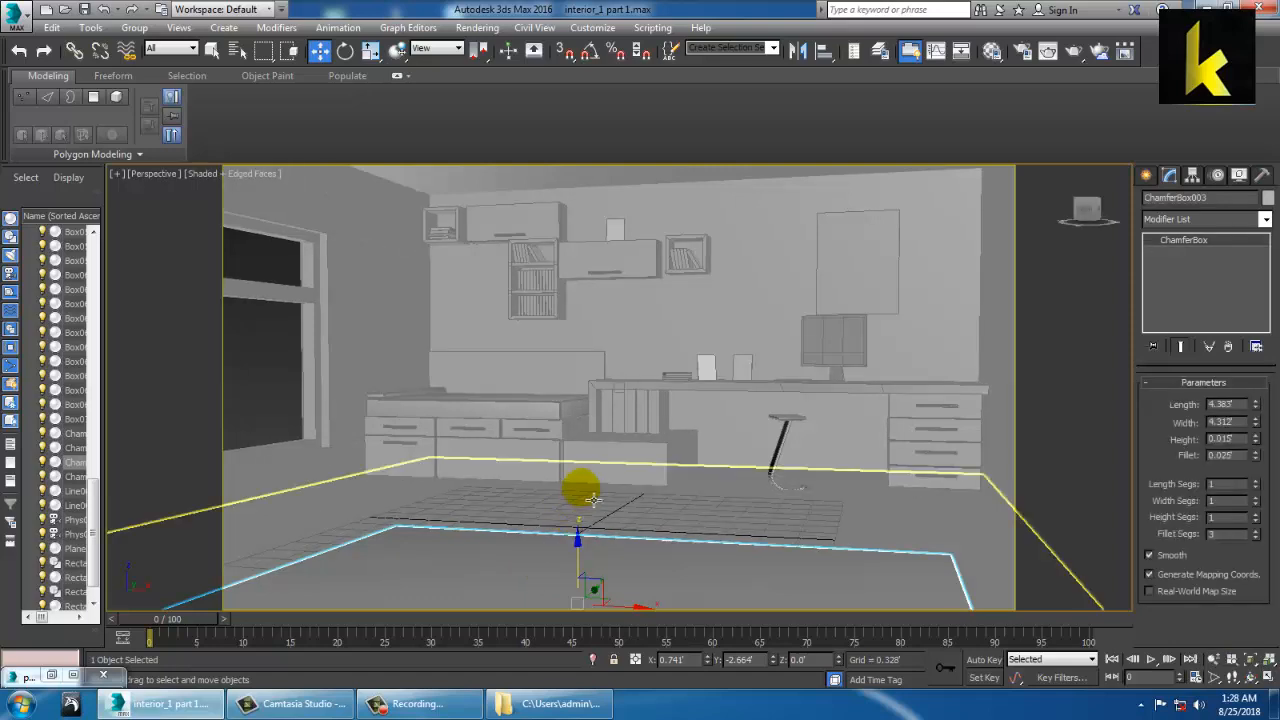
scroll(578, 486, "down", 5)
middle_click_drag(611, 483, 626, 403, "alt")
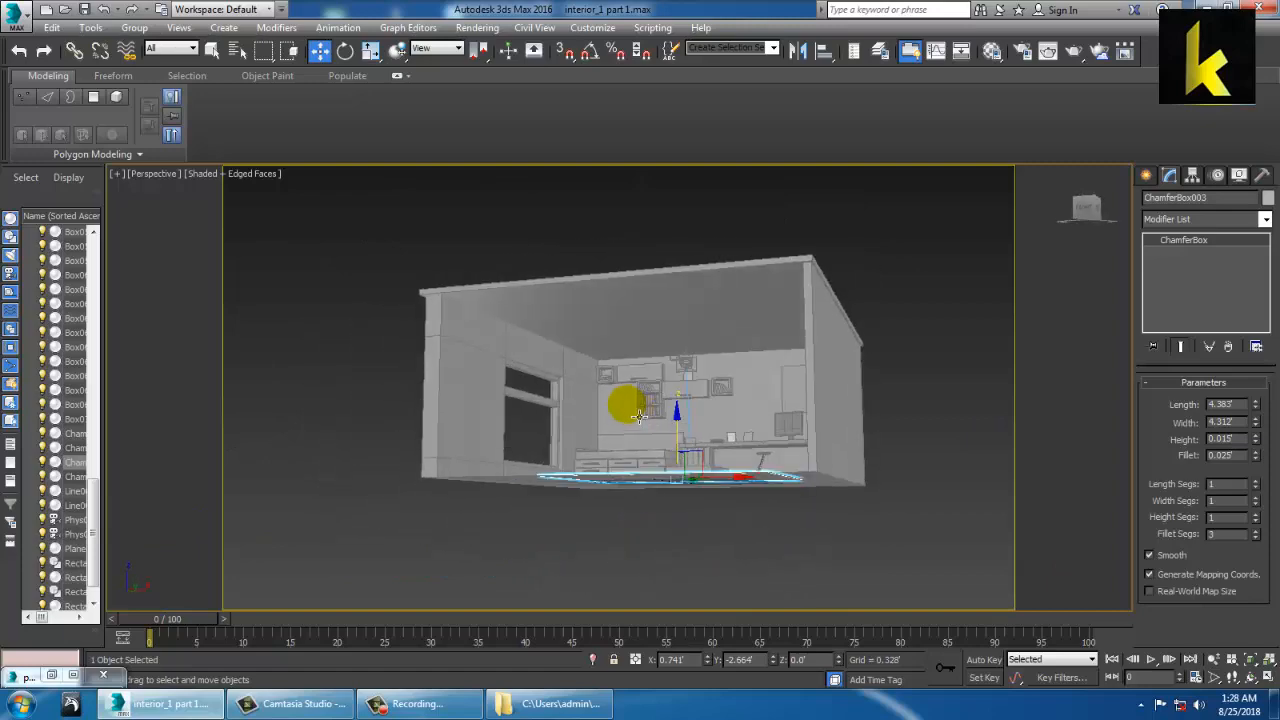
scroll(680, 489, "up", 5)
middle_click_drag(680, 489, 670, 340, "alt")
middle_click_drag(670, 340, 499, 546, "alt")
left_click(641, 477)
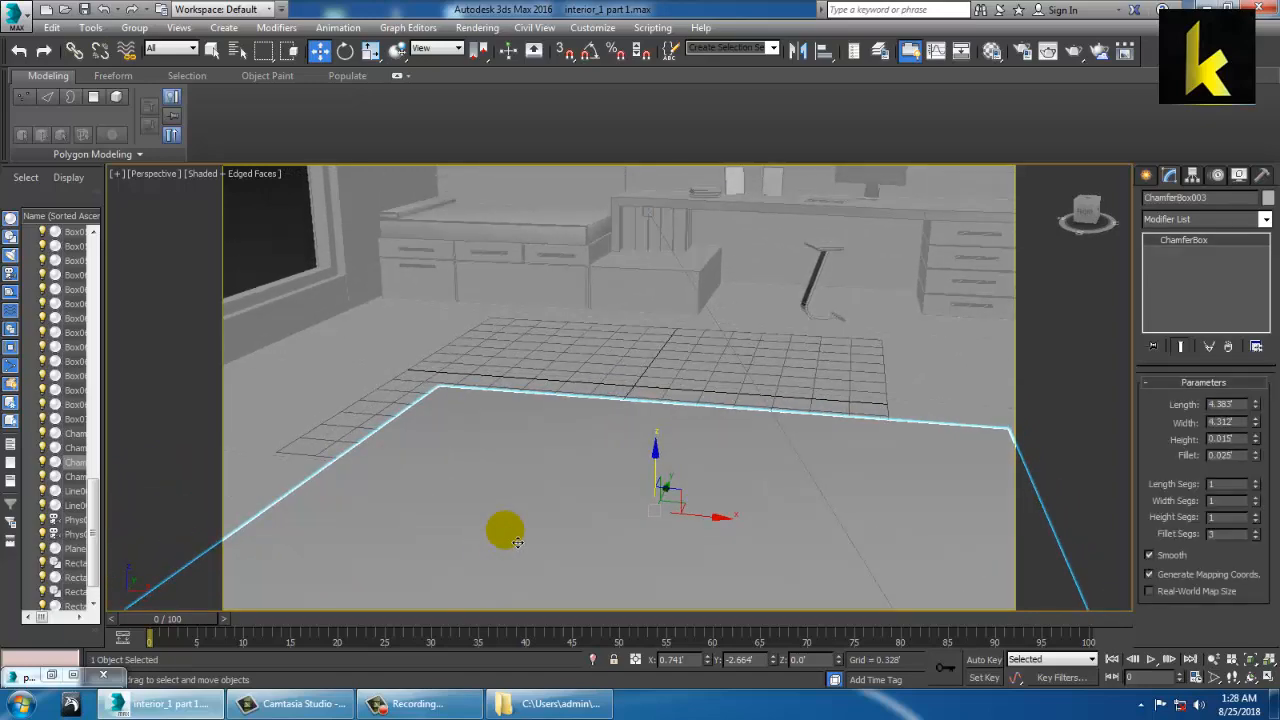
Open the Material Editor, try its Slate mode, and return it to Compact mode
key("m")
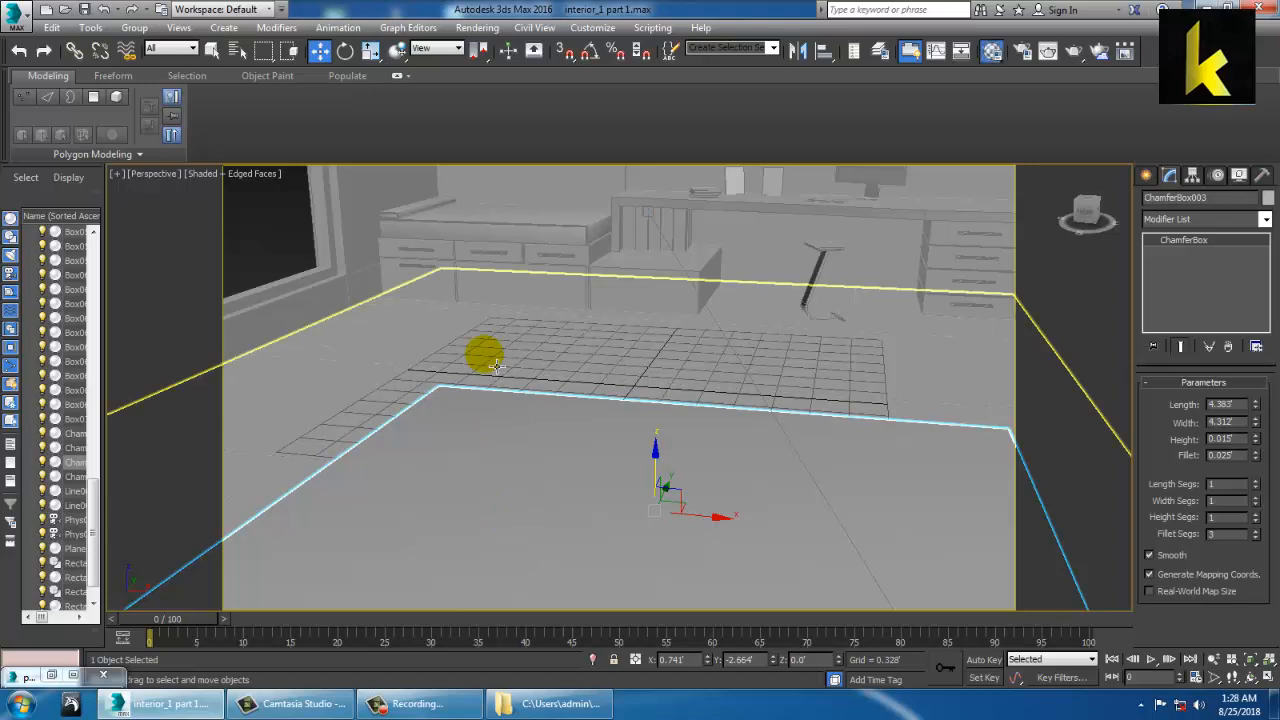
left_click(262, 100)
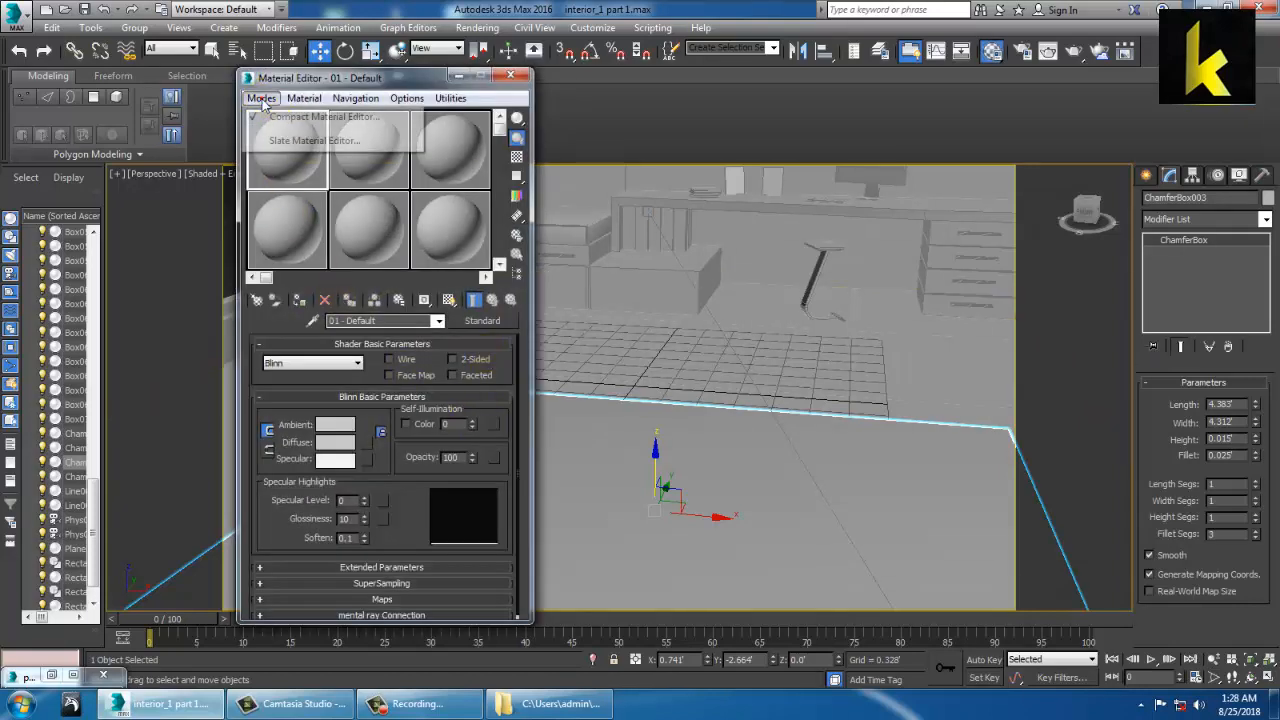
left_click(302, 142)
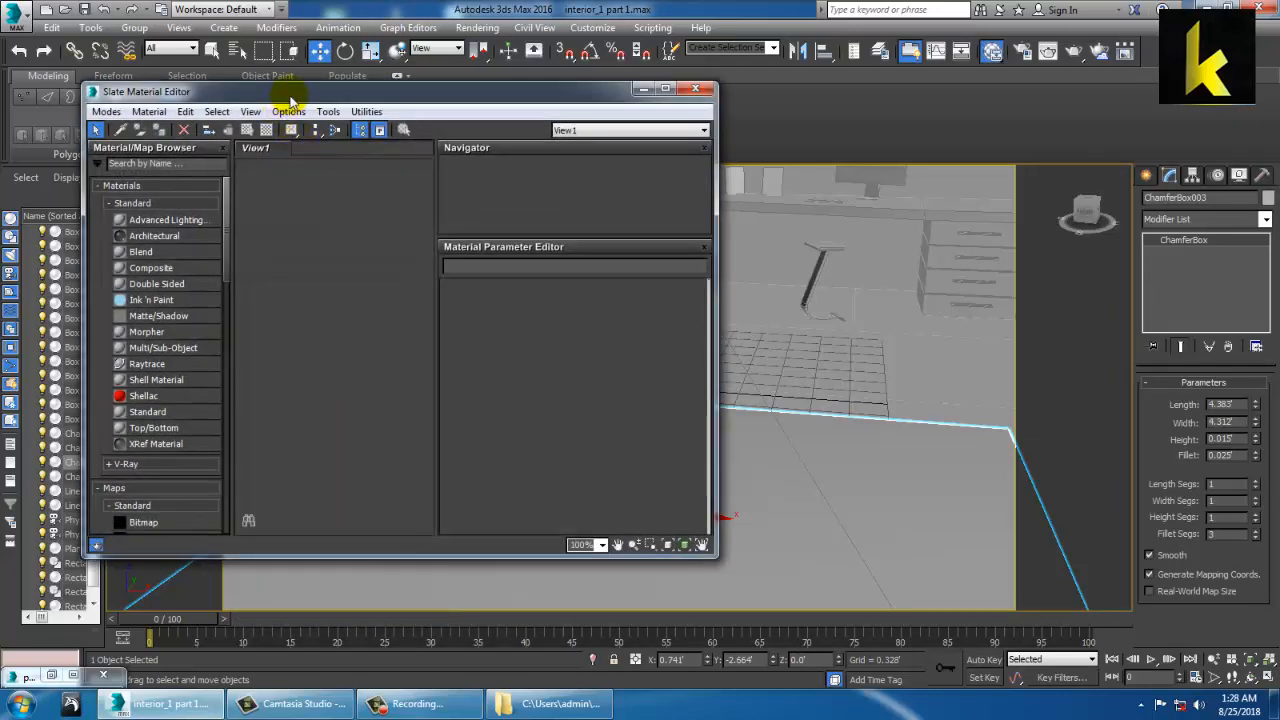
left_click_drag(290, 97, 488, 115)
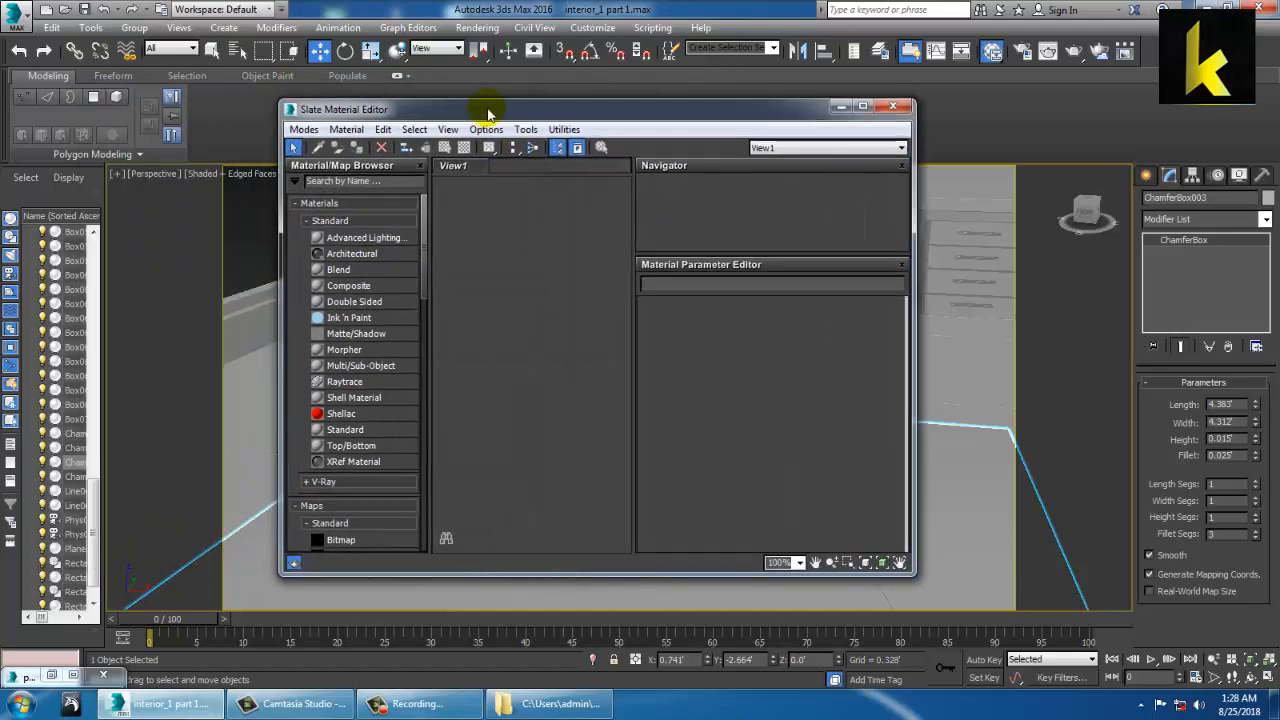
left_click(303, 129)
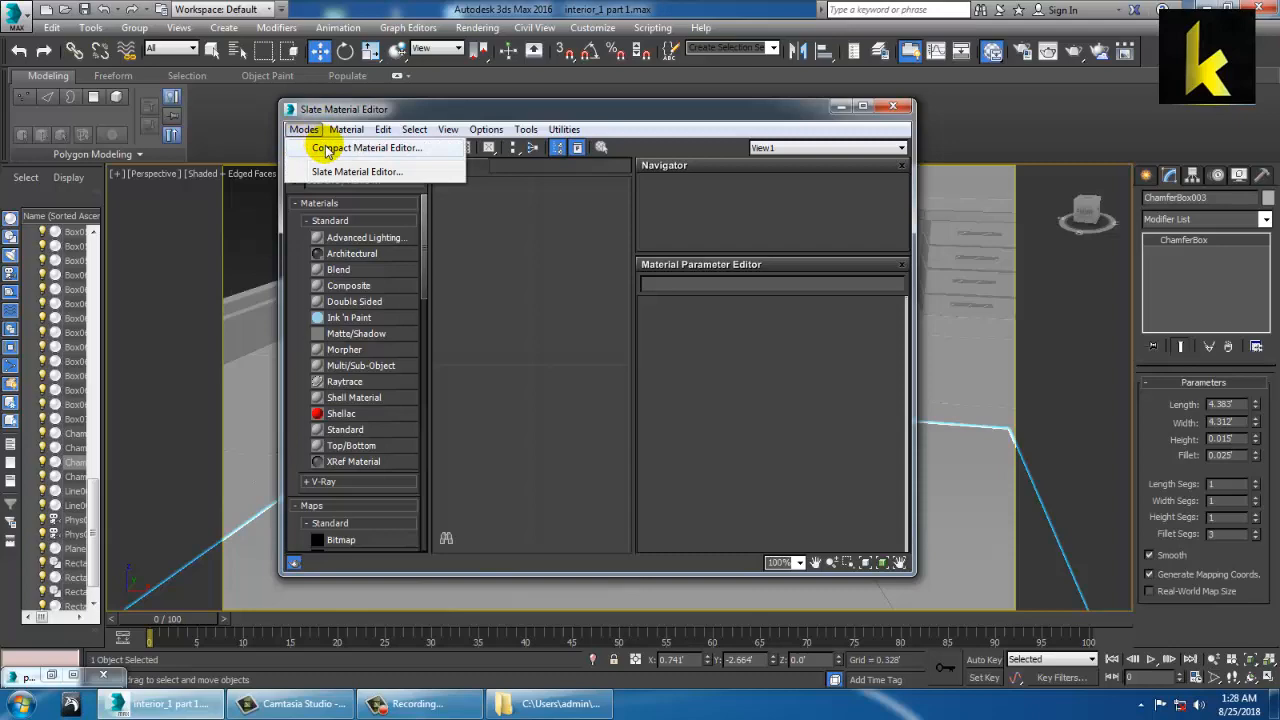
left_click(326, 150)
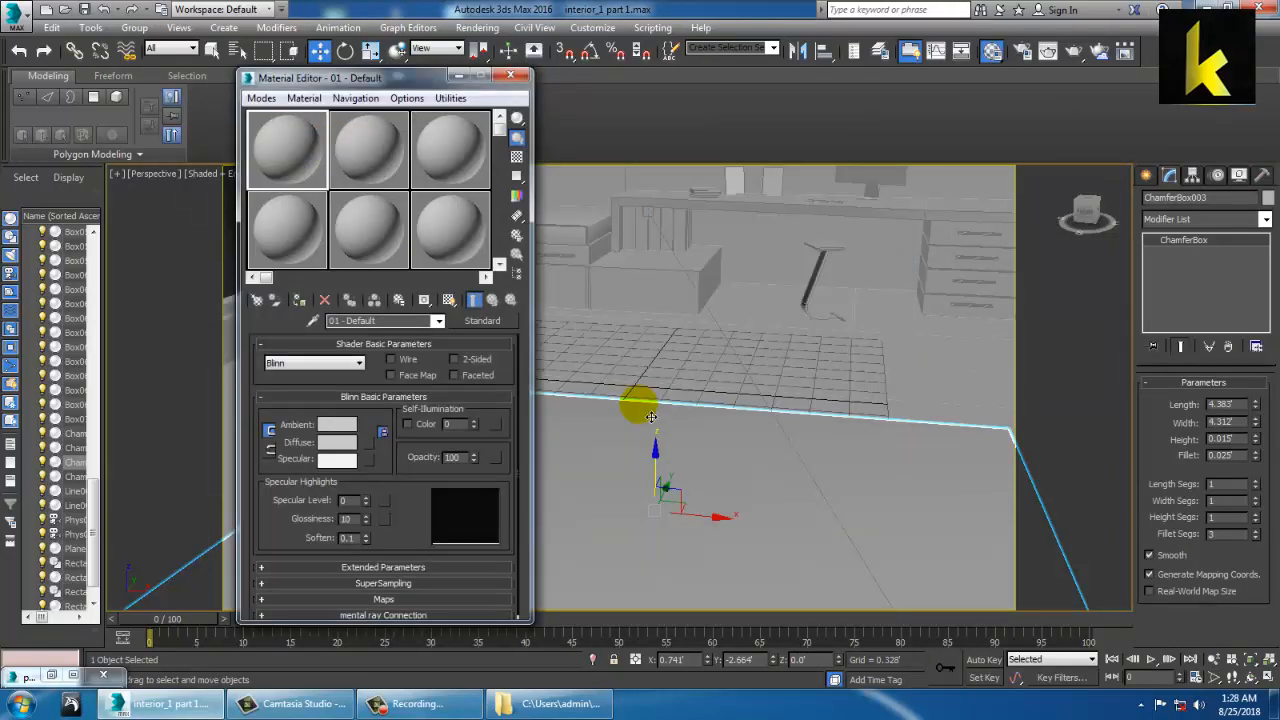
Change the first sample slot's material type from Standard to VRayMtl
left_click(485, 322)
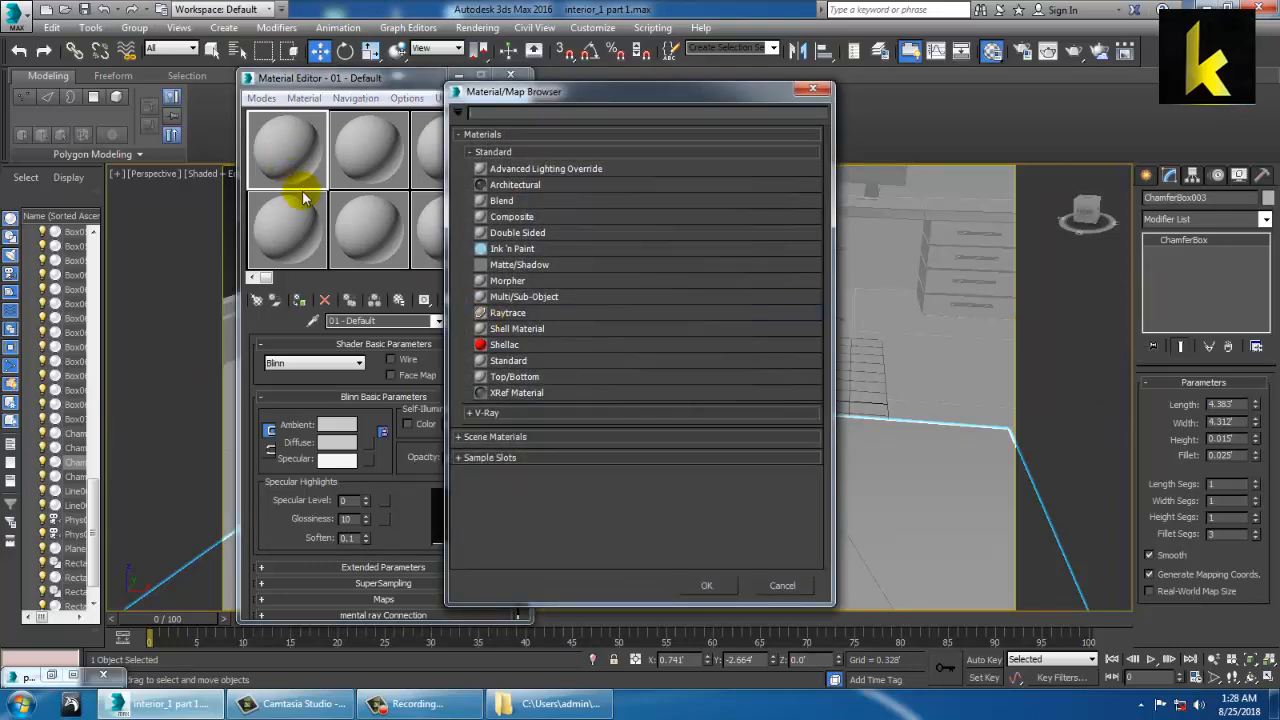
left_click(495, 412)
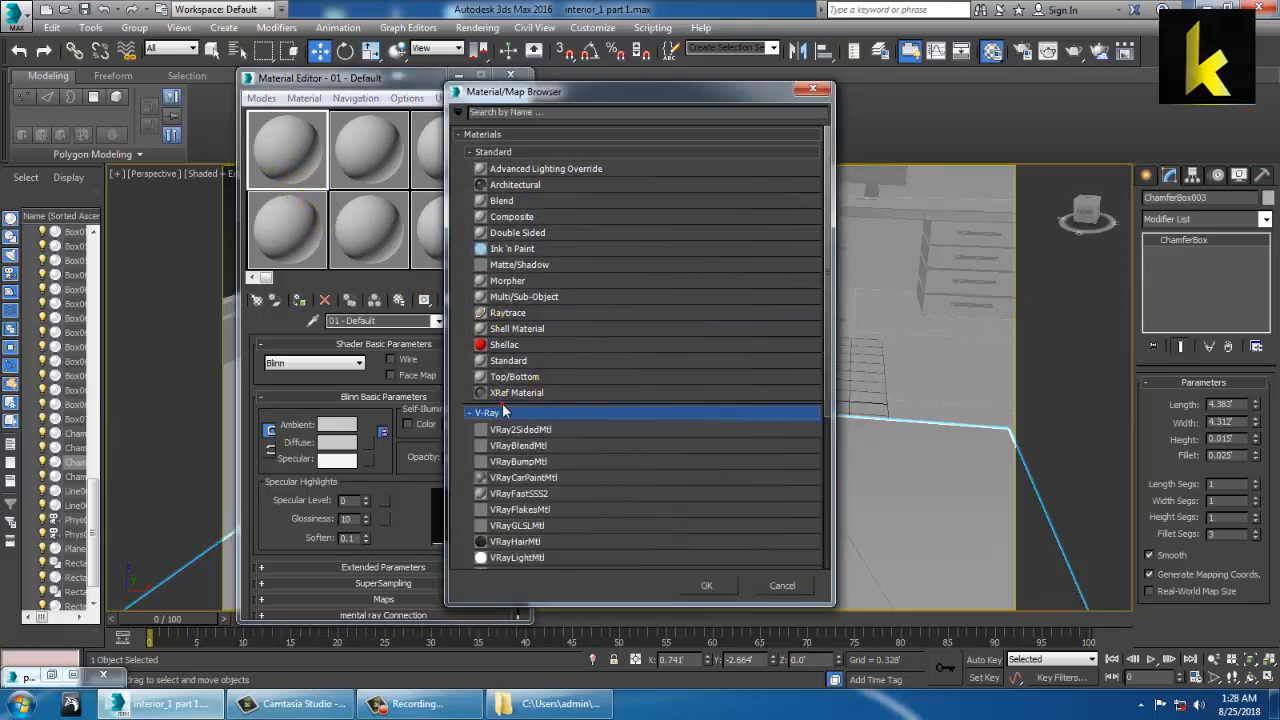
scroll(588, 518, "down", 1)
scroll(588, 518, "down", 1)
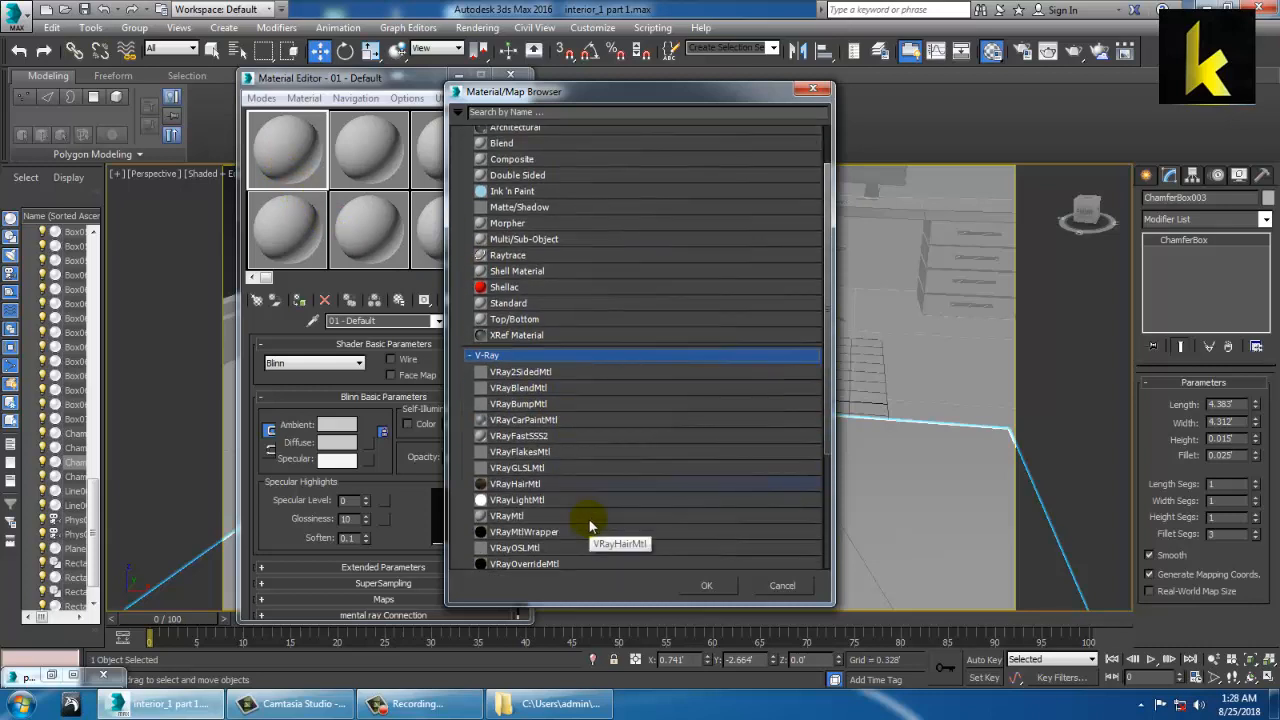
double_click(528, 517)
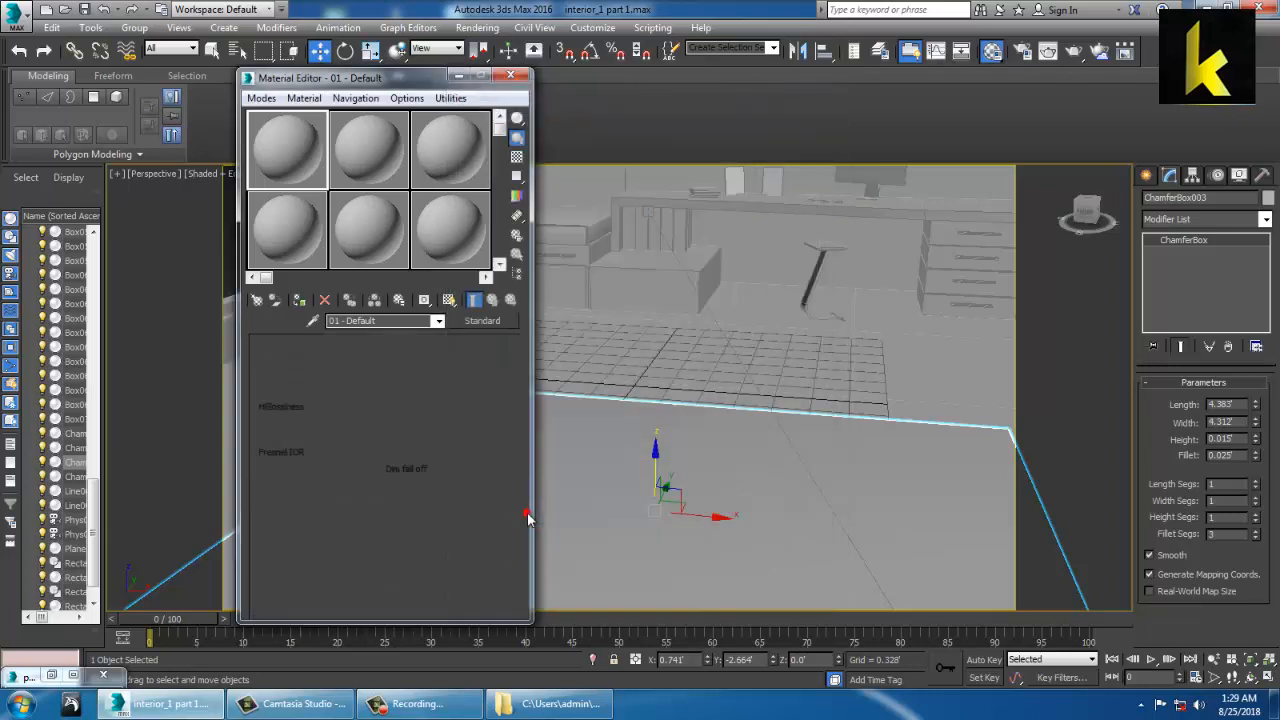
Rename the first sample slot's material as carpet
left_click(365, 320)
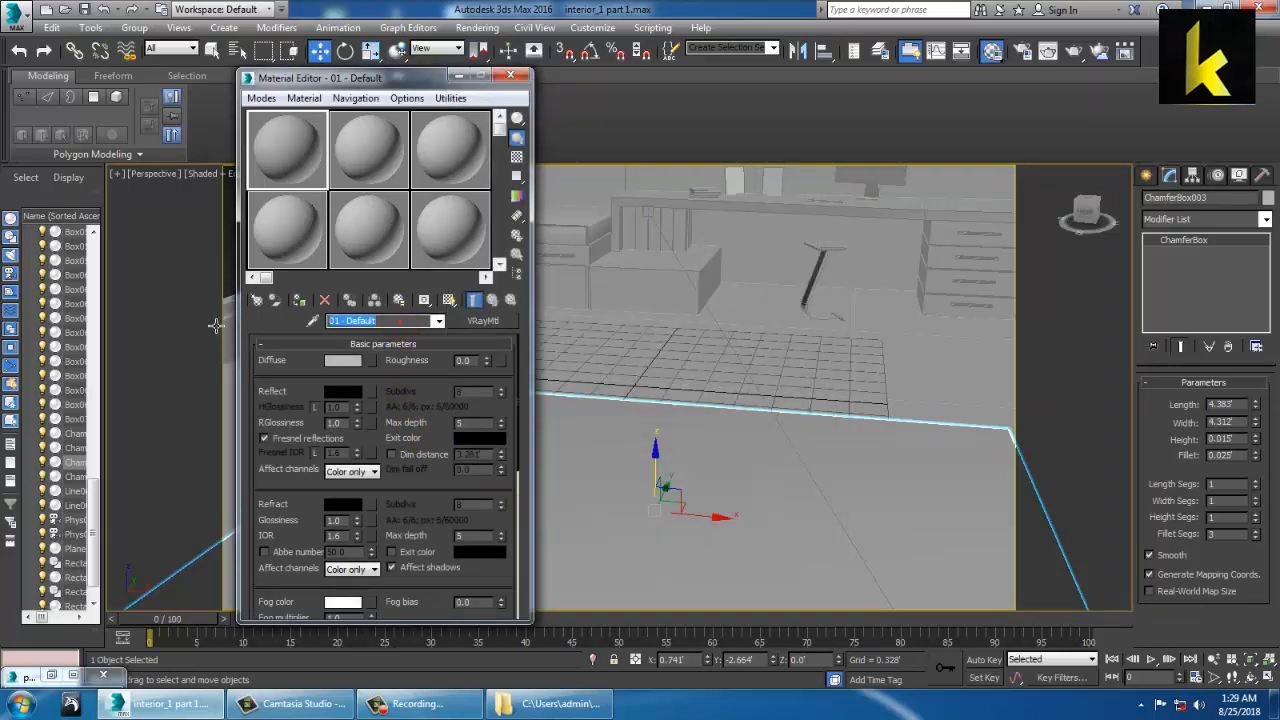
type("car")
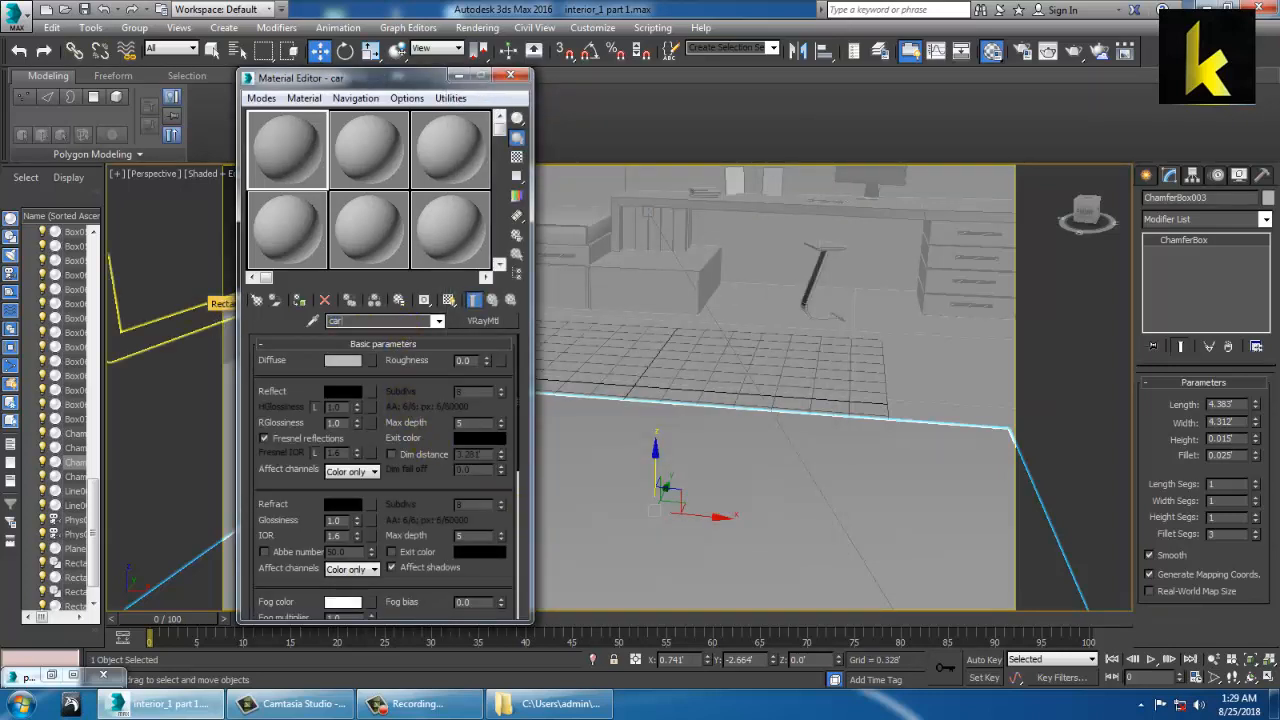
type("pet")
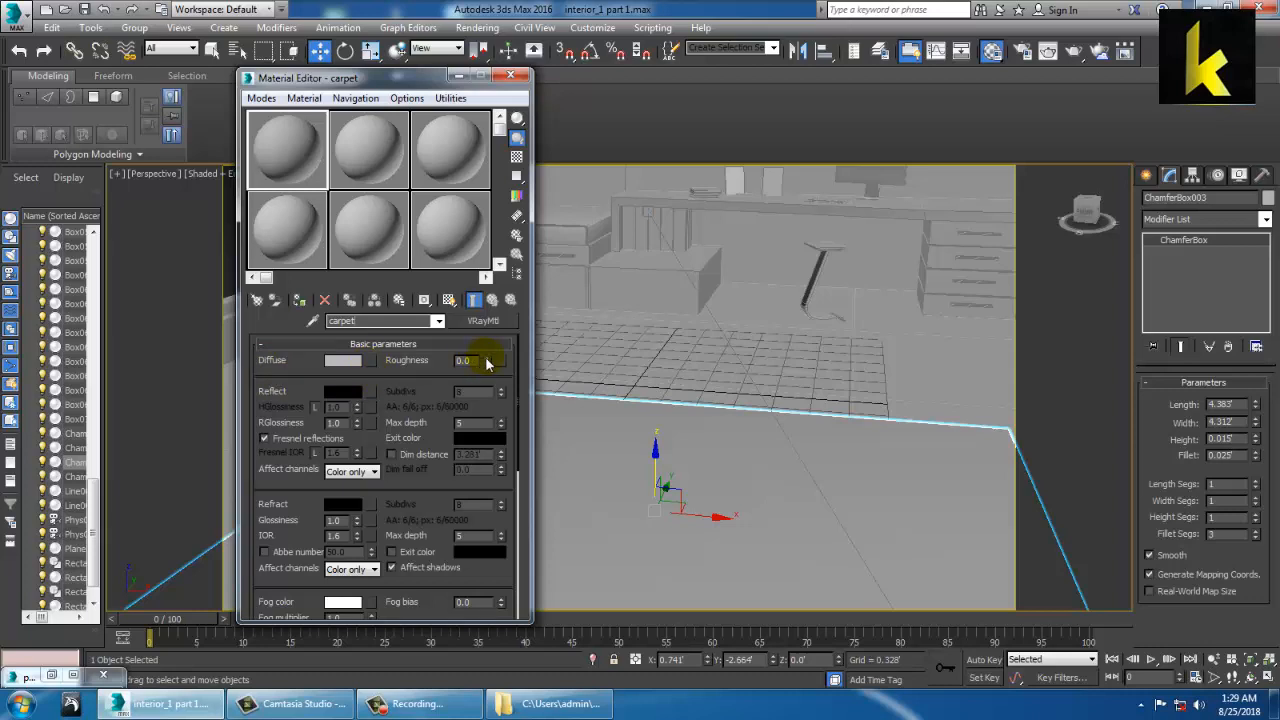
Add a Bitmap map to the carpet material's Diffuse and browse to the Textures folder on the Desktop
left_click(369, 360)
scroll(532, 174, "up", 2)
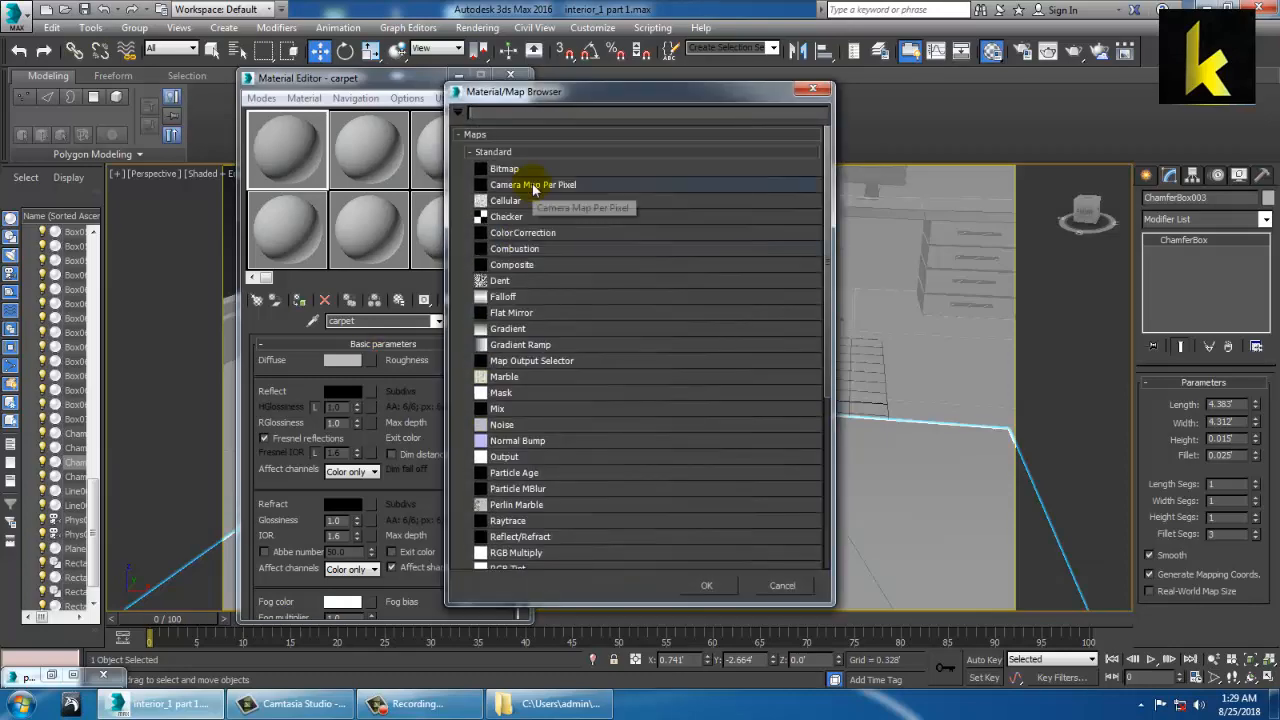
double_click(530, 166)
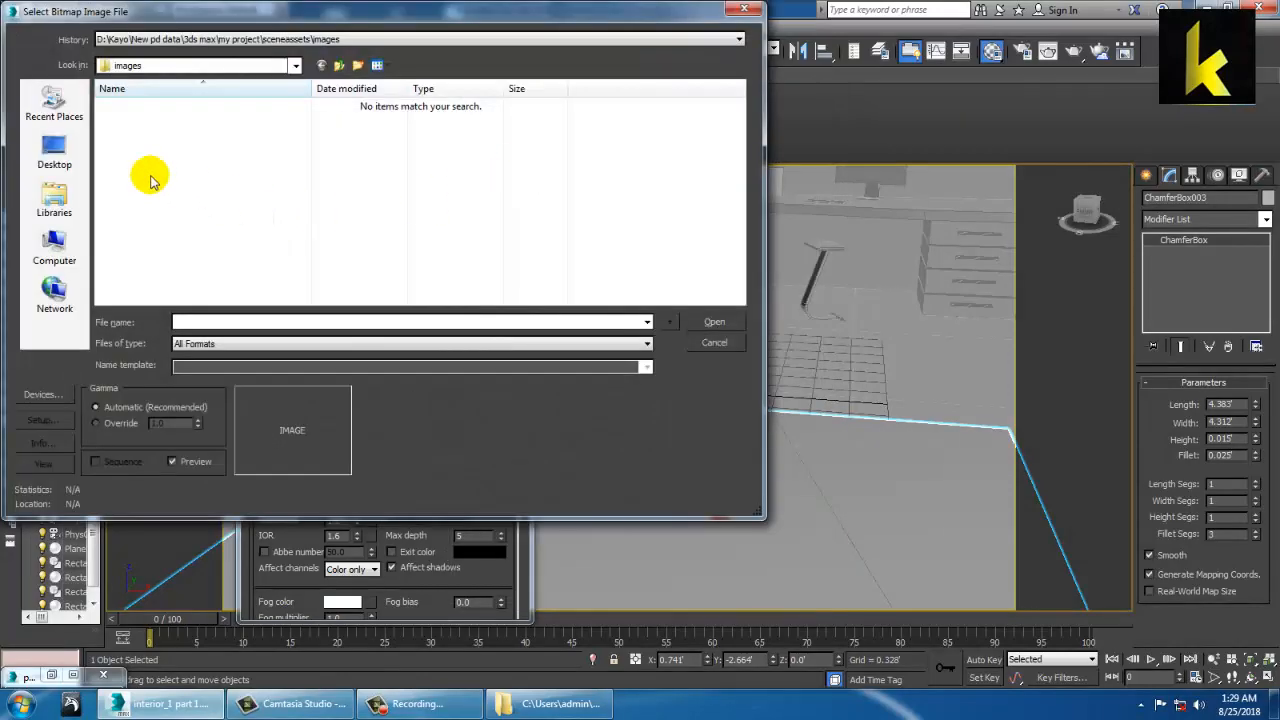
left_click(54, 155)
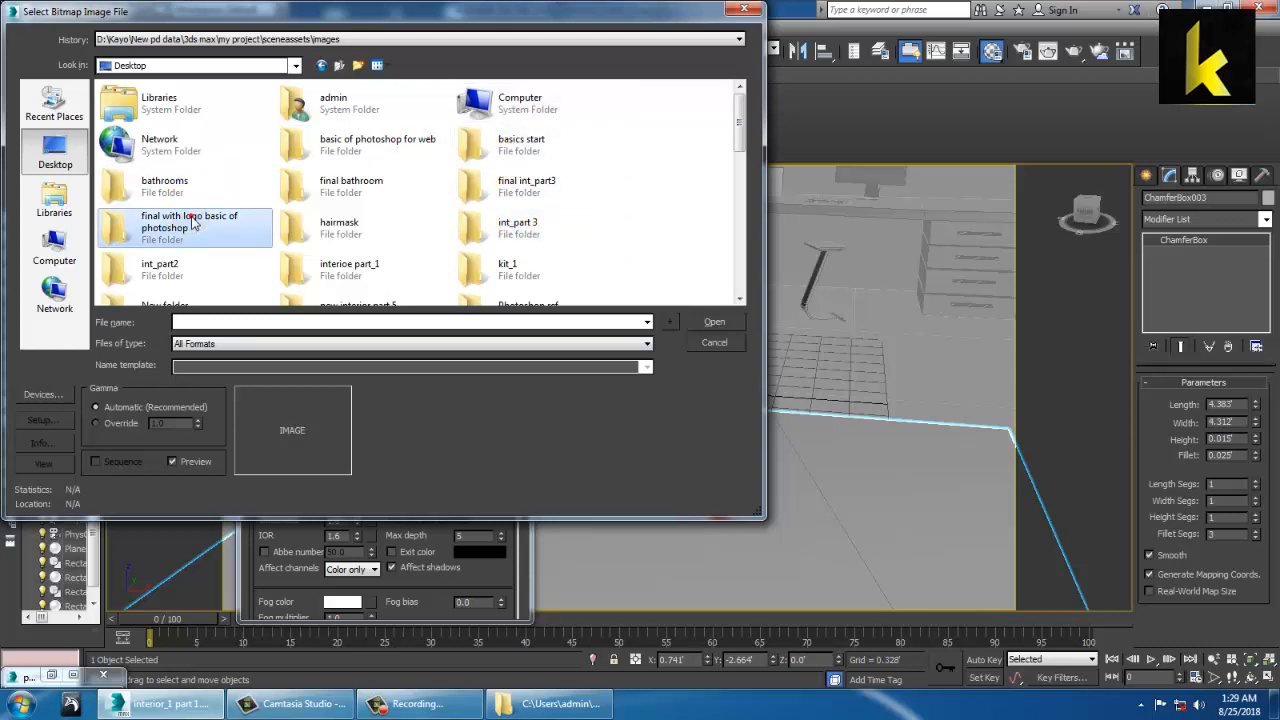
scroll(193, 225, "down", 5)
left_click(166, 88)
double_click(166, 88)
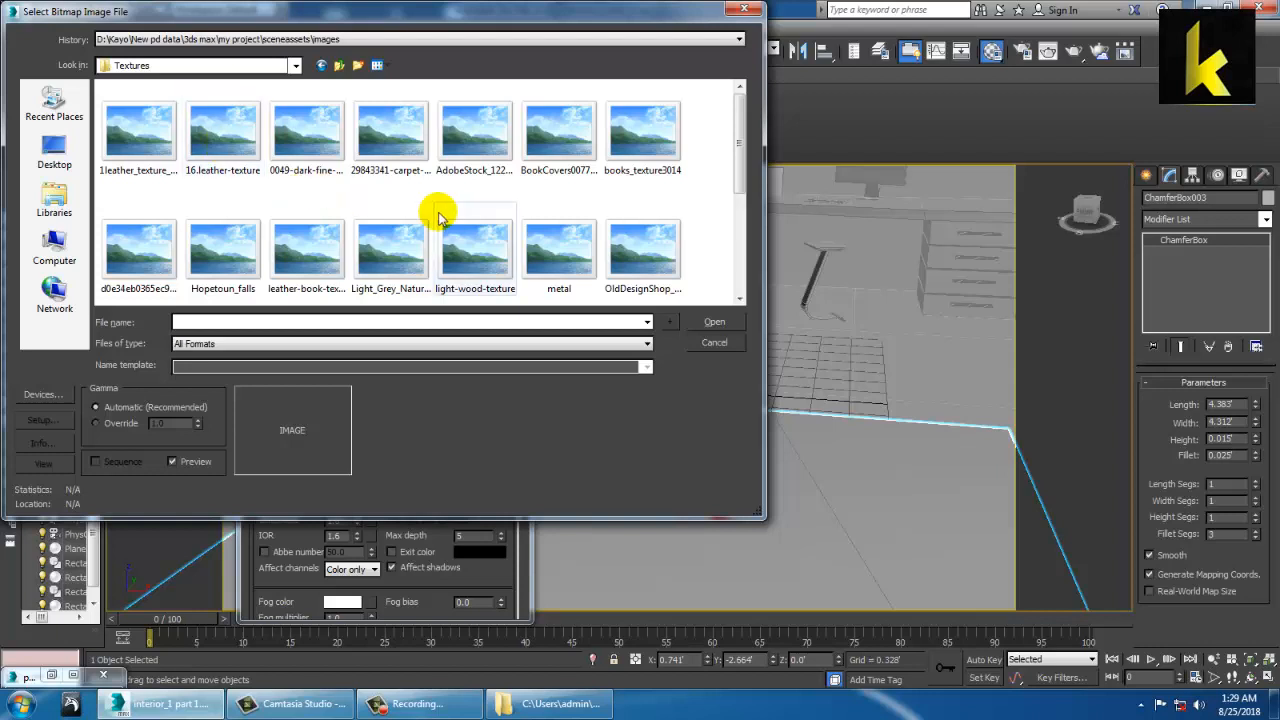
Preview the 29843341-carpet-texture image at full size and load it as the diffuse bitmap
left_click(155, 133)
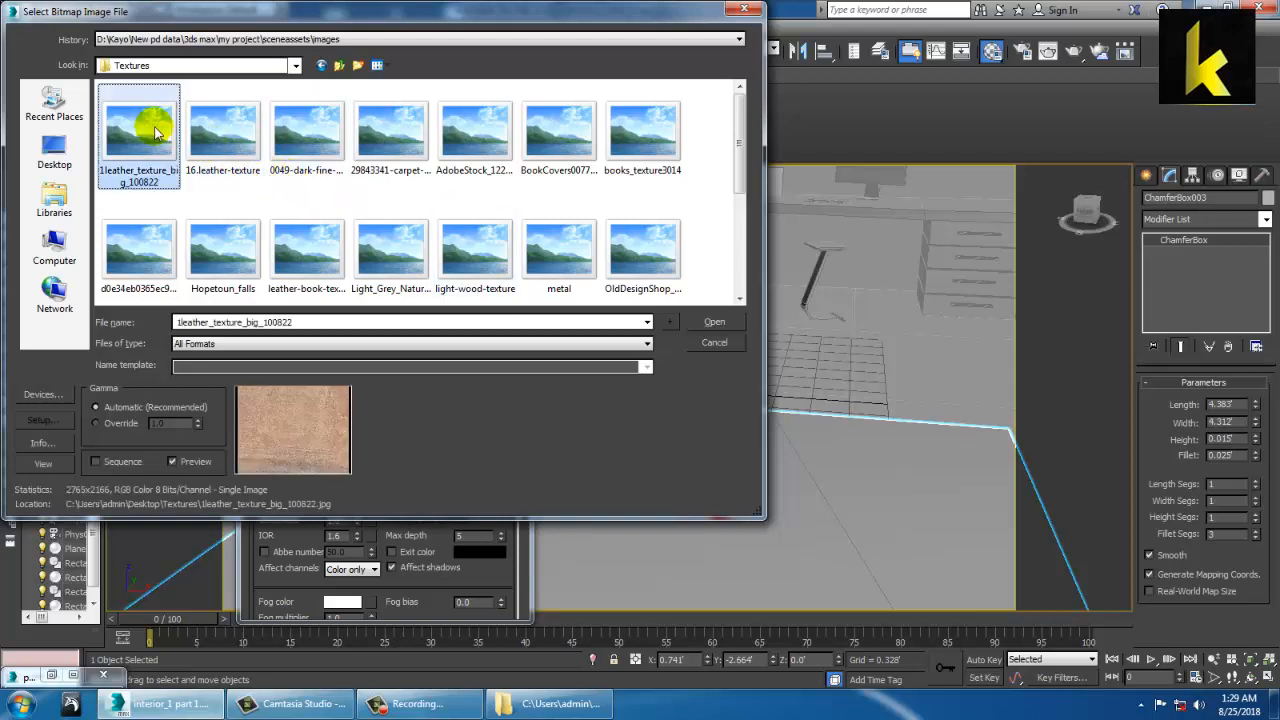
key("Right")
key("Right")
key("Right")
key("Right")
key("Left")
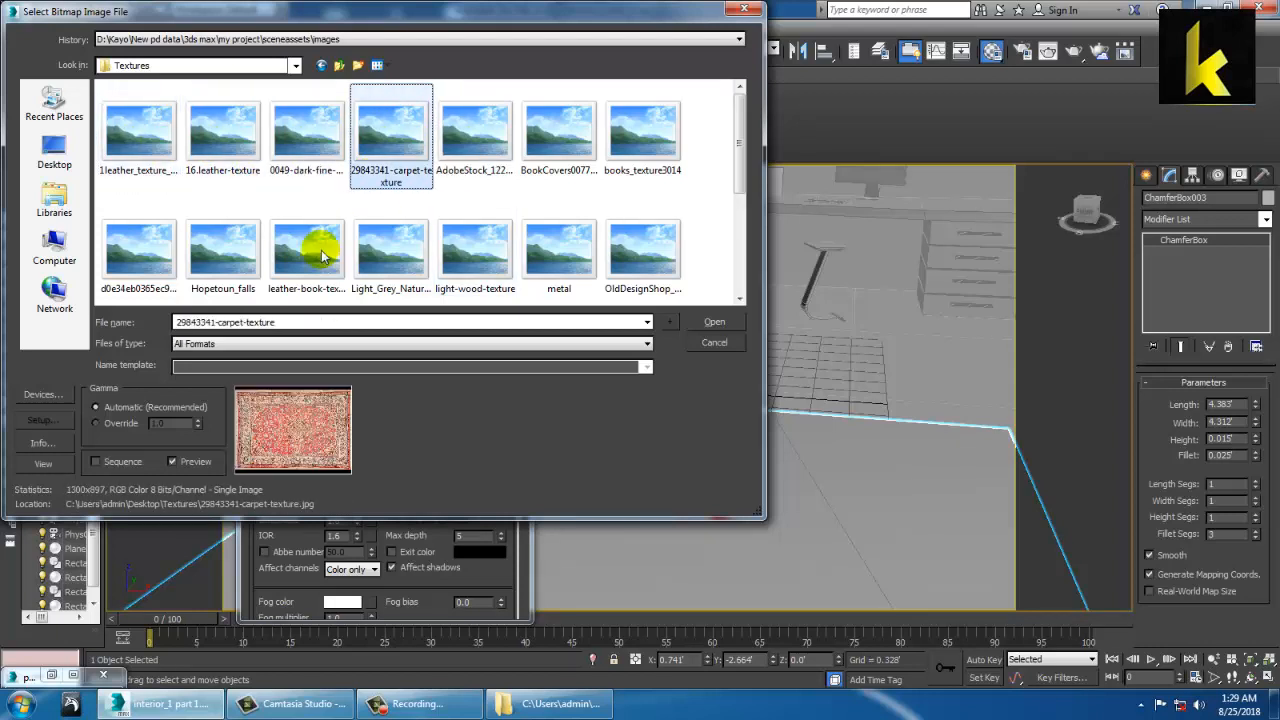
right_click(389, 137)
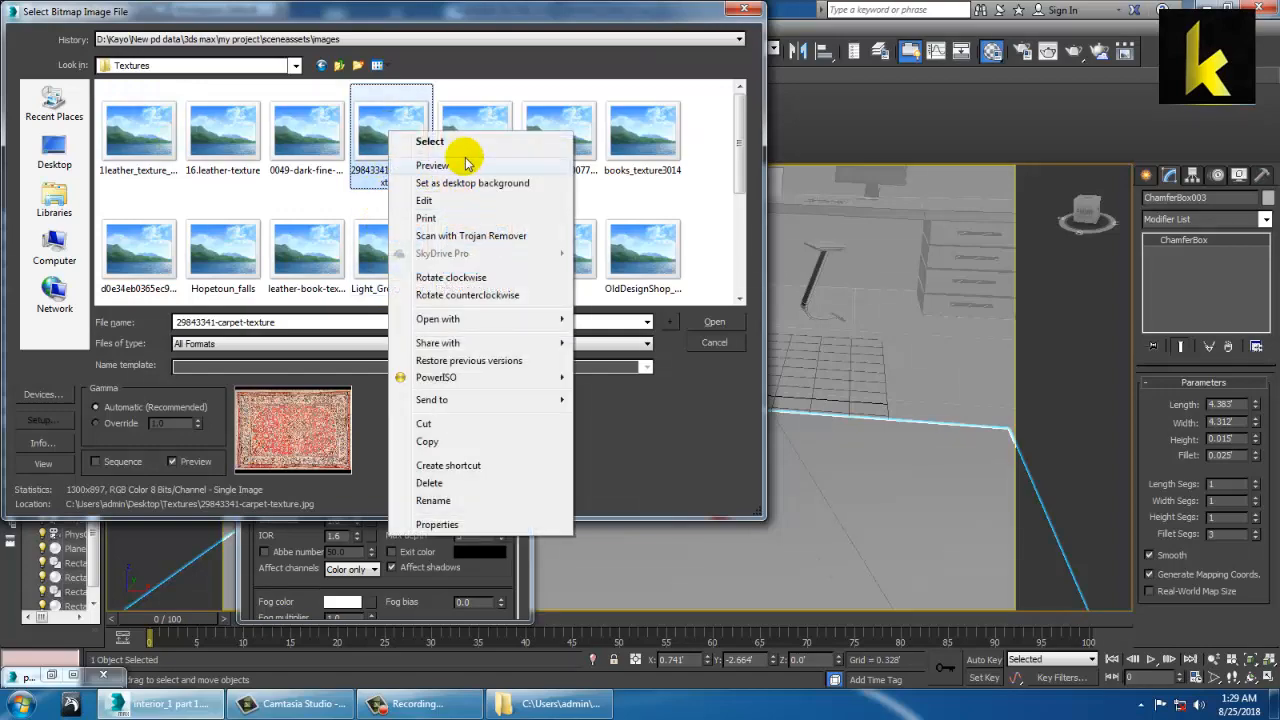
left_click(465, 165)
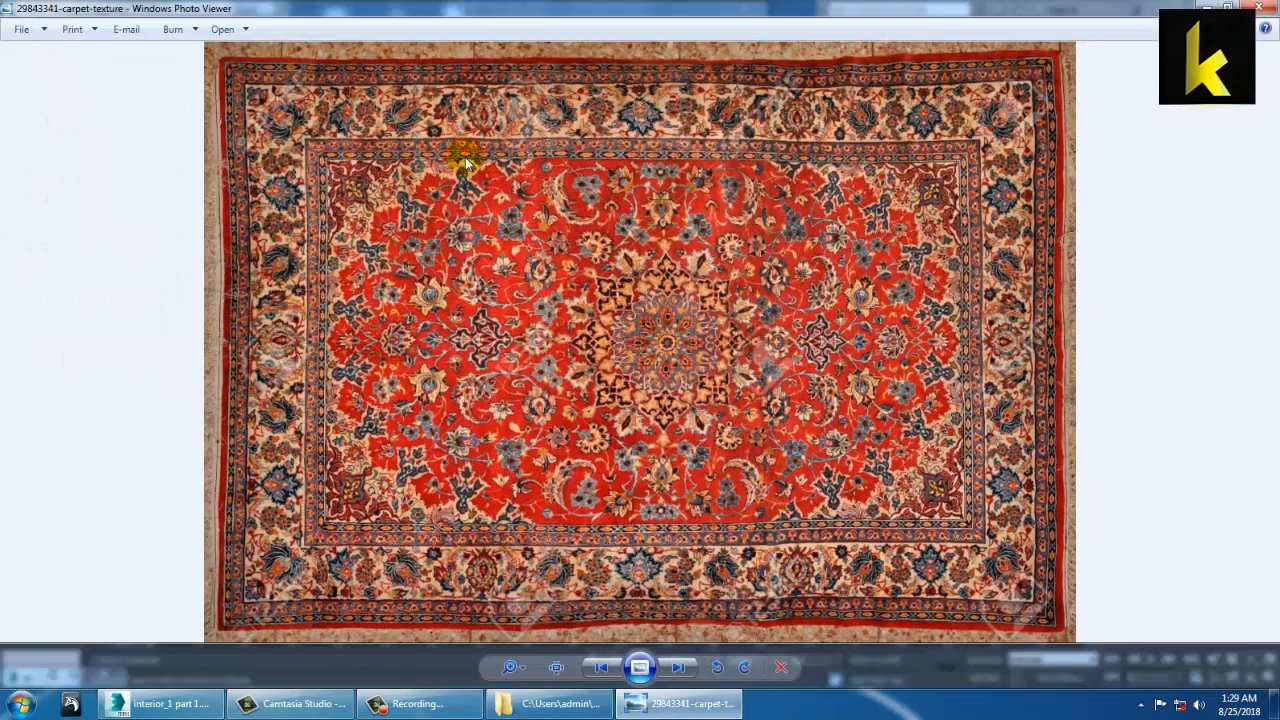
left_click(1259, 7)
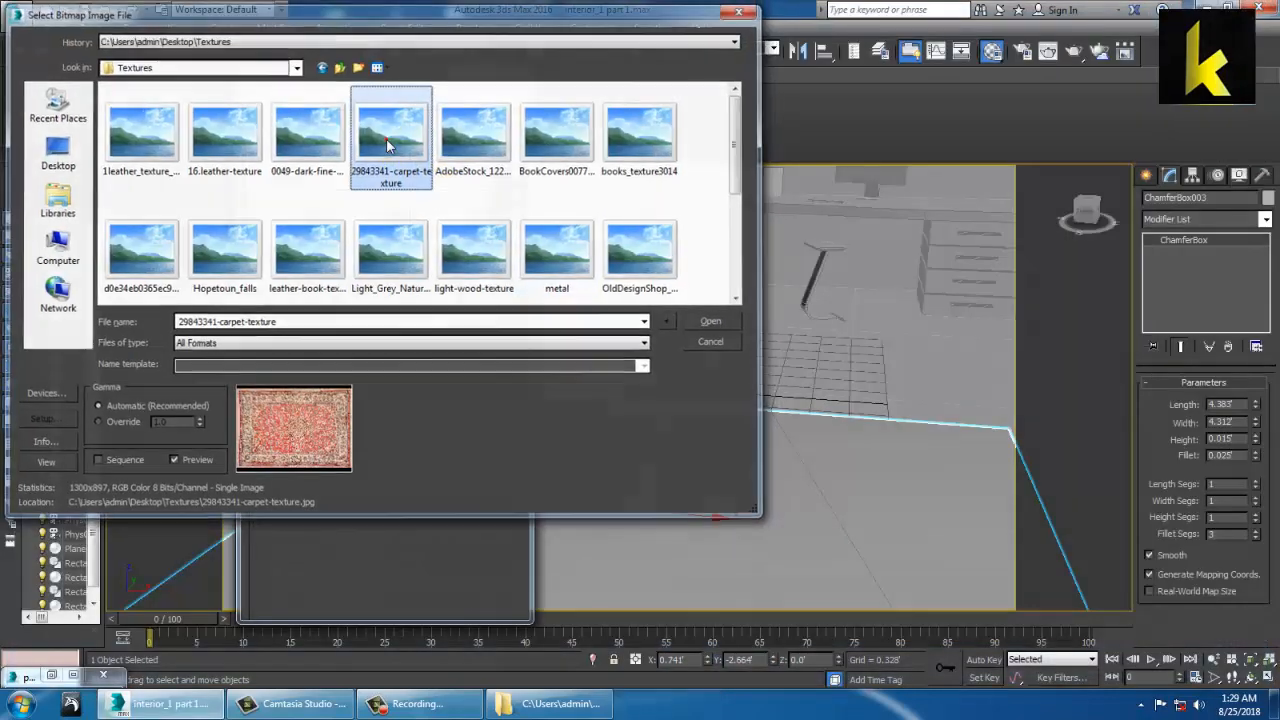
double_click(389, 147)
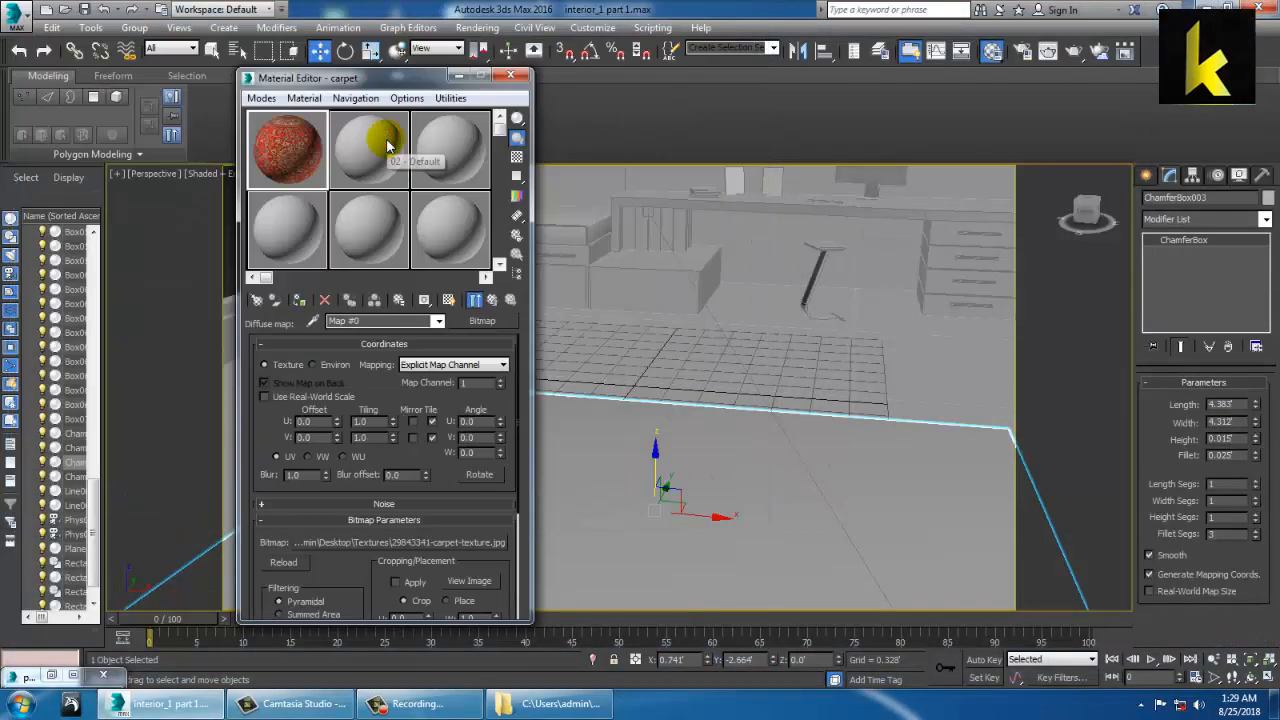
Assign the carpet material to the selected rug, show its texture in the viewport, and minimize the Material Editor
left_click(302, 300)
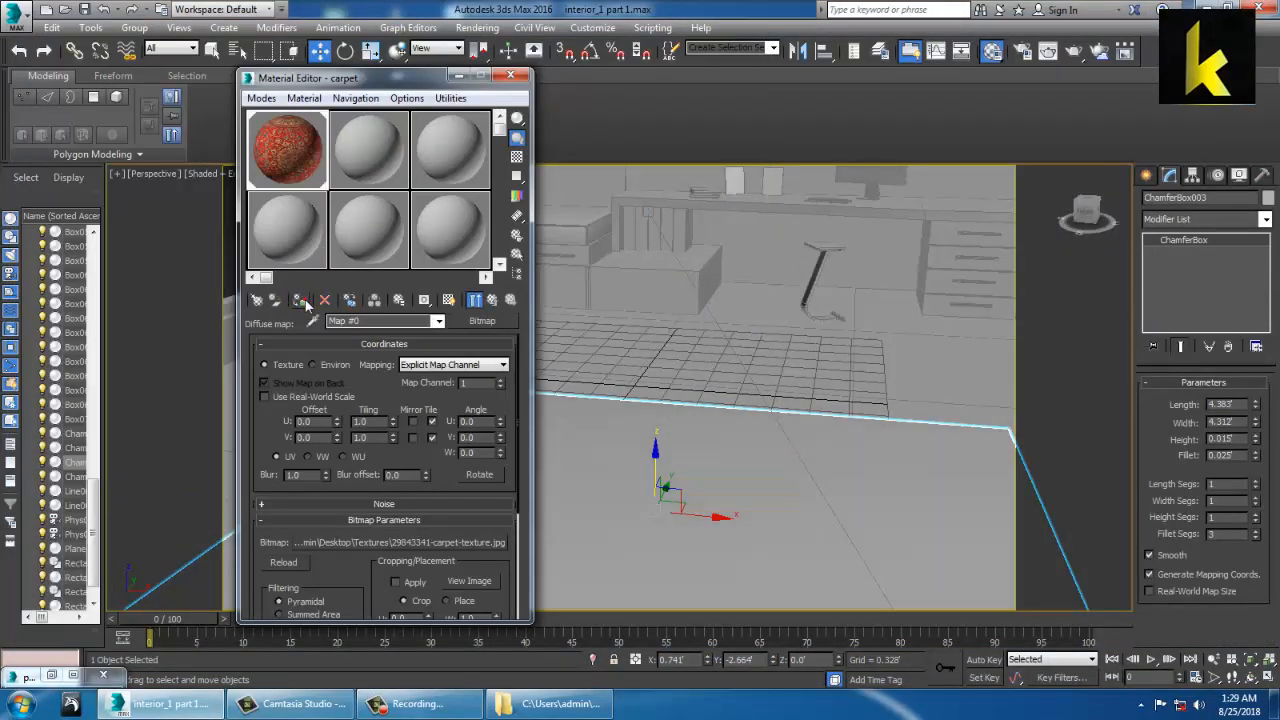
left_click(450, 301)
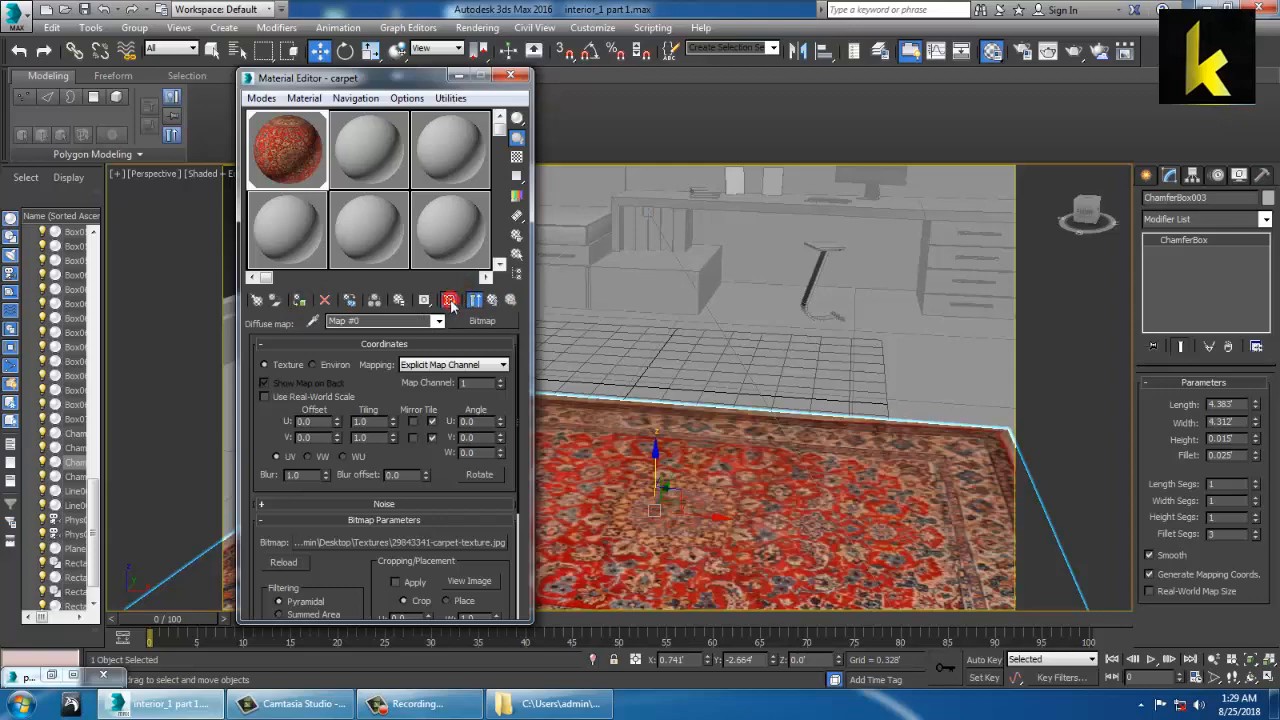
left_click(461, 78)
Examine how the carpet texture sits on the rug from several angles and distances, and check its map coordinates
middle_click_drag(757, 487, 763, 533, "alt")
scroll(763, 533, "up", 4)
middle_click_drag(713, 469, 626, 433, "alt")
scroll(682, 457, "down", 7)
scroll(636, 443, "up", 4)
scroll(626, 433, "up", 5)
scroll(640, 460, "down", 7)
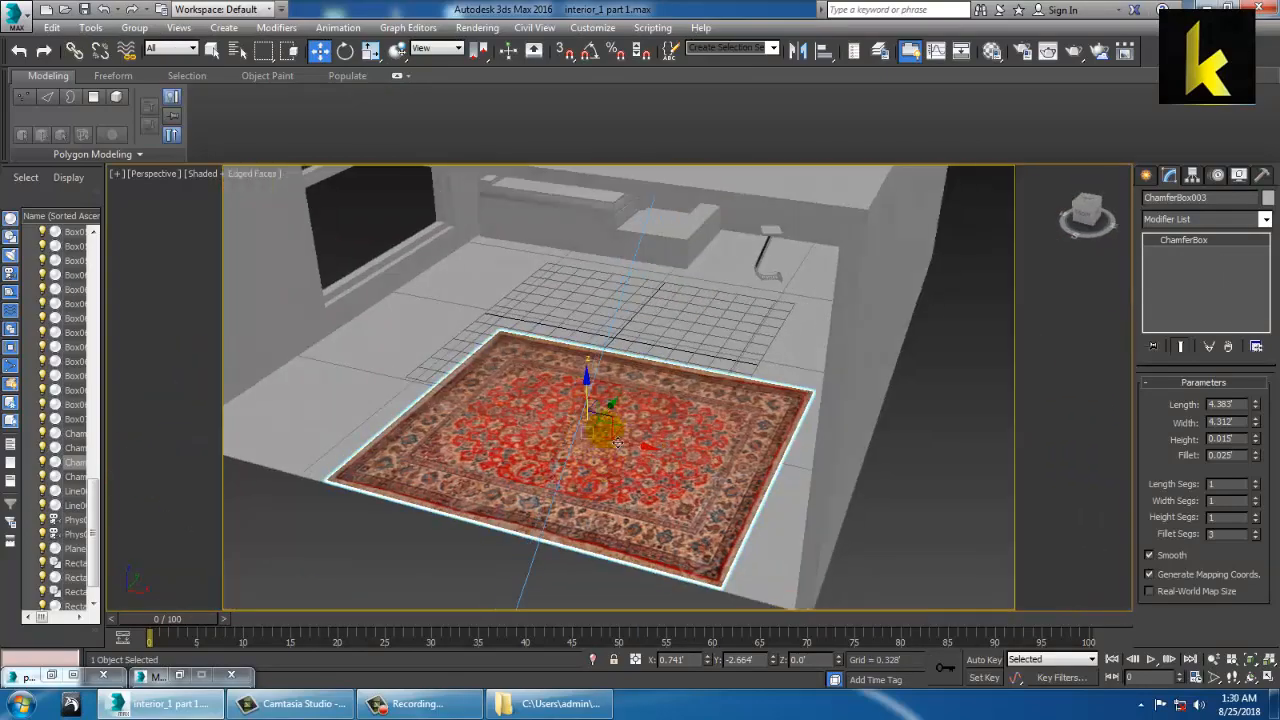
scroll(650, 489, "up", 4)
middle_click_drag(650, 489, 676, 500, "alt")
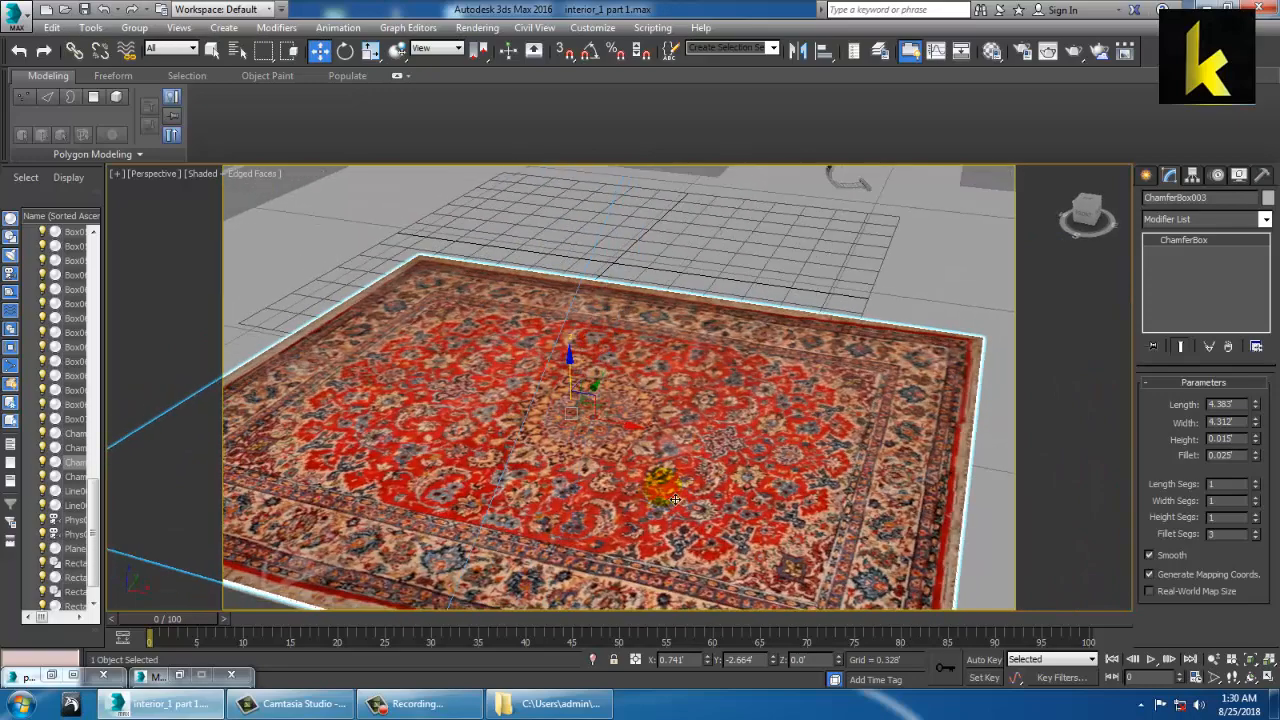
scroll(676, 500, "up", 4)
scroll(678, 502, "down", 6)
scroll(680, 503, "up", 2)
key("m")
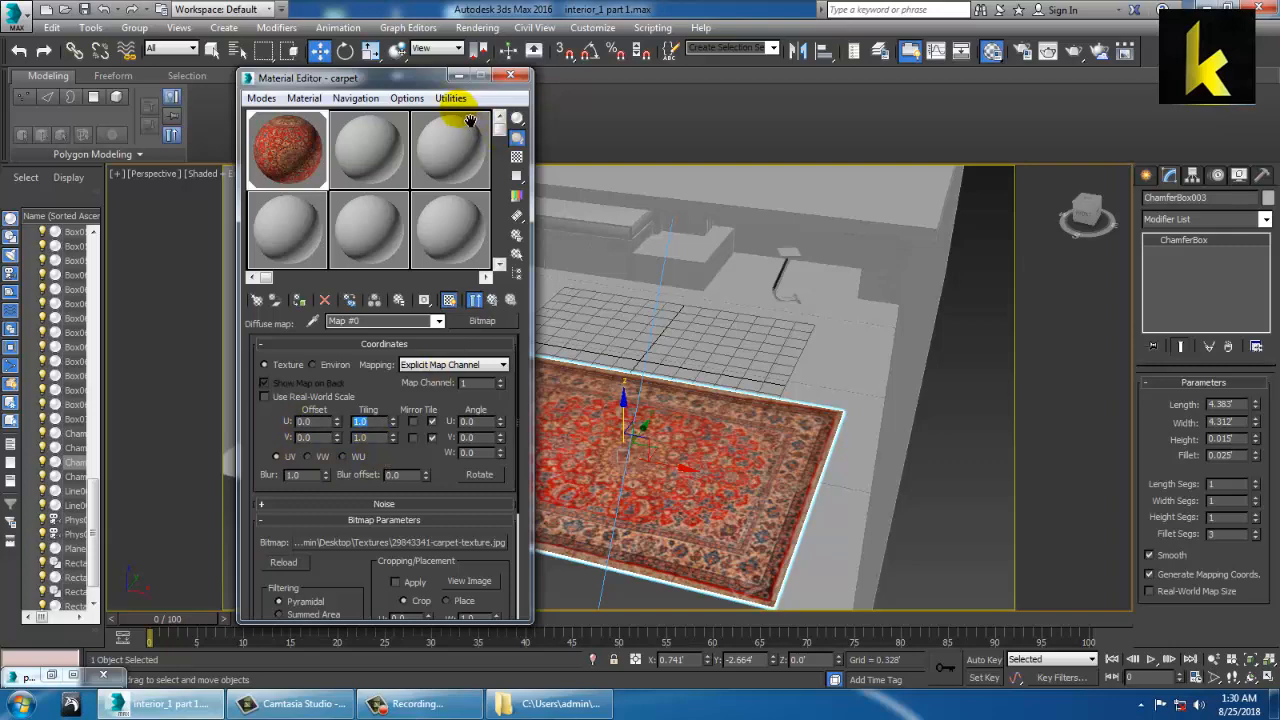
left_click(457, 76)
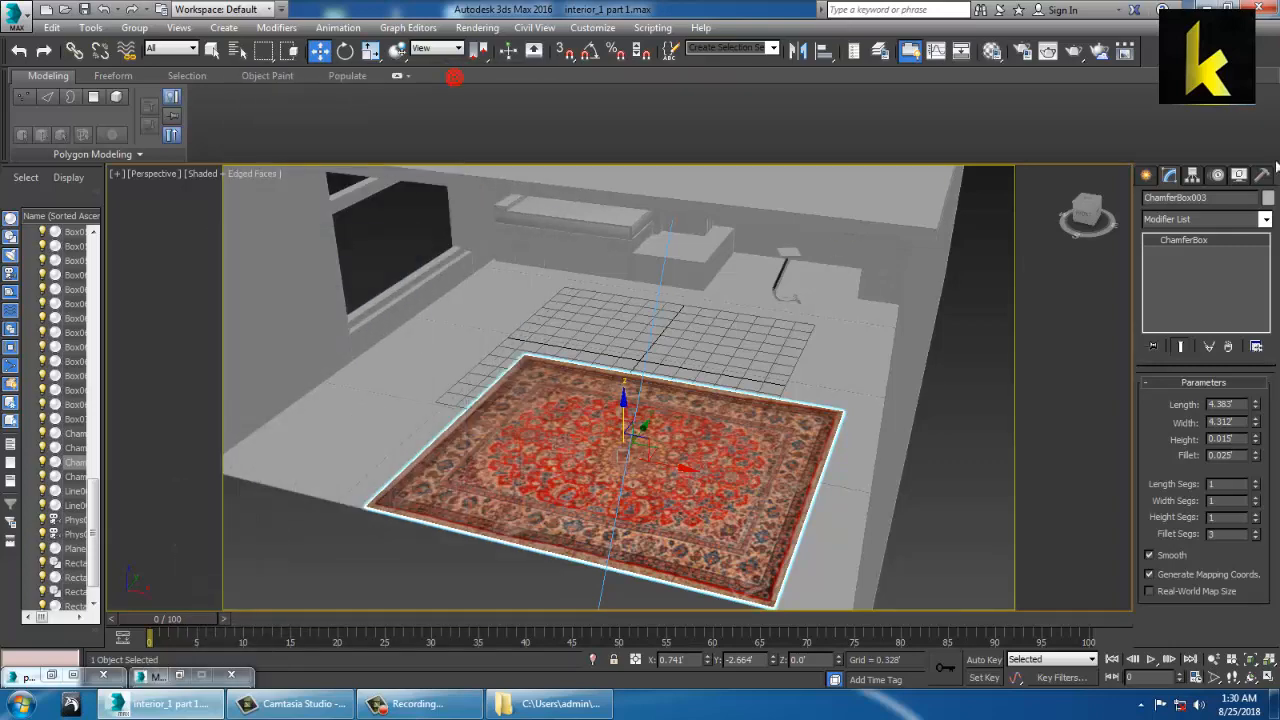
Try a box-mapped UVW Map modifier with a mapping length of 5.04' on the rug, and remove the modifier
left_click(1266, 220)
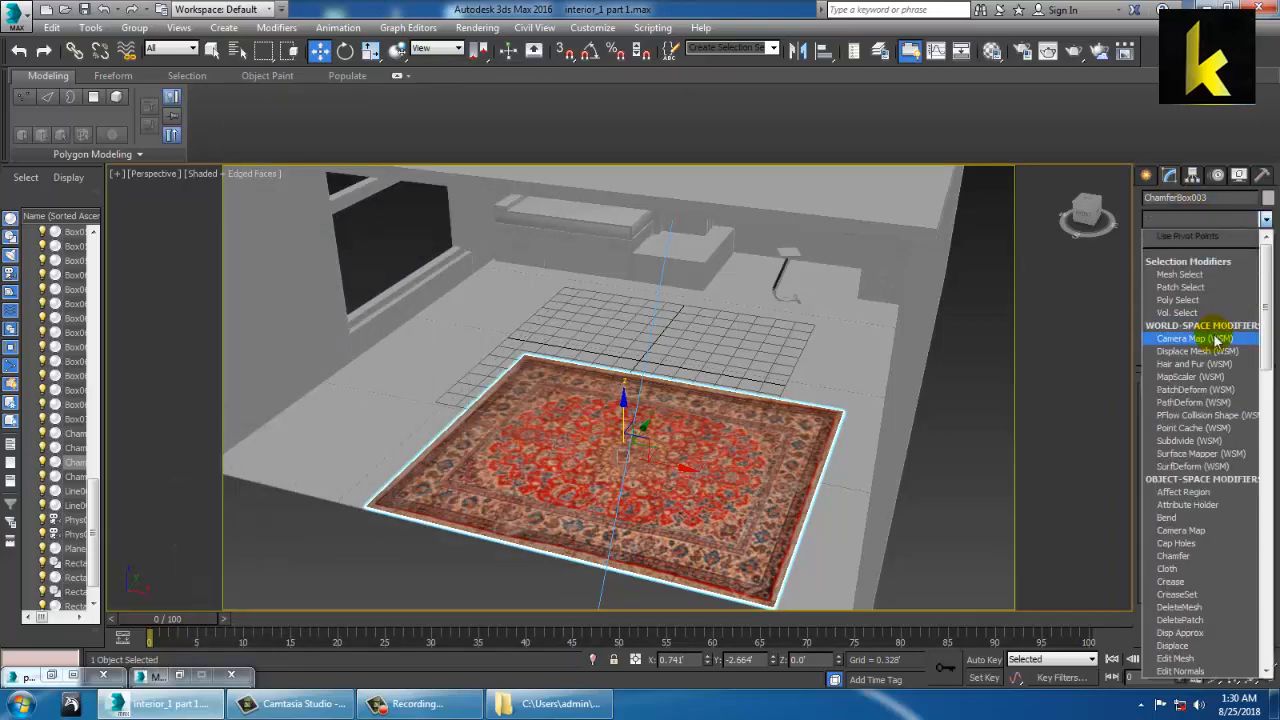
key("u")
left_click(1197, 531)
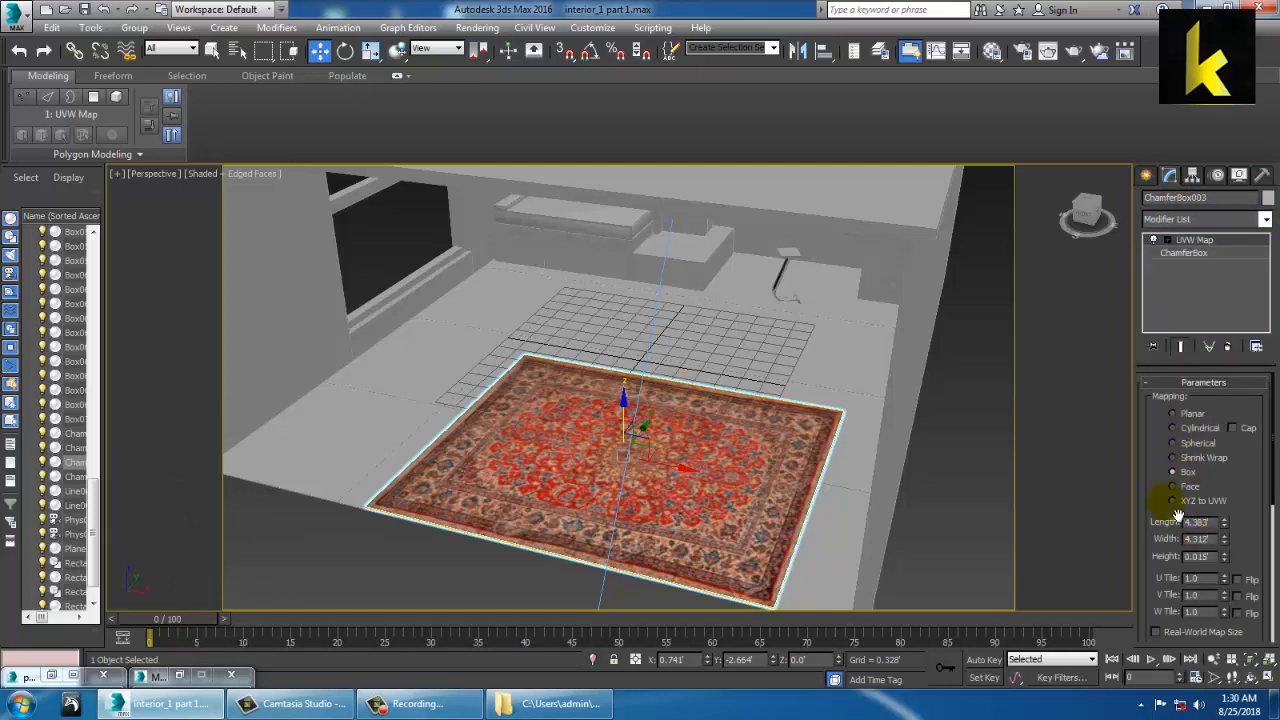
mouse_move(1228, 527)
left_mouse_down()
mouse_move(1239, 593)
mouse_move(1243, 522)
left_mouse_up()
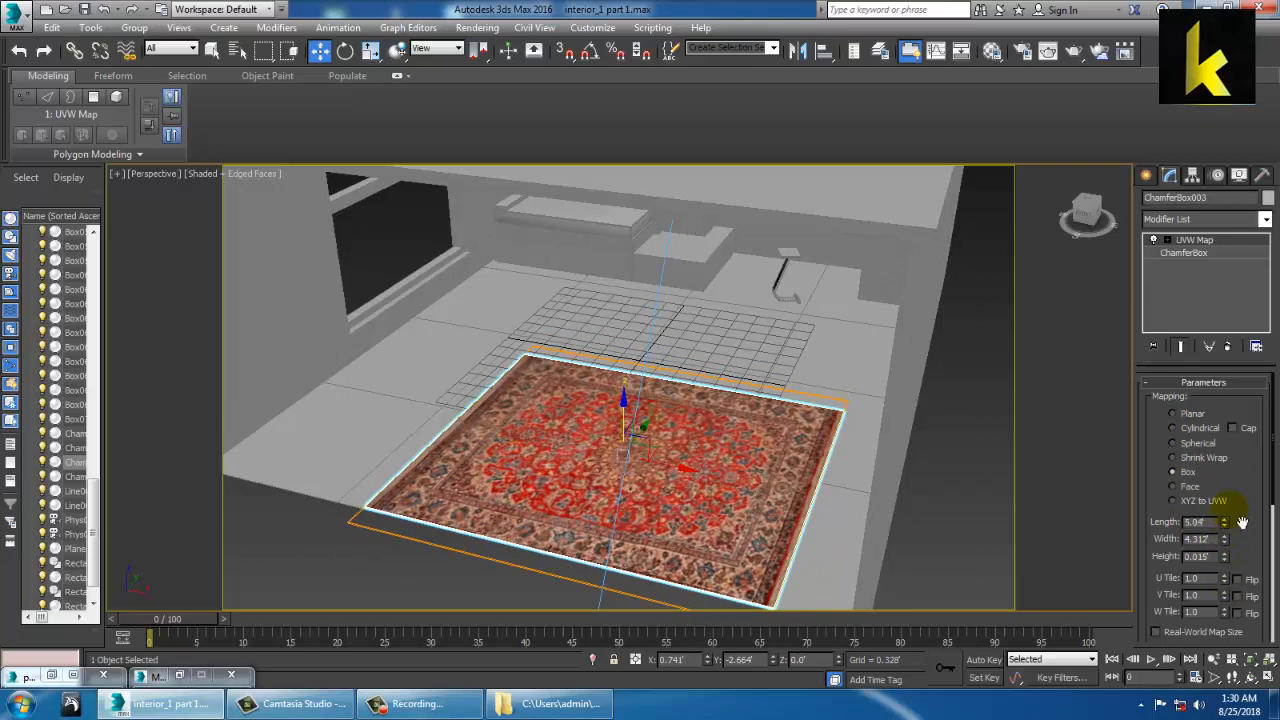
key("ctrl+z")
left_click(1229, 348)
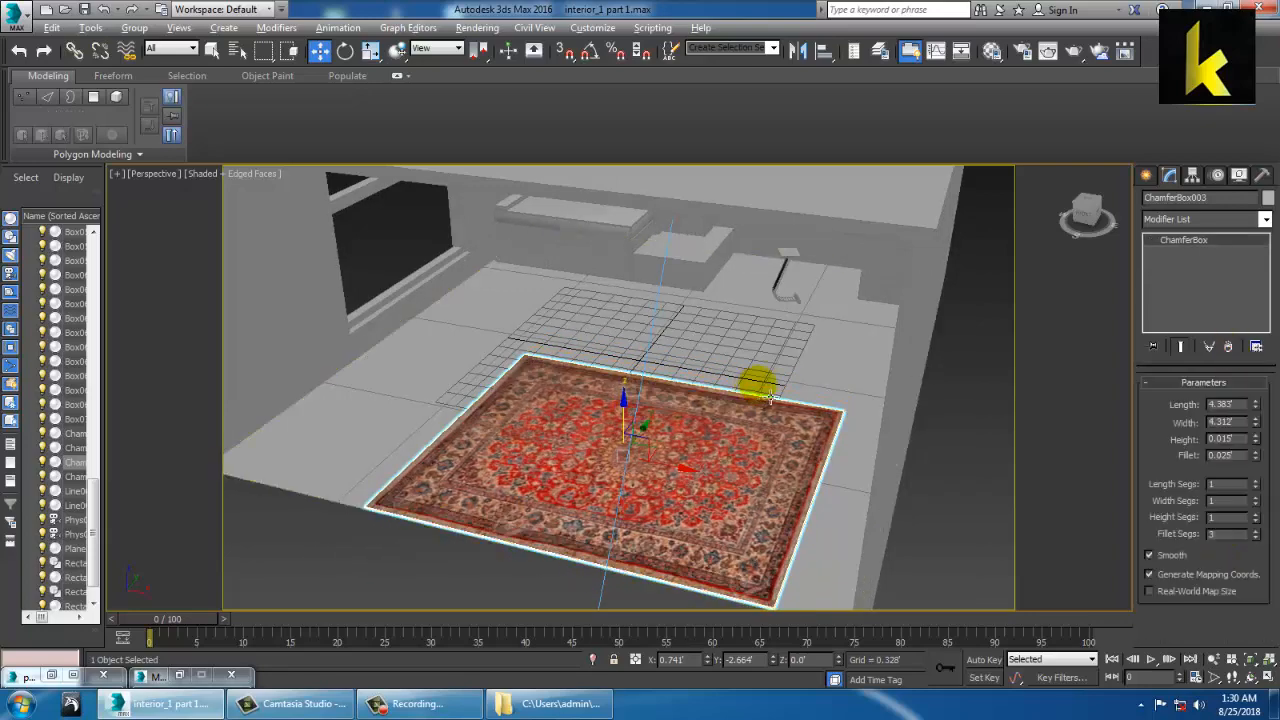
Select the floor plane and change the second sample slot's material type from Standard to VRayMtl
middle_click_drag(768, 395, 826, 403, "alt")
scroll(820, 393, "up", 4)
left_click(826, 392)
key("m")
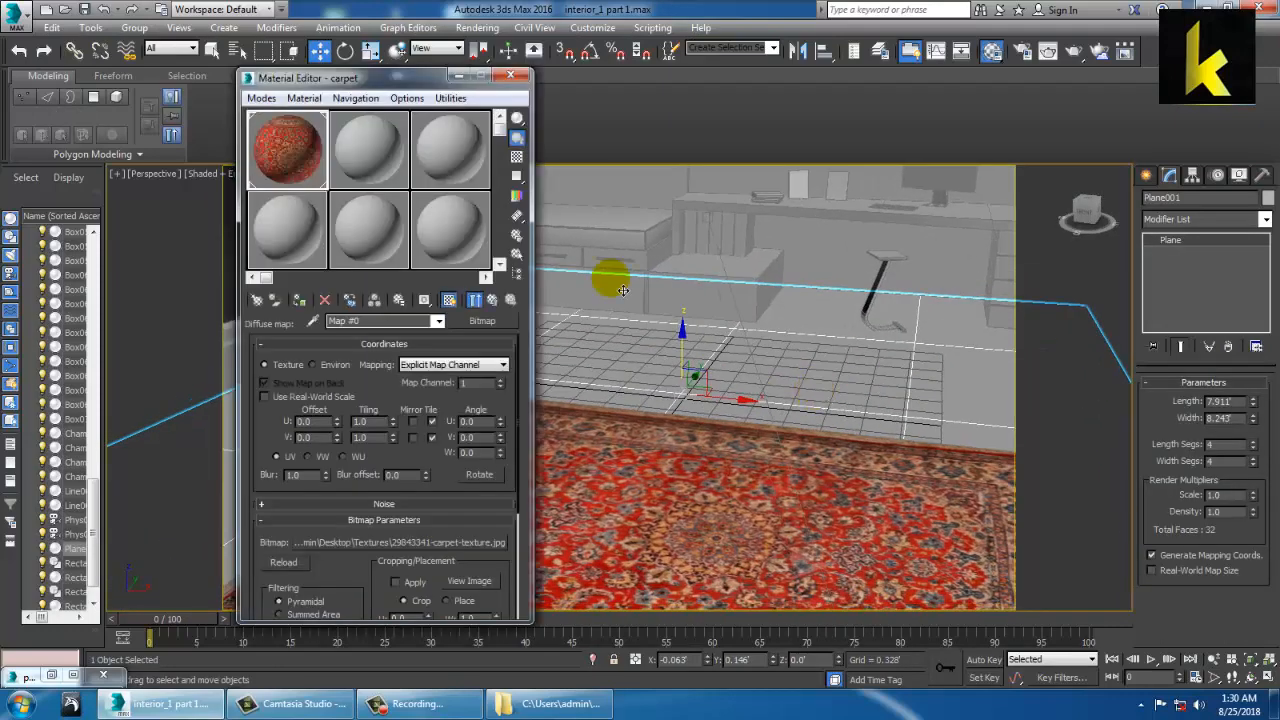
left_click(372, 148)
left_click(485, 320)
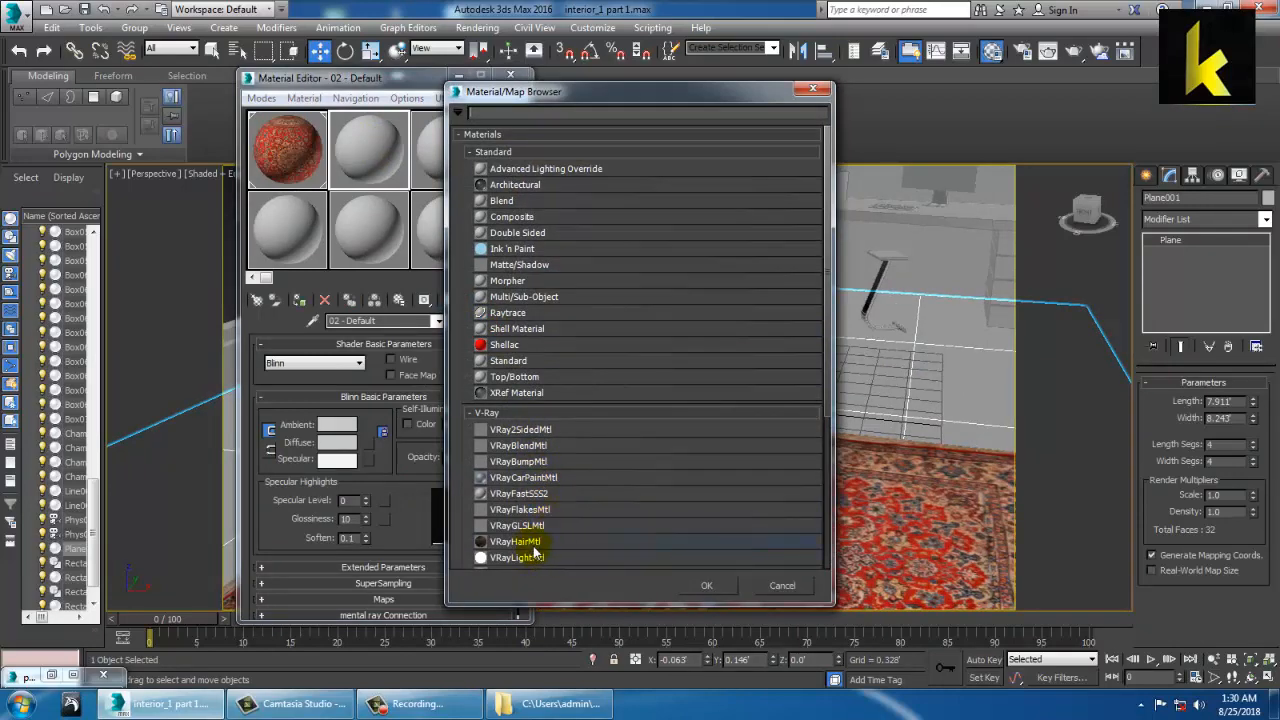
scroll(530, 555, "down", 1)
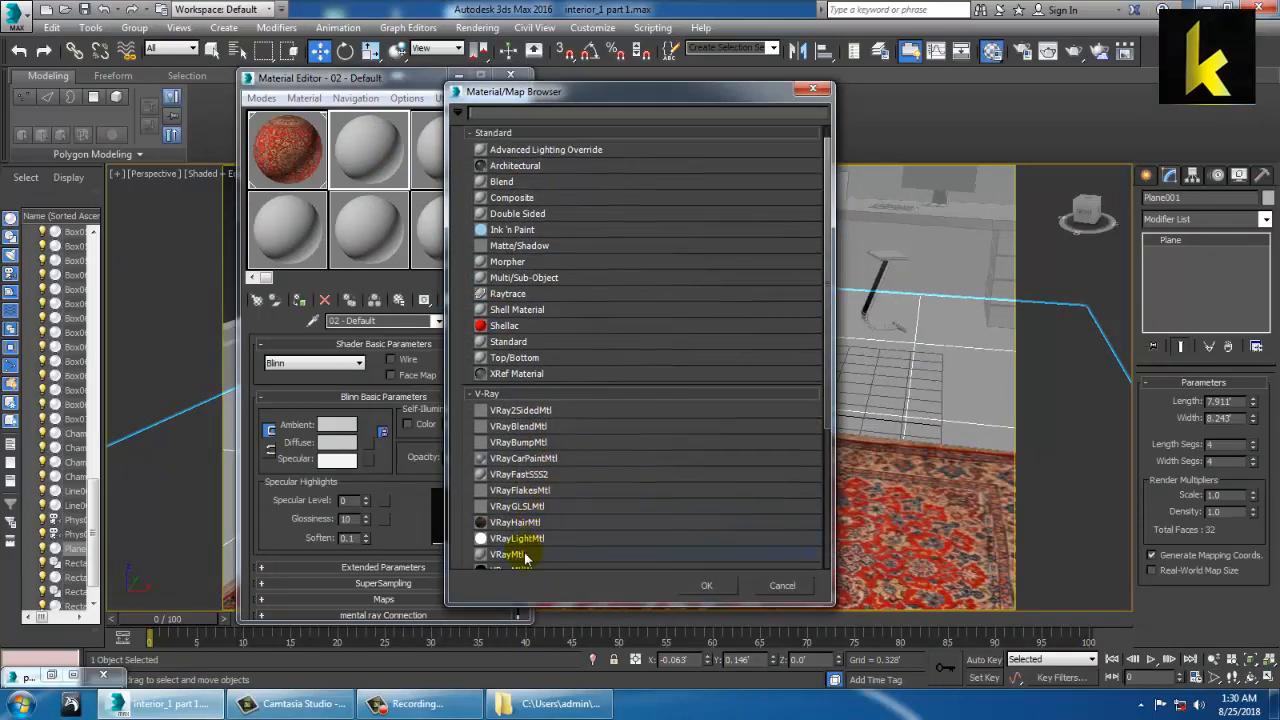
double_click(524, 555)
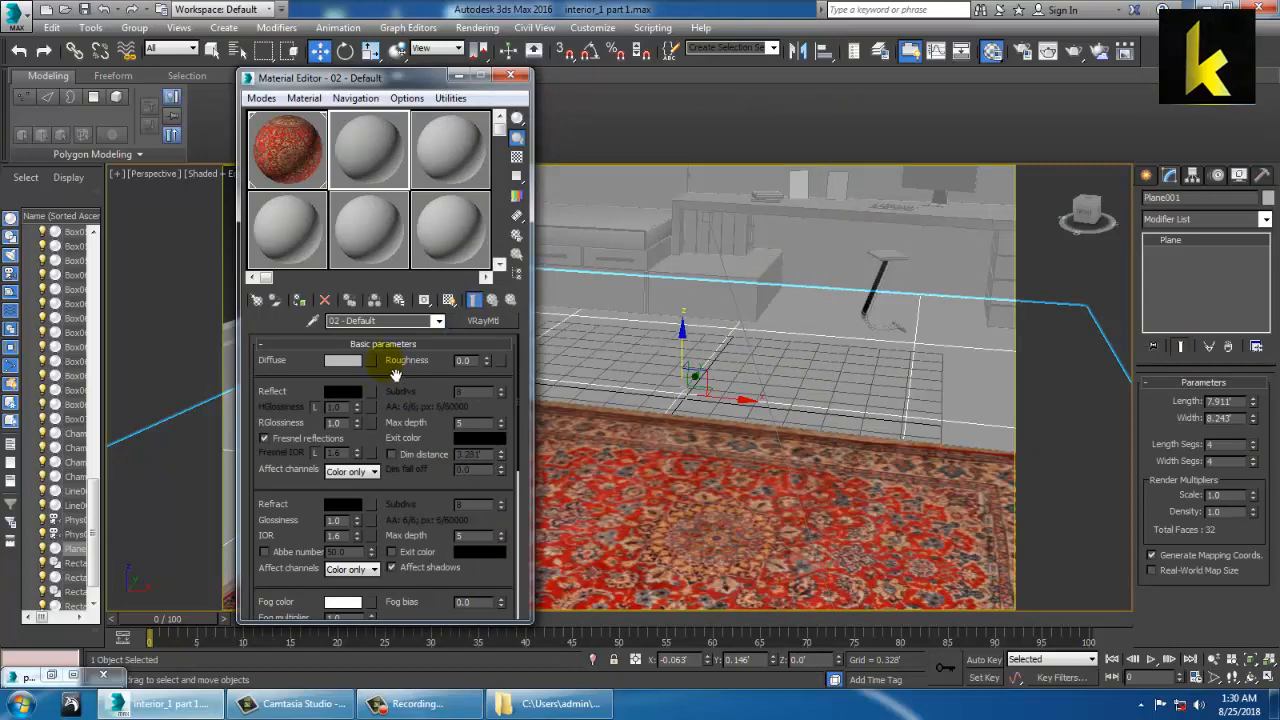
Add a Bitmap map to the second material's Diffuse and open the Textures folder's first leather image in the photo viewer
left_click(372, 362)
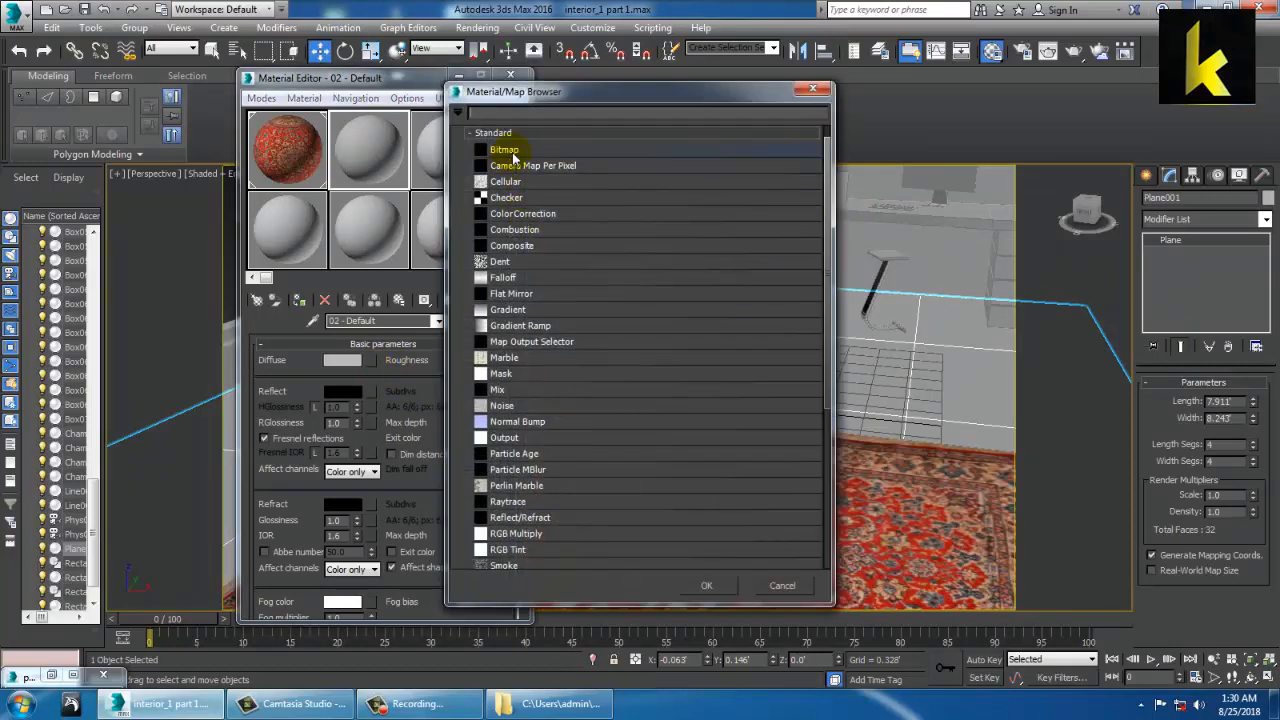
double_click(507, 150)
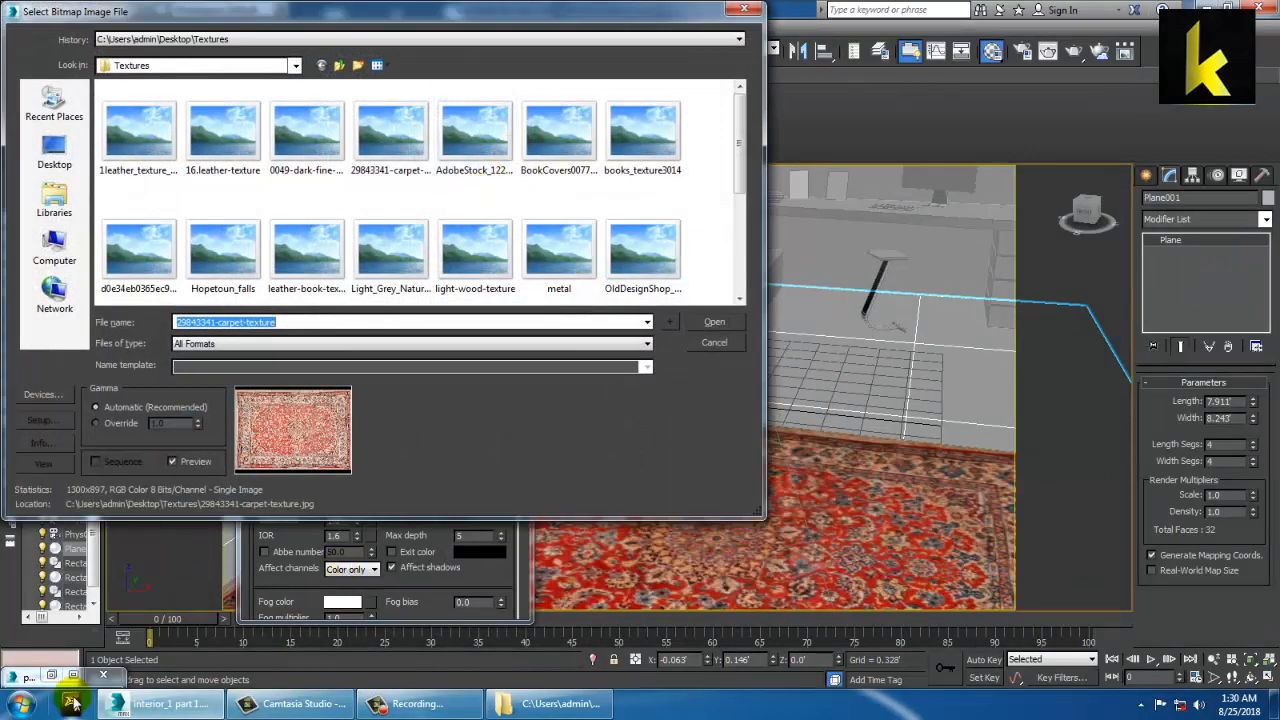
left_click(150, 125)
right_click(150, 127)
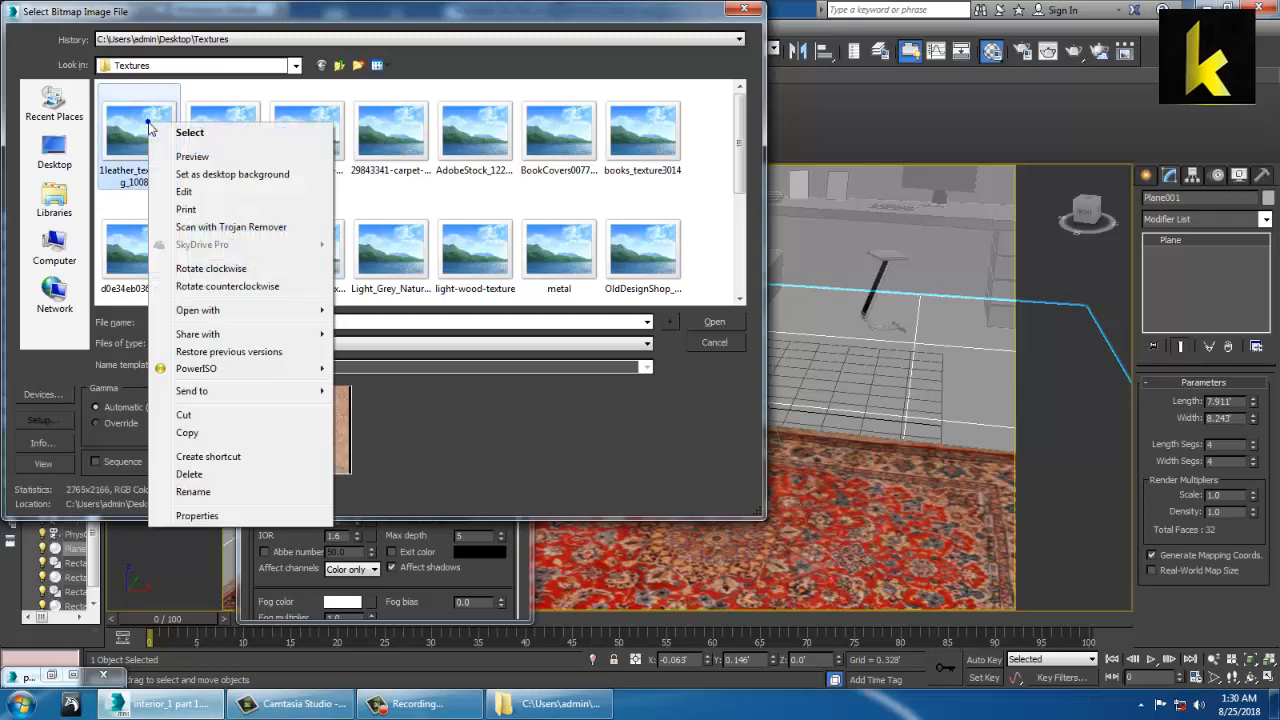
left_click(193, 157)
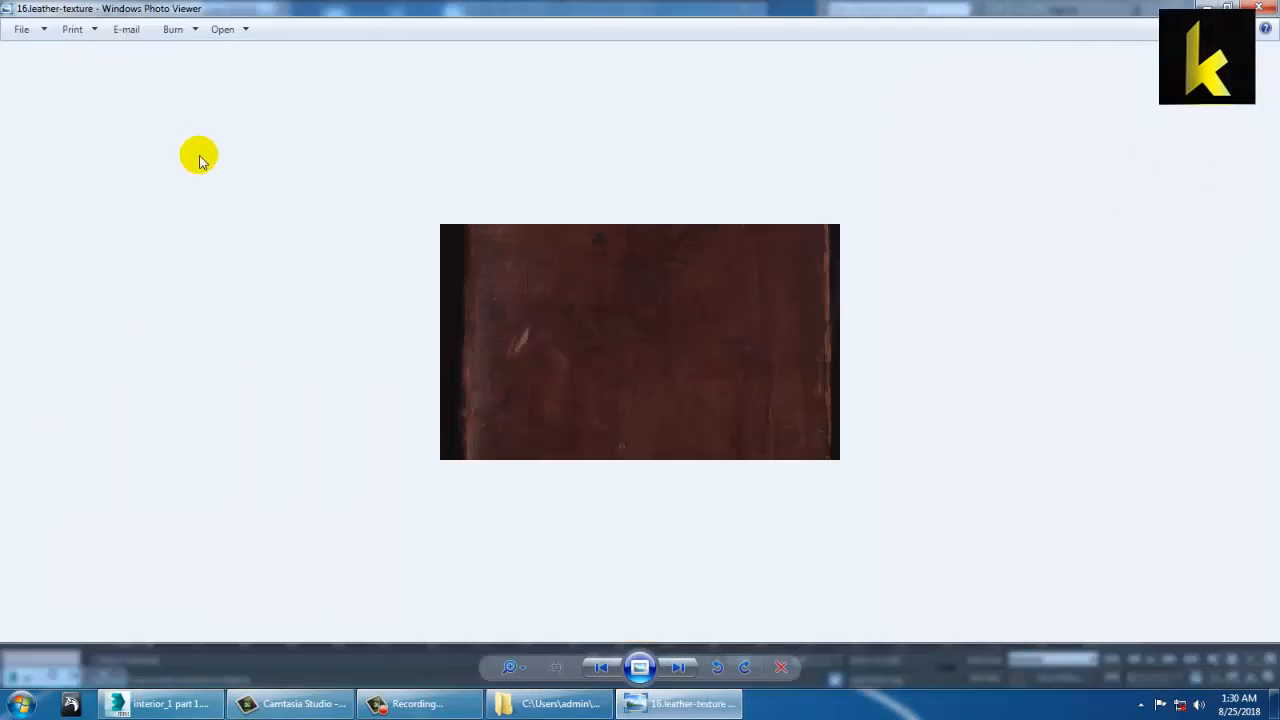
Look through the images of the Textures folder in the photo viewer for a floor texture, and close the viewer
left_click(677, 667)
left_click(677, 667)
left_click(677, 667)
left_click(677, 667)
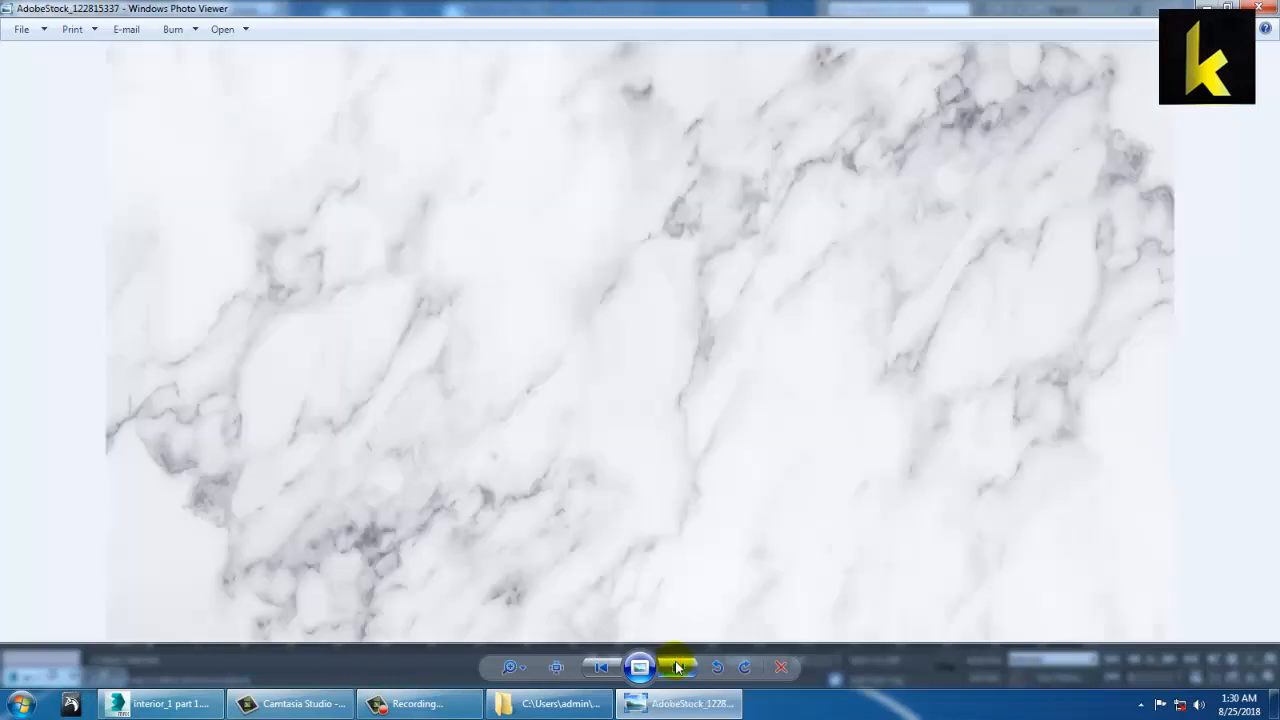
key("Right")
key("Right")
key("Right")
key("Right")
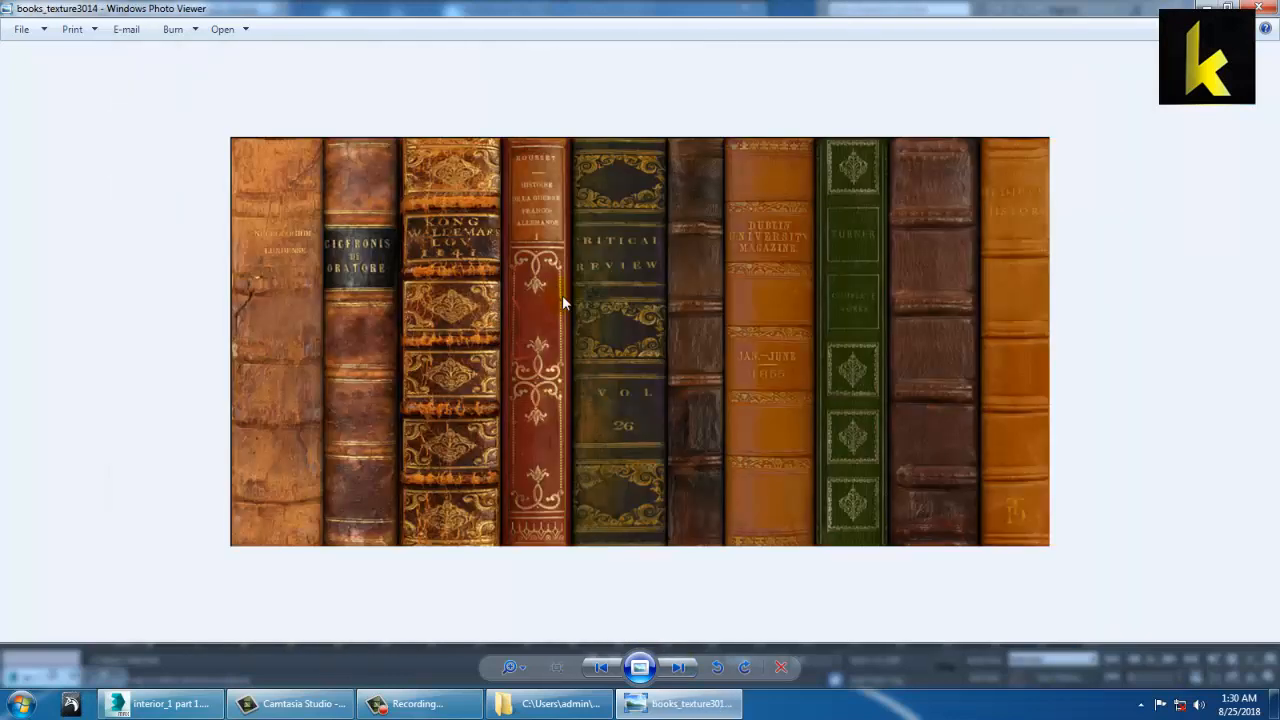
key("Right")
key("Right")
key("Right")
key("Right")
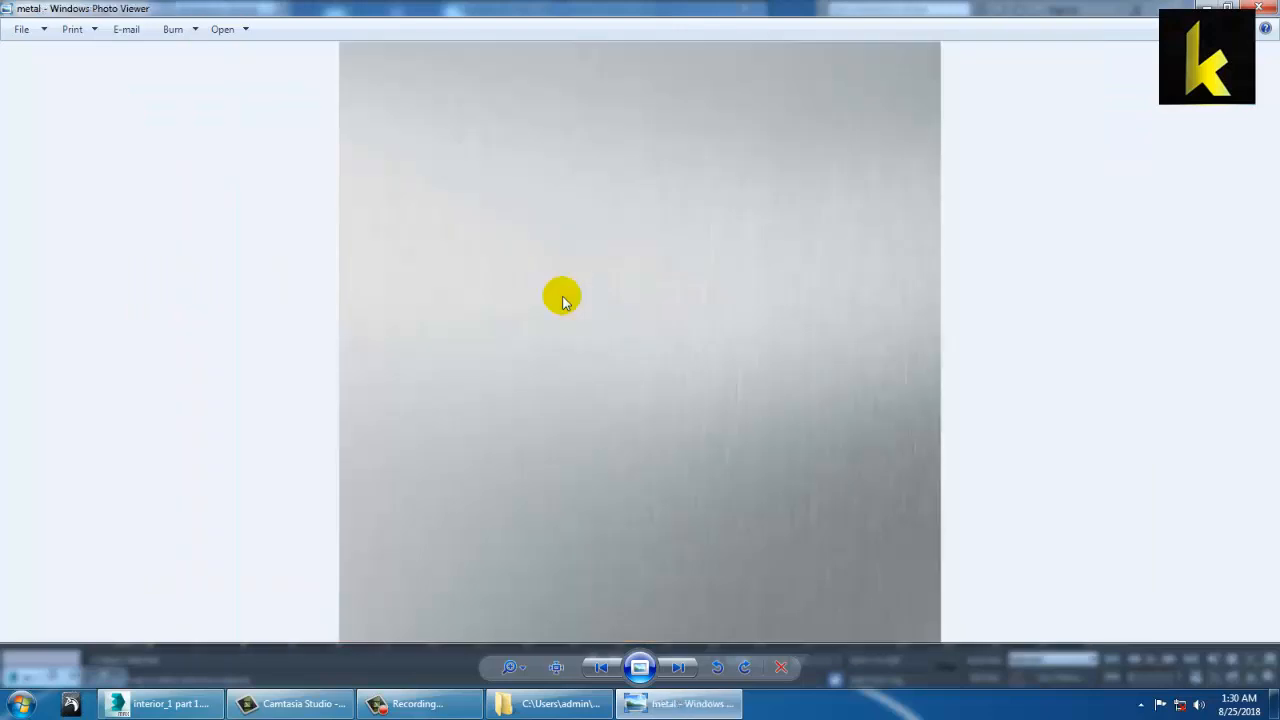
key("Right")
key("Right")
key("Right")
key("Right")
key("Right")
key("Right")
key("Right")
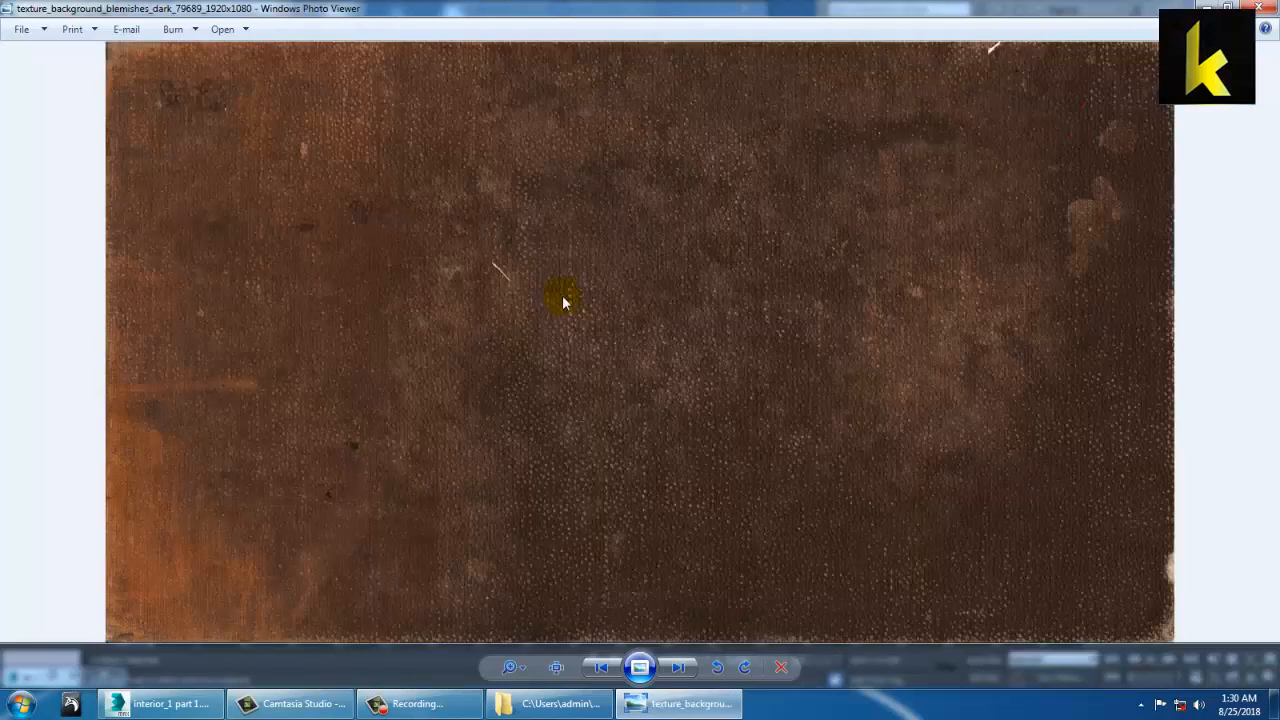
key("Right")
key("Right")
key("Right")
key("Right")
key("Right")
key("Right")
key("Right")
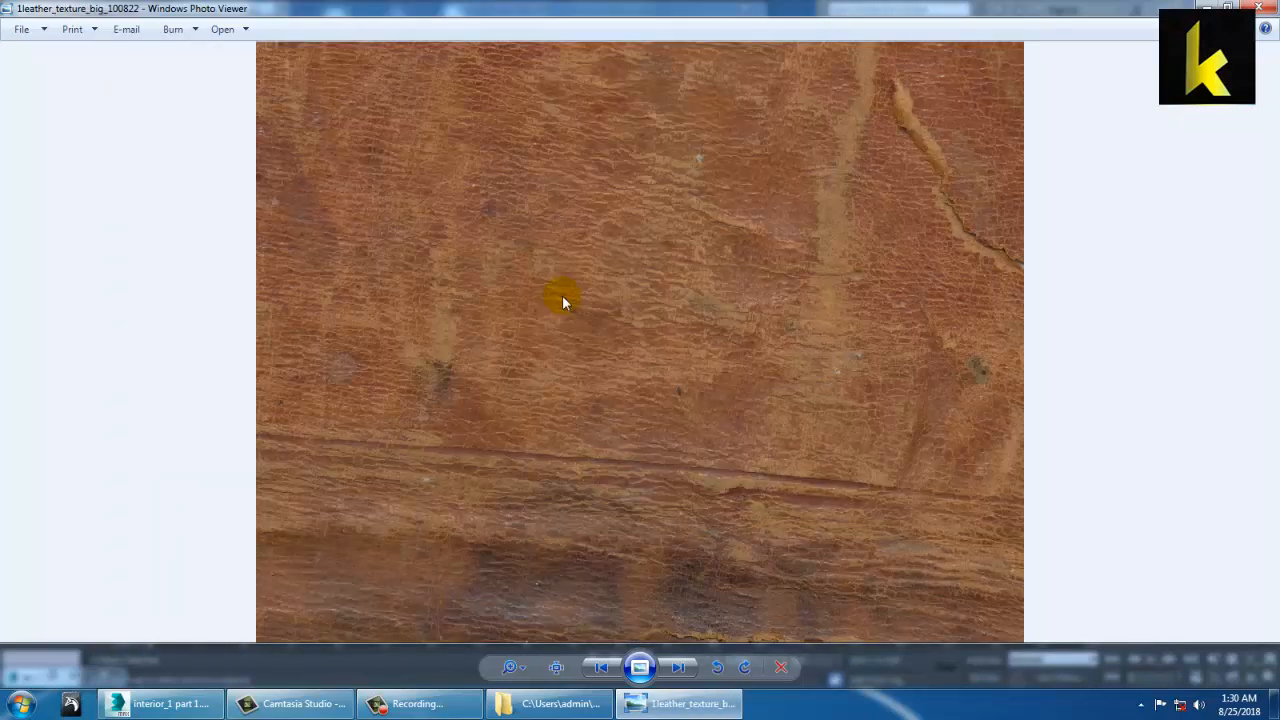
key("Right")
key("Right")
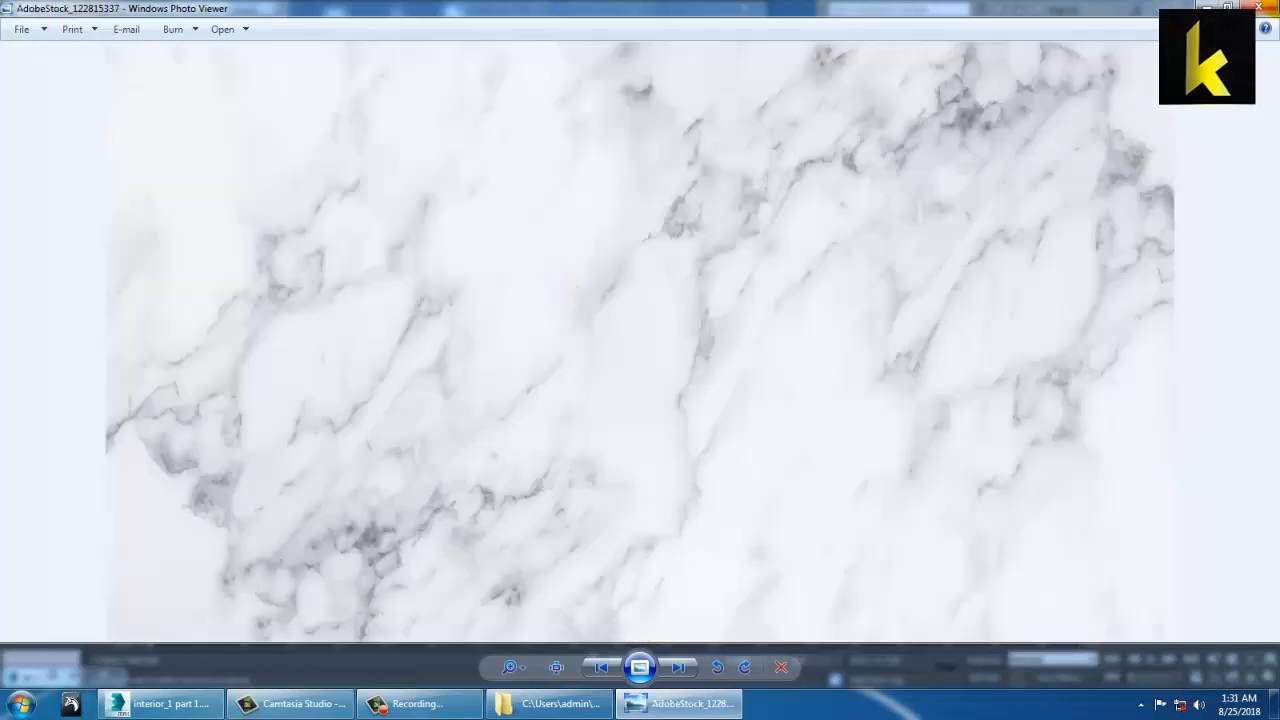
key("alt+F4")
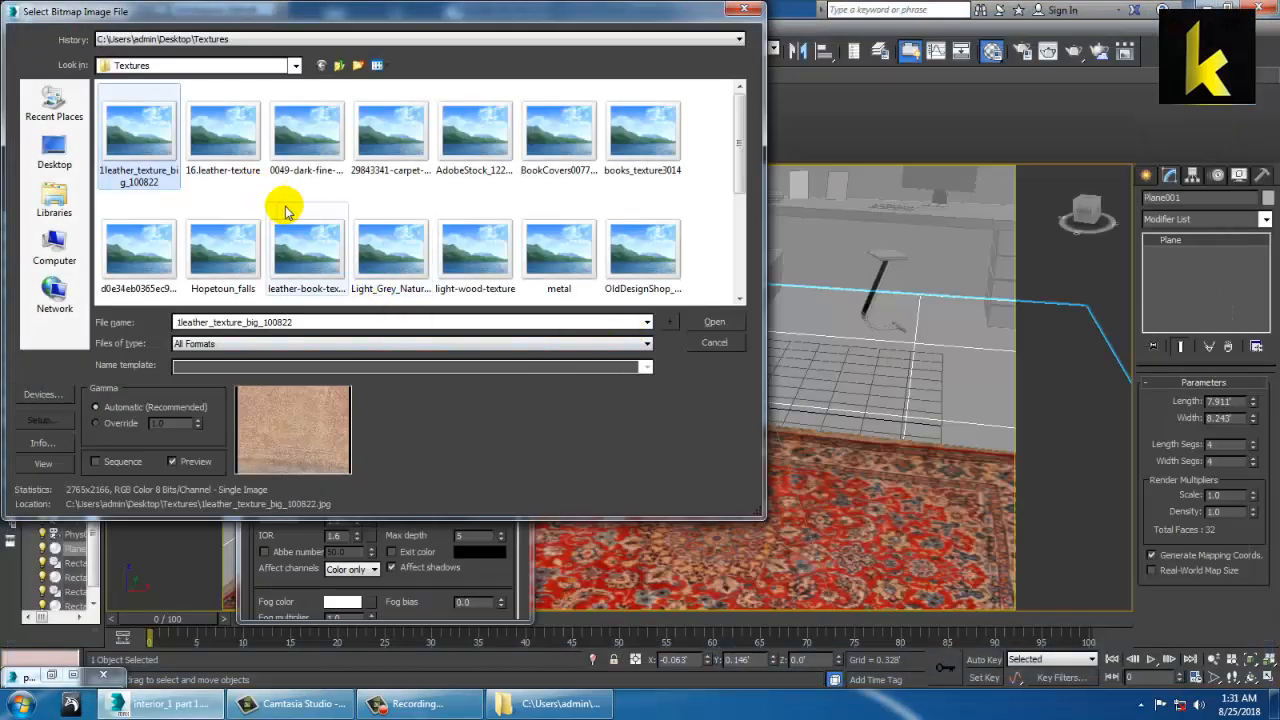
Load AdobeStock_122815337.jpeg as the second material's diffuse bitmap, assign the material to the floor plane, and show the texture in the viewport
double_click(490, 145)
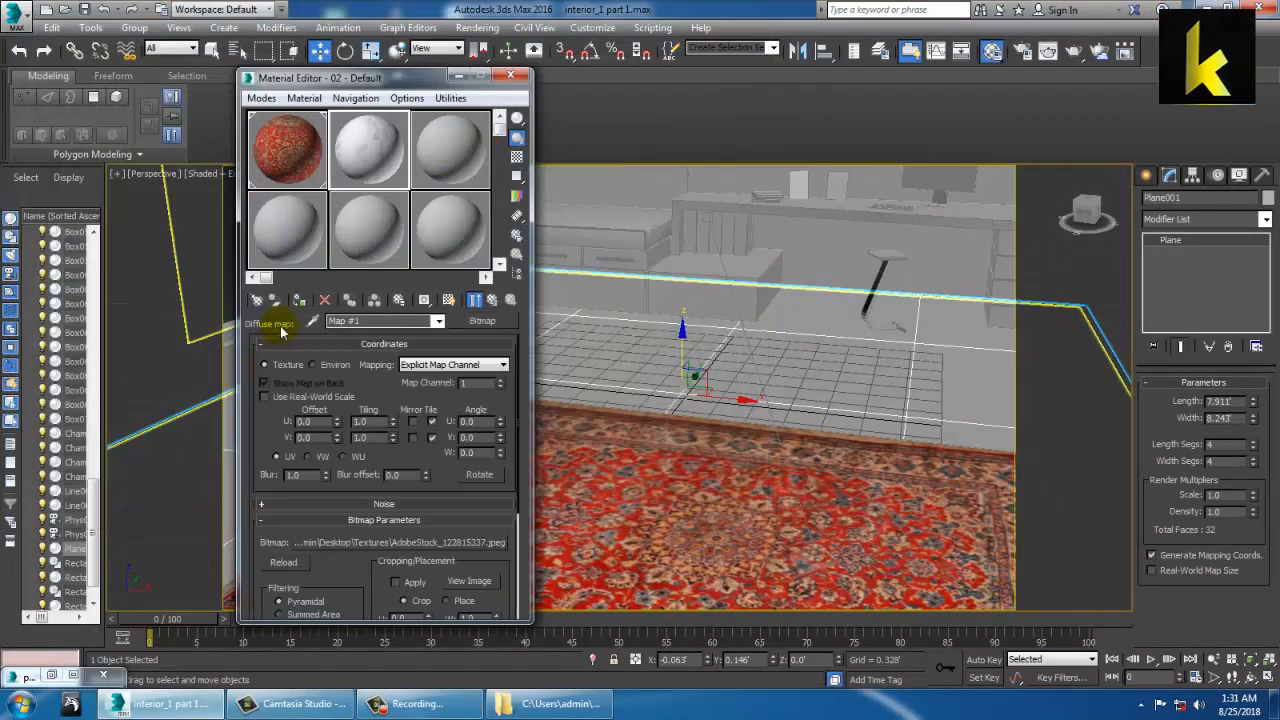
left_click(298, 301)
left_click(447, 300)
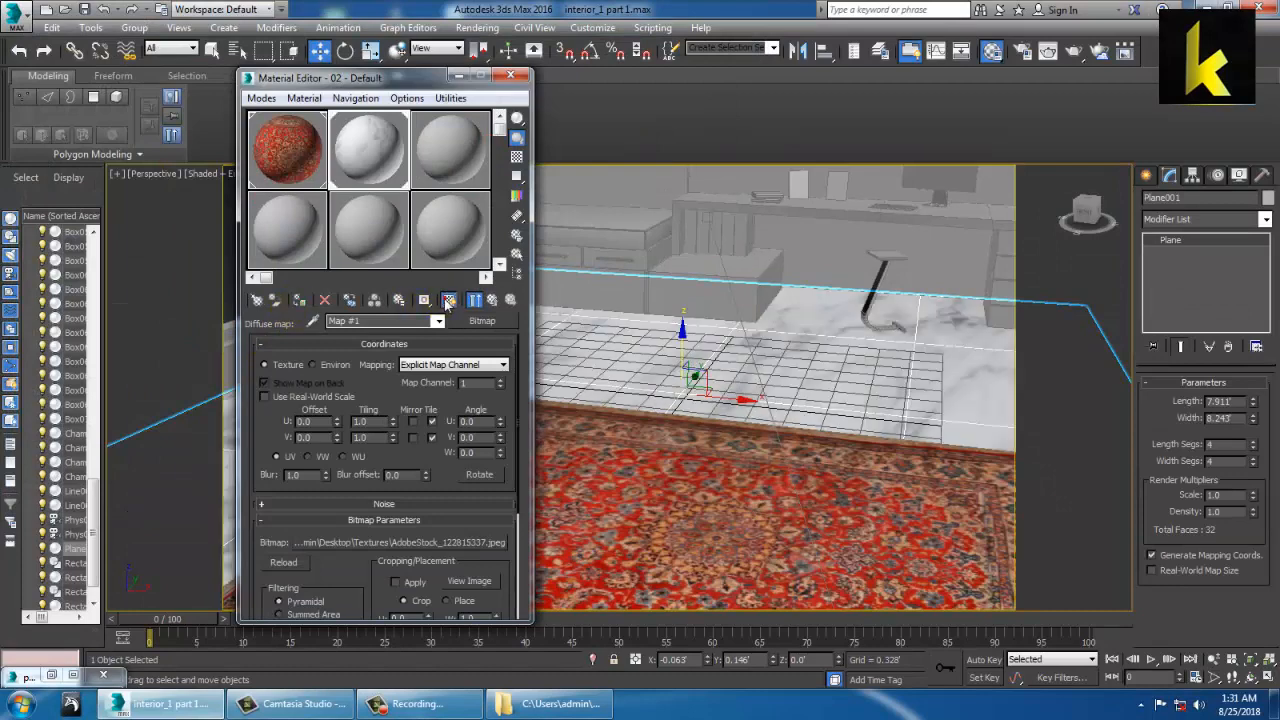
middle_click_drag(808, 420, 897, 412, "alt")
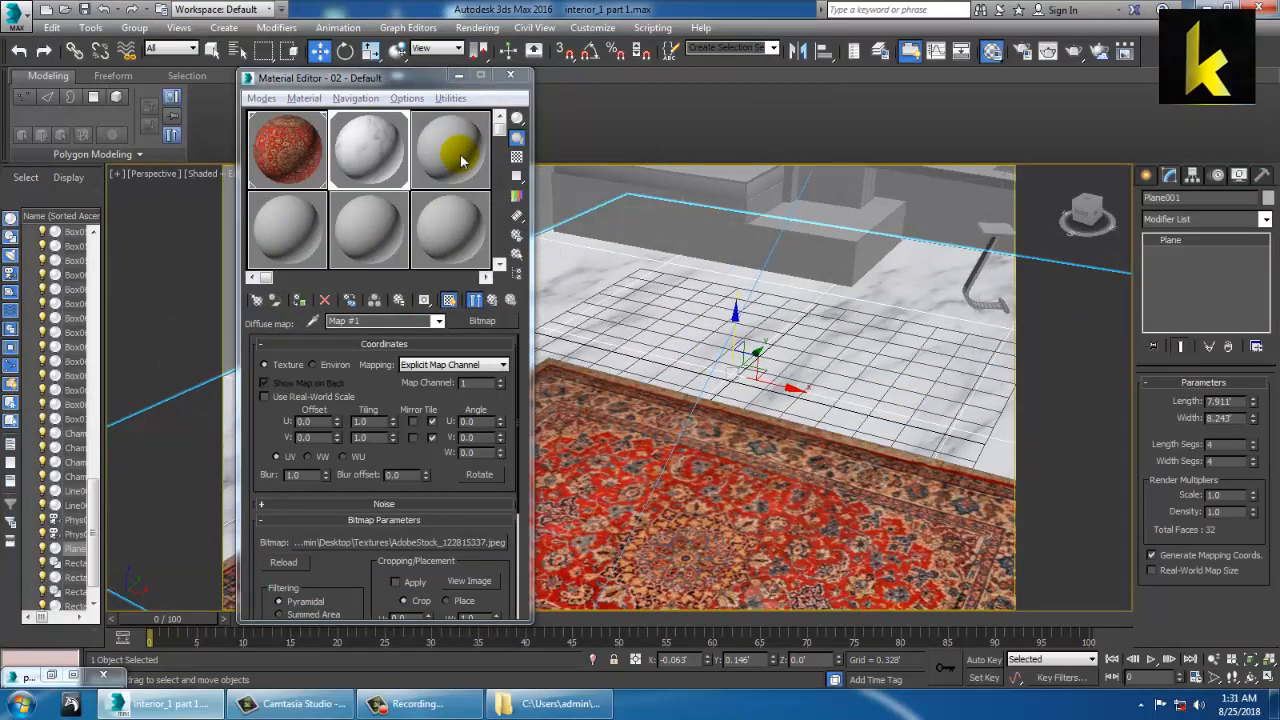
left_click_drag(366, 85, 983, 130)
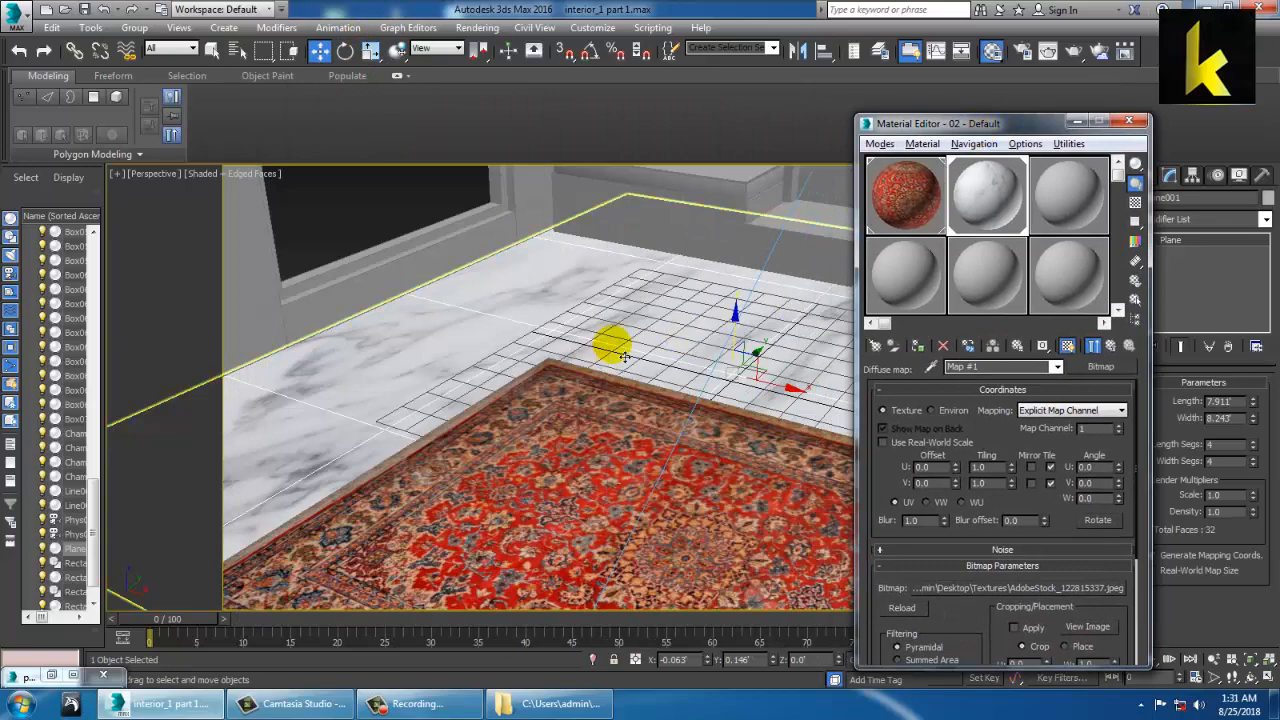
middle_click_drag(608, 343, 586, 306, "alt")
Check the floor in the bedroom reference image, and rename the second material as floor
left_click(50, 677)
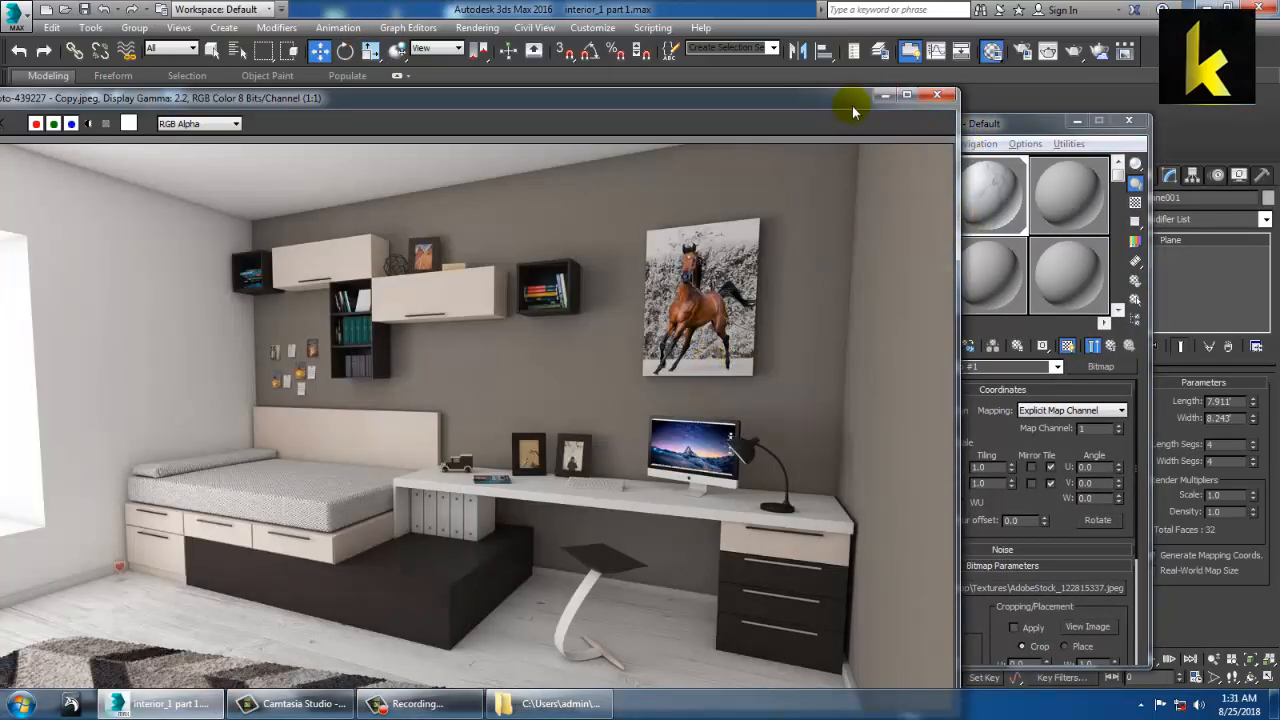
left_click(885, 95)
middle_click_drag(591, 470, 460, 466, "alt")
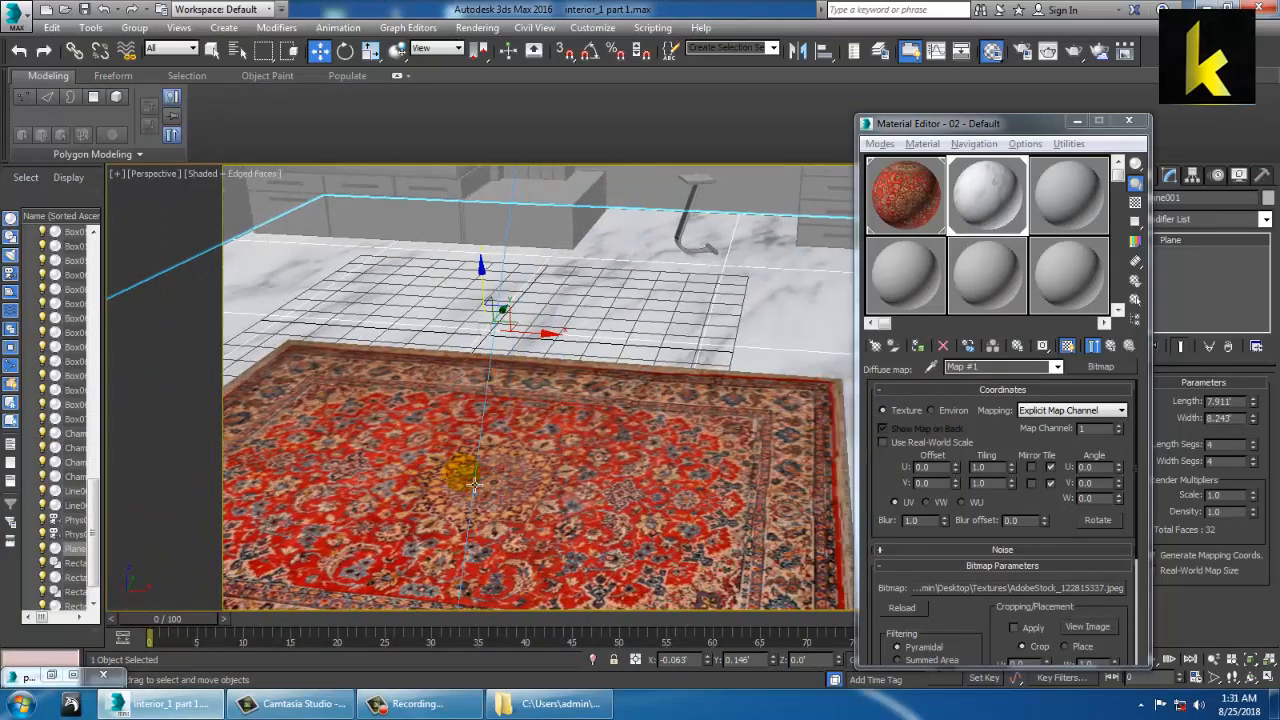
left_click(1116, 346)
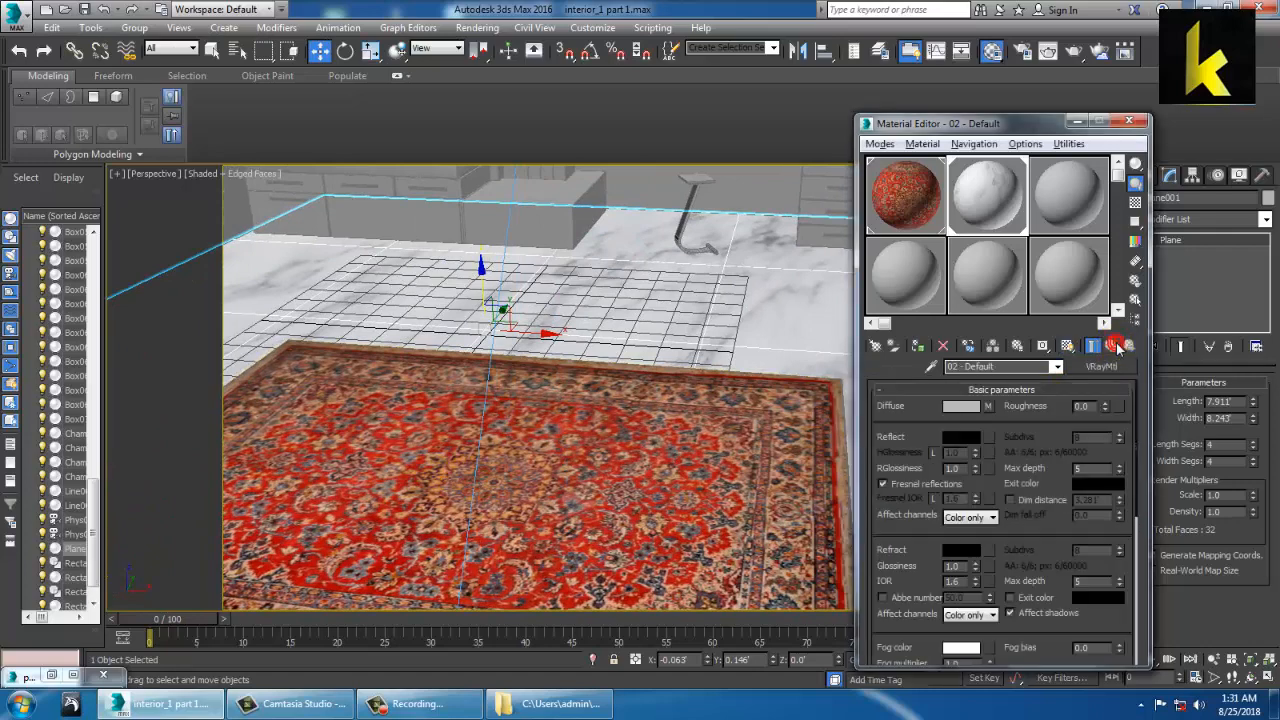
type("floor")
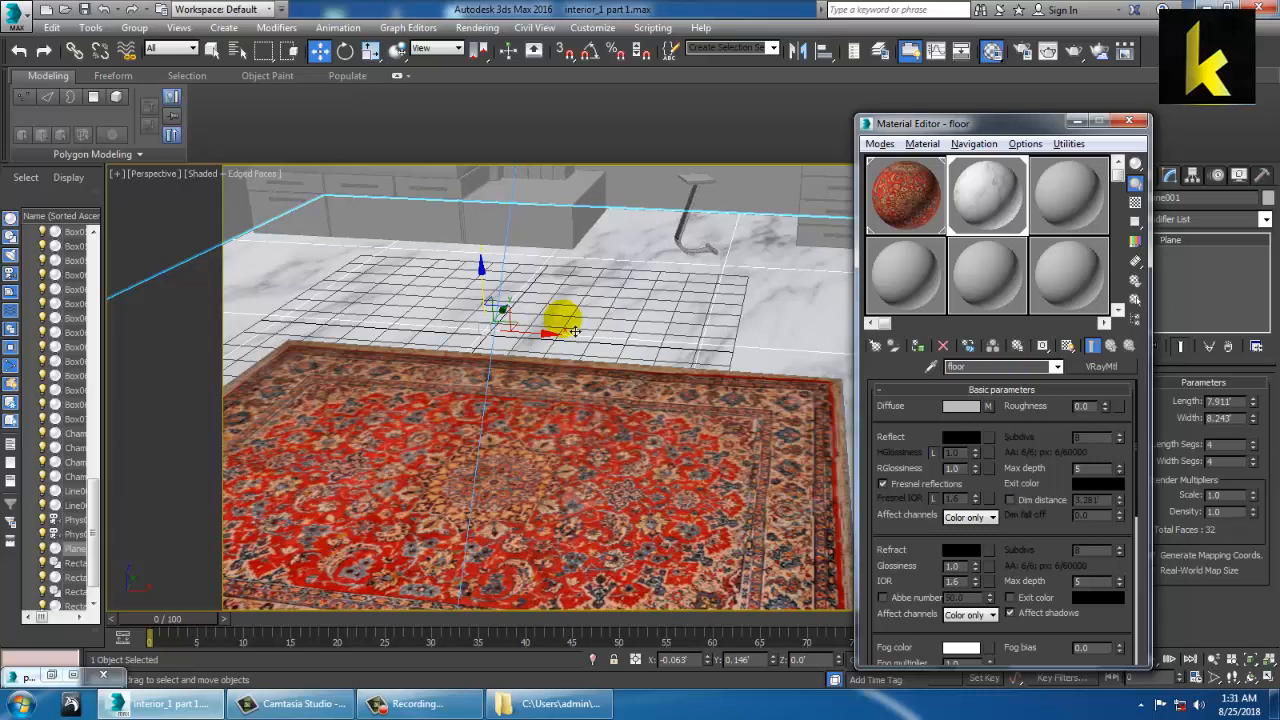
Set the floor material's reflection color to a grey of value 79, and close the Material Editor
left_click(960, 437)
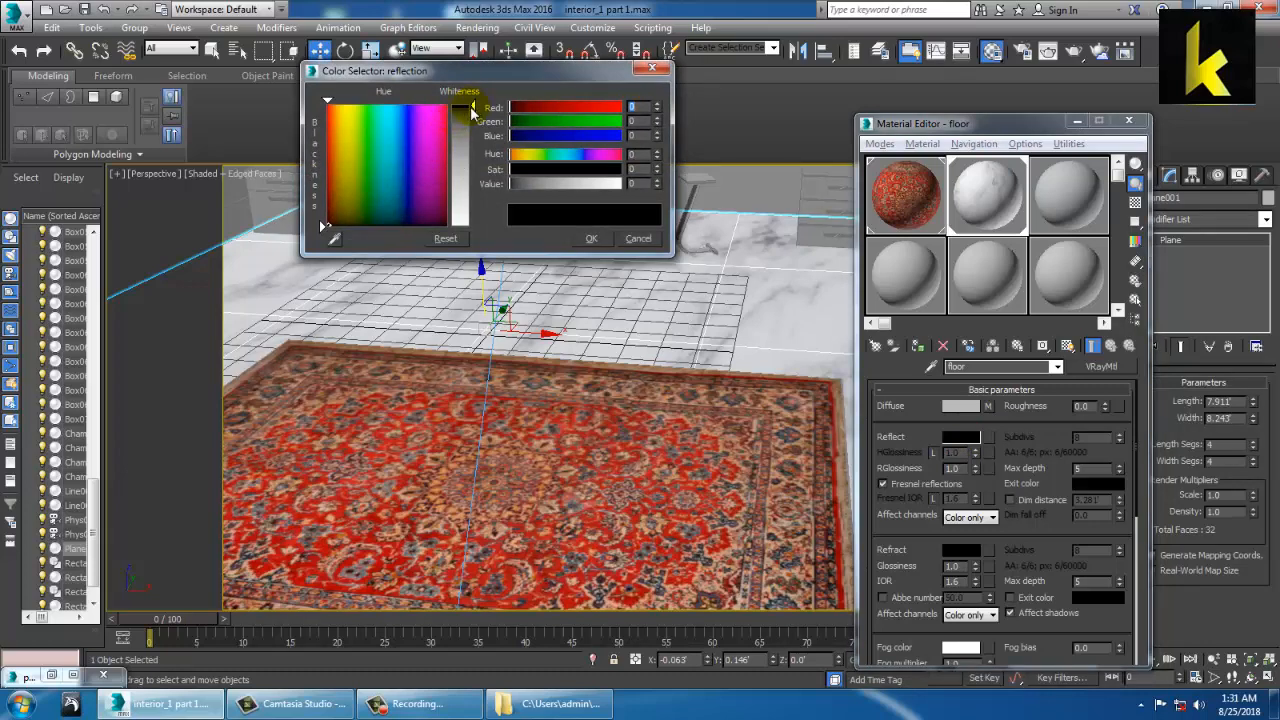
left_click_drag(472, 112, 472, 153)
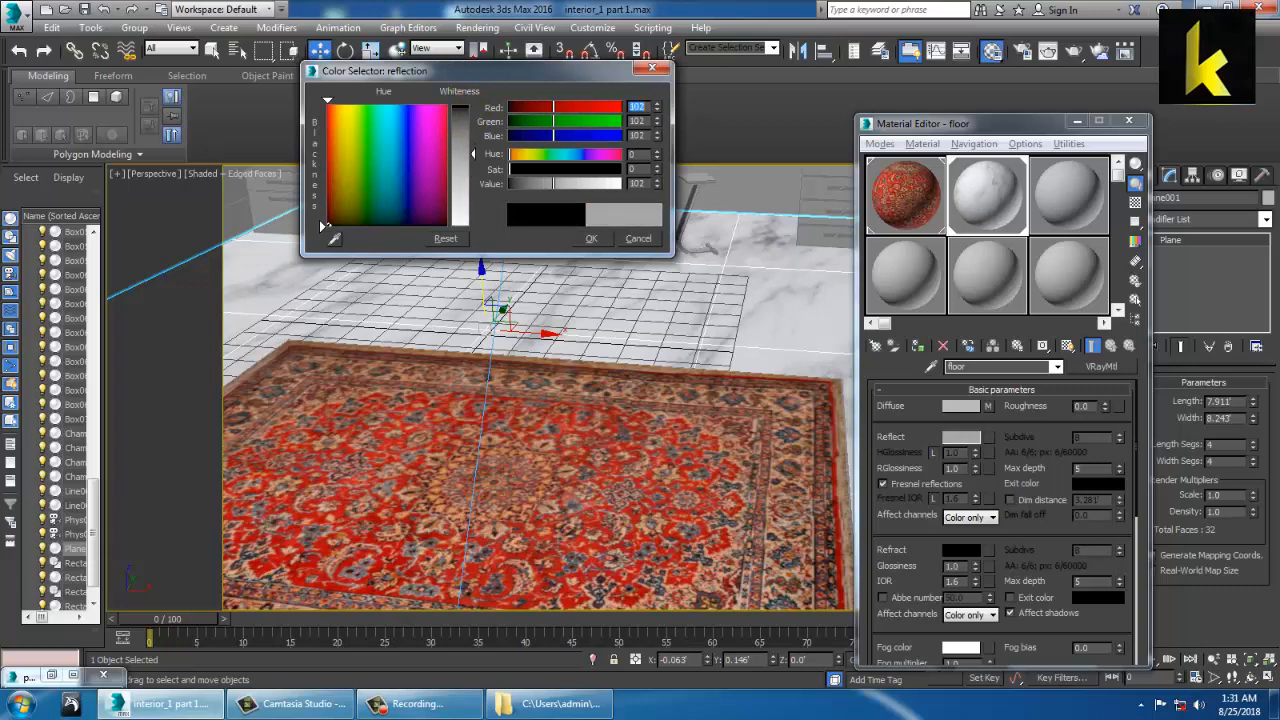
left_click_drag(472, 153, 472, 144)
left_click(637, 240)
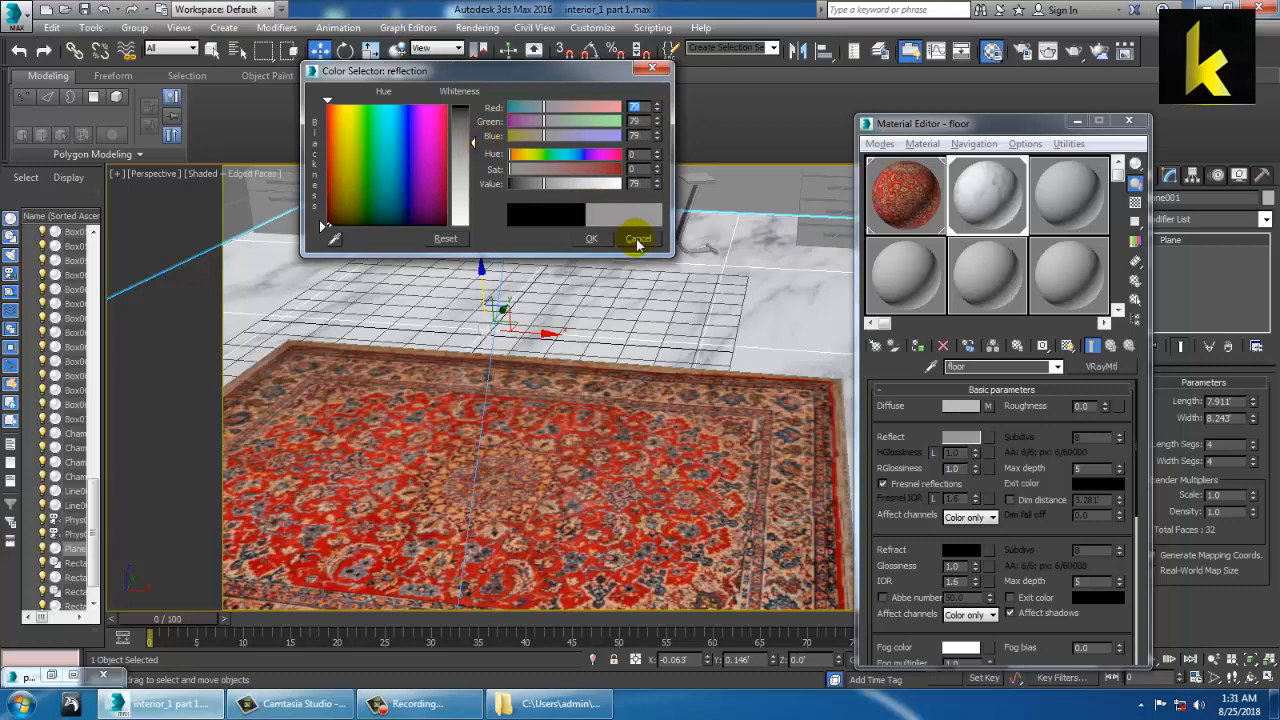
left_click(592, 239)
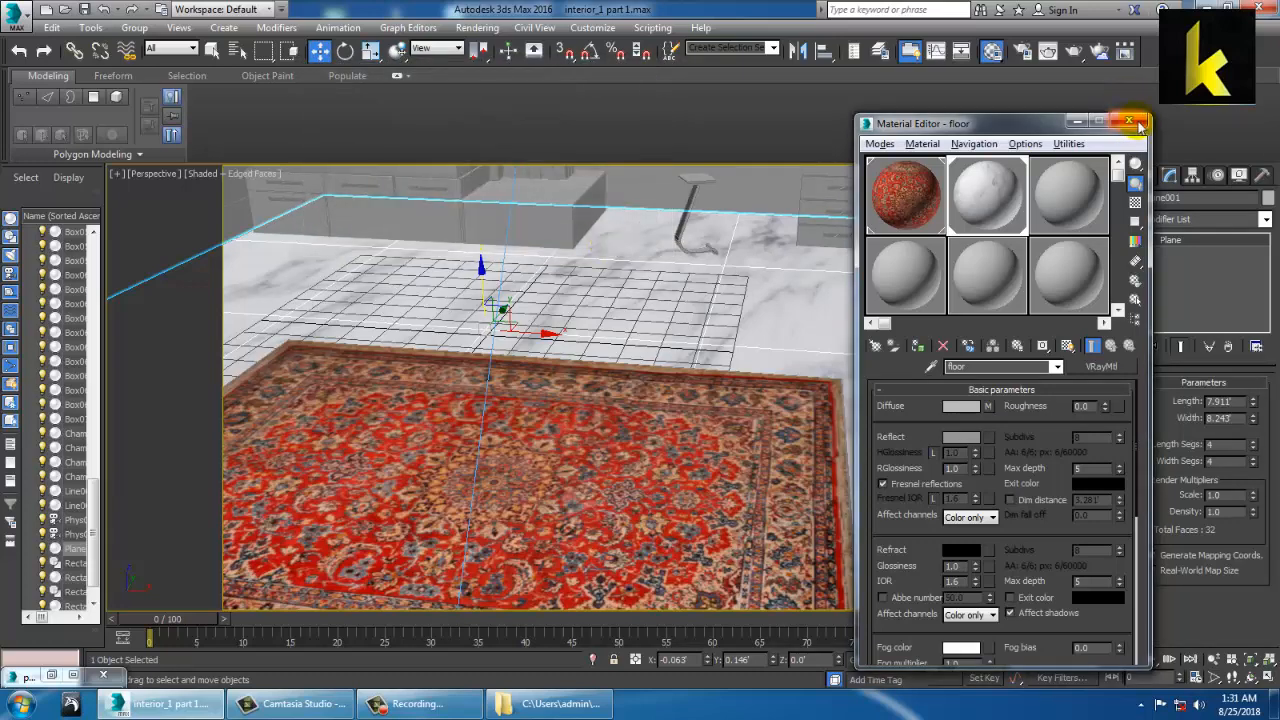
left_click(1129, 123)
Render a low close-up view of the floor and the rug's corner to check the reflections, and close the frame buffer
middle_click_drag(514, 391, 672, 378, "alt")
scroll(672, 385, "up", 4)
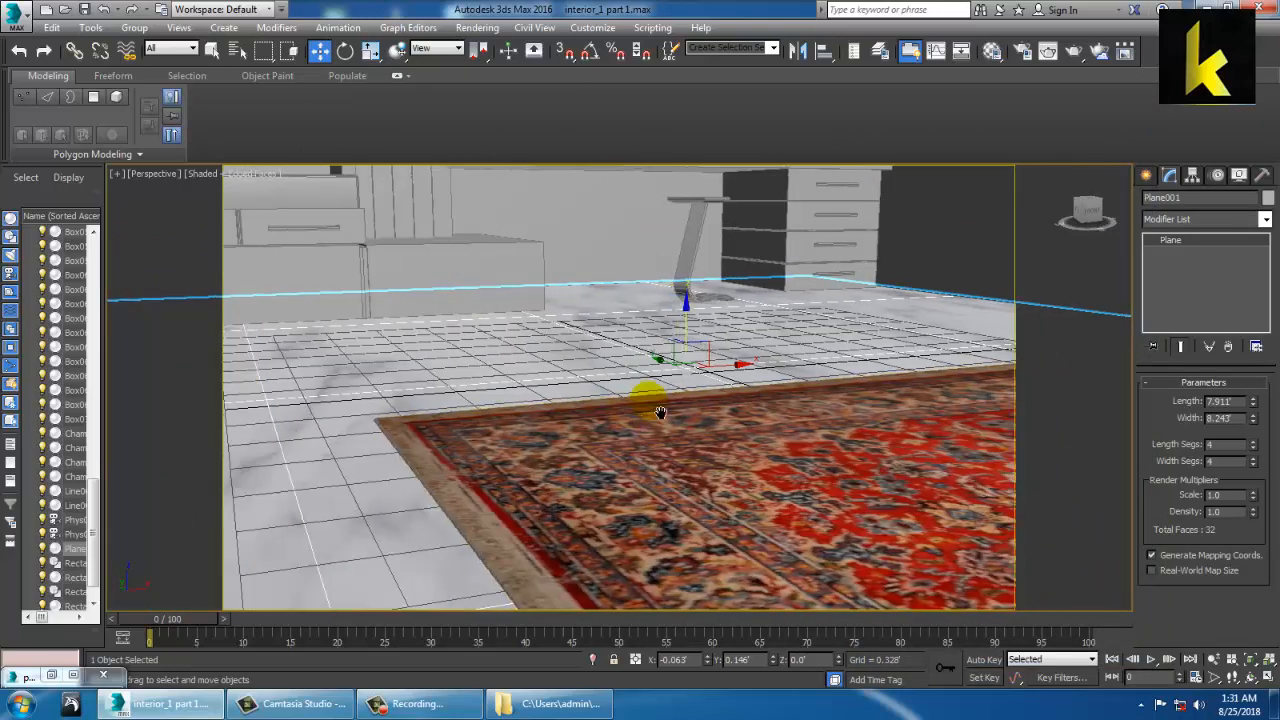
left_click(1072, 55)
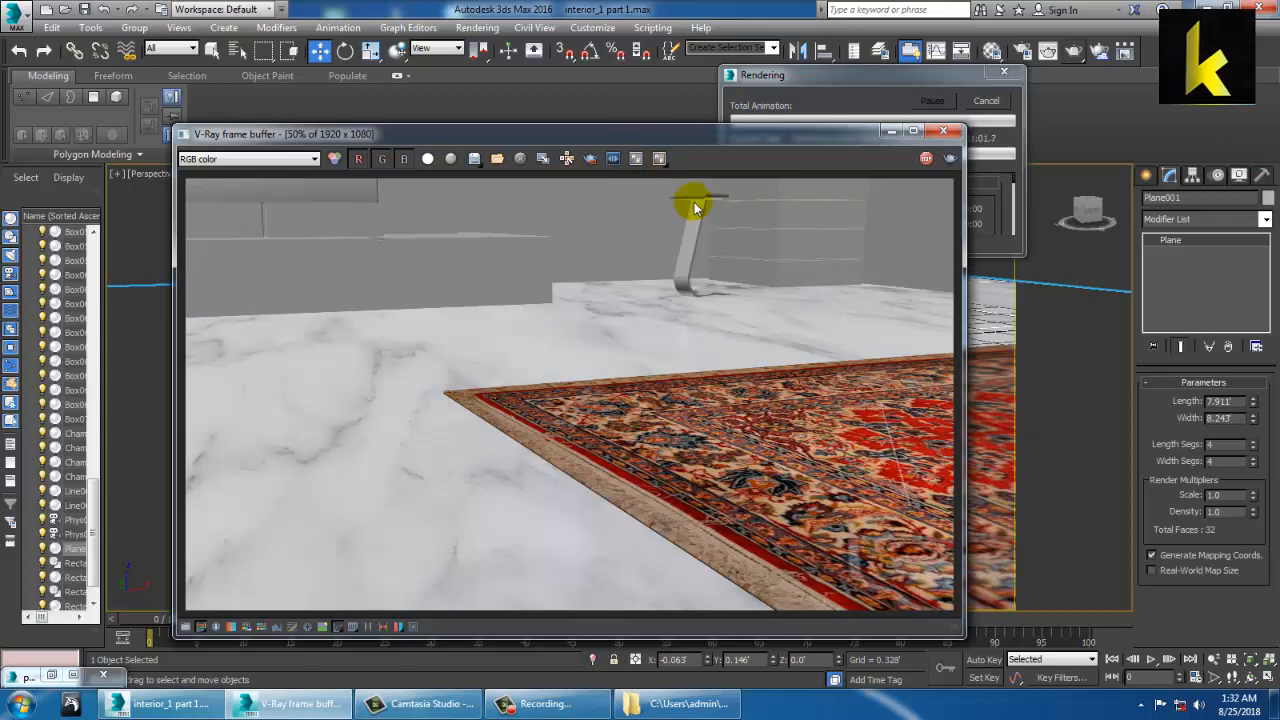
left_click(944, 133)
Raise the floor material's reflection color to a grey of value 131, and close the Material Editor
key("m")
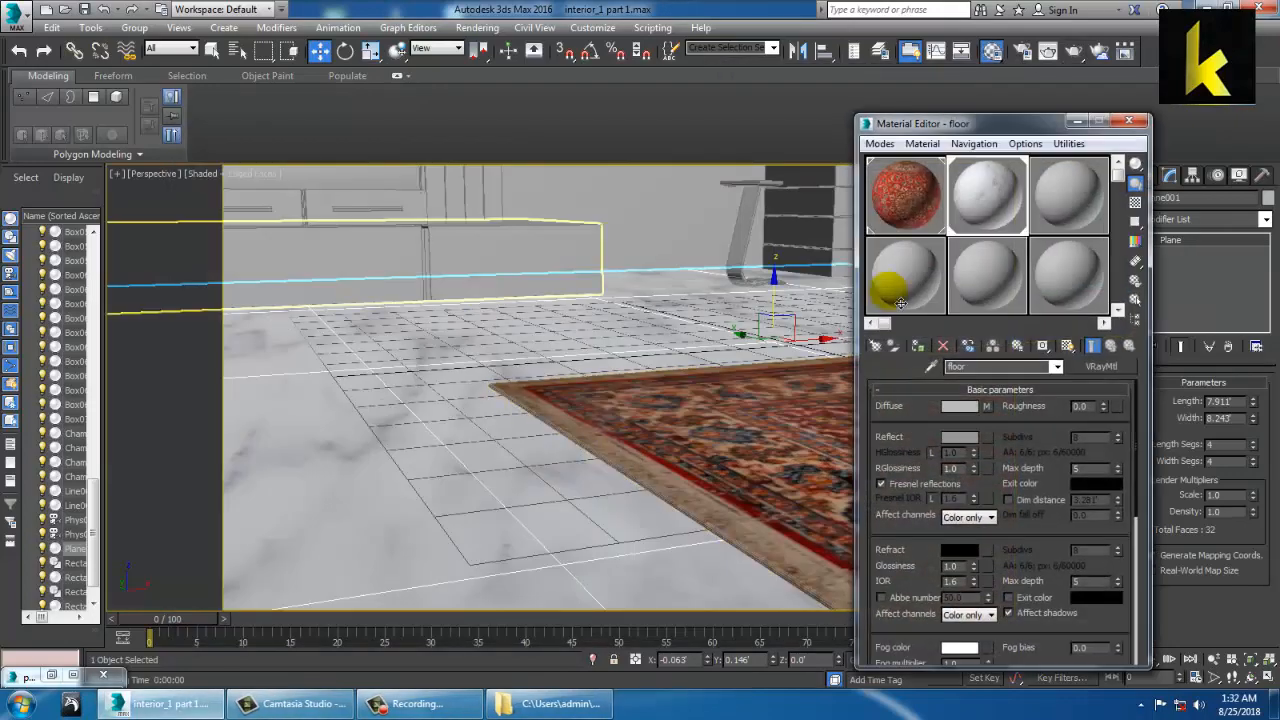
left_click(969, 188)
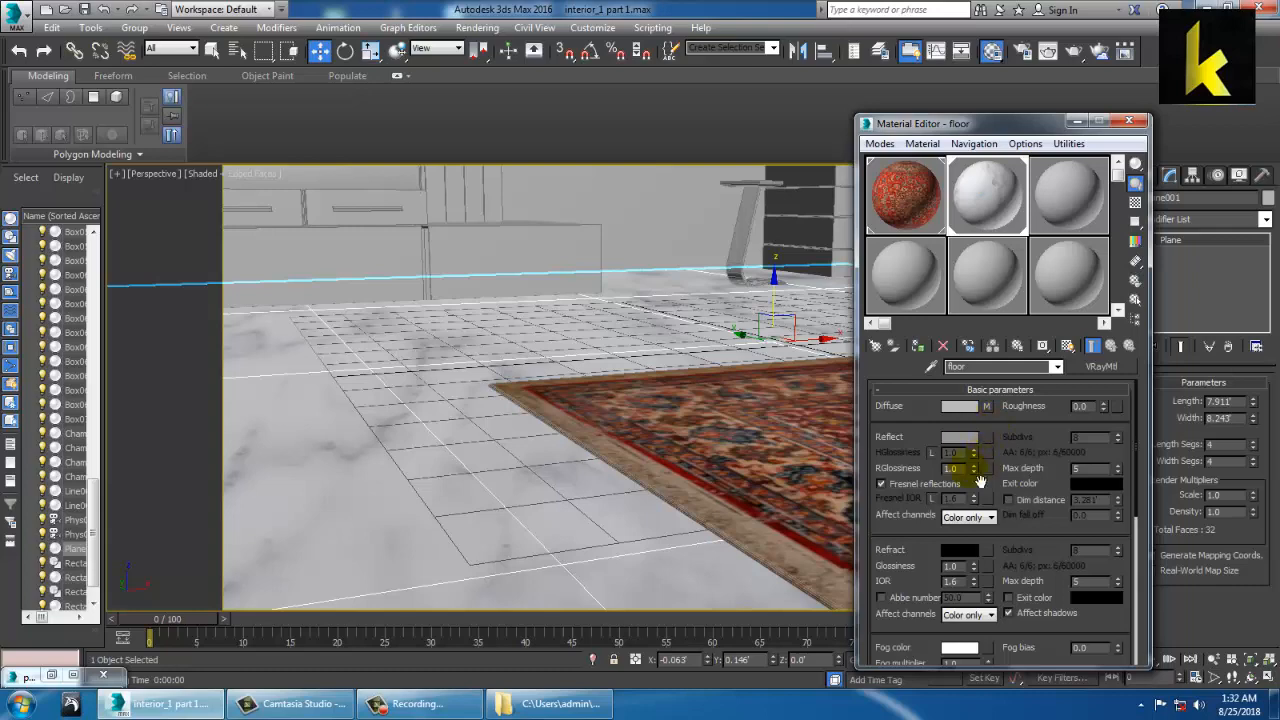
left_click(961, 439)
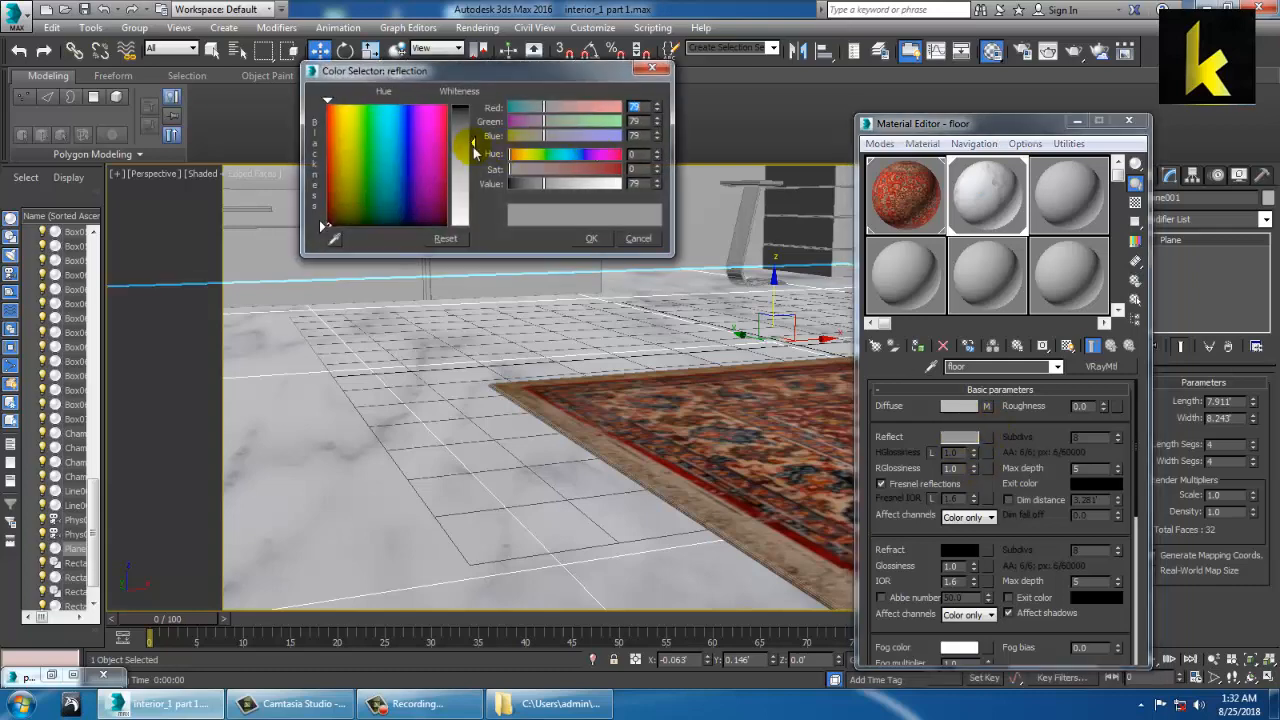
left_click_drag(473, 140, 473, 147)
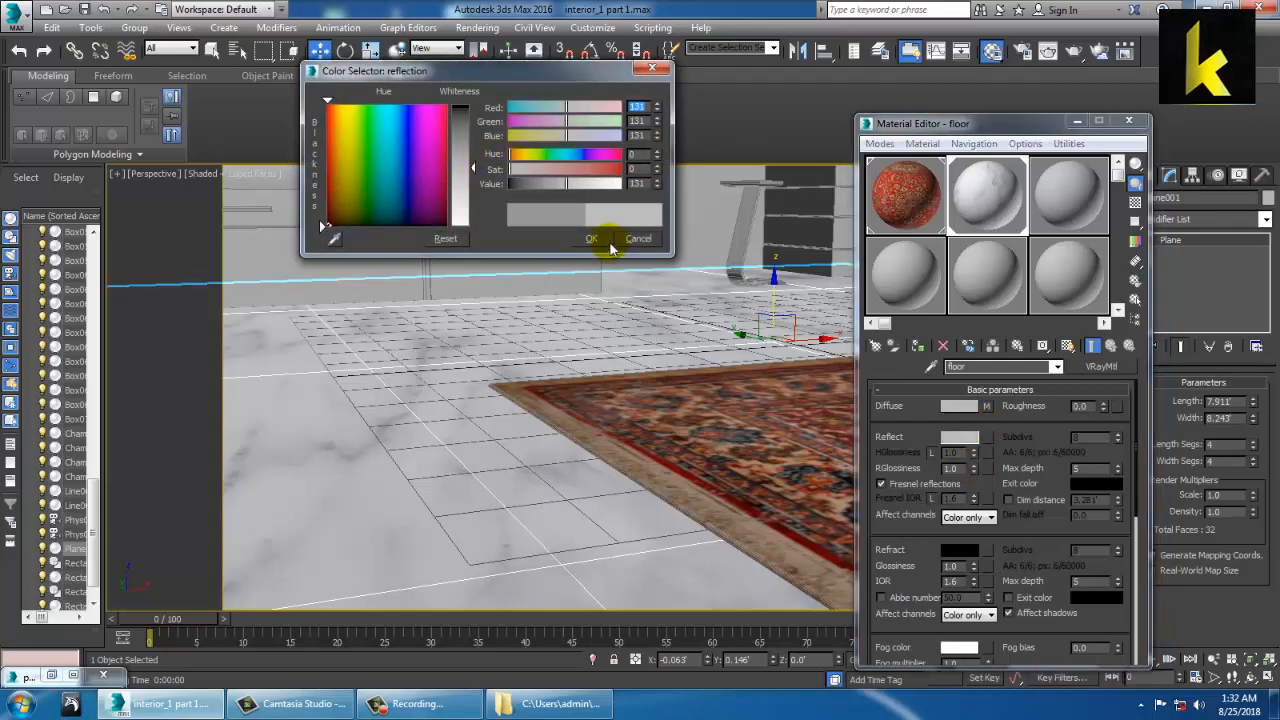
left_click(591, 238)
left_click(1134, 122)
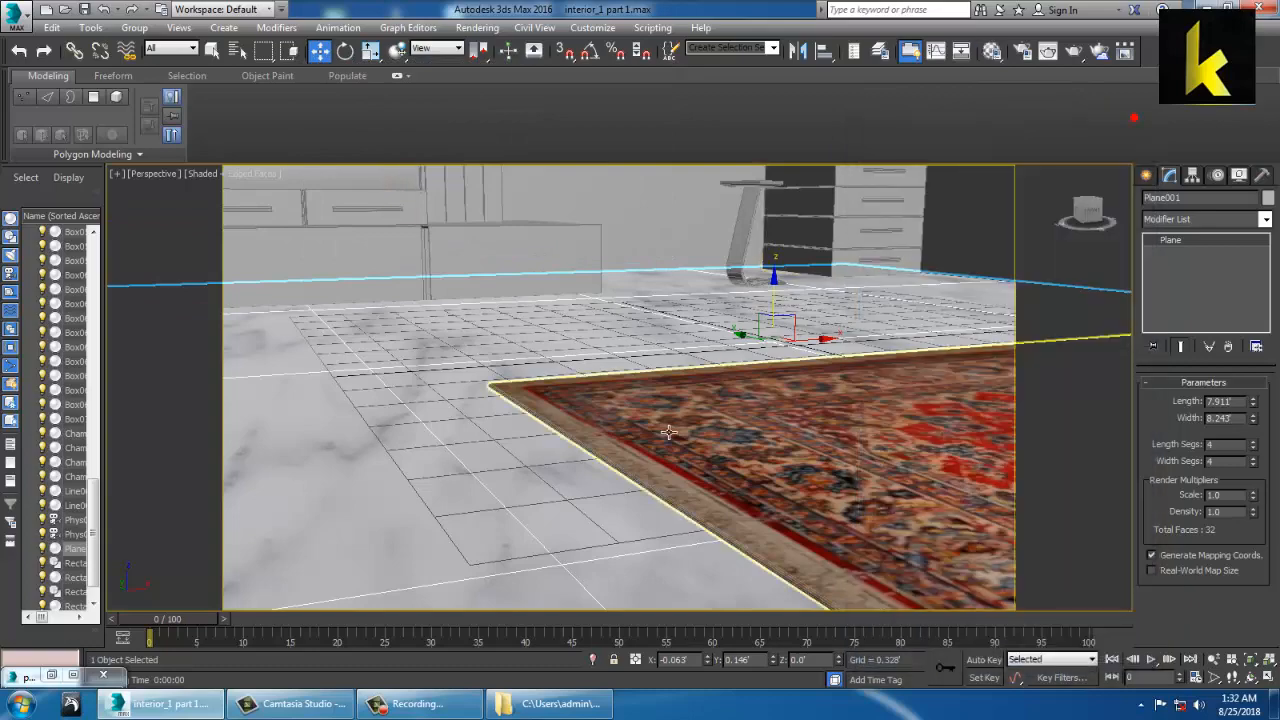
Set both the U and V tiling of the floor's marble bitmap to 3
middle_click_drag(746, 421, 696, 457, "alt")
scroll(716, 422, "down", 5)
scroll(696, 457, "up", 5)
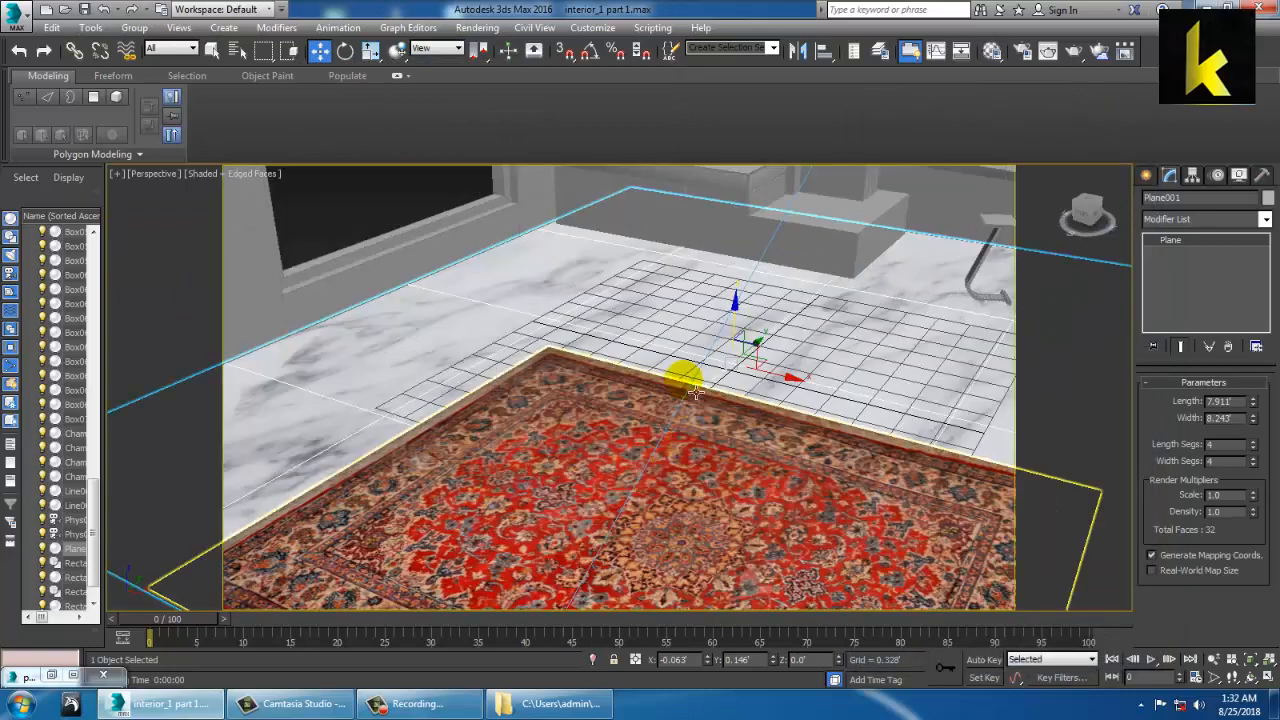
key("m")
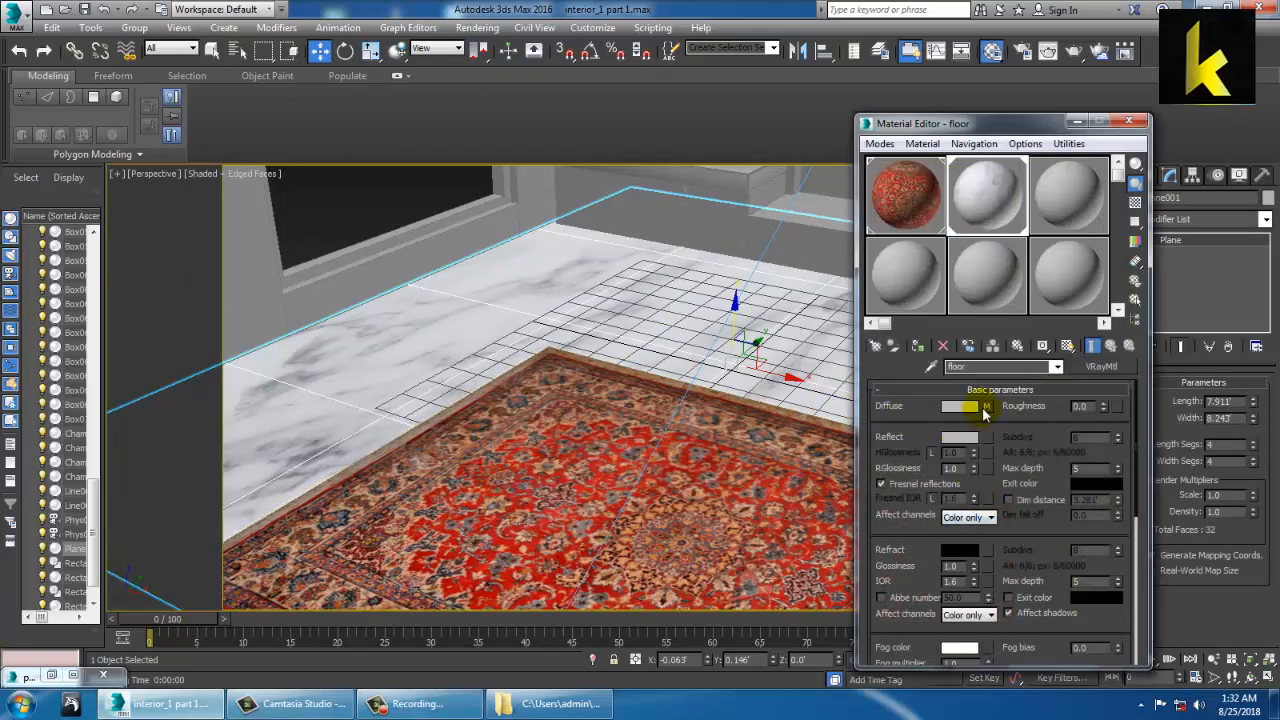
left_click(985, 407)
left_click_drag(1008, 470, 716, 461)
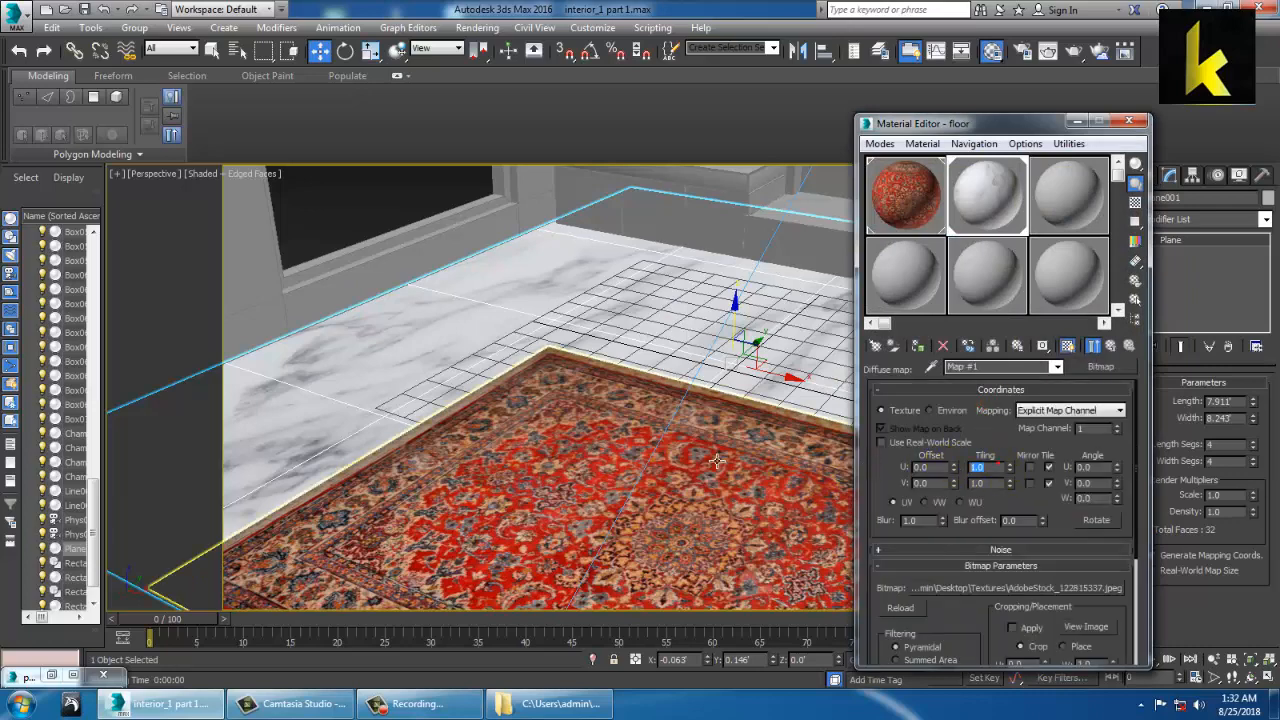
type("3")
key("Tab")
type("3")
key("Return")
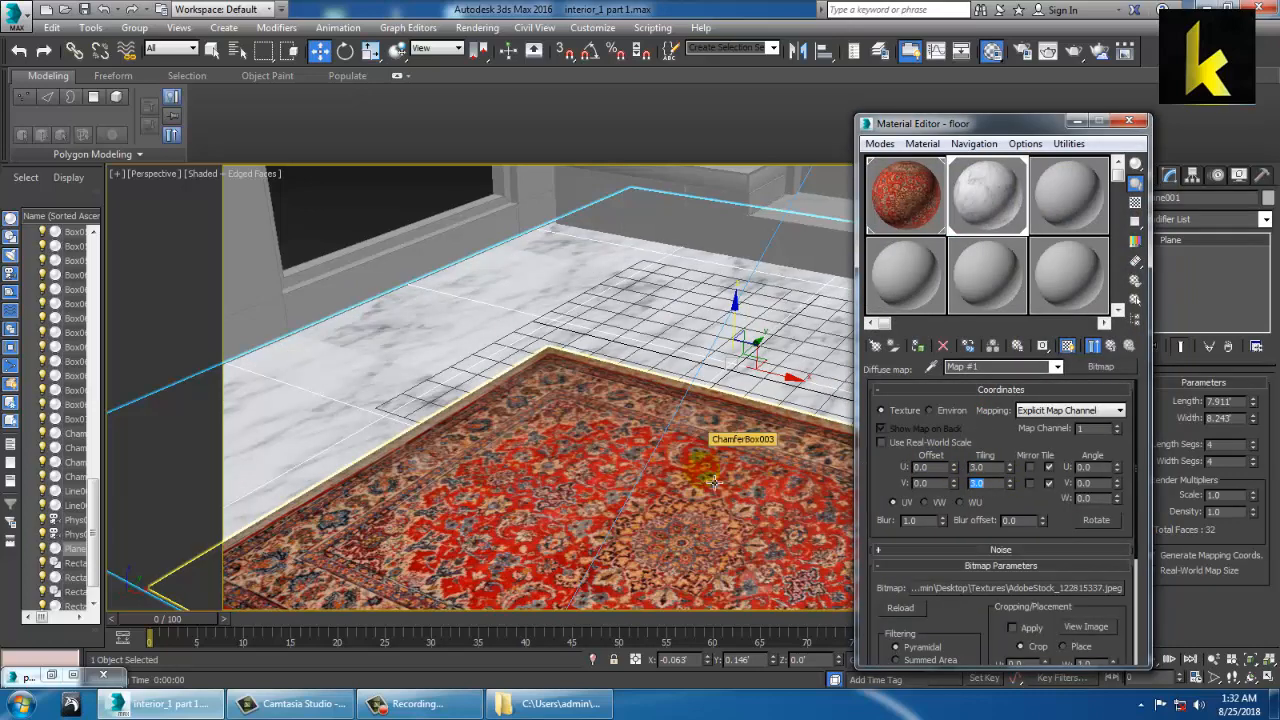
Restore the U and V tiling of the floor's marble bitmap to 1
middle_click_drag(690, 306, 945, 413, "alt")
left_click(990, 468)
type("1")
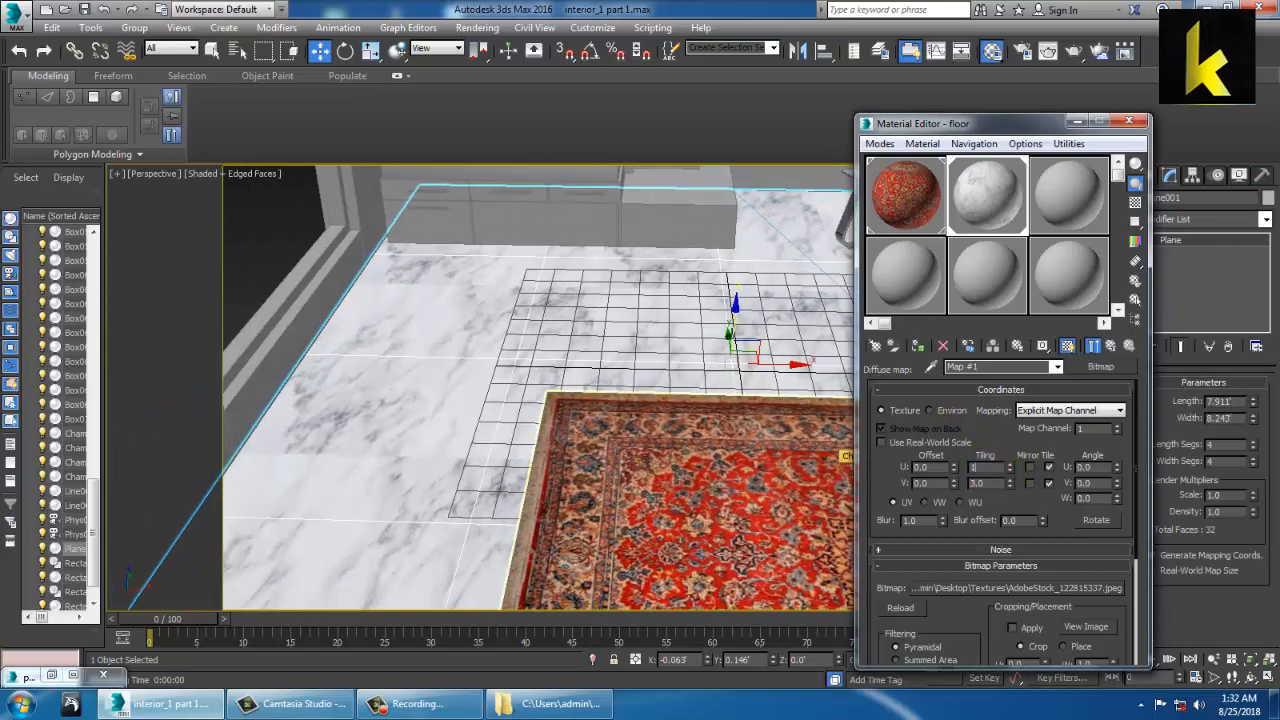
key("Tab")
type("1")
key("Return")
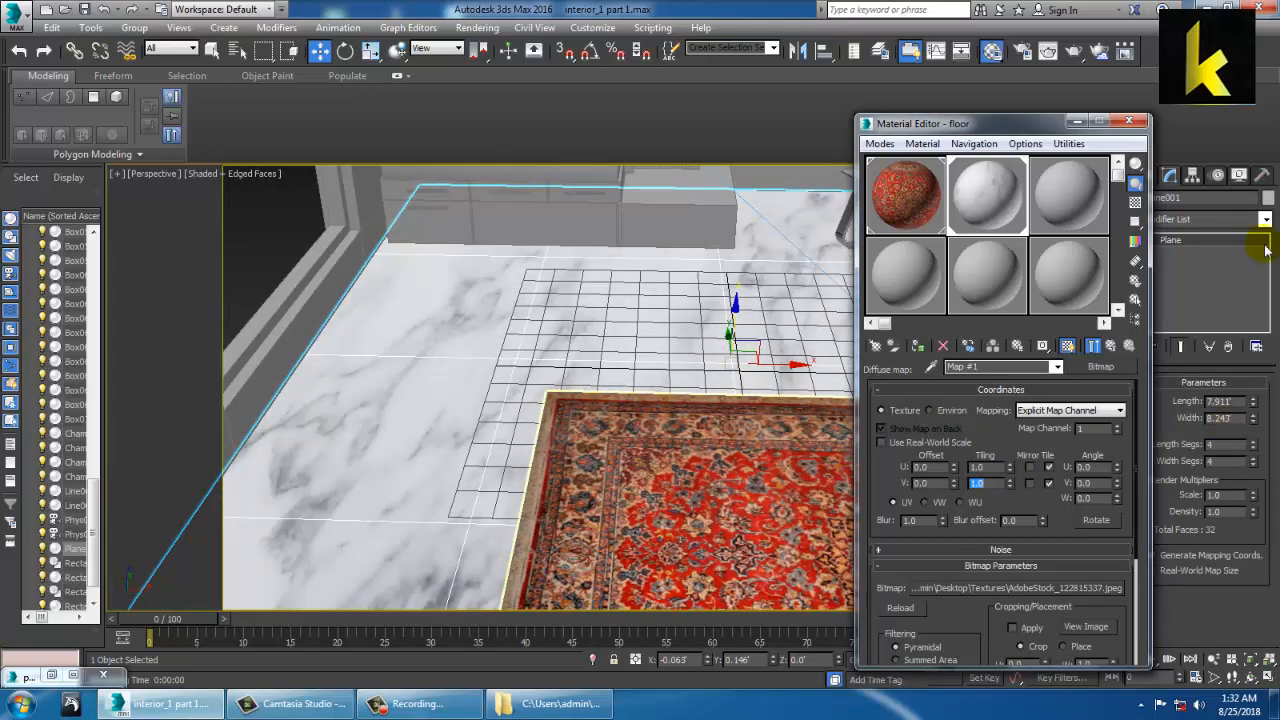
View the room from the front at a low angle, and bring up the bedroom reference image for comparison
middle_click_drag(651, 366, 557, 415, "alt")
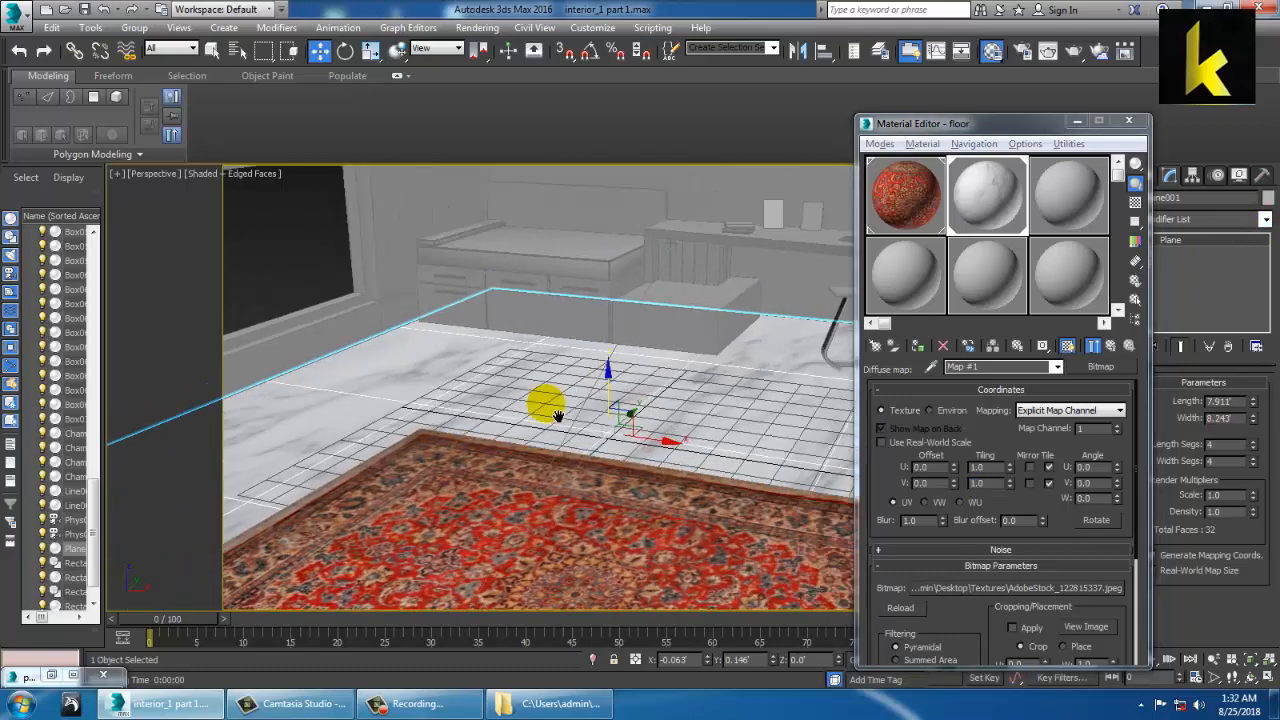
left_click_drag(957, 123, 1017, 149)
middle_click_drag(610, 440, 660, 415, "alt")
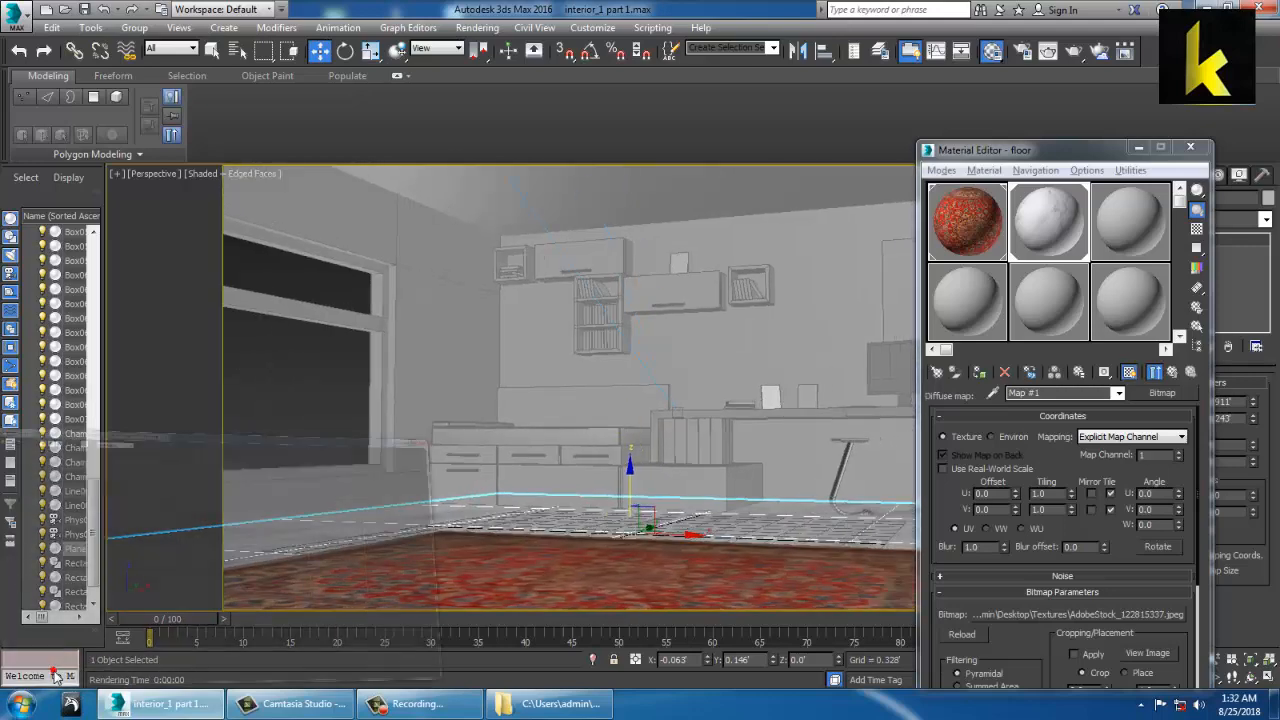
left_click(55, 676)
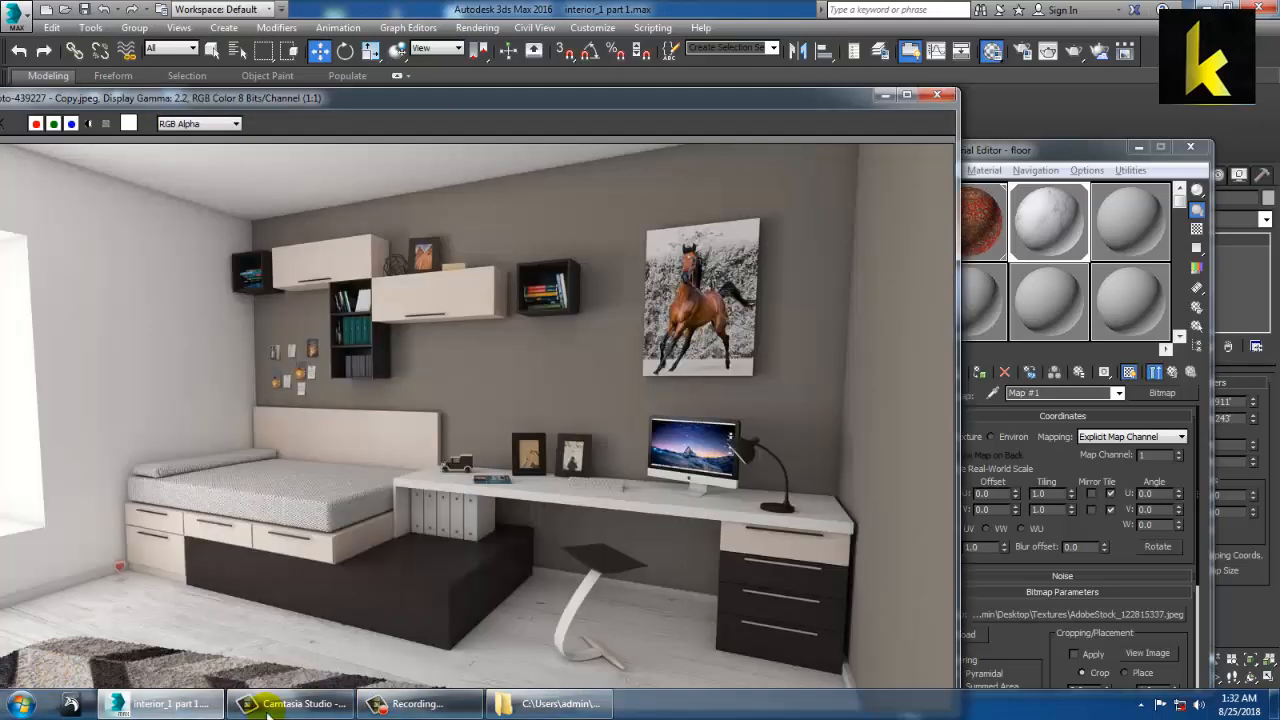
Put away the bedroom reference image and the Material Editor, leaving the whole room in view
left_click(885, 98)
left_click(802, 252)
middle_click_drag(800, 252, 739, 281, "alt")
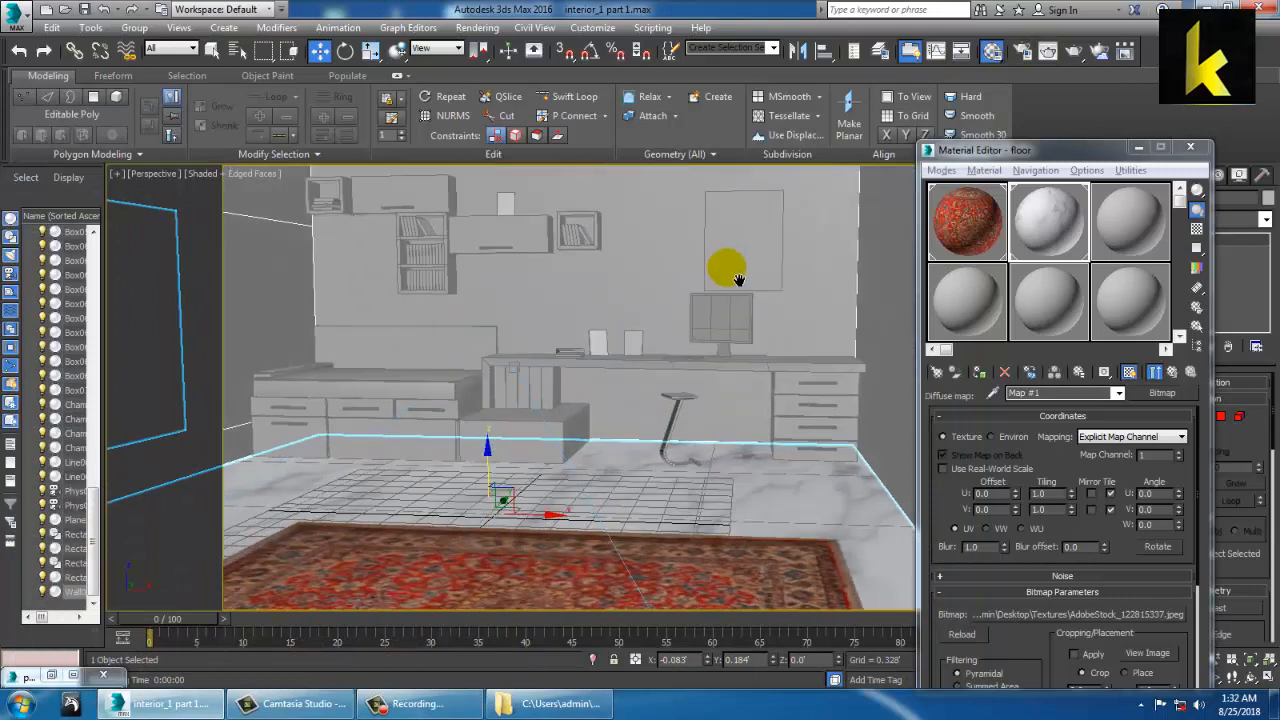
scroll(738, 280, "down", 6)
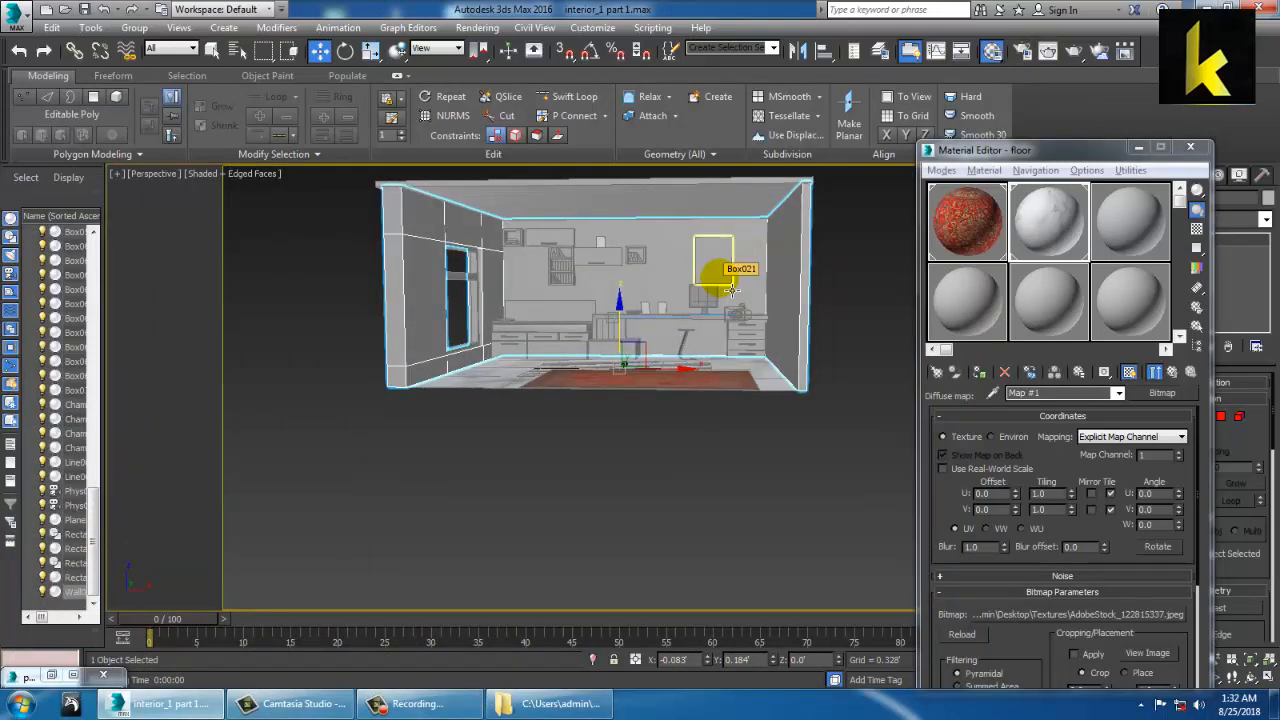
left_click(1138, 147)
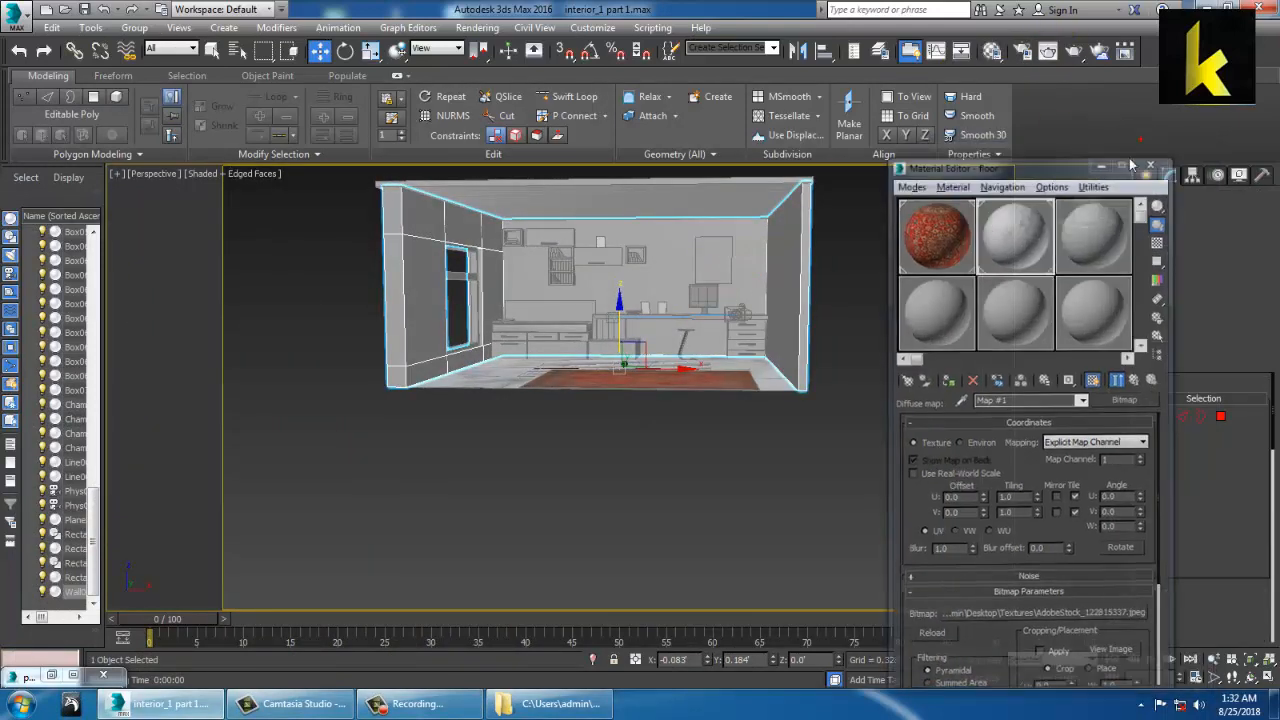
Select the back and right wall polygons of Wall001 and set their material ID to 1
left_click(1223, 420)
middle_click_drag(574, 192, 609, 287)
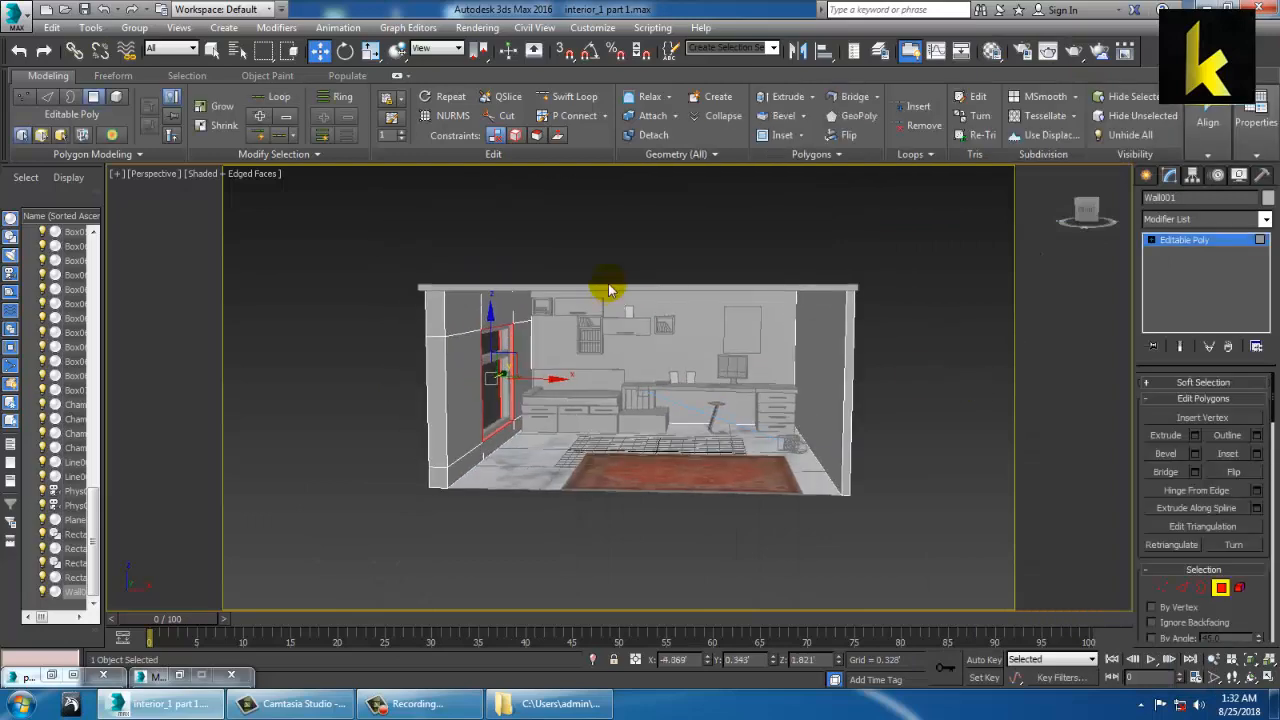
left_click_drag(944, 544, 944, 545)
scroll(880, 429, "up", 4)
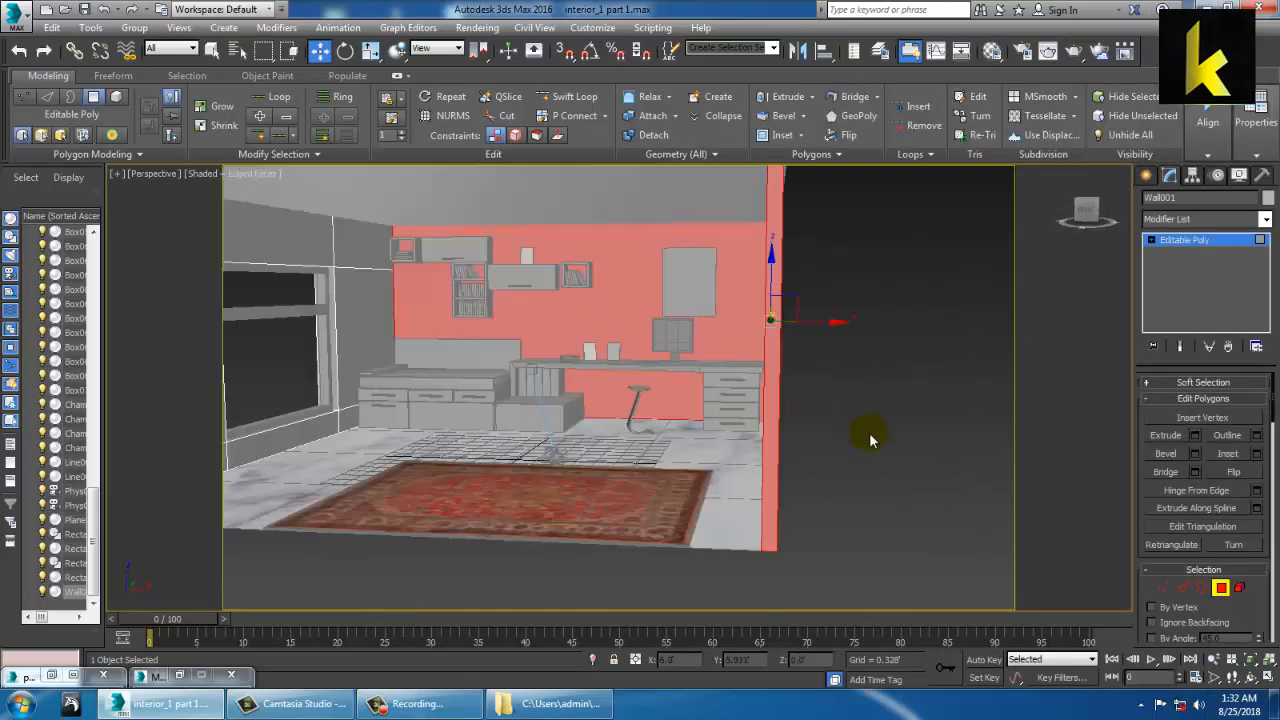
middle_click_drag(869, 432, 946, 436)
scroll(943, 433, "down", 1)
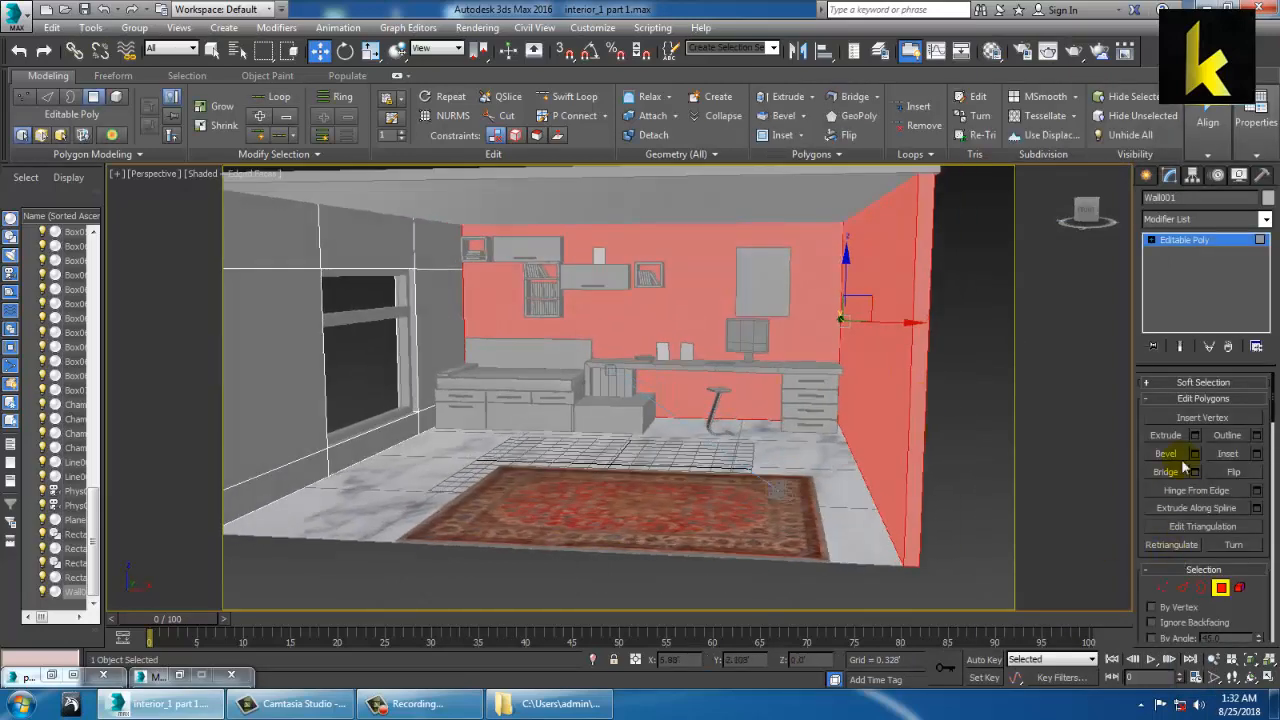
scroll(1272, 520, "down", 10)
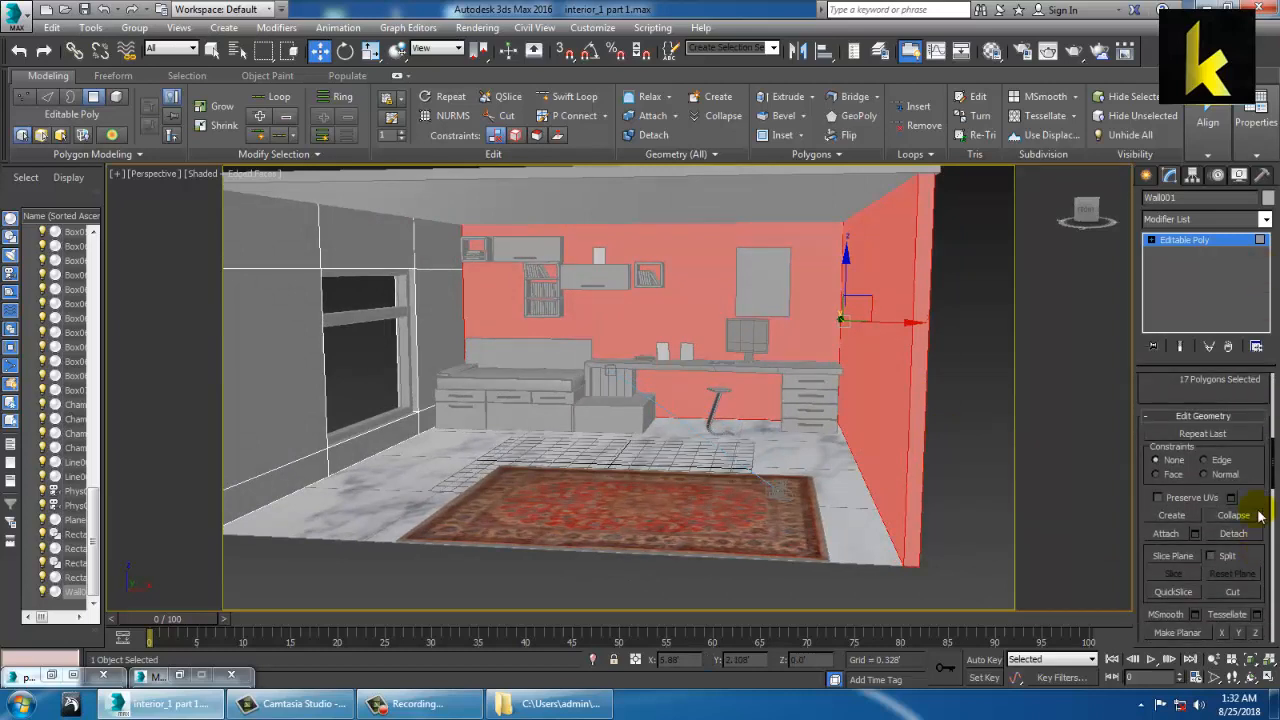
scroll(1272, 400, "down", 5)
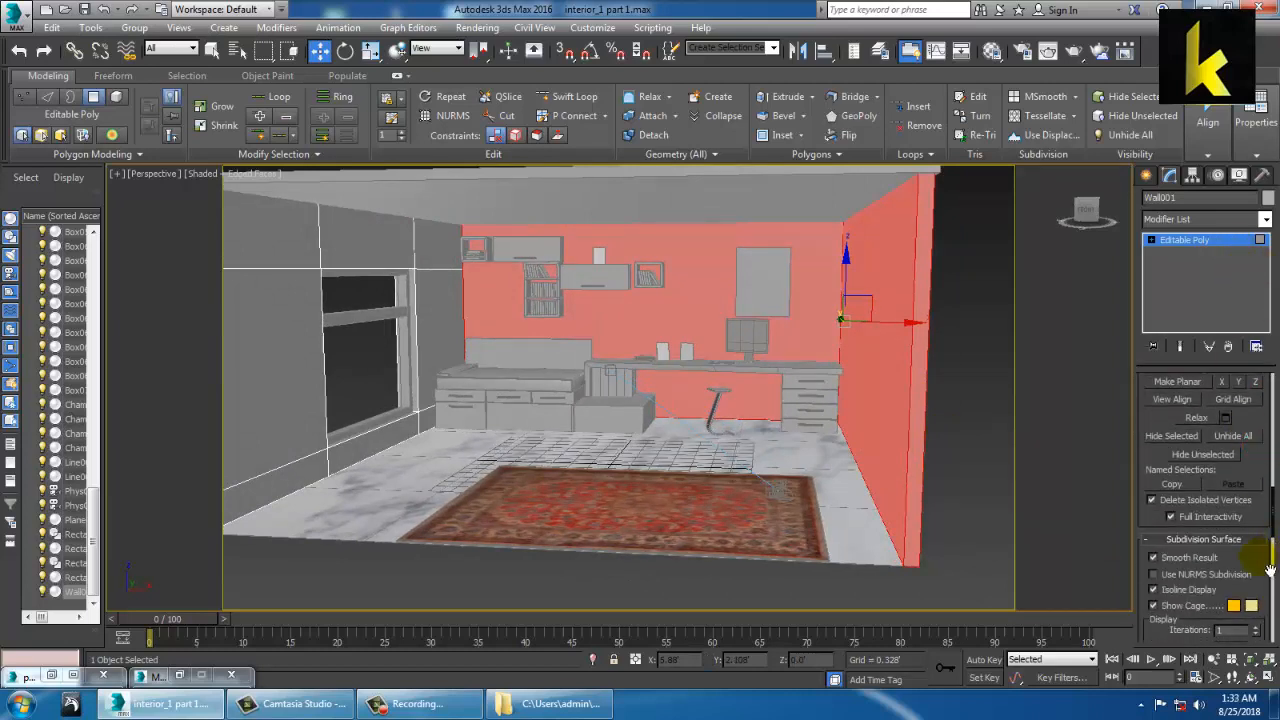
left_click_drag(1270, 568, 1274, 293)
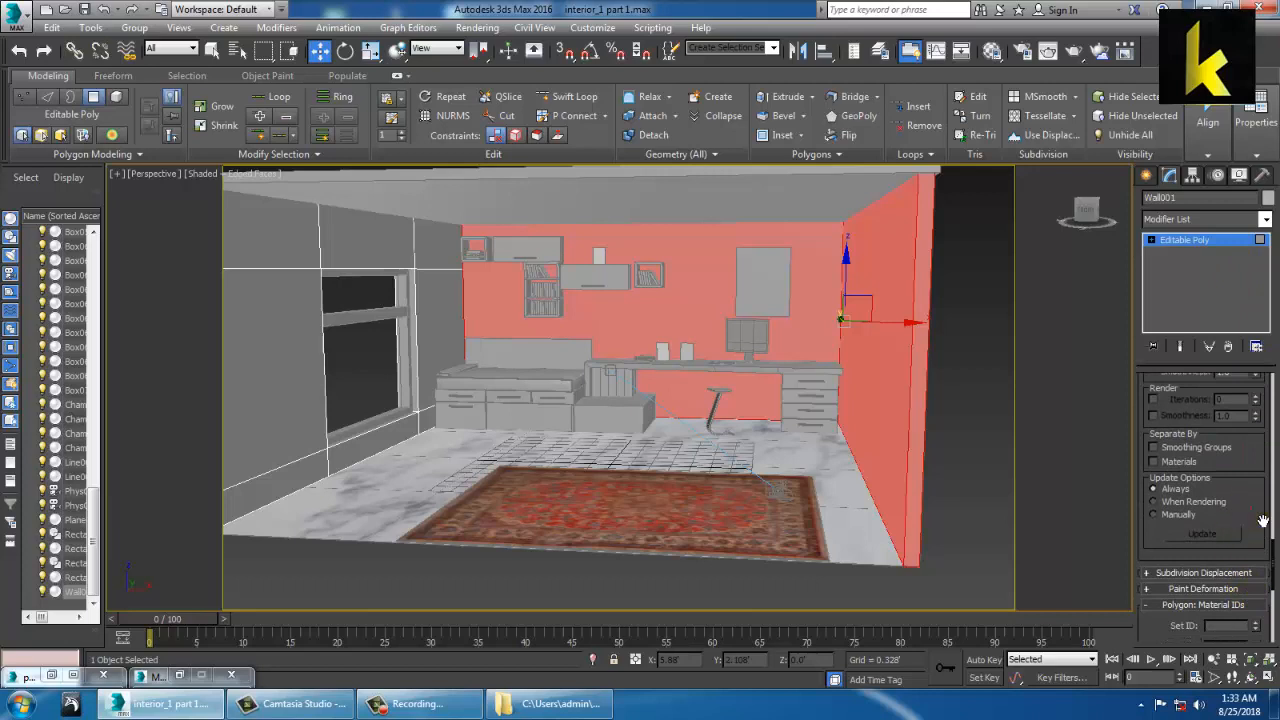
scroll(1263, 521, "down", 5)
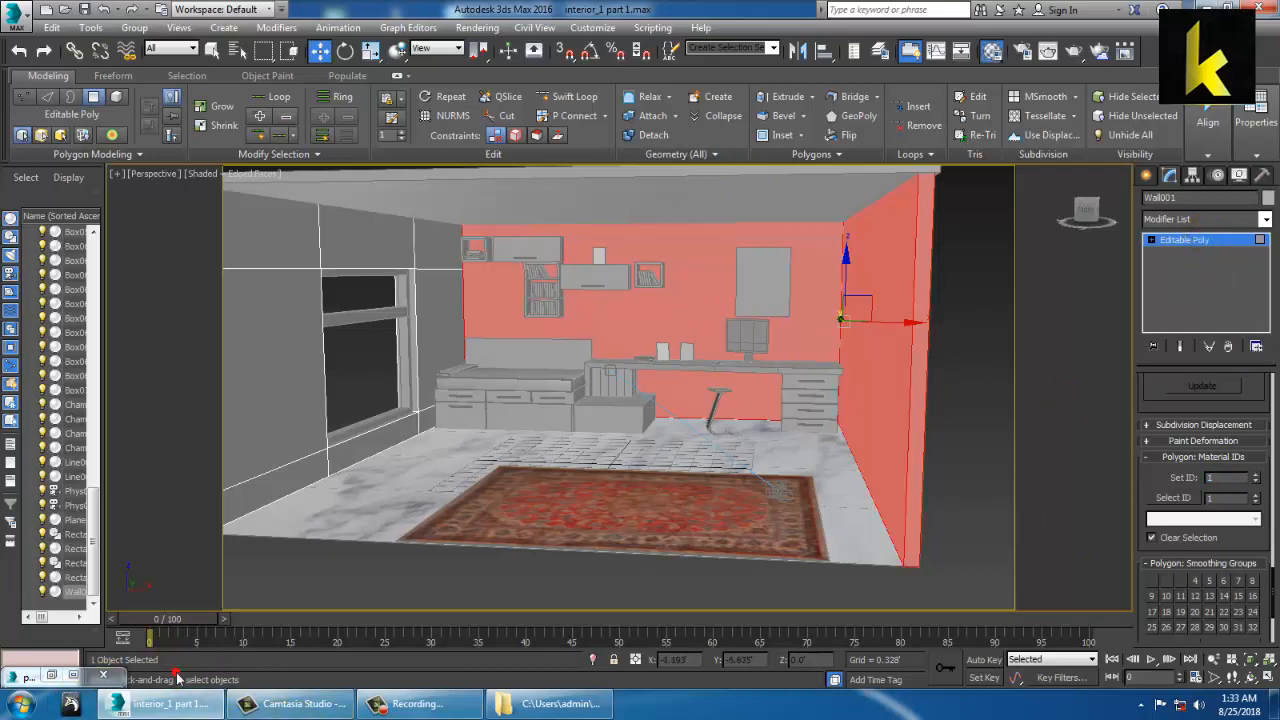
Bring back the Material Editor with the unused 03 - Default material active, and save the scene
key("m")
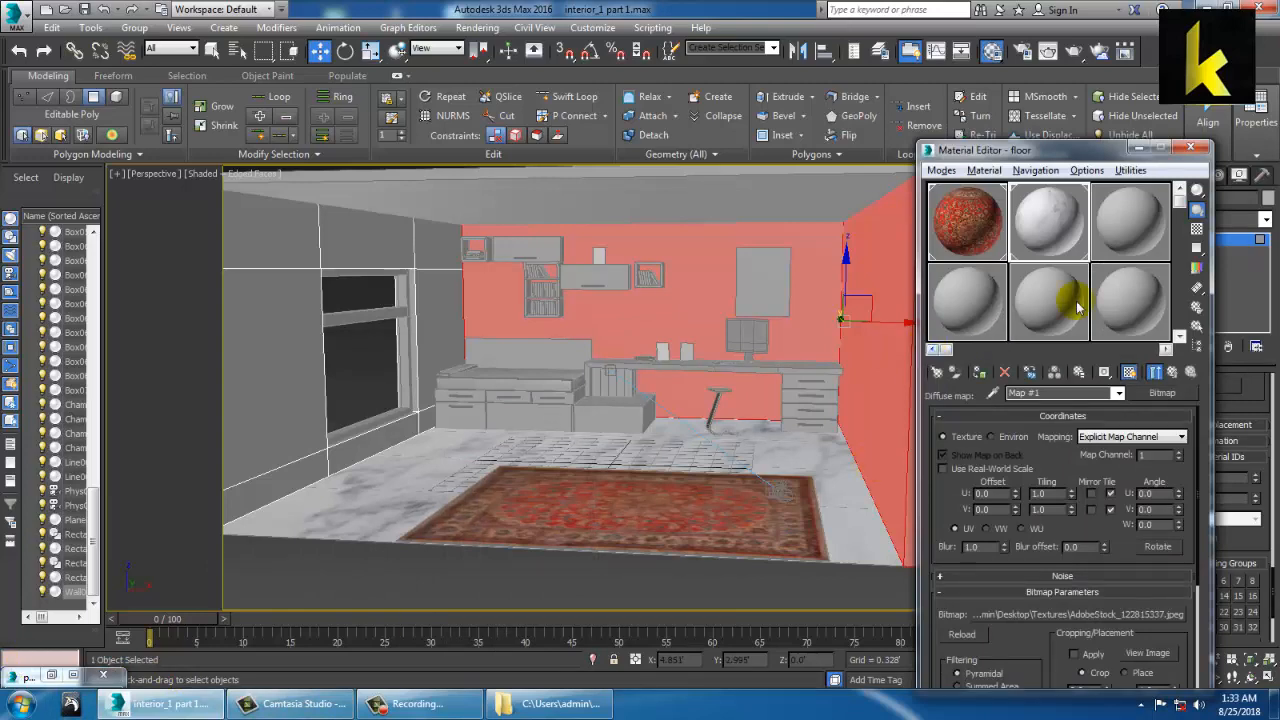
left_click(17, 15)
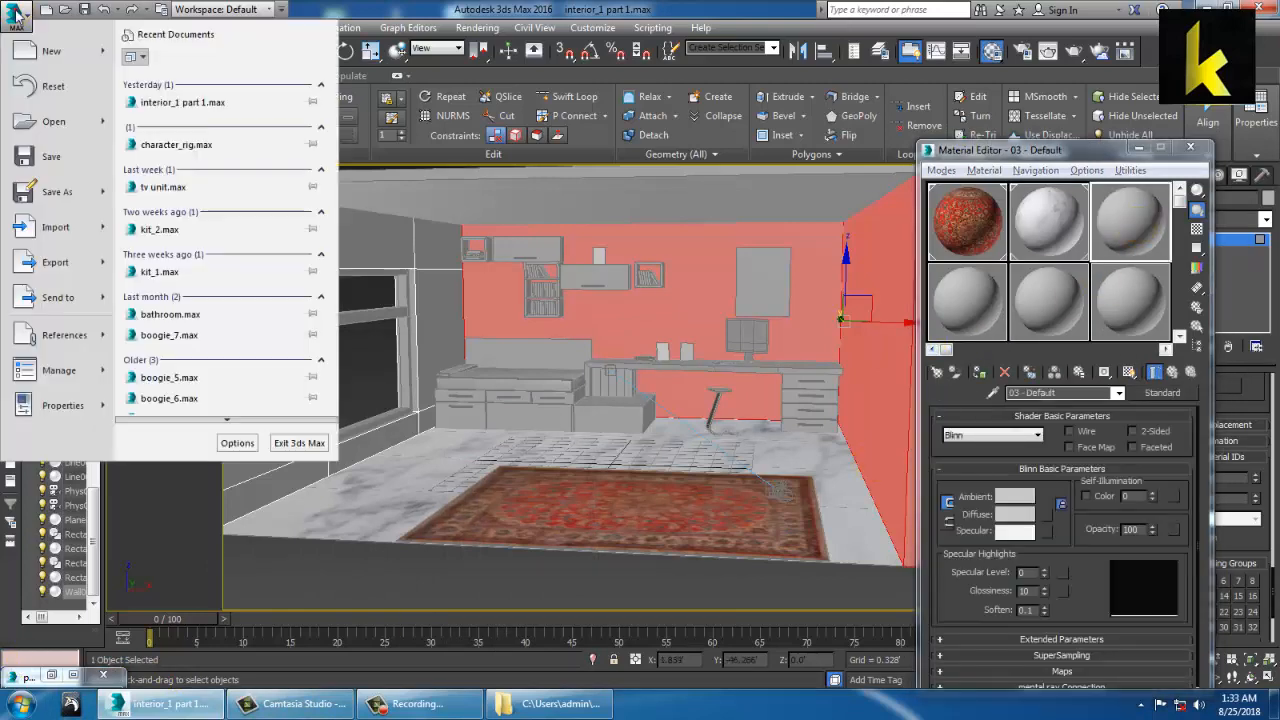
left_click(62, 168)
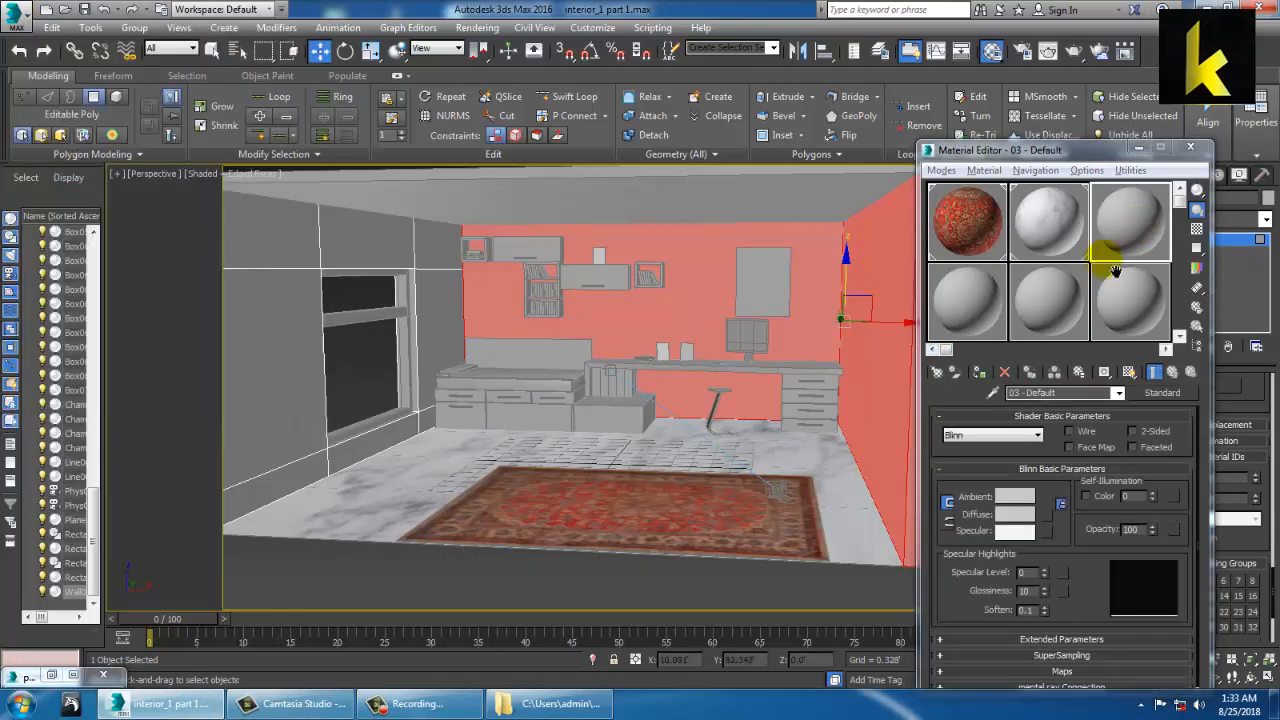
left_click(1161, 393)
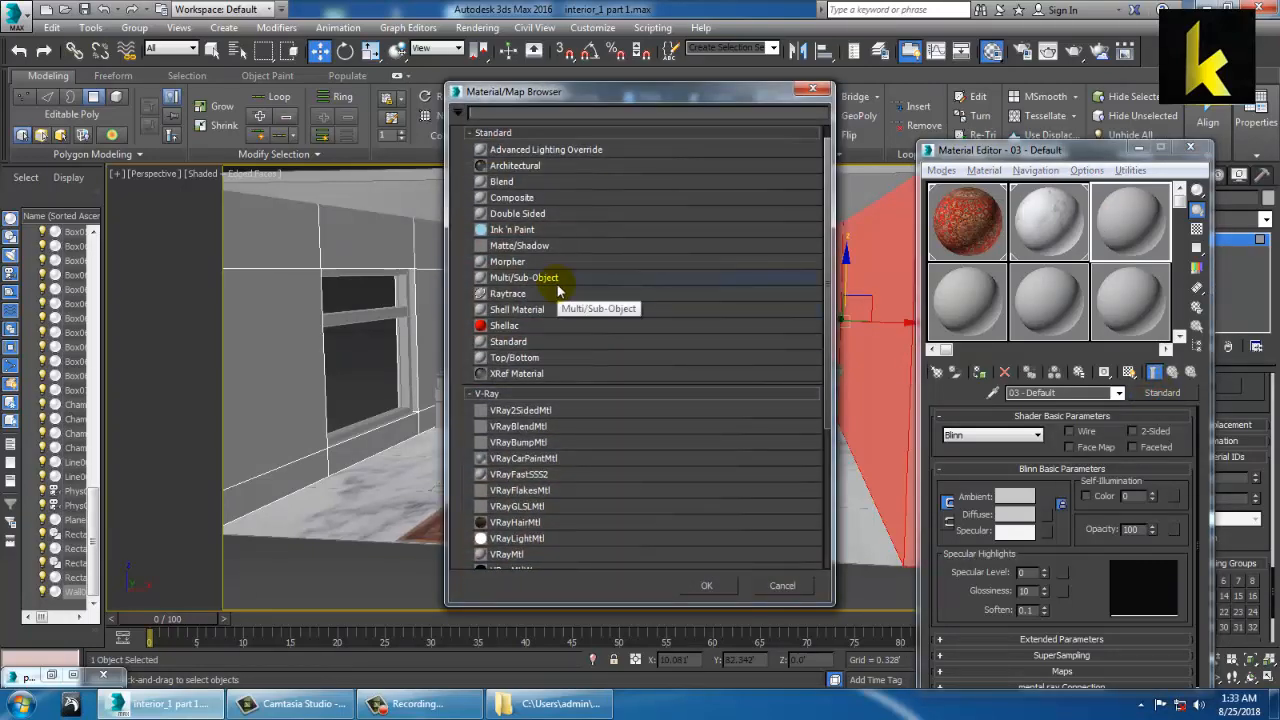
scroll(643, 423, "down", 2)
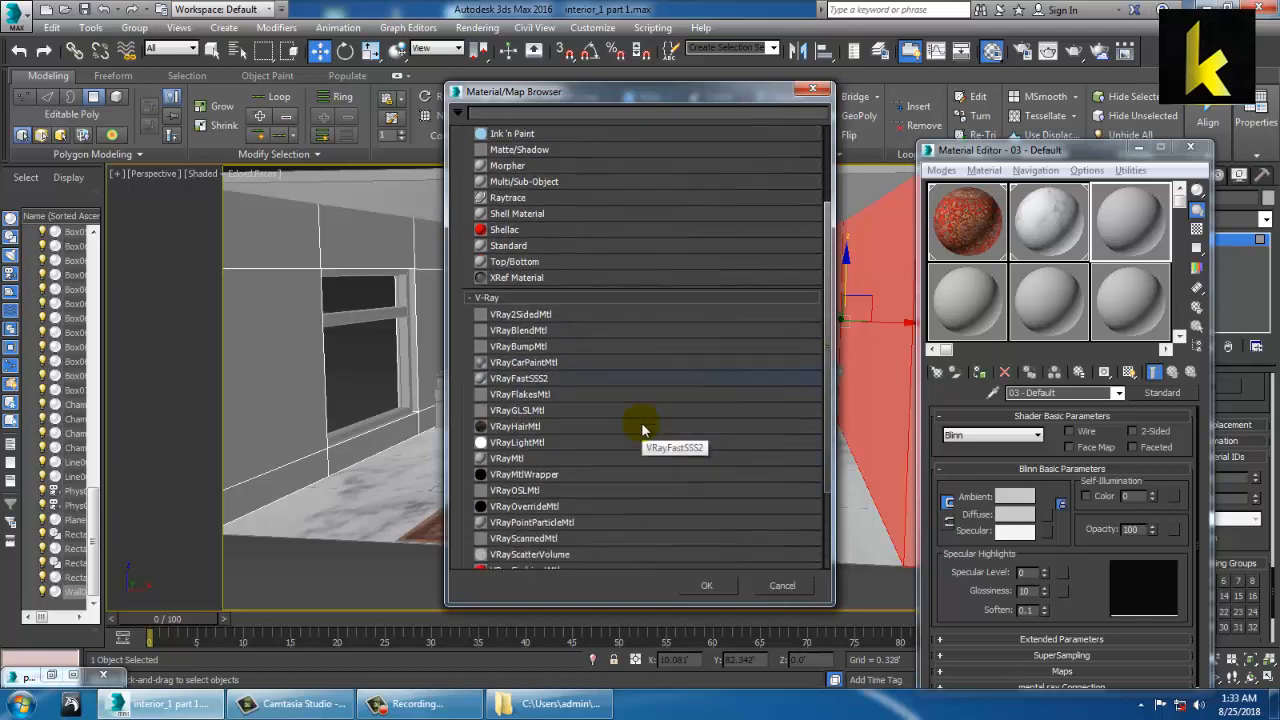
scroll(643, 430, "down", 2)
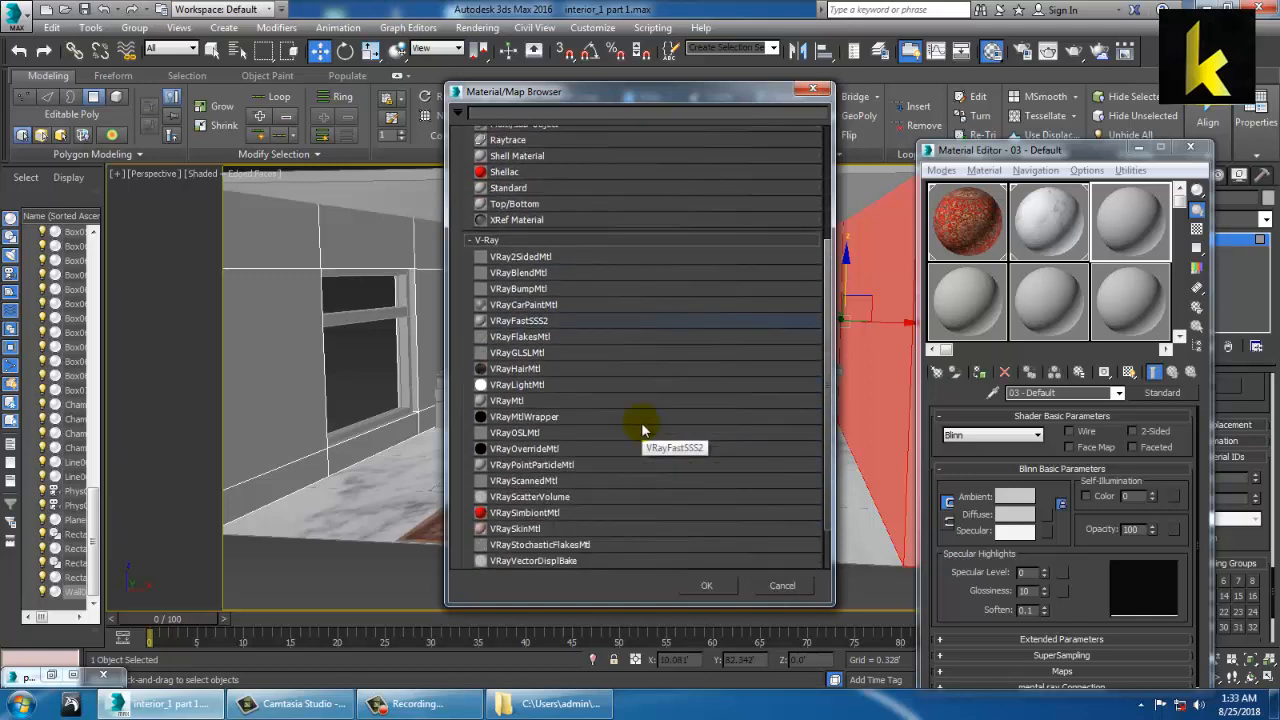
scroll(642, 430, "down", 2)
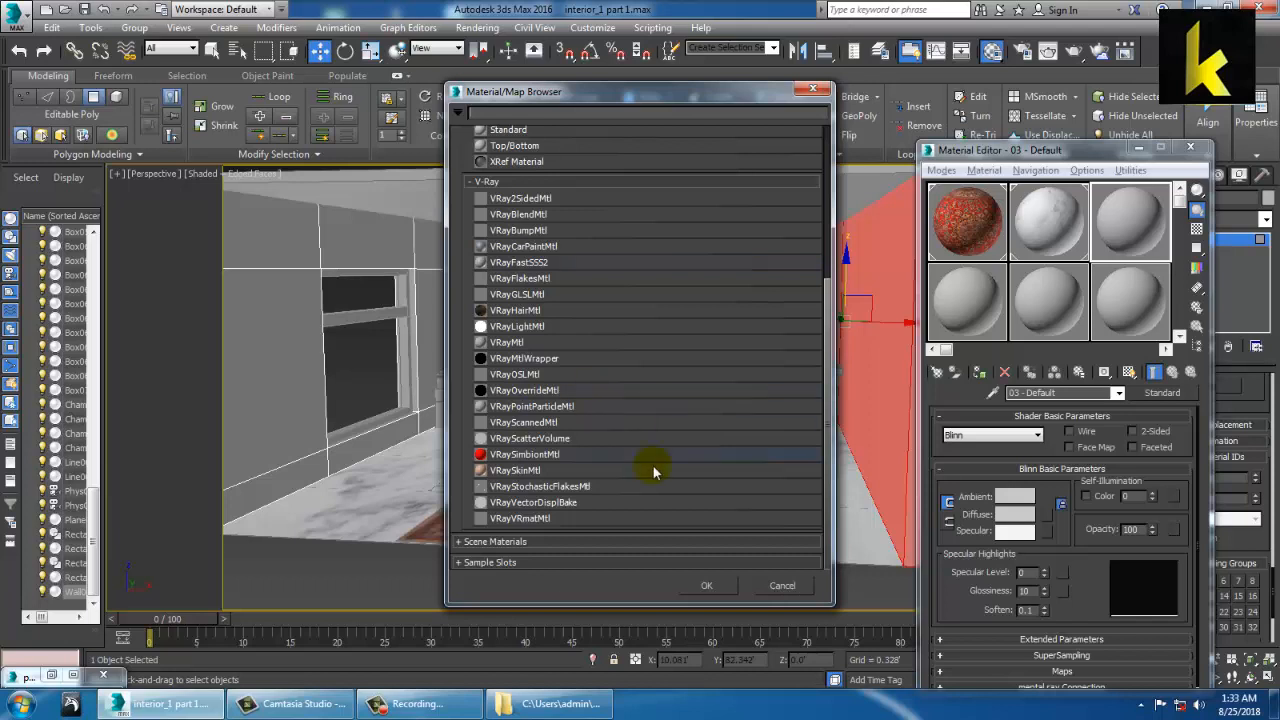
left_click(796, 589)
Assign a VRayMultiSubTex map to the diffuse color of the 03 - Default material
left_click(1046, 516)
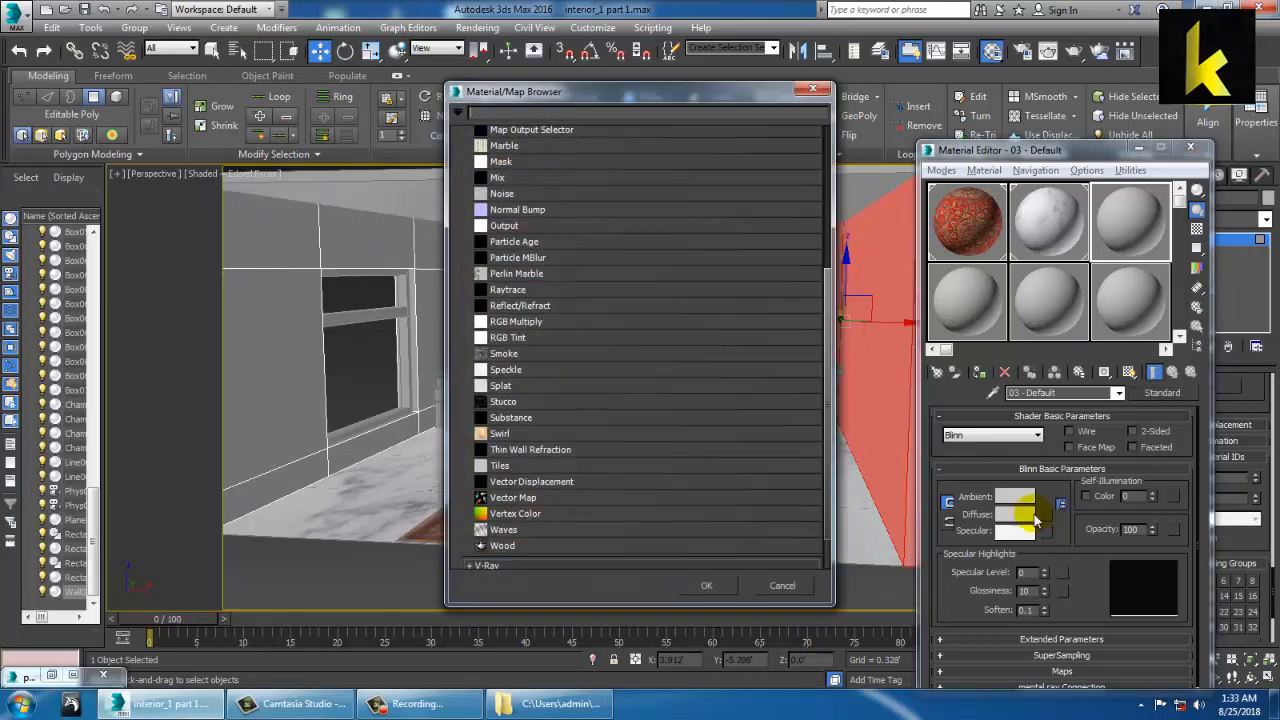
scroll(592, 503, "down", 1)
left_click(528, 517)
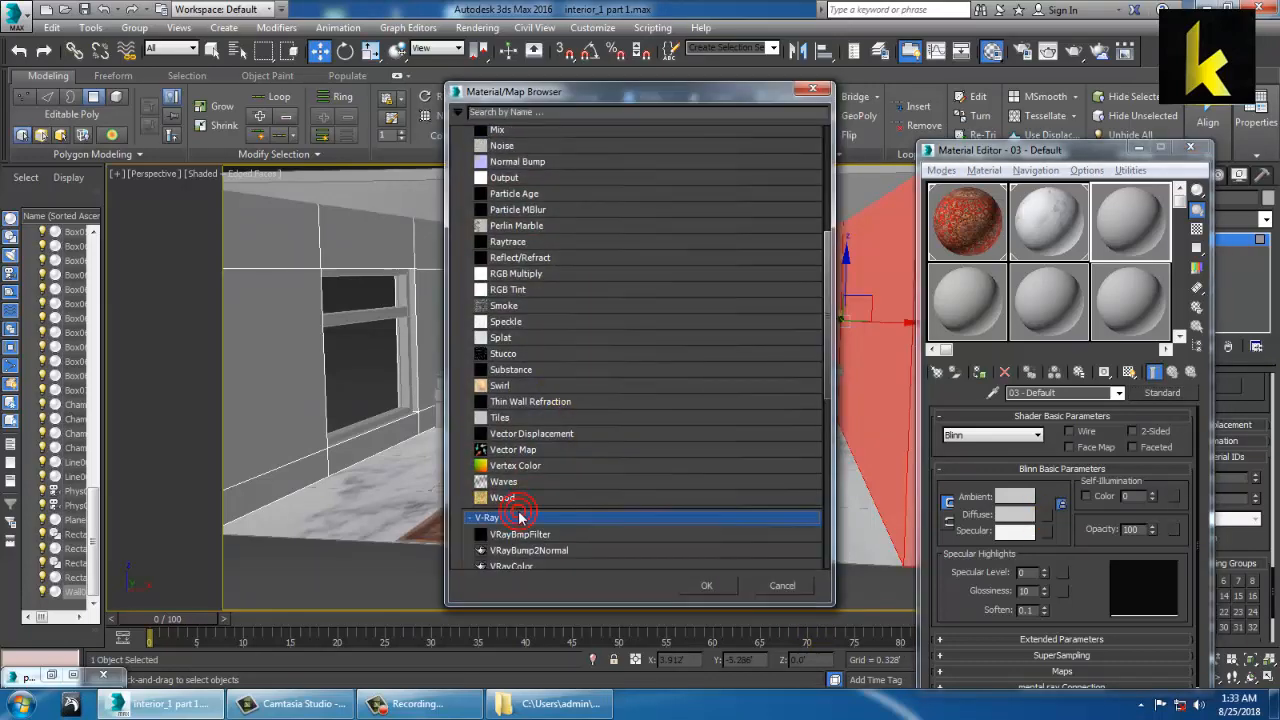
scroll(528, 520, "down", 1)
scroll(540, 519, "down", 4)
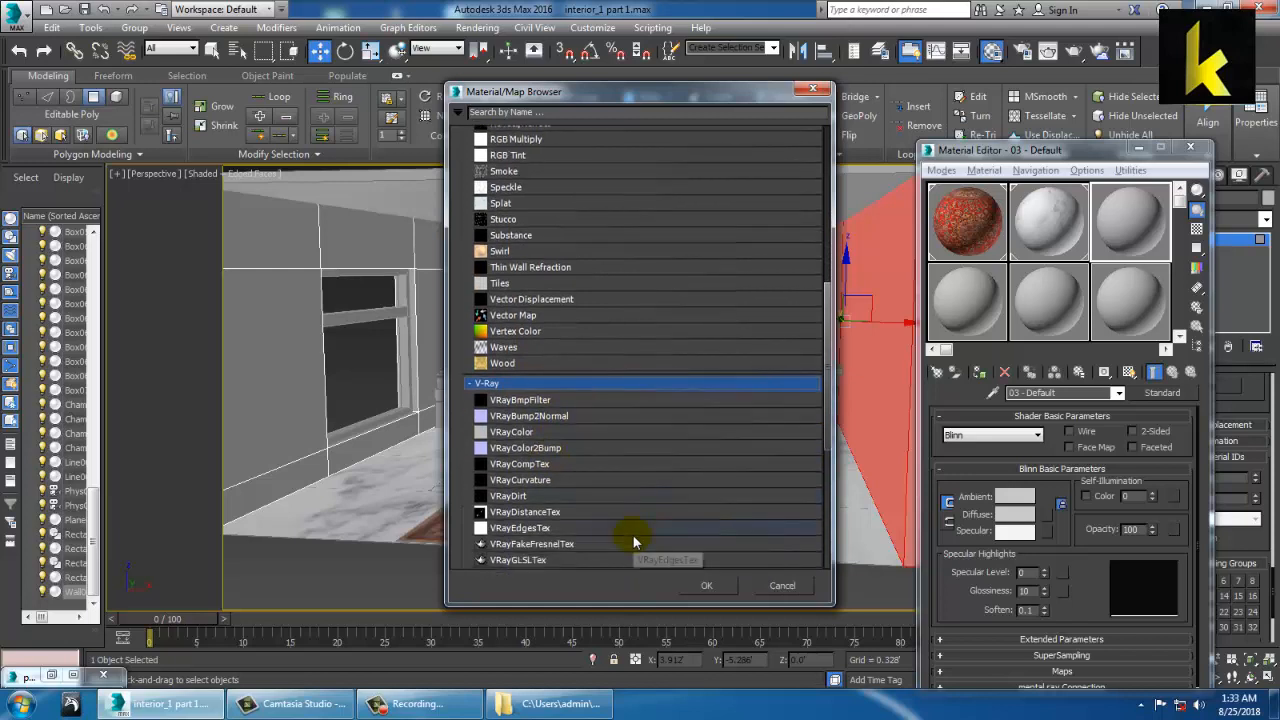
scroll(633, 541, "down", 1)
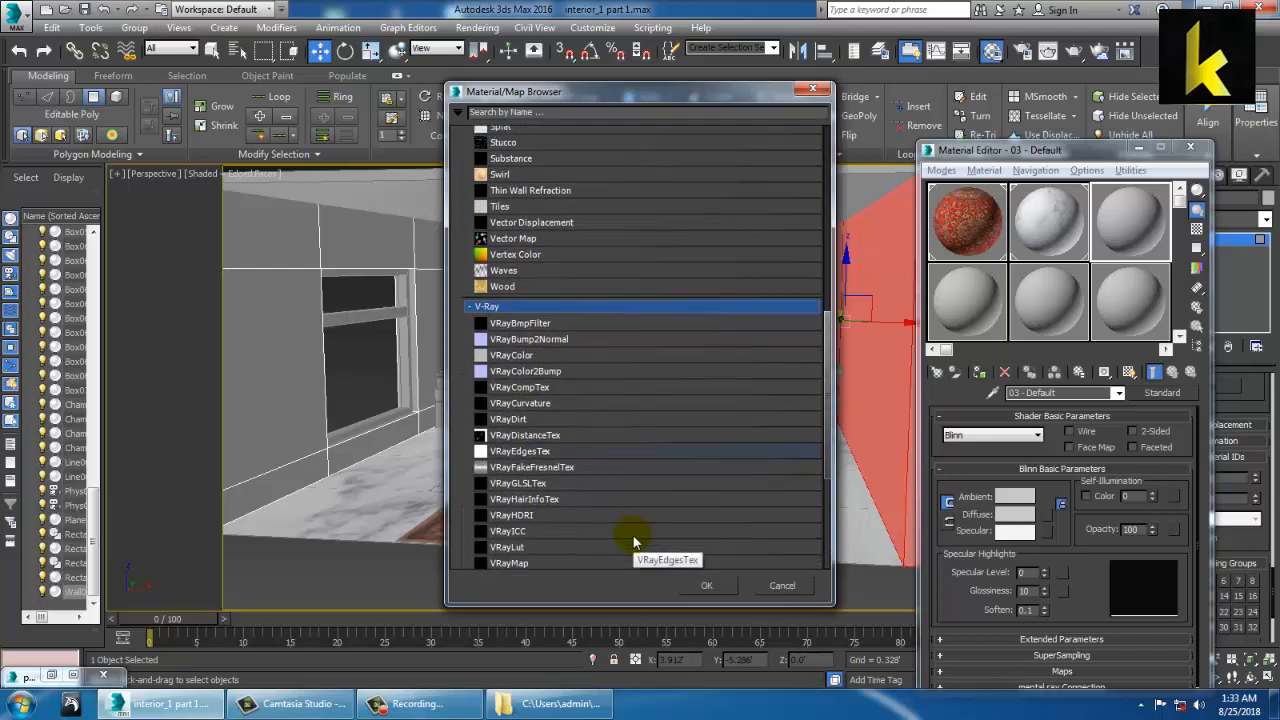
scroll(633, 541, "down", 1)
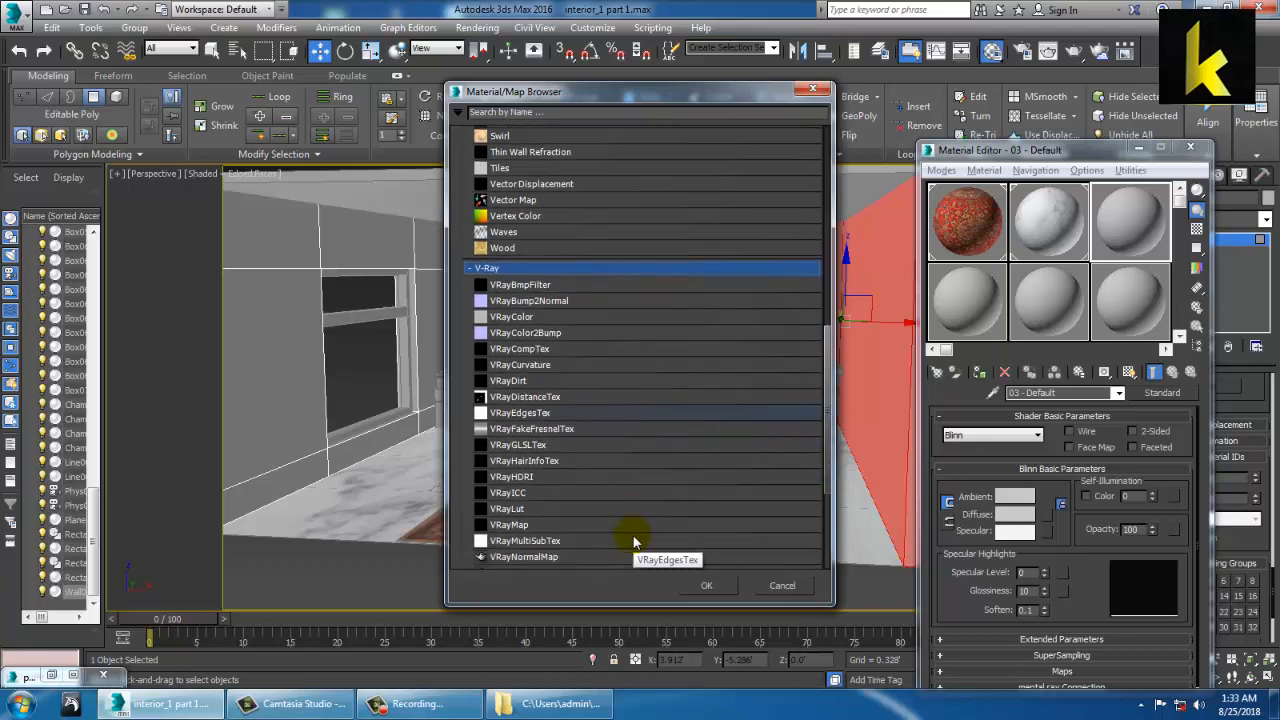
scroll(633, 541, "down", 1)
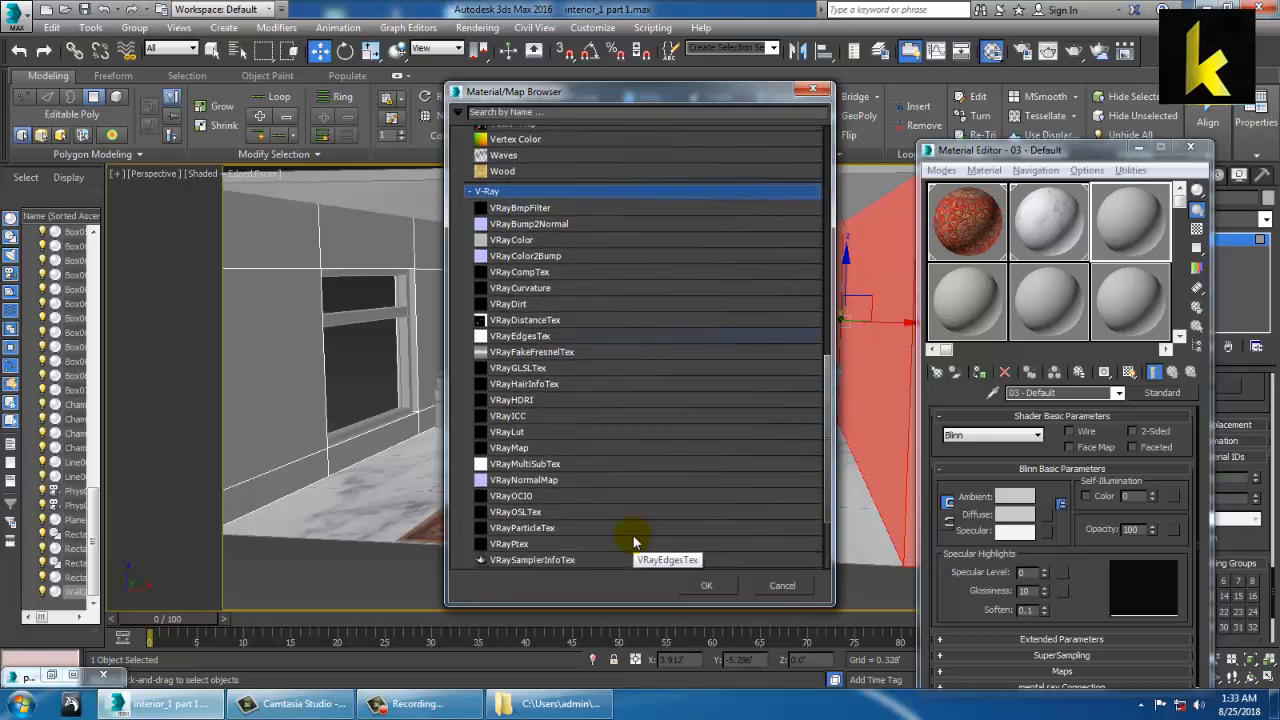
scroll(623, 534, "down", 1)
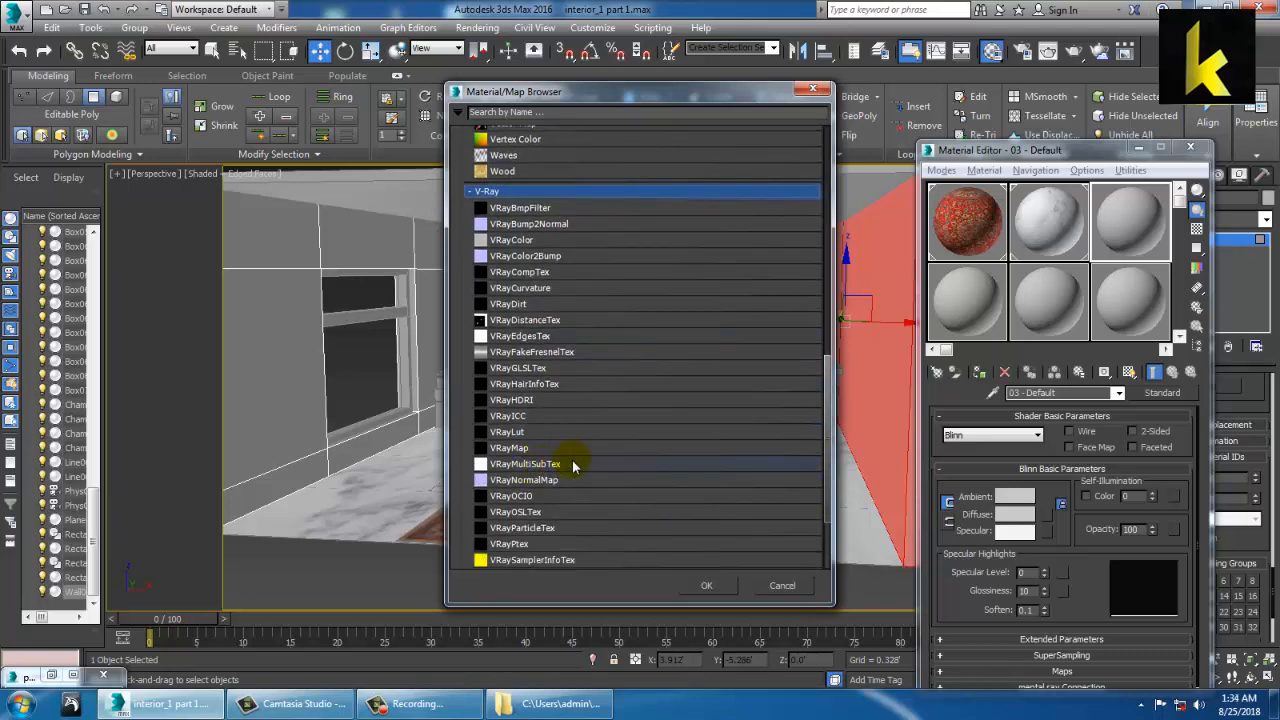
double_click(574, 464)
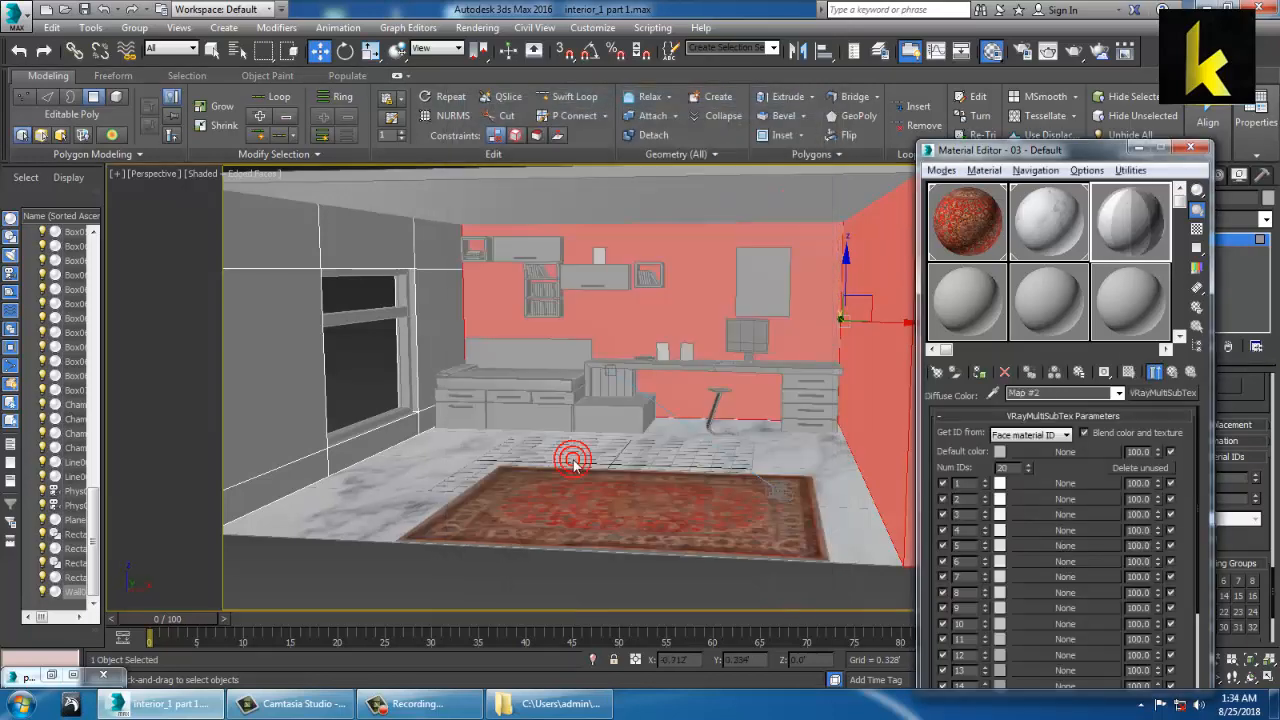
Choose a Bitmap map for ID 1 of the VRayMultiSubTex, bringing up the image file selection
left_click(1064, 484)
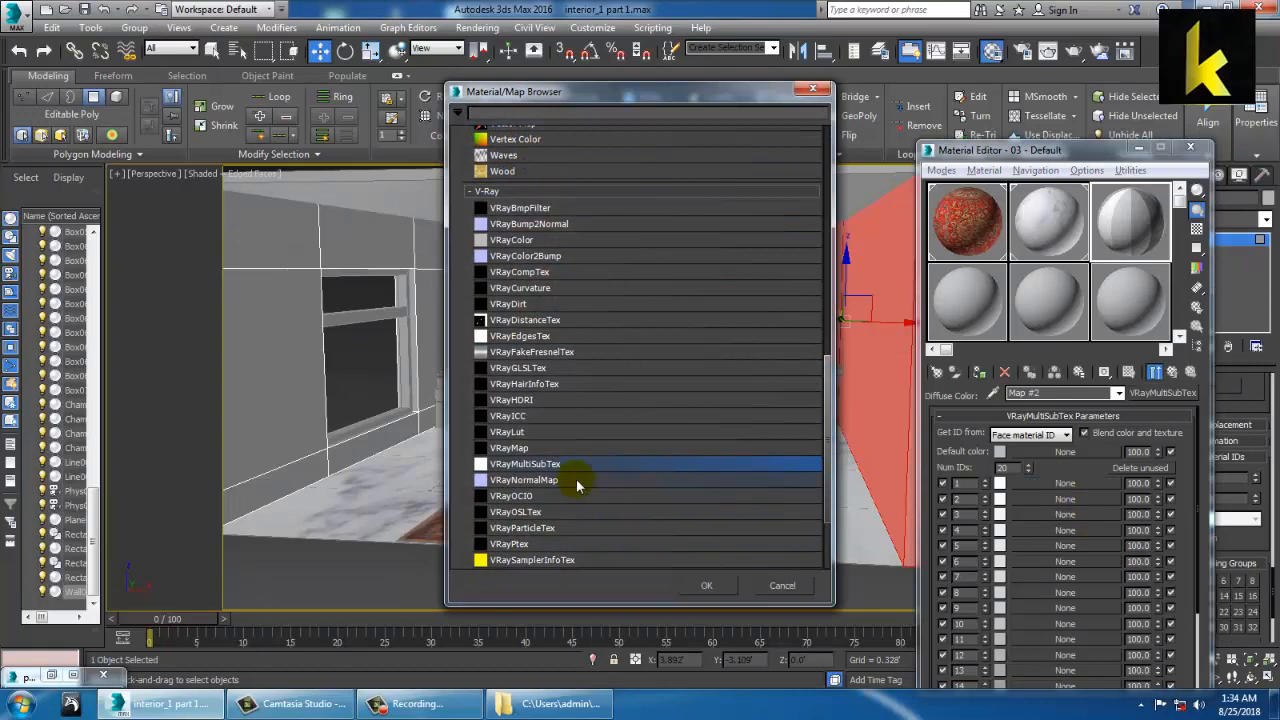
scroll(576, 484, "up", 12)
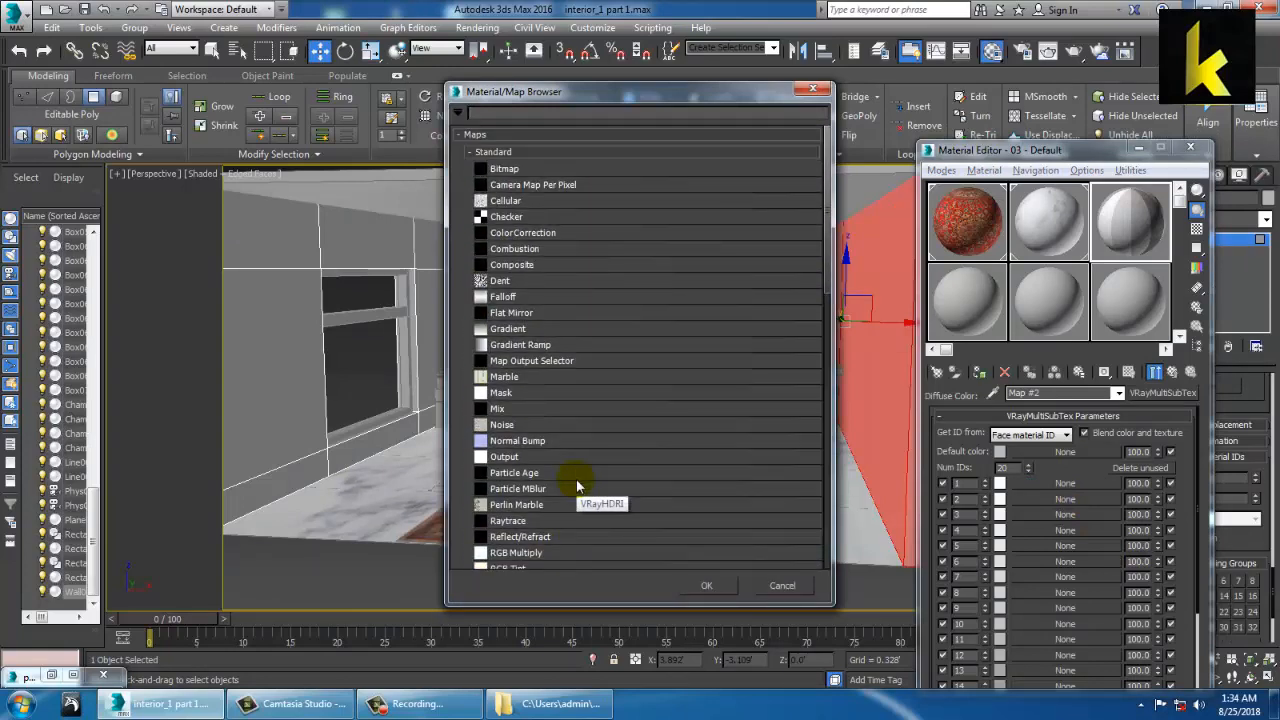
double_click(522, 170)
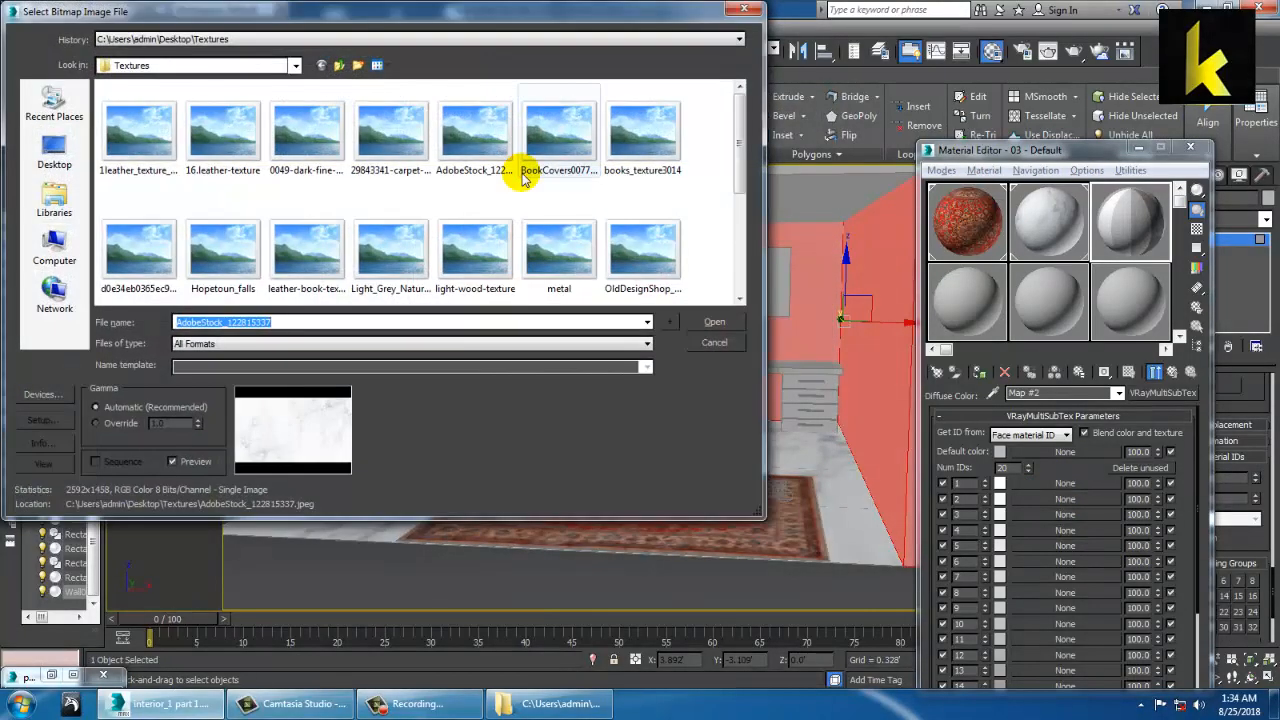
Preview the images in the Textures folder one after another in the photo viewer to compare candidates for the wall texture
right_click(160, 145)
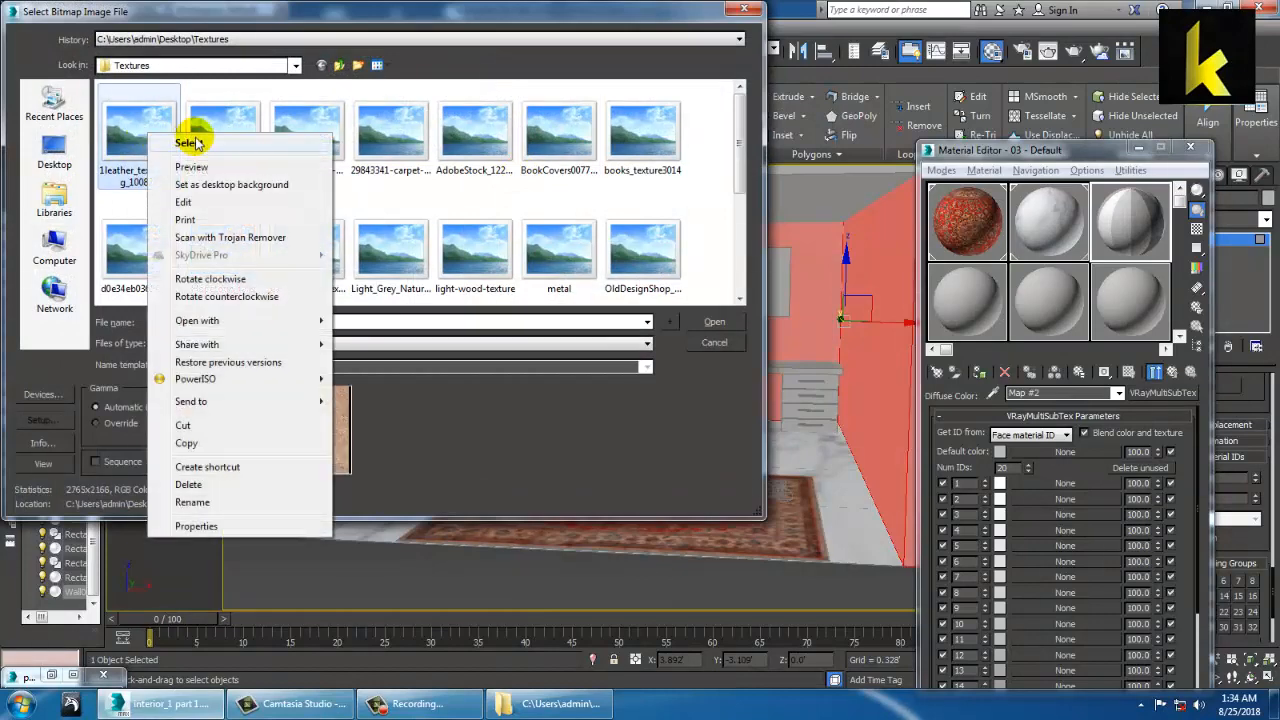
left_click(208, 167)
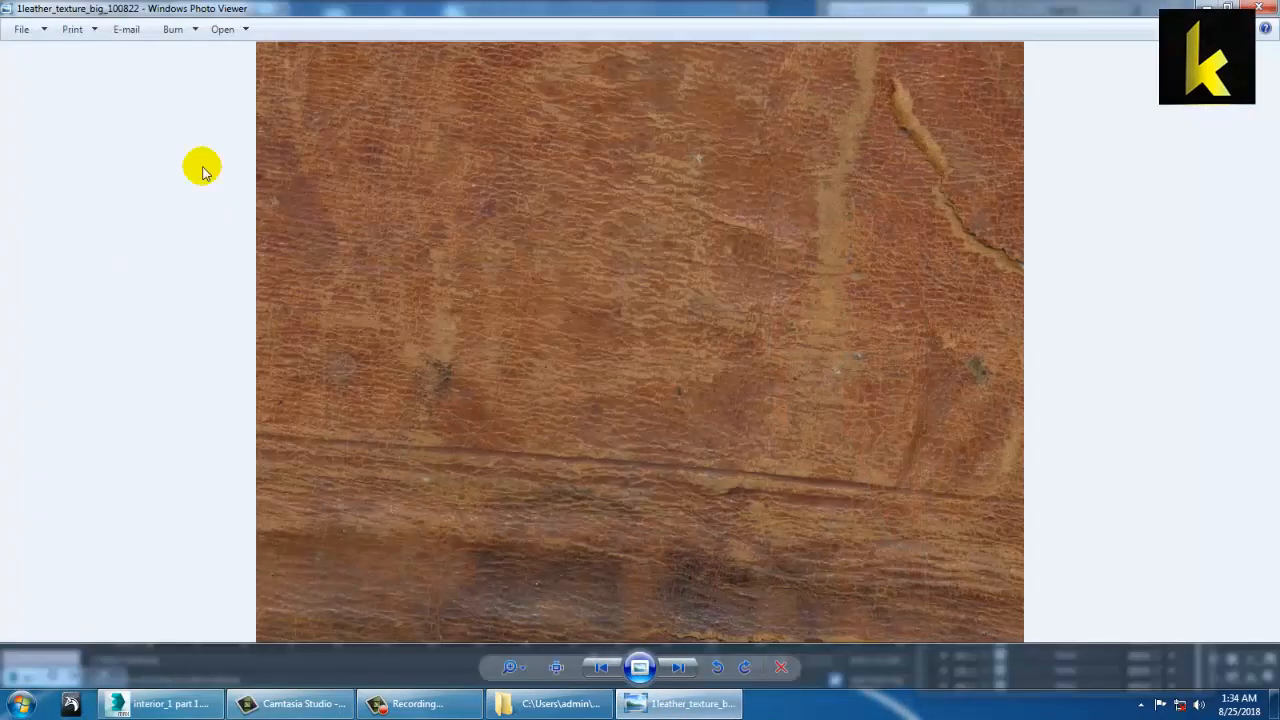
key("Right")
key("Right")
key("Right")
key("Right")
key("Right")
key("Right")
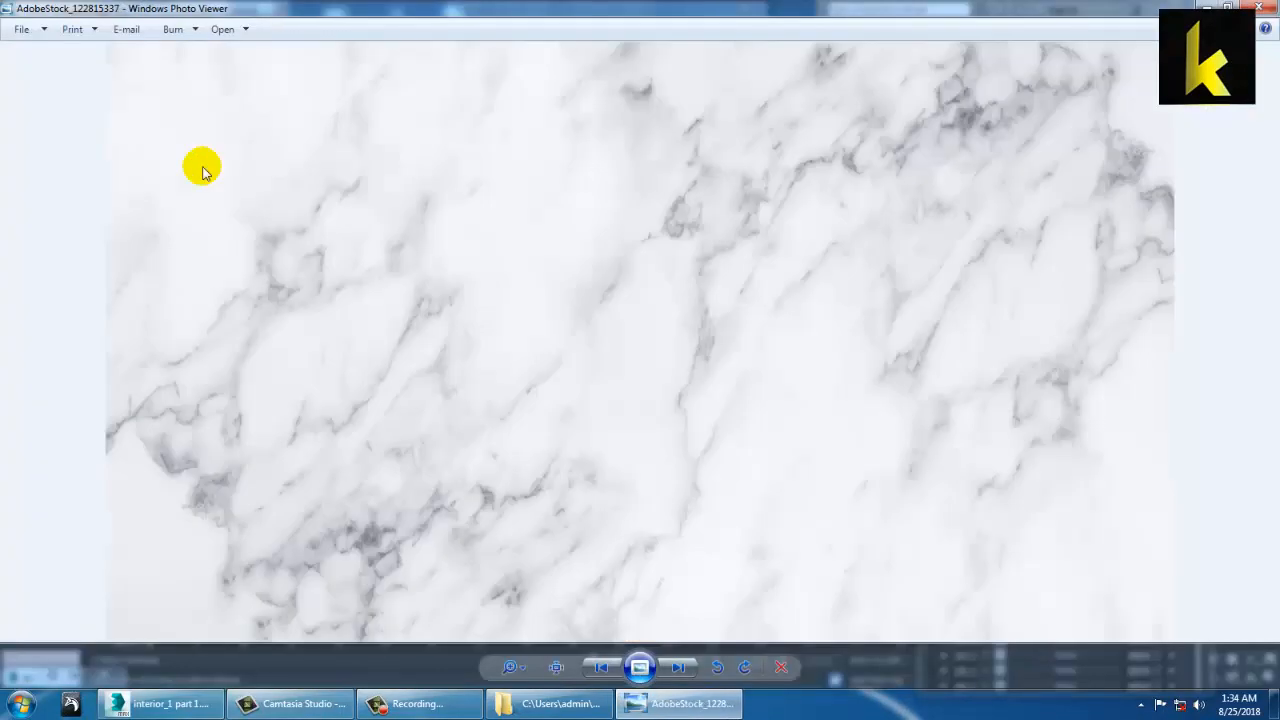
key("Right")
key("Right")
key("Right")
key("Right")
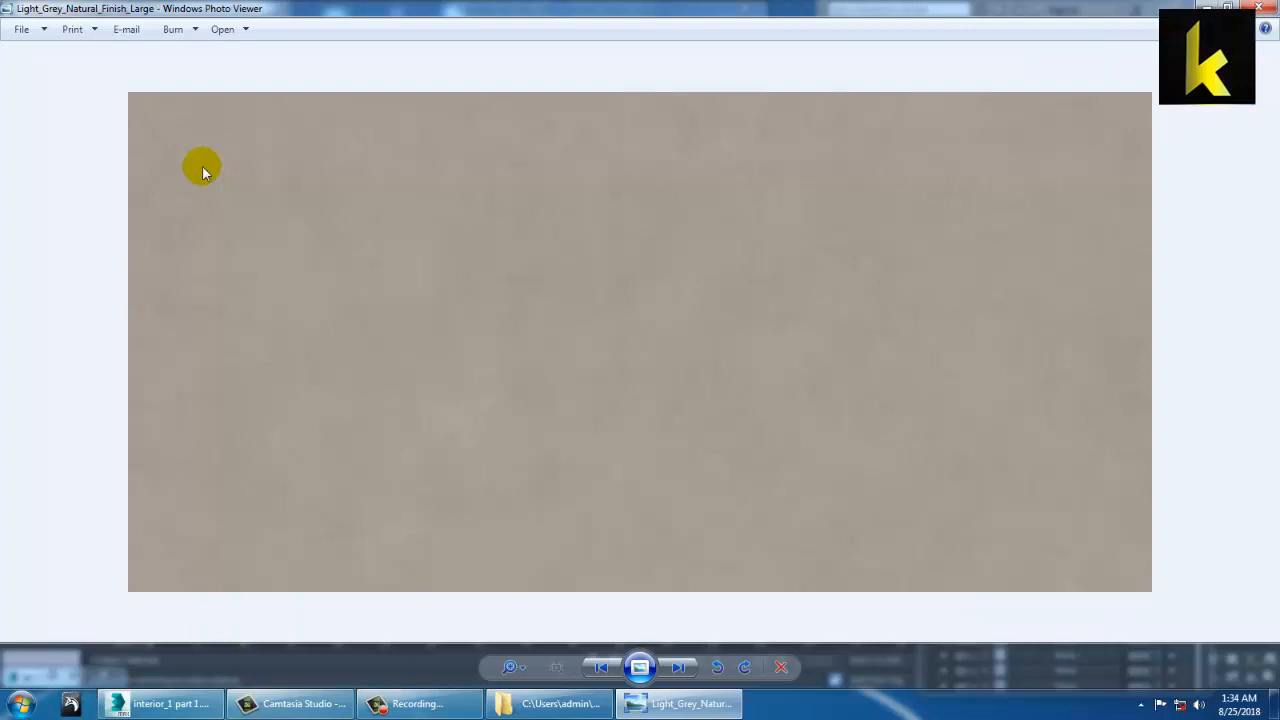
key("Right")
key("Left")
key("Right")
key("Right")
key("Right")
key("Right")
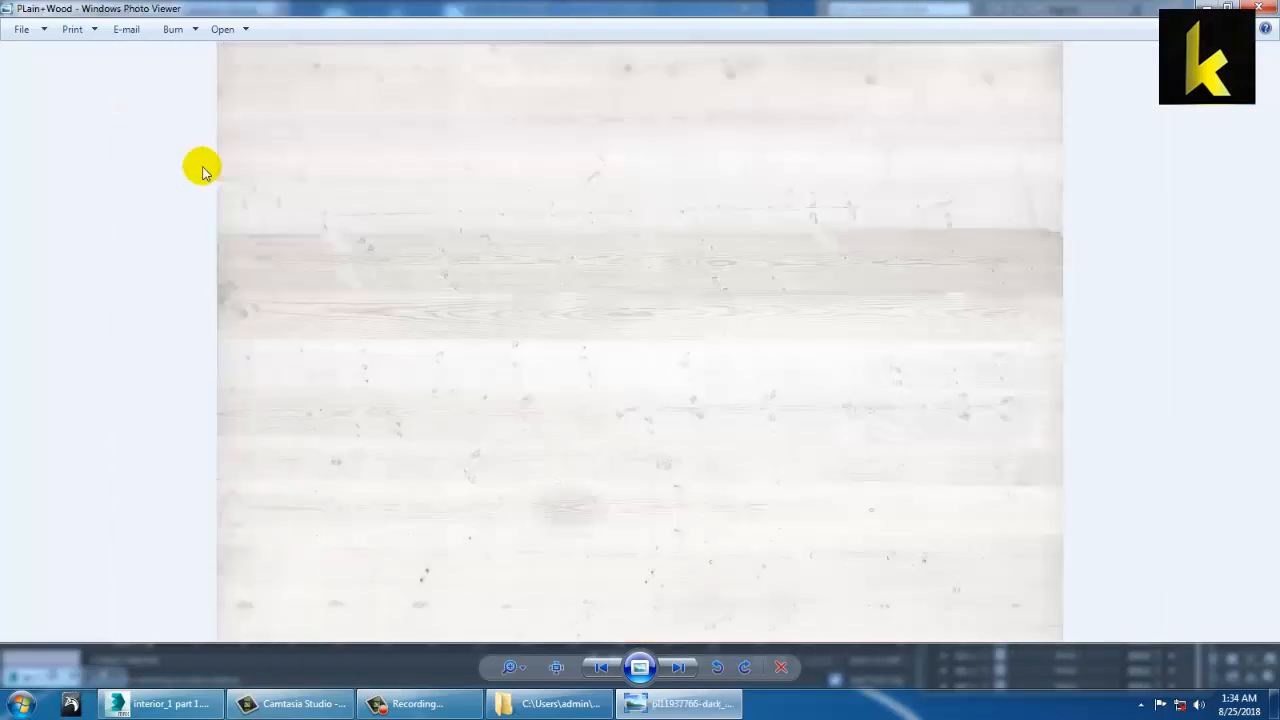
key("Right")
key("Right")
key("Right")
key("Right")
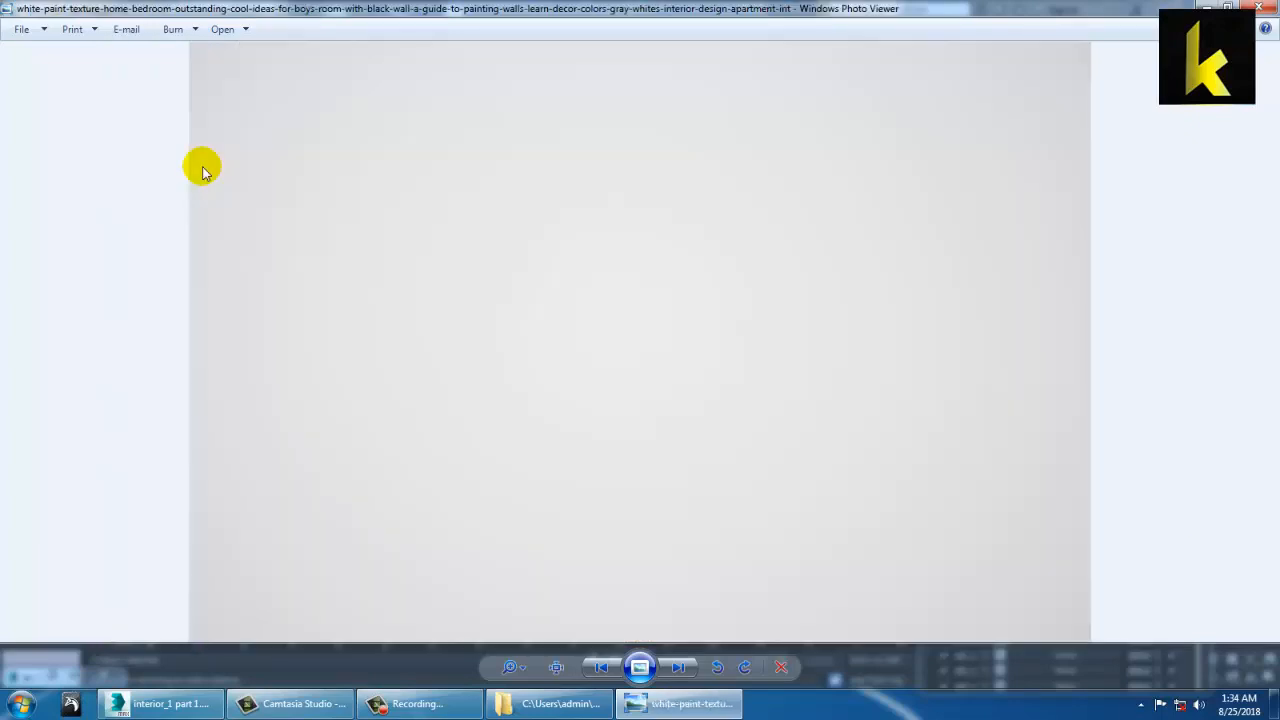
key("Right")
key("Left")
key("Right")
key("Right")
key("Right")
key("Right")
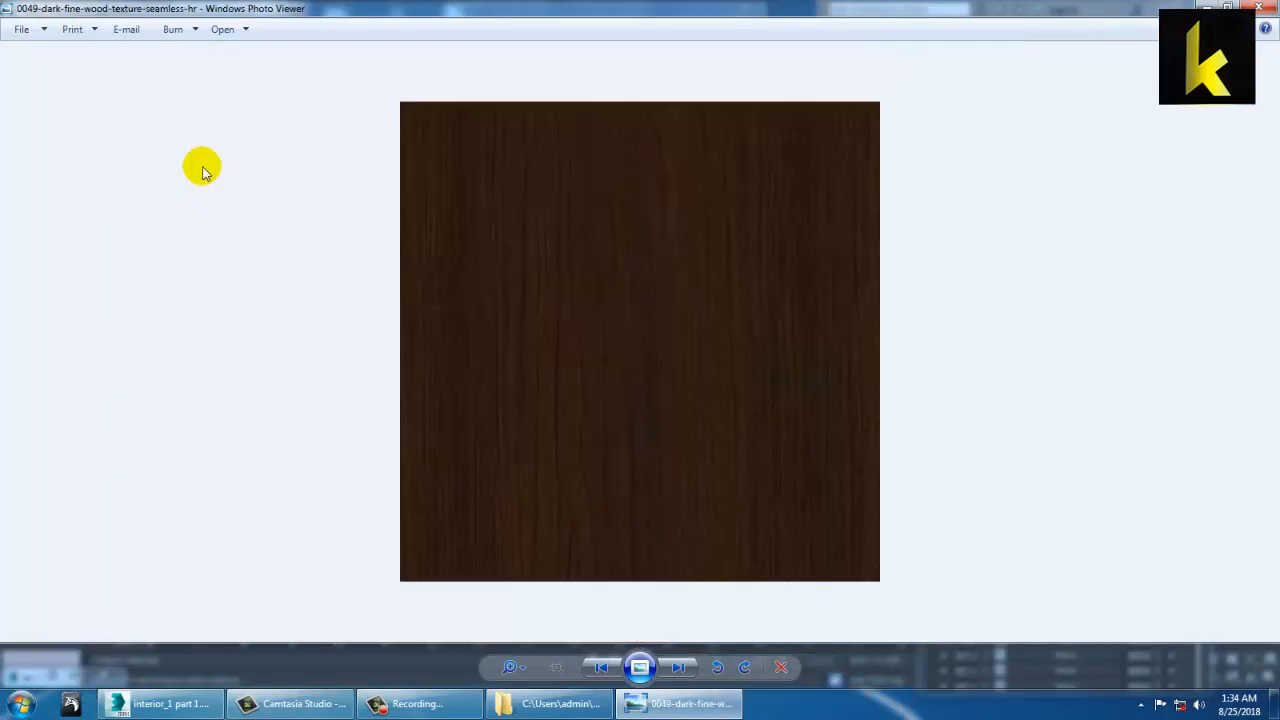
key("Right")
key("Right")
key("Right")
key("Right")
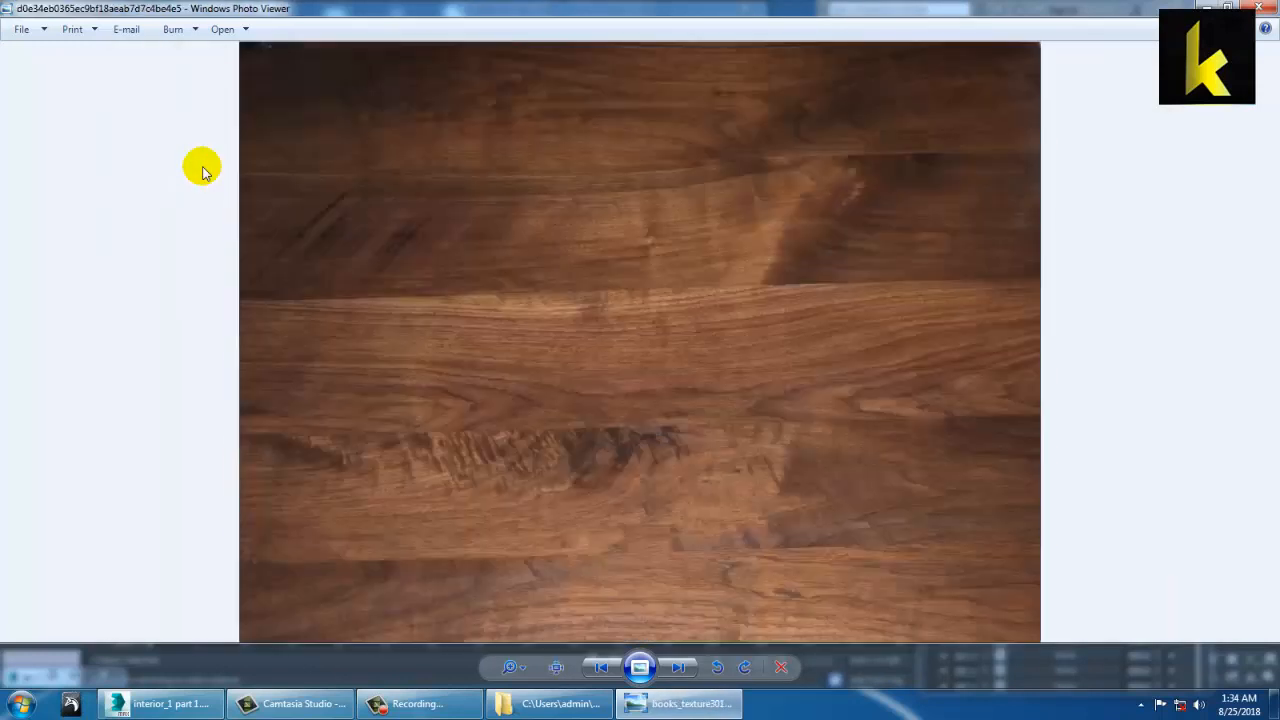
key("Right")
key("Right")
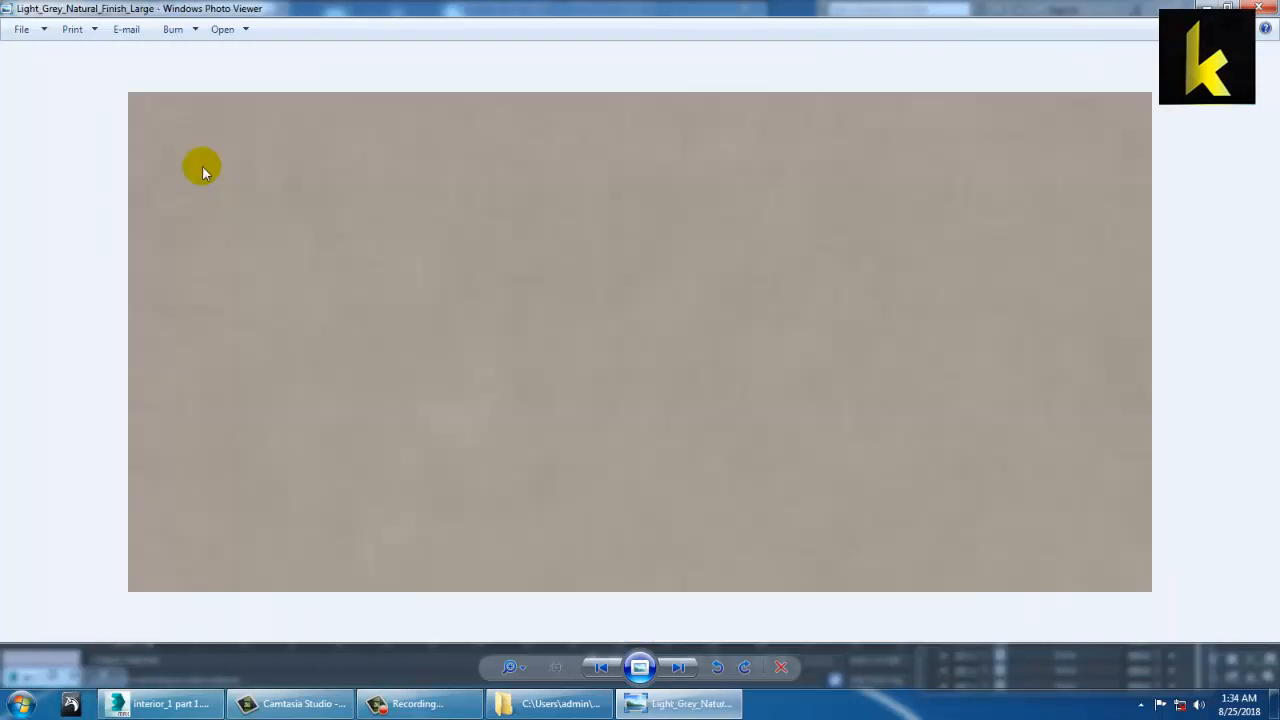
left_click(1258, 8)
Load the Light_Grey_Natural_Finish_Large image as the bitmap for ID 1 of the VRayMultiSubTex
left_click(483, 268)
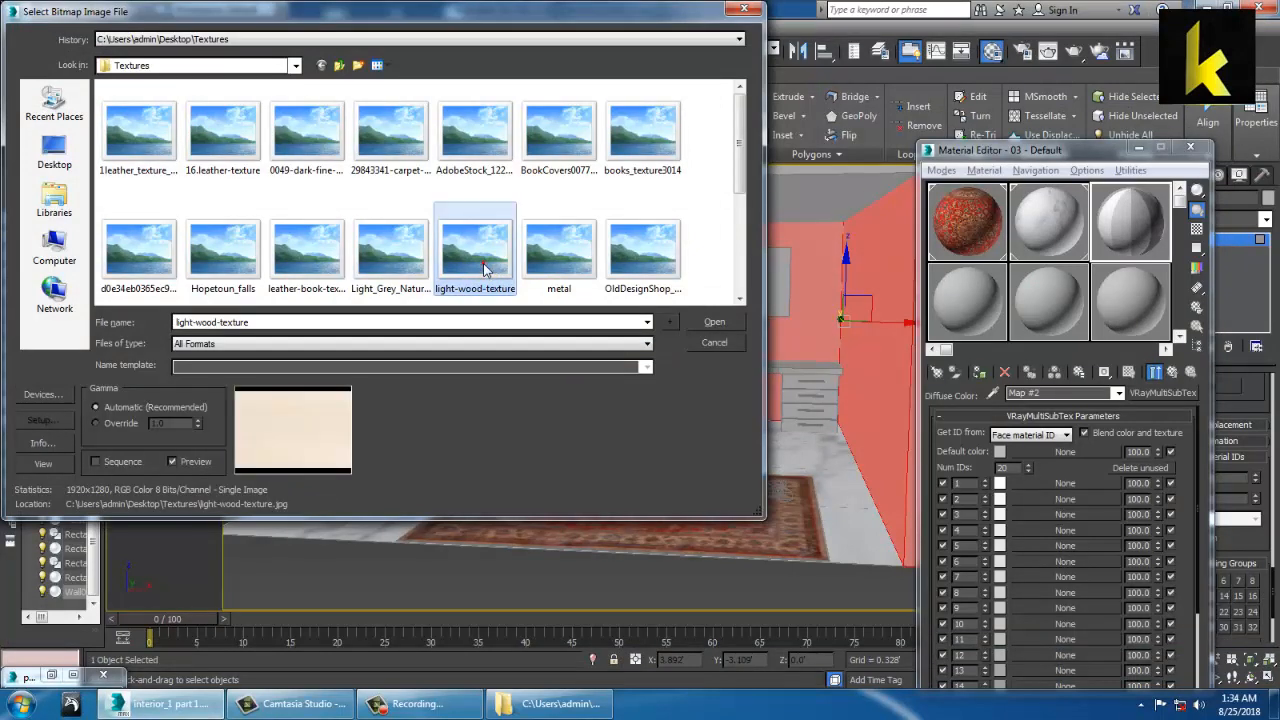
key("Left")
key("Left")
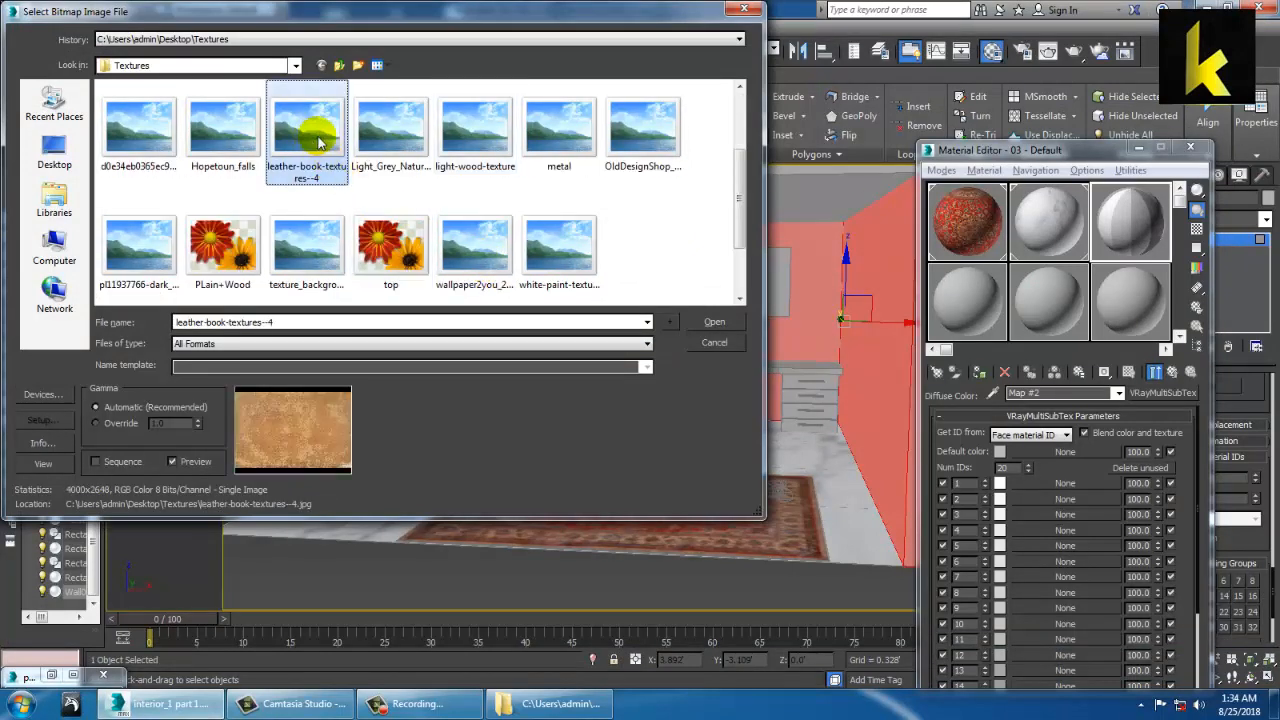
double_click(390, 130)
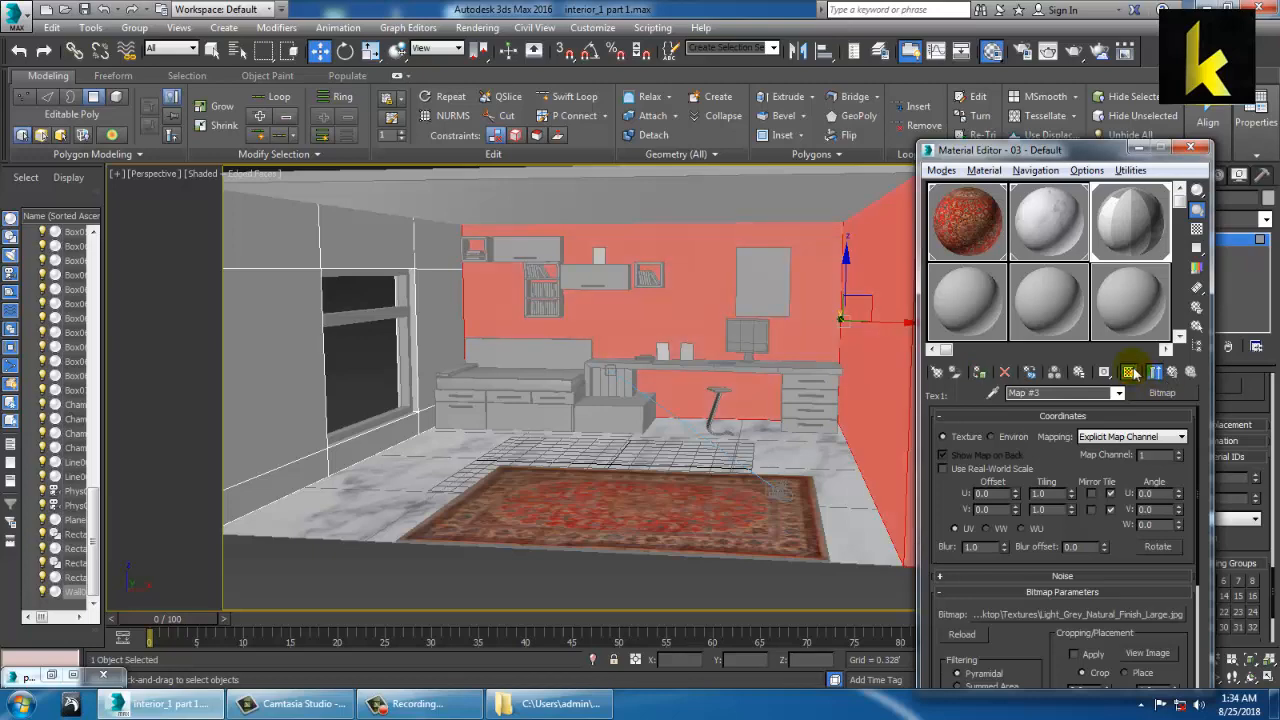
Add a UVW Map modifier with Box mapping to Wall001, with the Material Editor minimized
middle_click_drag(761, 364, 745, 338, "alt")
left_click(1137, 149)
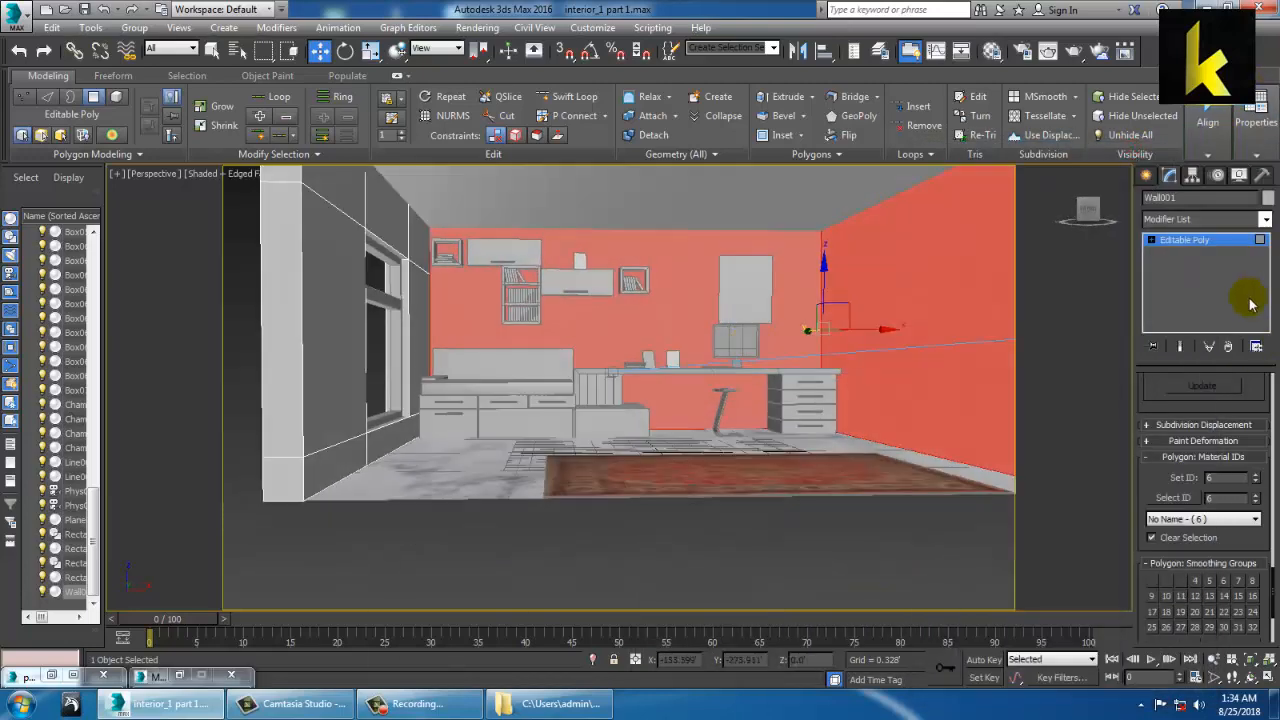
left_click(1266, 219)
scroll(1214, 371, "down", 10)
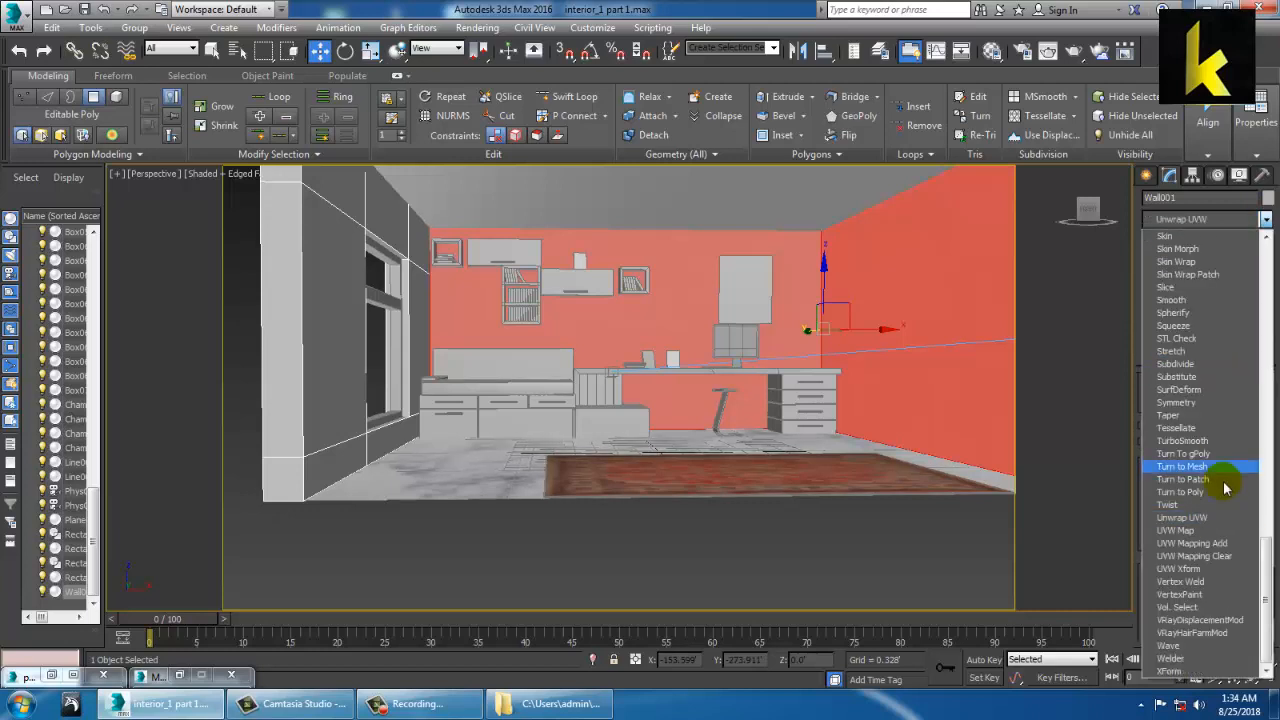
left_click(1214, 523)
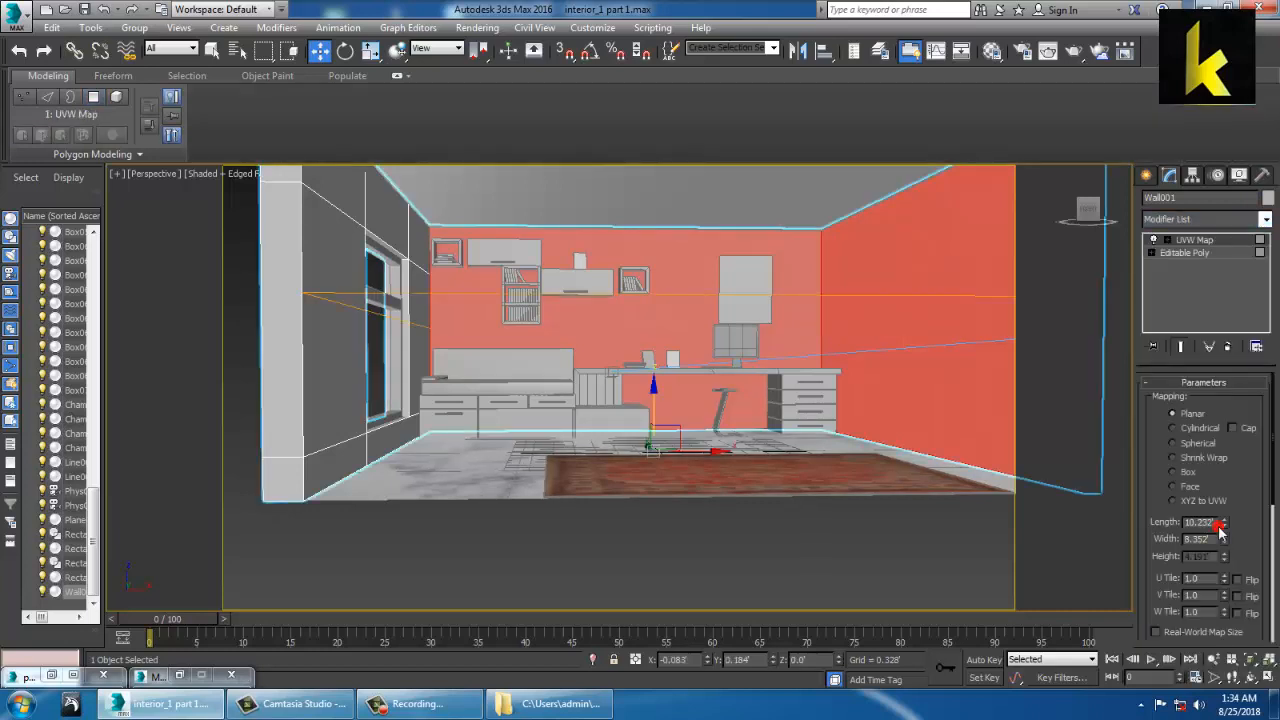
left_click(1175, 472)
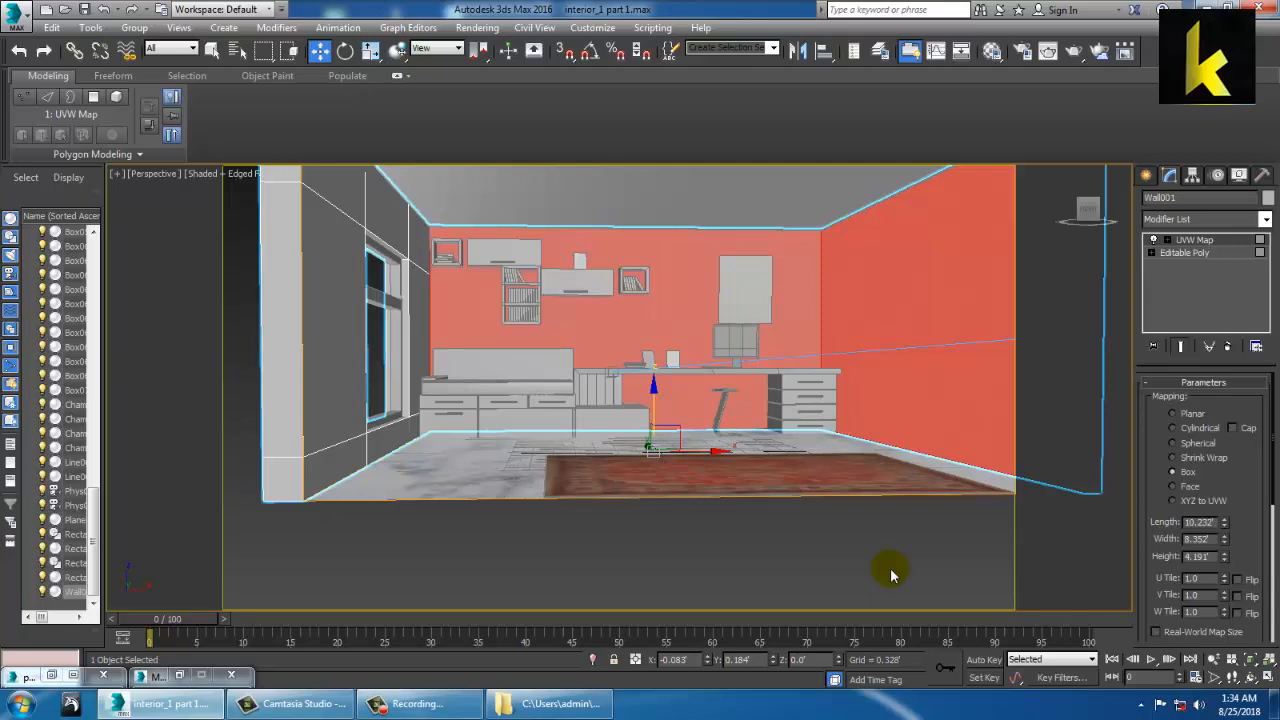
Convert Wall001 with its UVW Map modifier to an Editable Poly and clear the selection
middle_click_drag(893, 575, 878, 502, "alt")
right_click(862, 262)
mouse_move(998, 438)
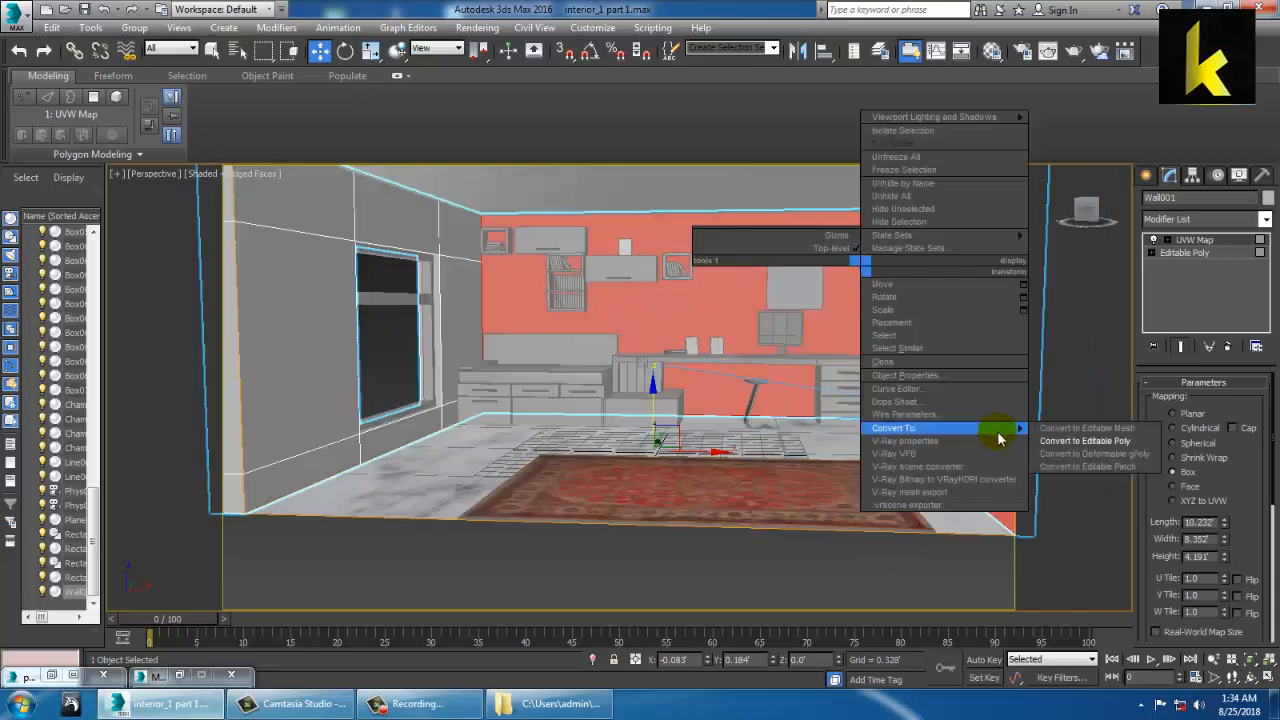
left_click(1085, 441)
left_click(994, 449)
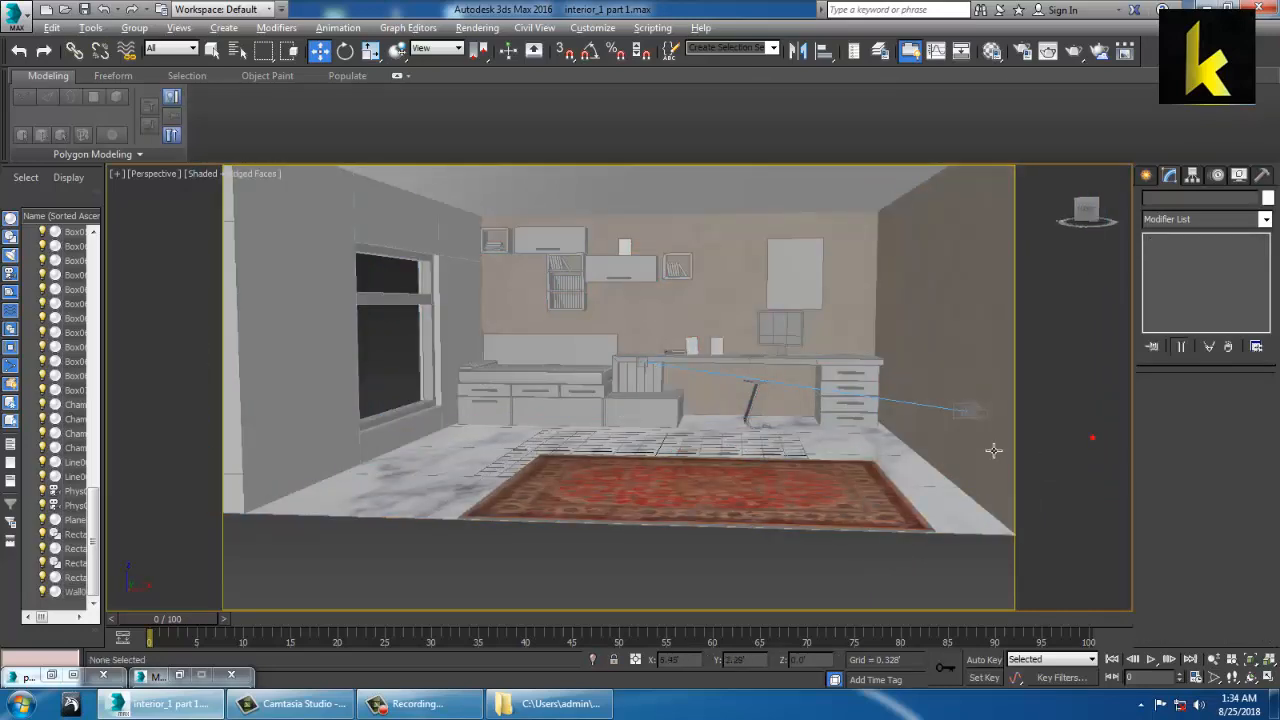
Select all polygons of the window-side wall of Wall001 in Polygon mode
middle_click_drag(994, 449, 938, 418, "alt")
scroll(936, 416, "up", 4)
middle_click_drag(855, 366, 989, 512)
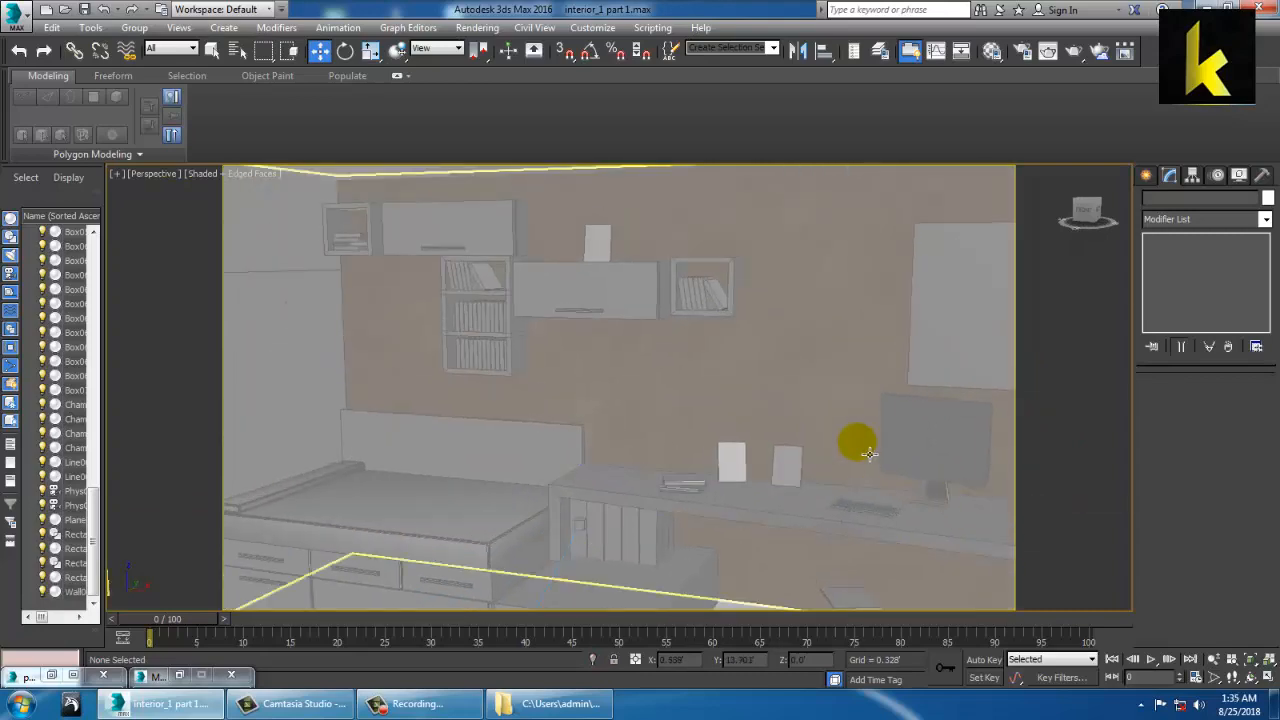
scroll(856, 452, "down", 3)
scroll(803, 442, "down", 6)
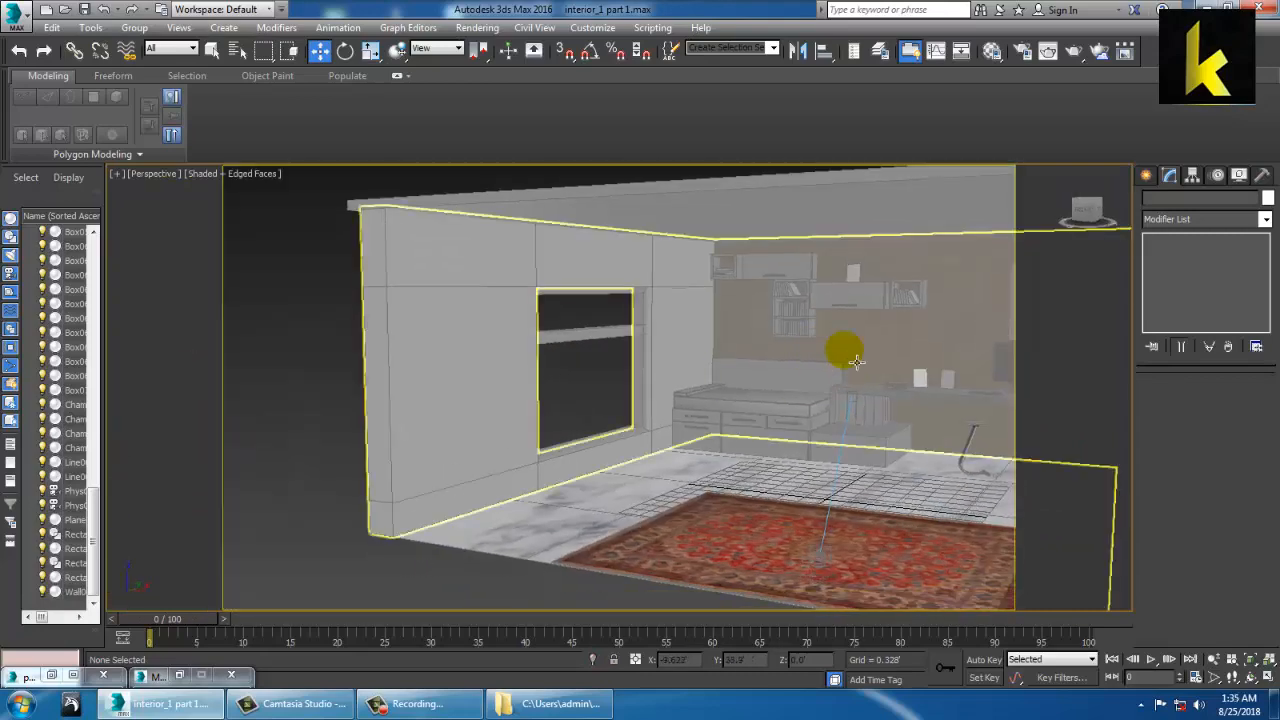
middle_click_drag(830, 421, 808, 380)
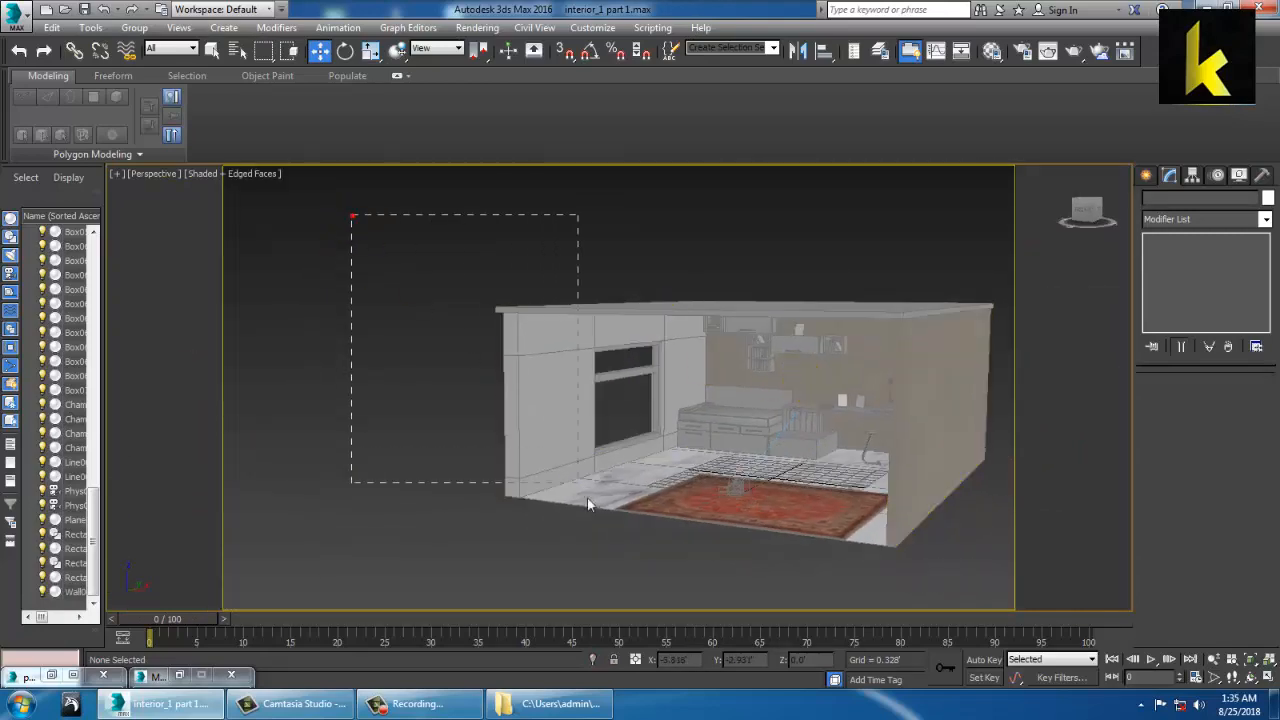
left_click_drag(588, 505, 675, 588)
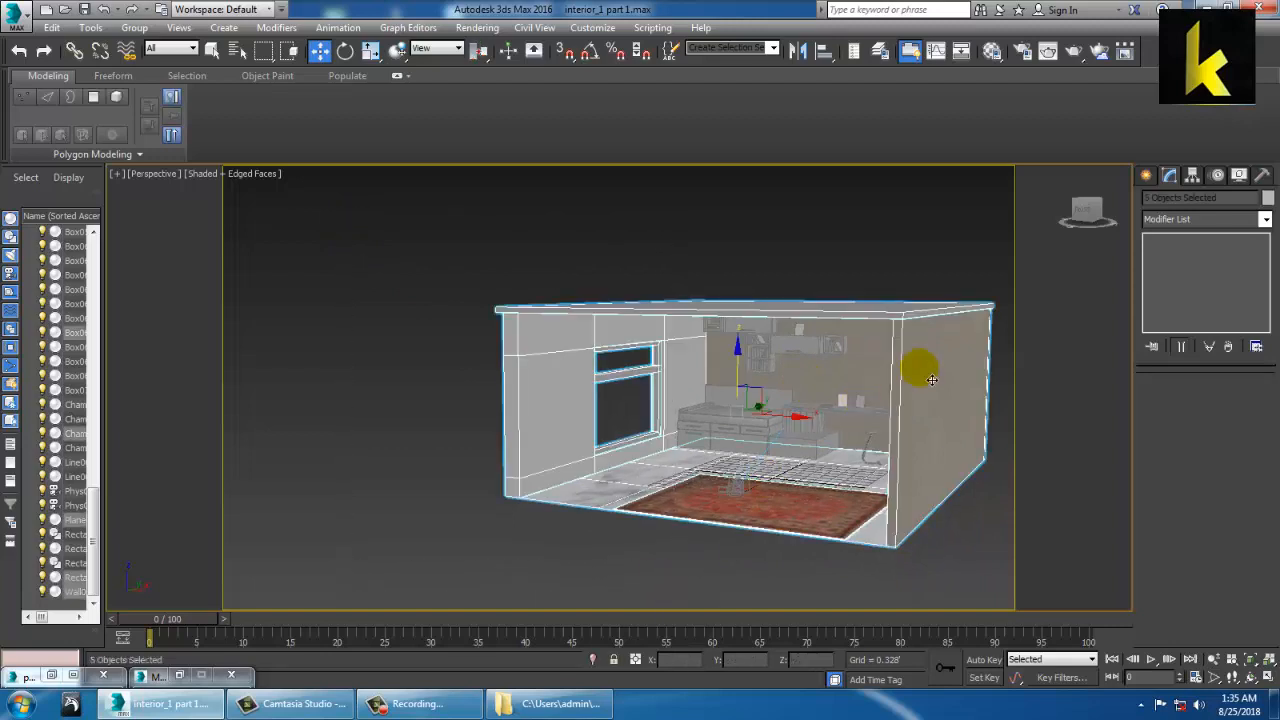
left_click(672, 340)
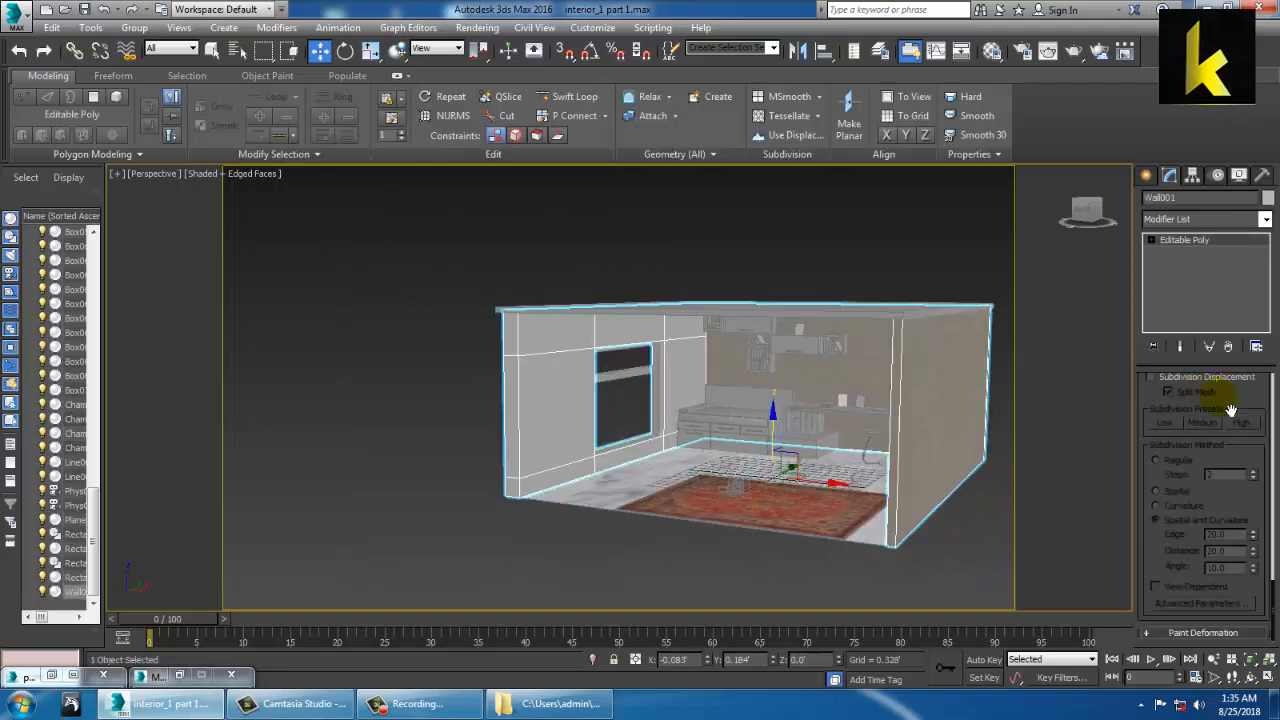
left_click(1150, 240)
left_click(1184, 291)
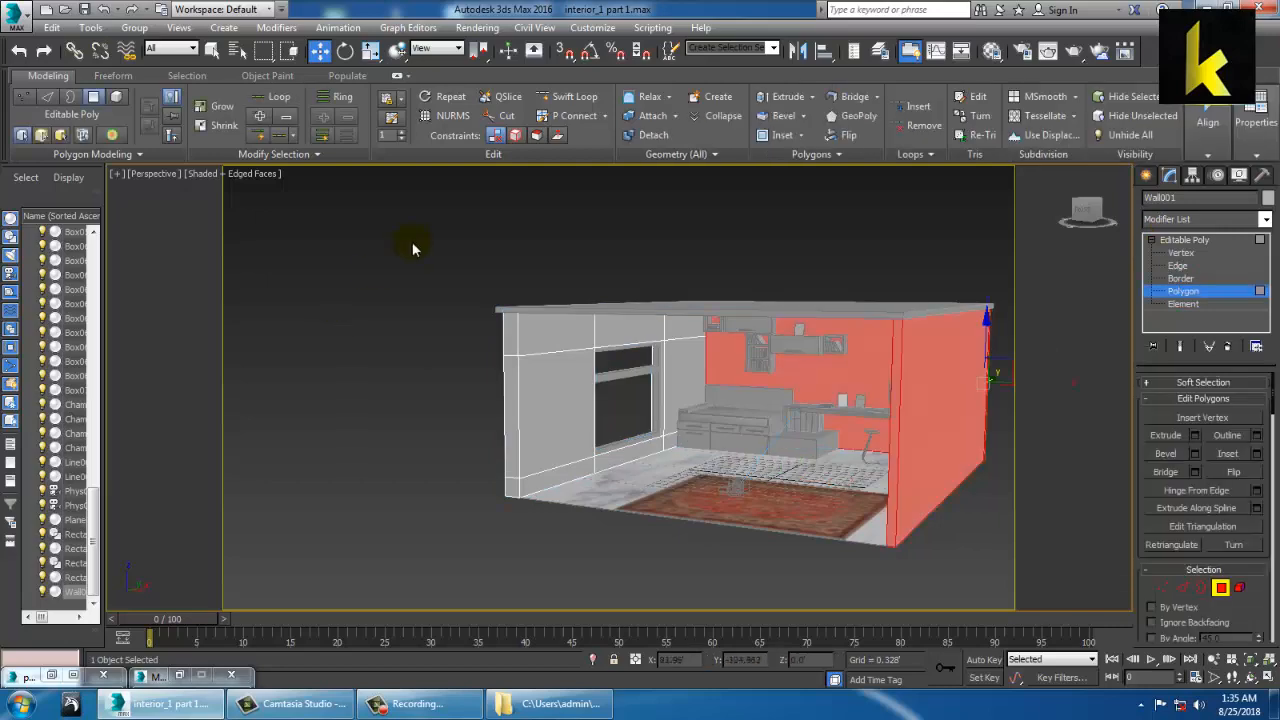
left_click_drag(657, 577, 681, 588)
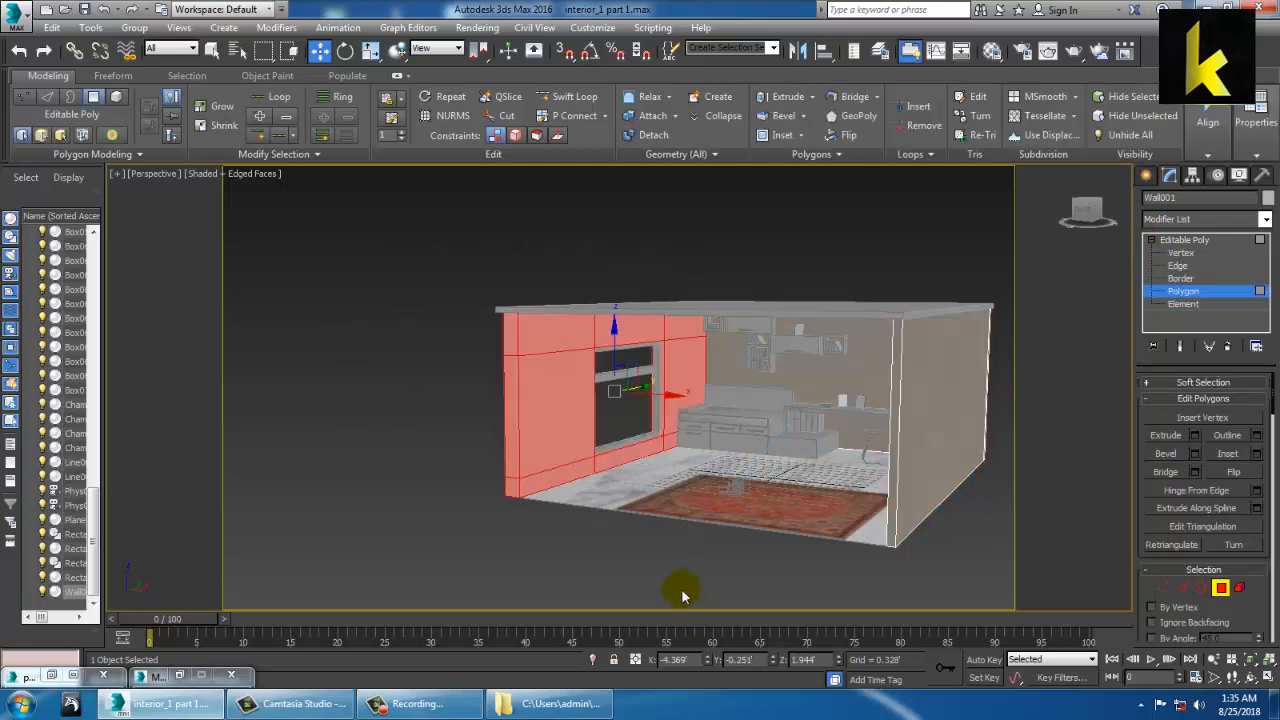
Set the material ID of the selected window-wall polygons to 2, with the Material Editor moved clear of the Modify panel
key("m")
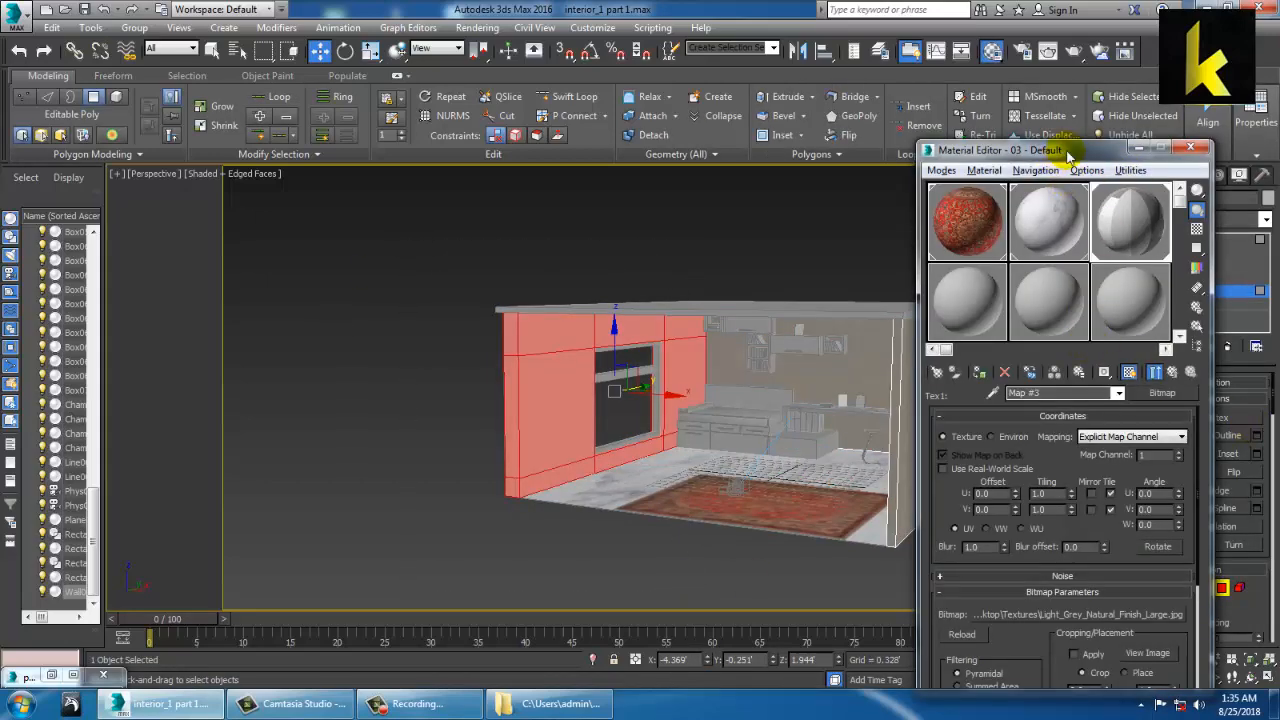
left_click_drag(1068, 152, 412, 115)
scroll(1263, 611, "down", 8)
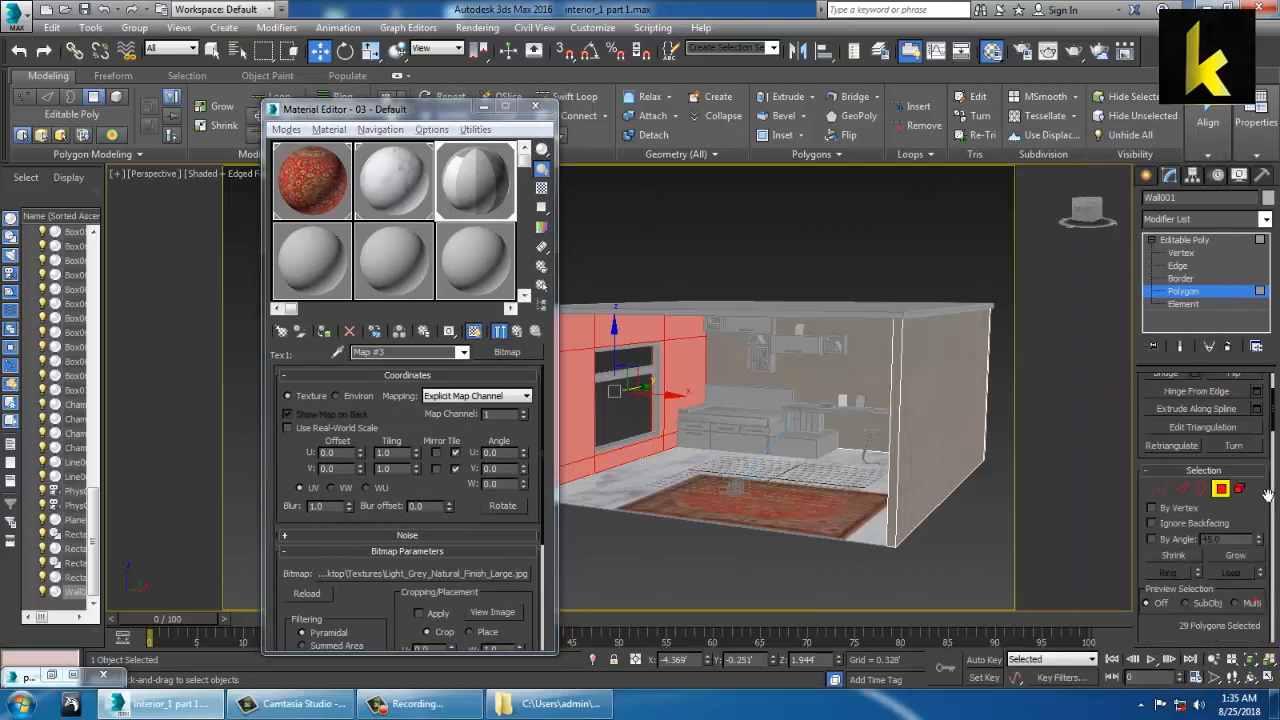
scroll(1272, 608, "down", 10)
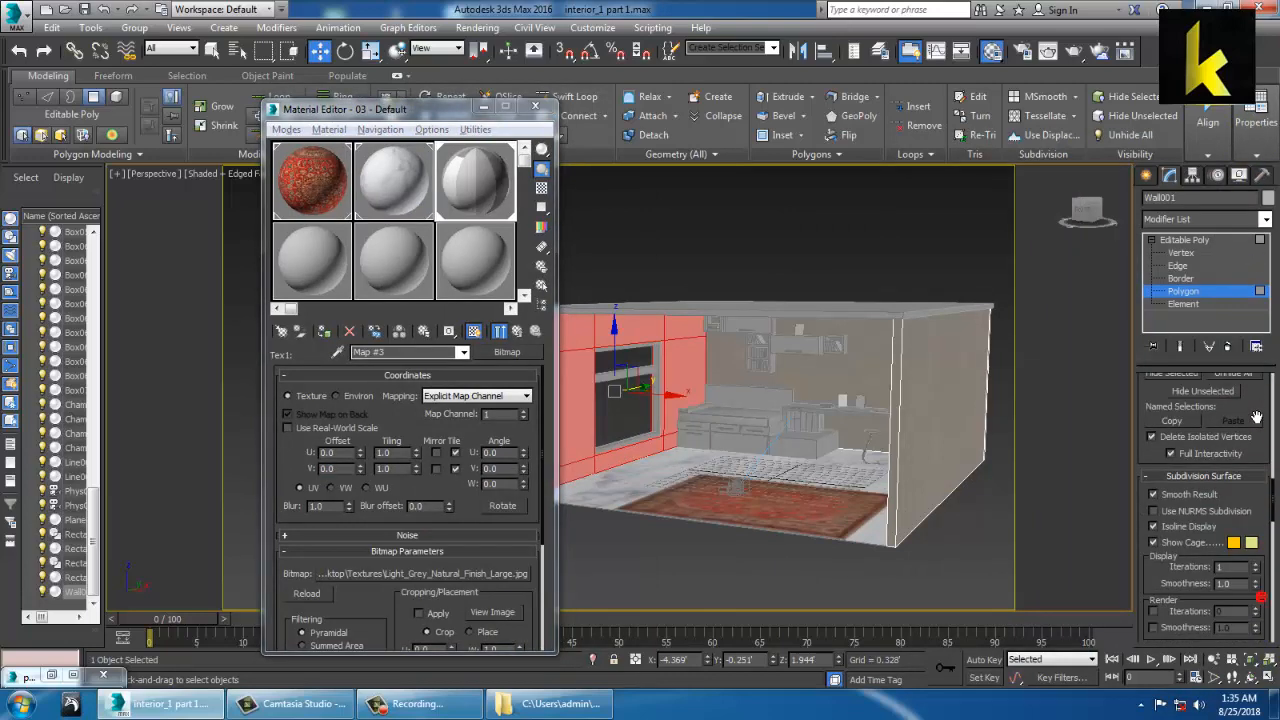
scroll(1250, 553, "down", 5)
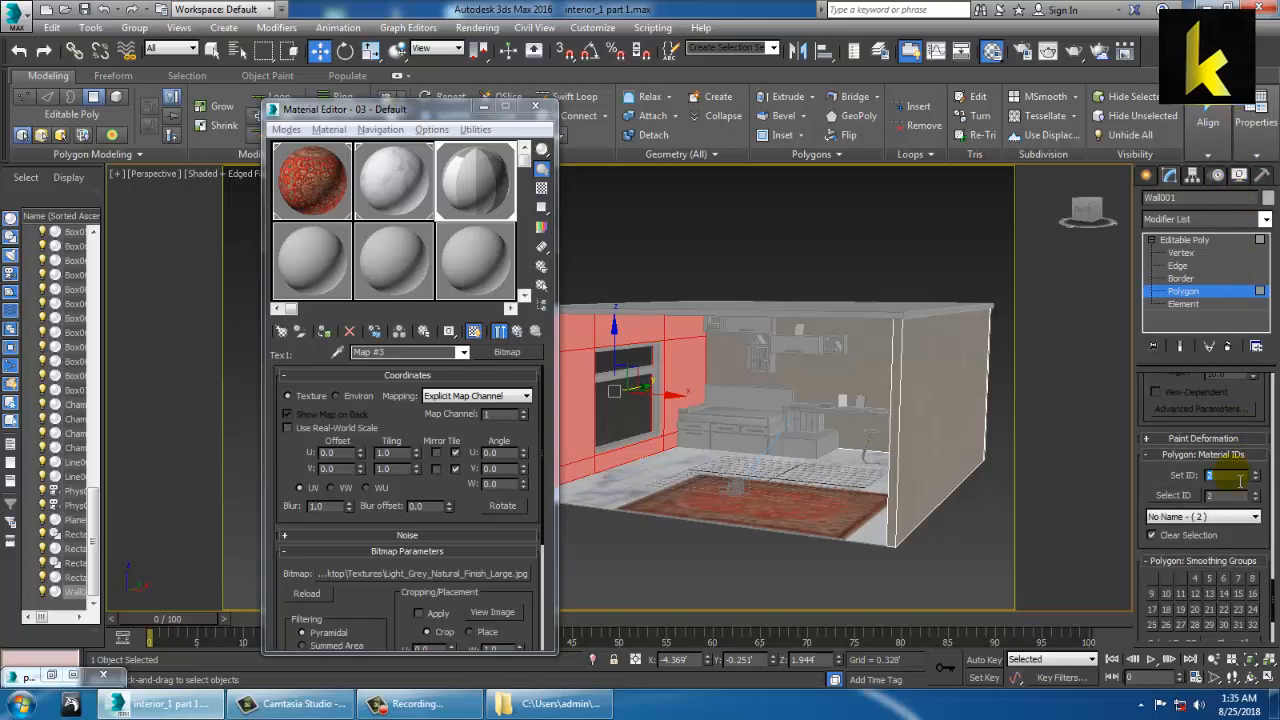
Choose a Bitmap map for ID 2 of the wall material's VRayMultiSubTex, bringing up the image file selection
left_click(475, 181)
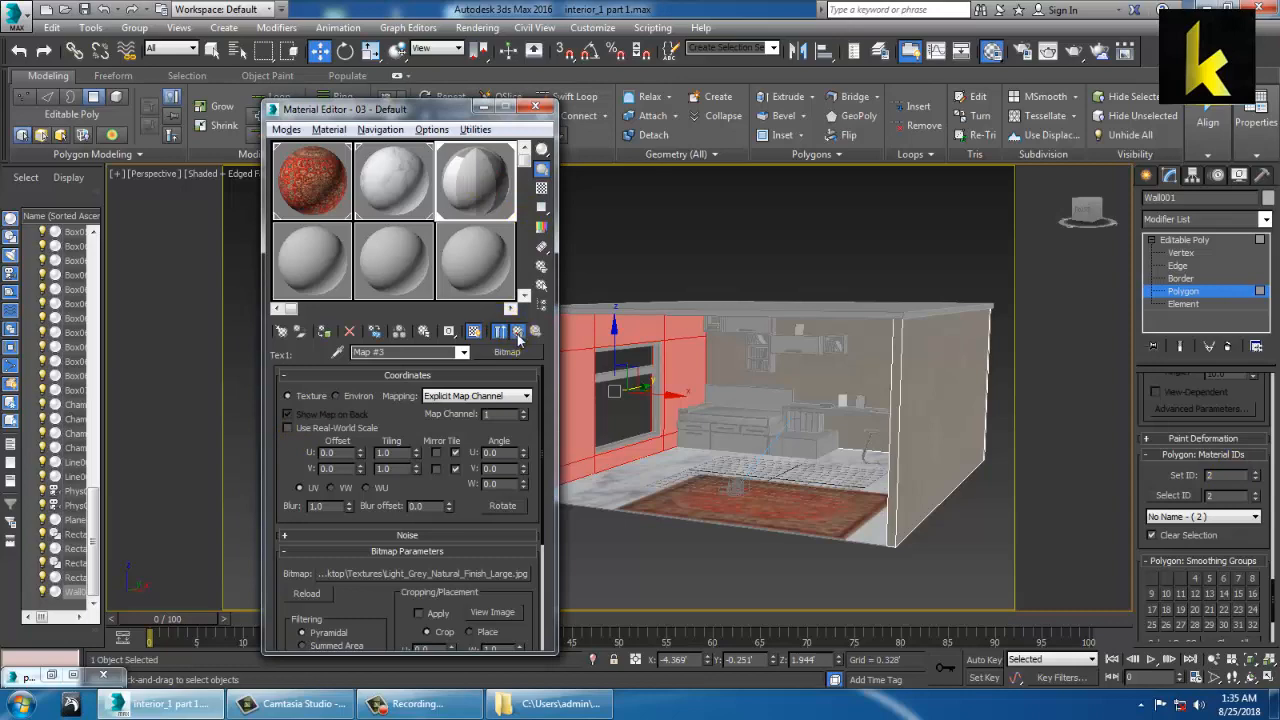
left_click(517, 335)
left_click(409, 458)
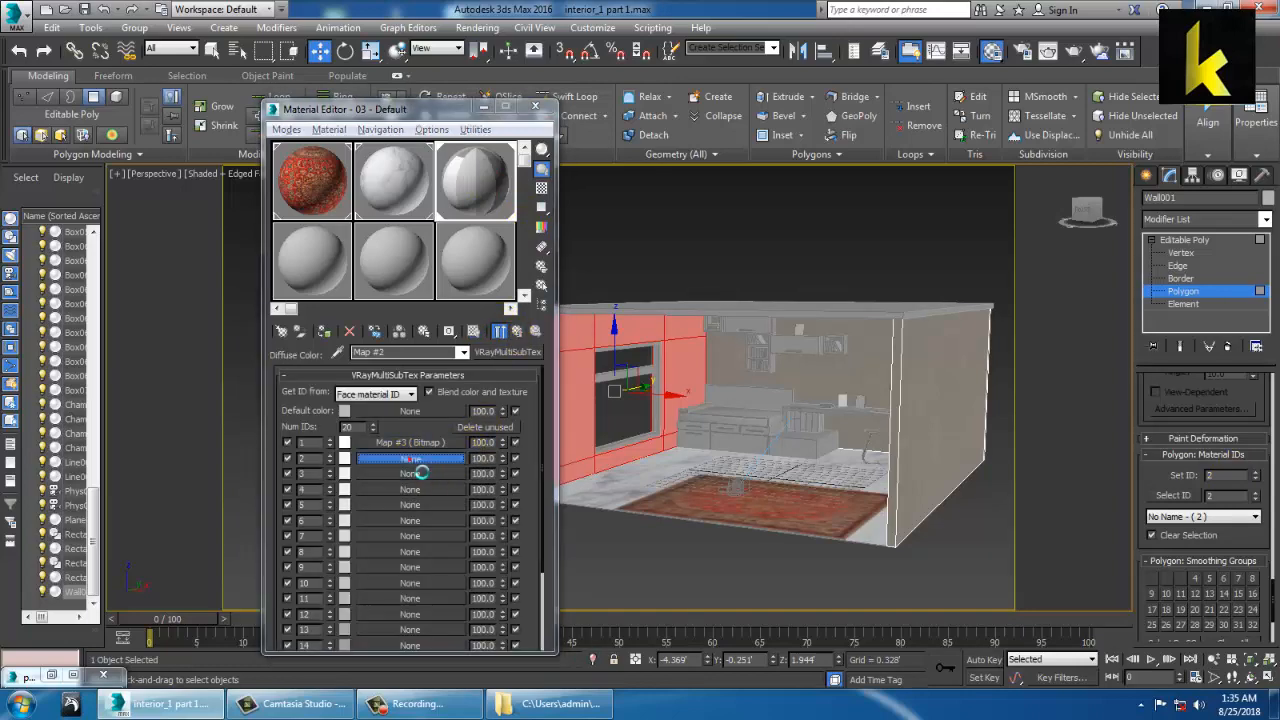
double_click(516, 170)
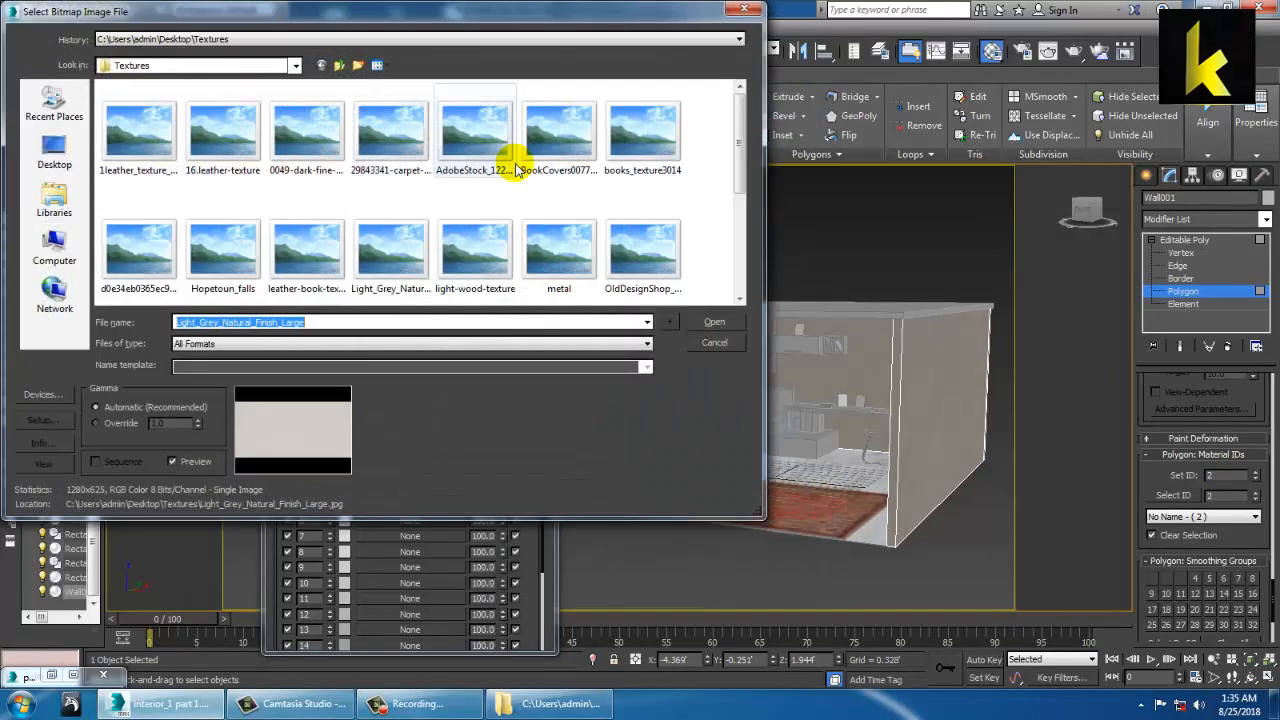
Look through the images in the Textures folder in Windows Photo Viewer, from the leather texture to the white paint texture
left_click(135, 135)
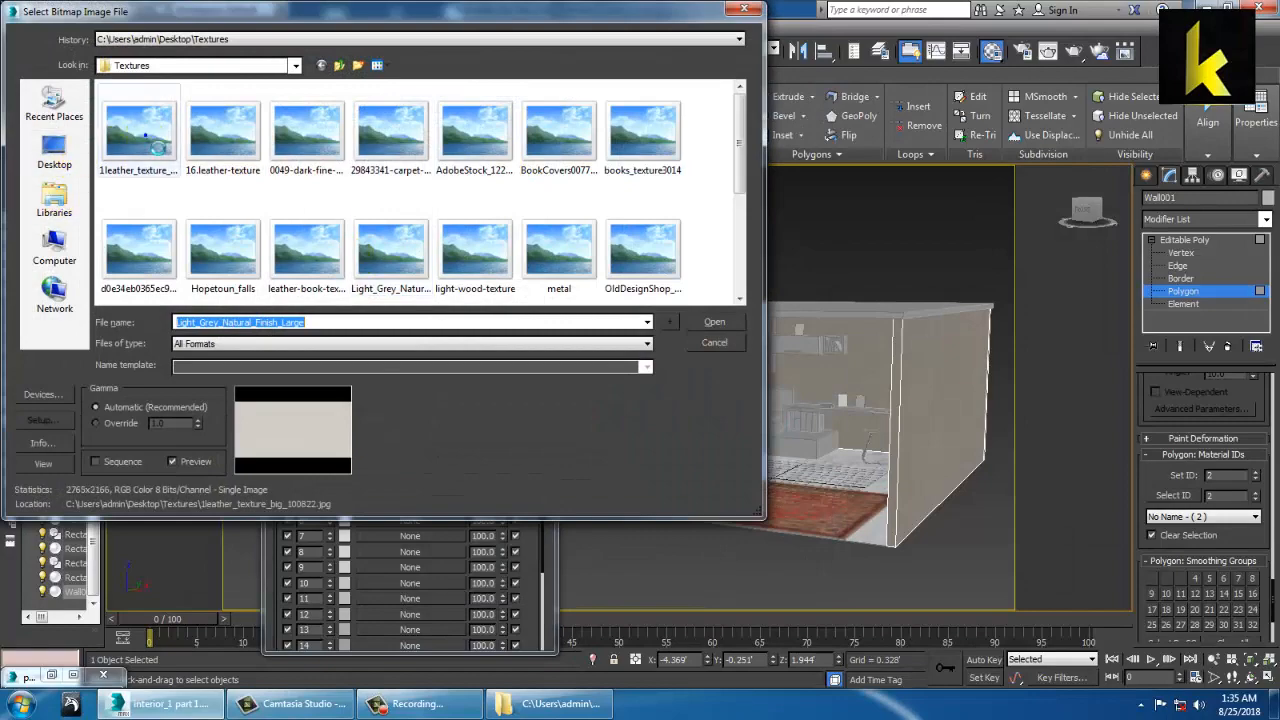
right_click(146, 137)
left_click(189, 170)
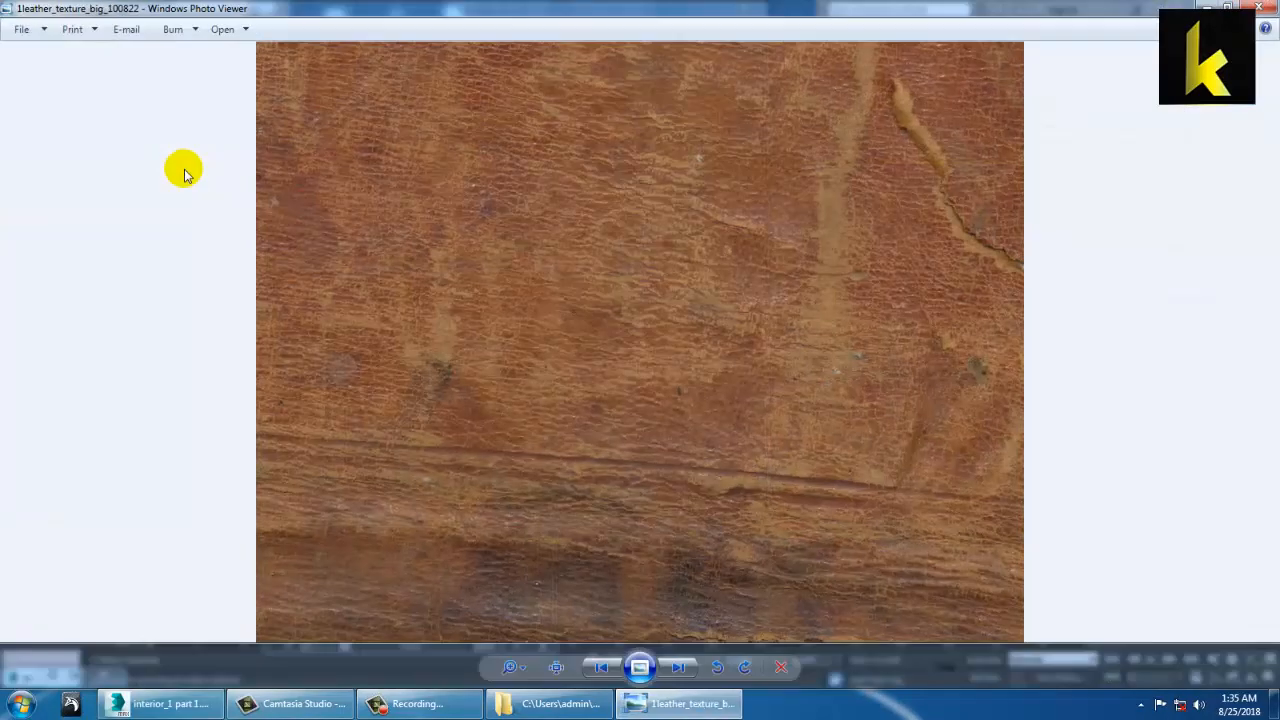
key("Left")
key("Left")
key("Left")
key("Left")
key("Left")
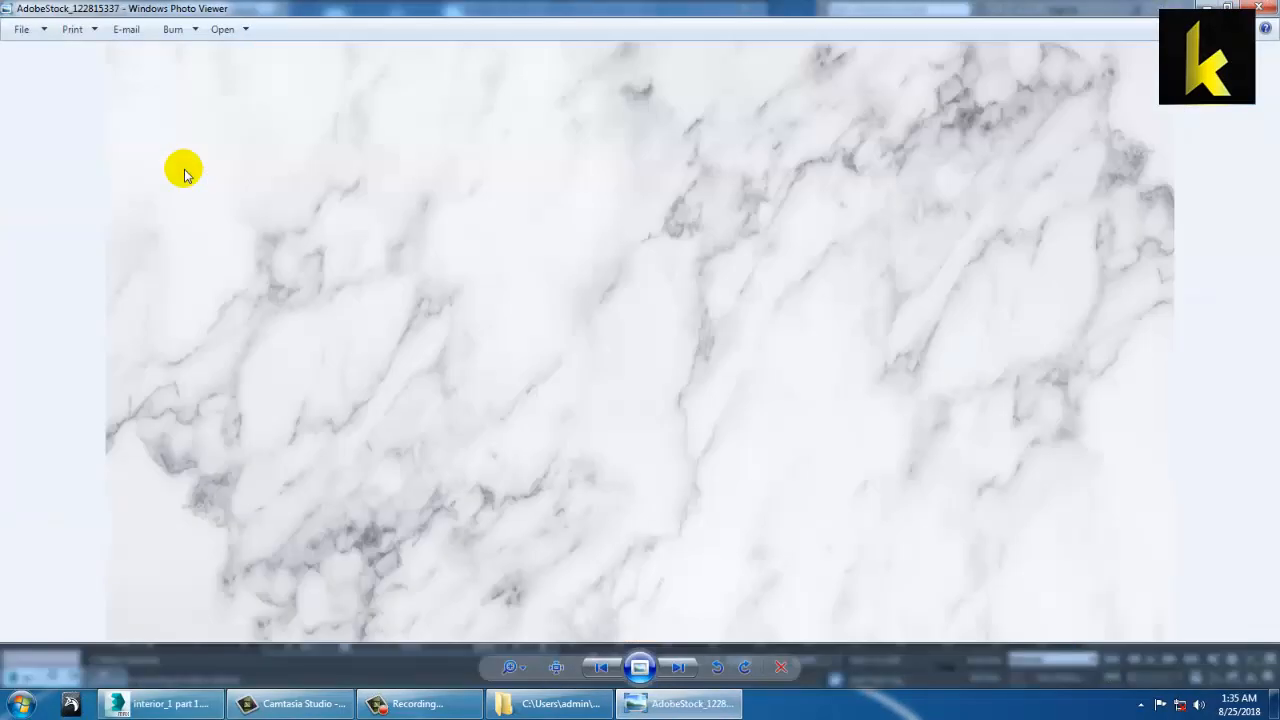
key("Left")
key("Left")
key("Left")
key("Left")
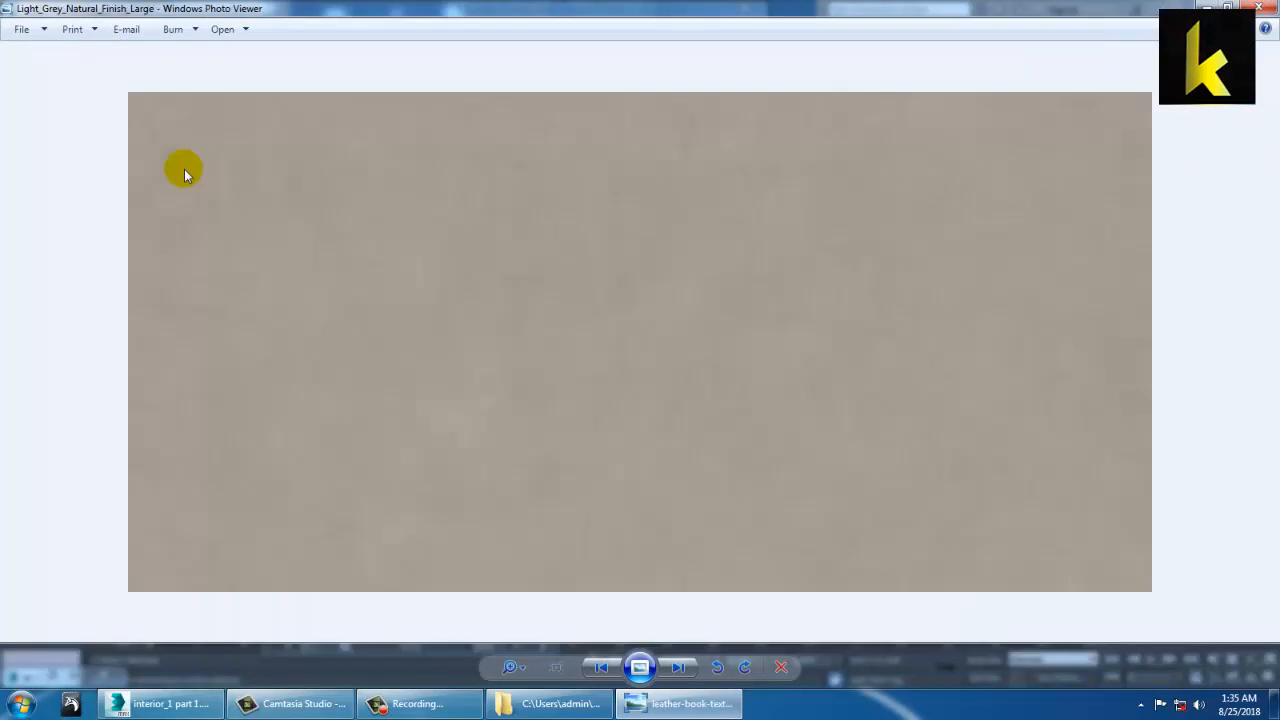
key("Left")
key("Left")
key("Left")
key("Left")
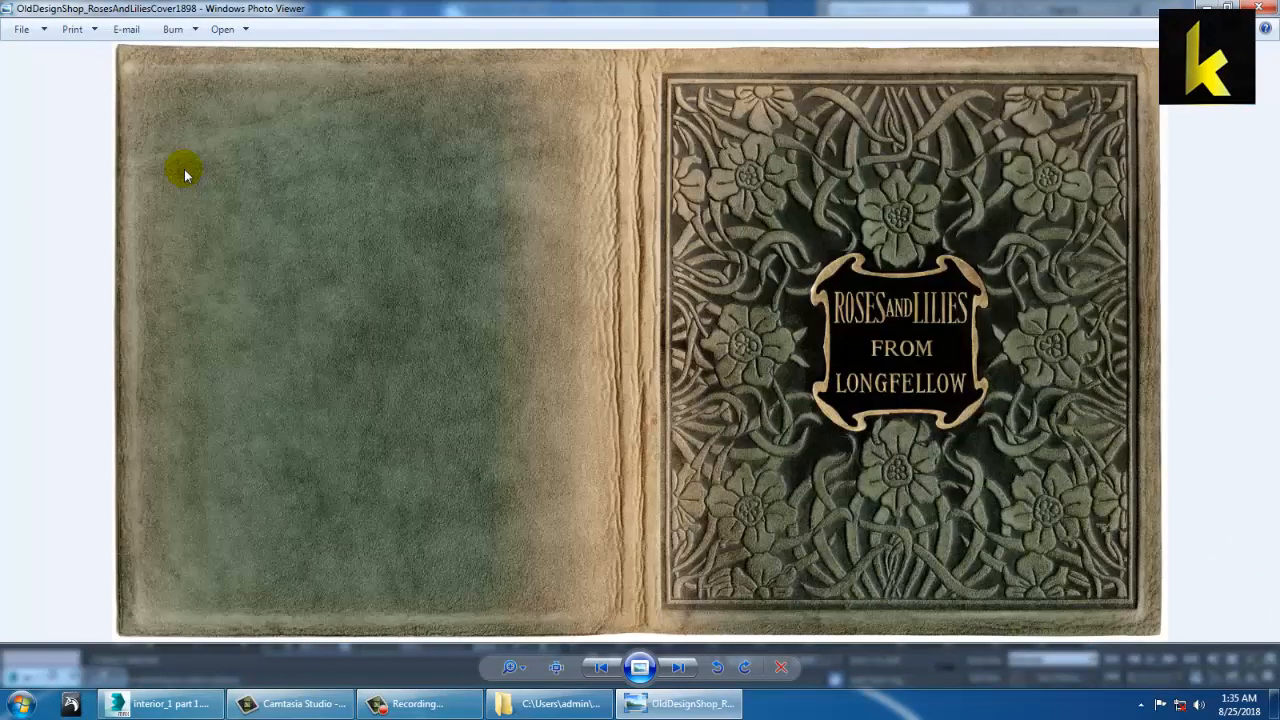
key("Left")
key("Left")
key("Left")
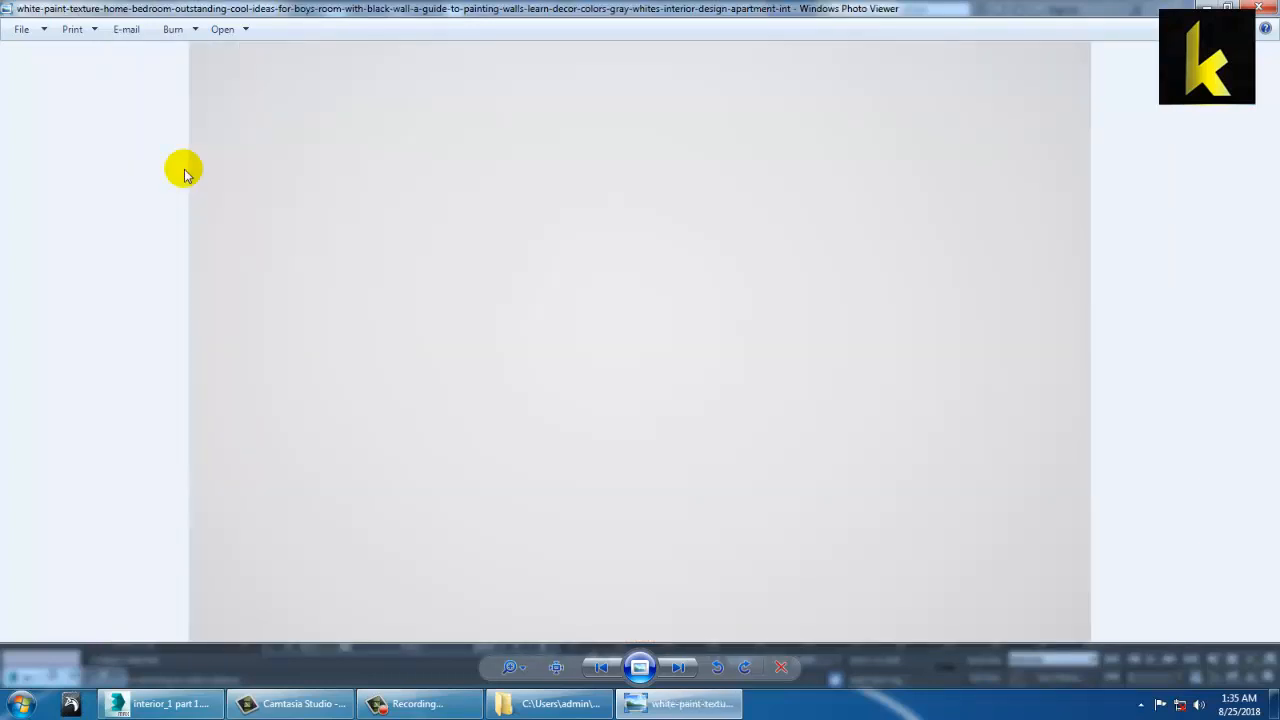
left_click(1258, 8)
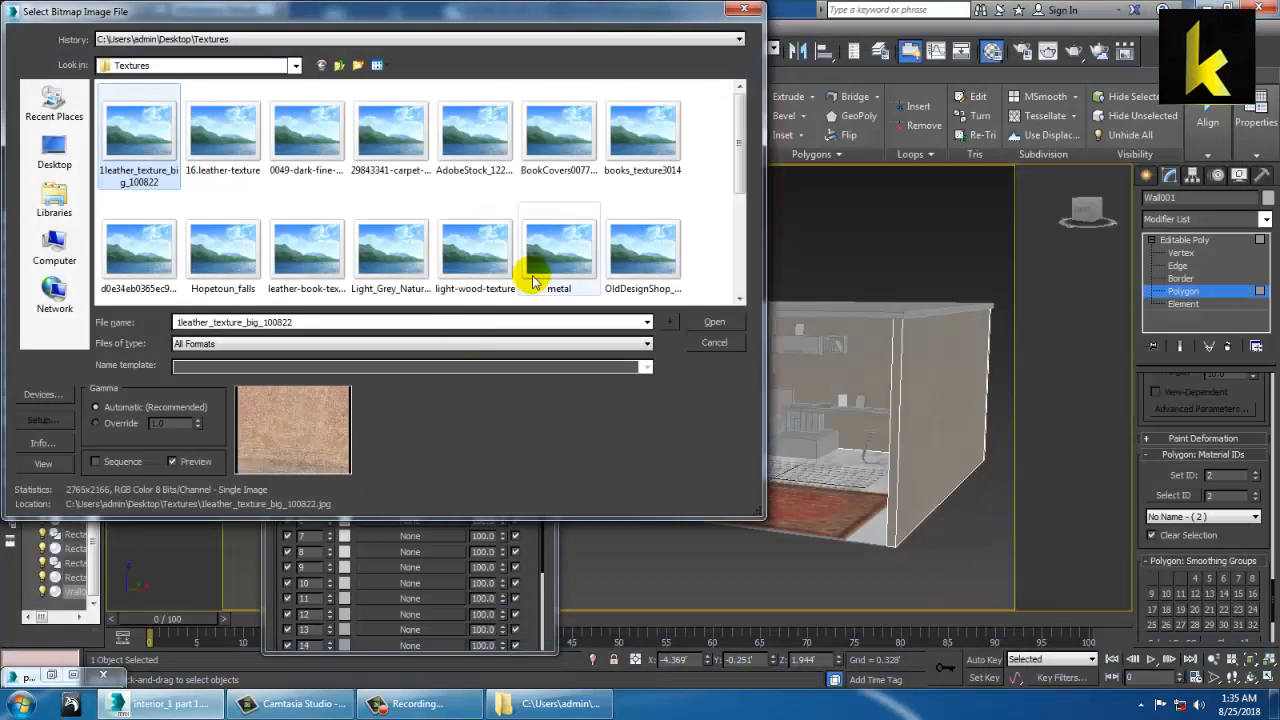
Load the white-paint-texture image from the Textures folder as the bitmap for ID 2
left_click(533, 283)
key("w")
left_click(535, 185)
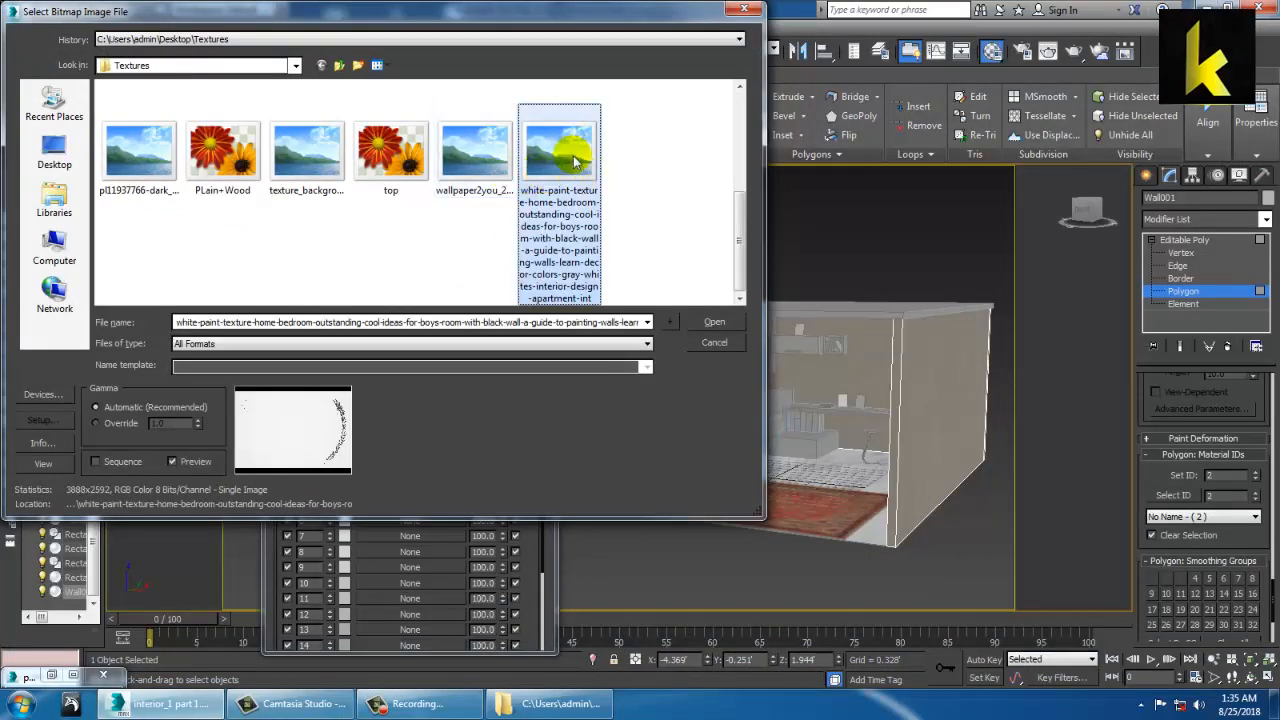
right_click(576, 160)
left_click(617, 191)
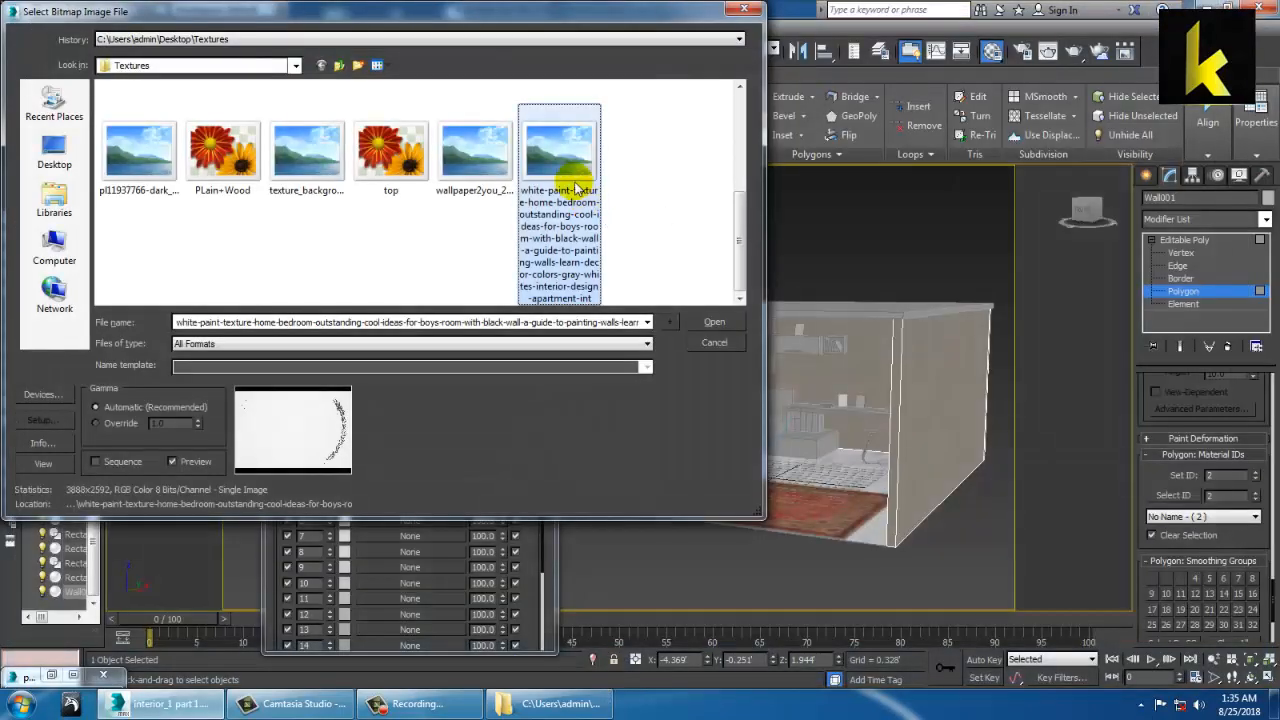
double_click(560, 194)
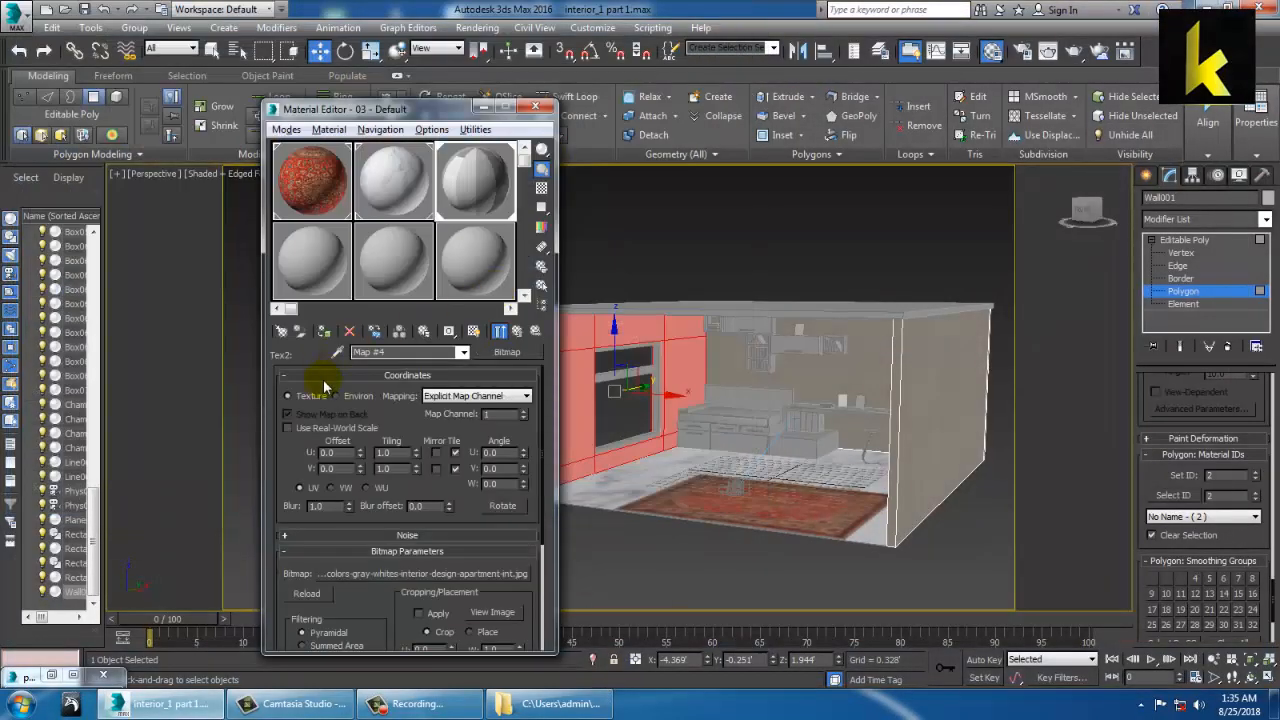
Assign the wall material to the selected window-wall polygons, show the white paint map in the viewport, and return to the VRayMultiSubTex level
left_click(326, 335)
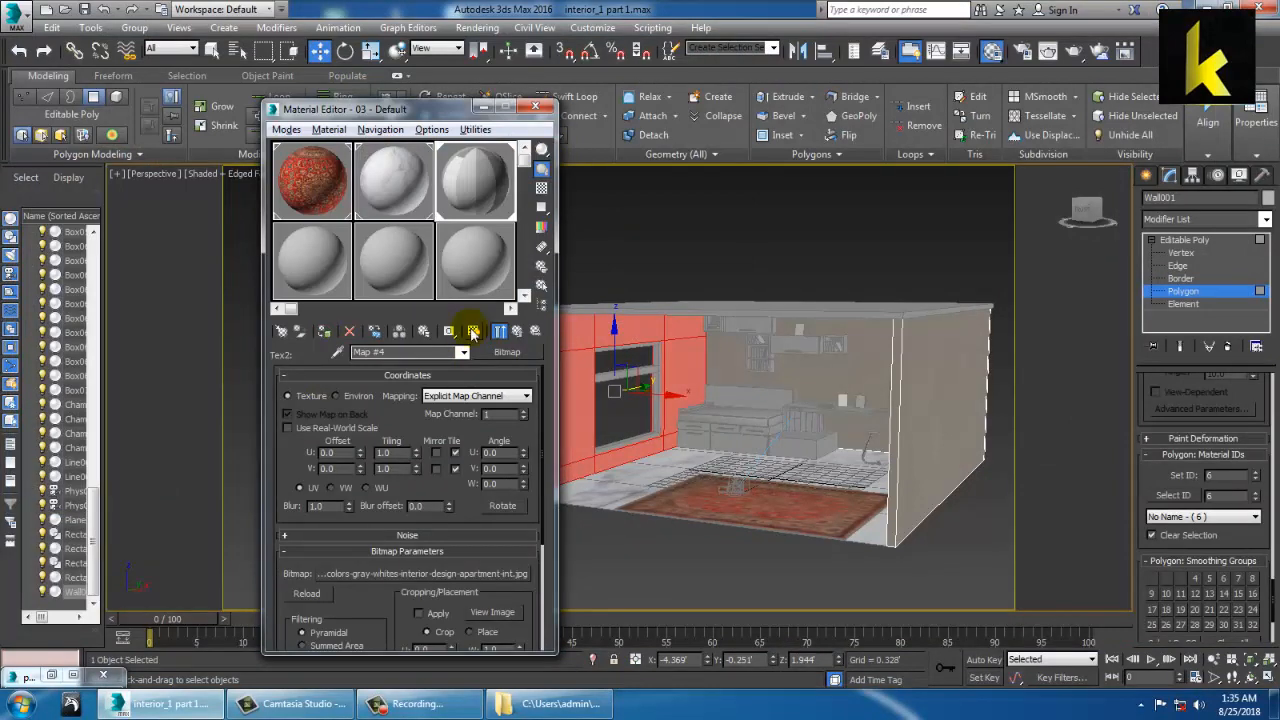
left_click(474, 333)
scroll(800, 380, "up", 5)
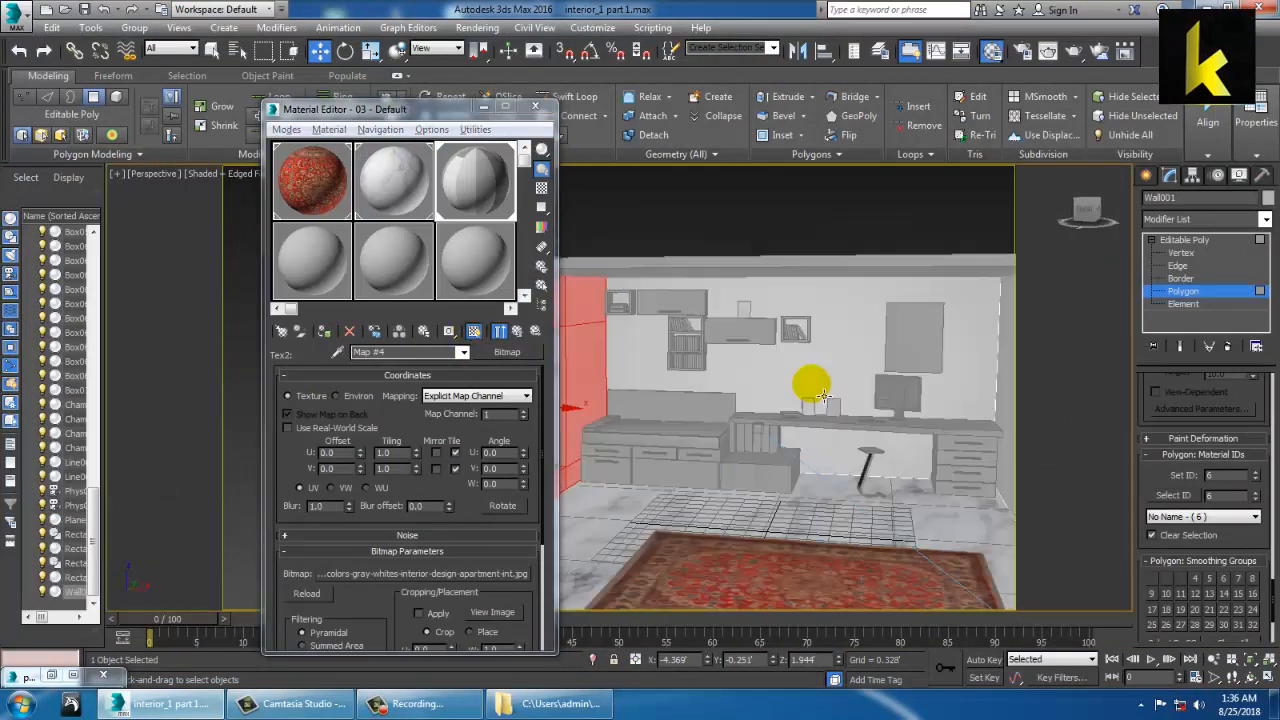
middle_click_drag(822, 395, 723, 403, "alt")
left_click(517, 333)
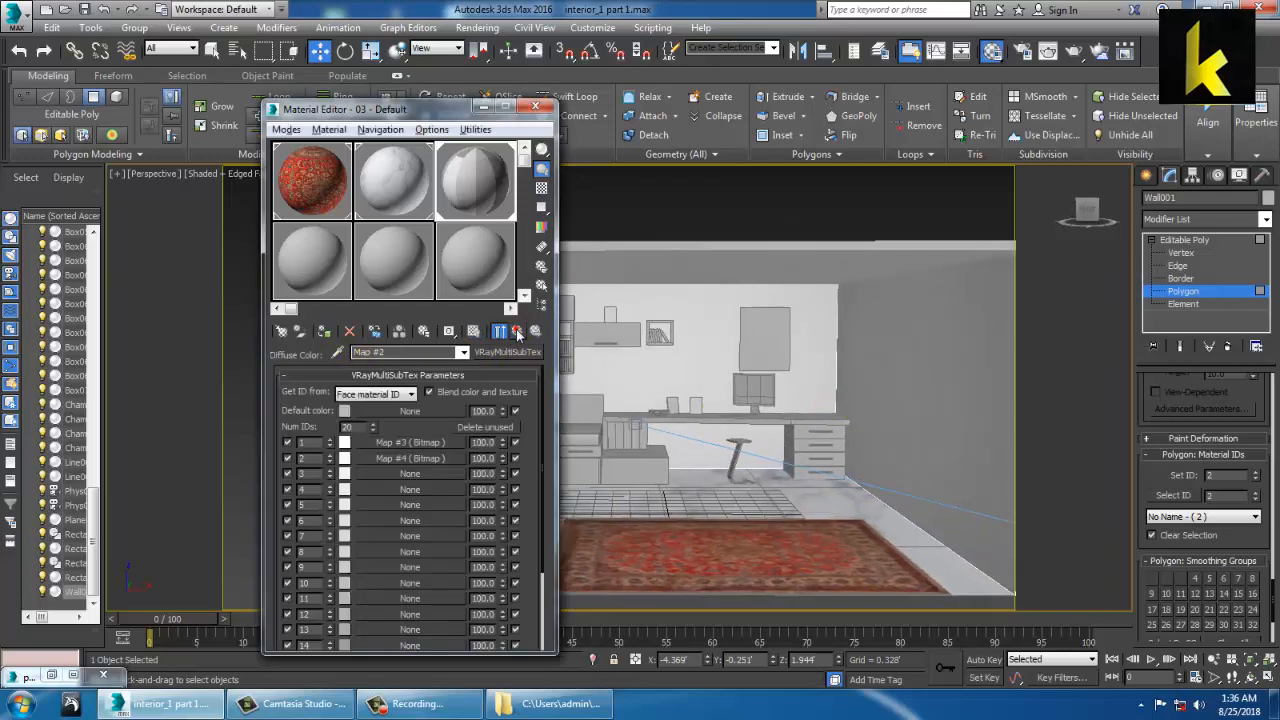
left_click(498, 331)
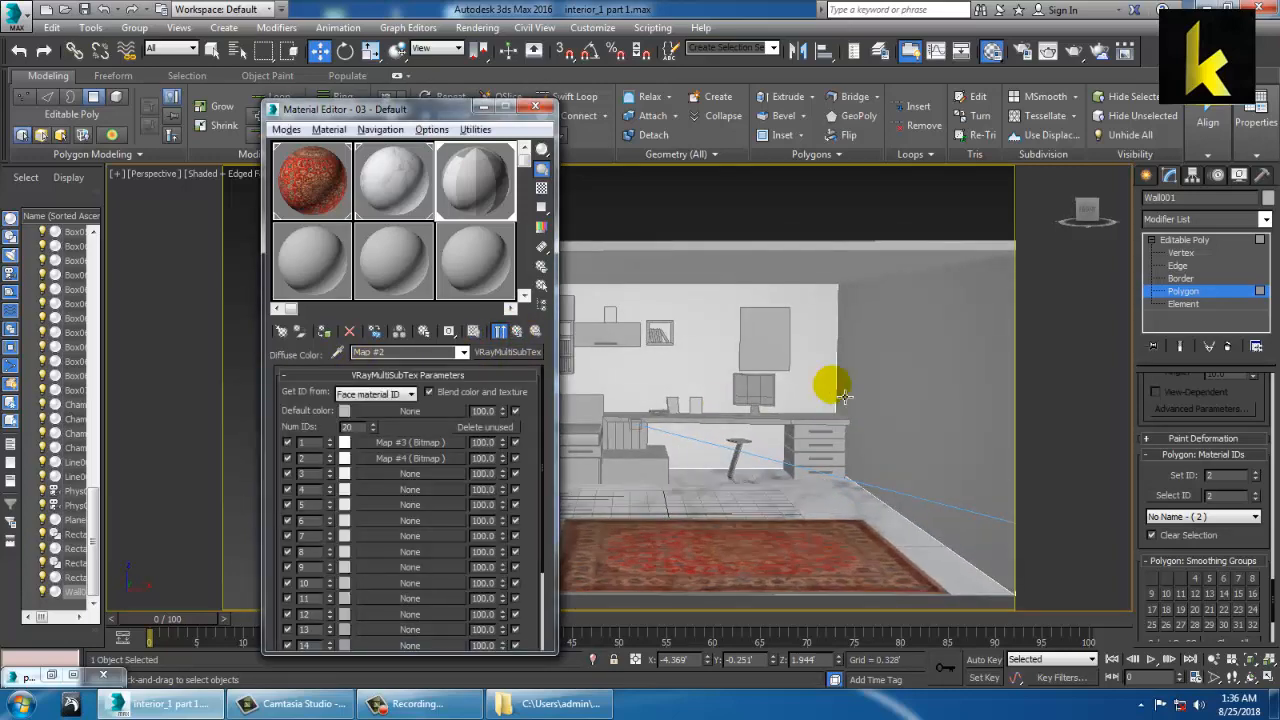
mouse_move(829, 386)
middle_mouse_down("alt")
mouse_move(794, 386)
mouse_move(882, 402)
middle_mouse_up("alt")
scroll(882, 402, "down", 4)
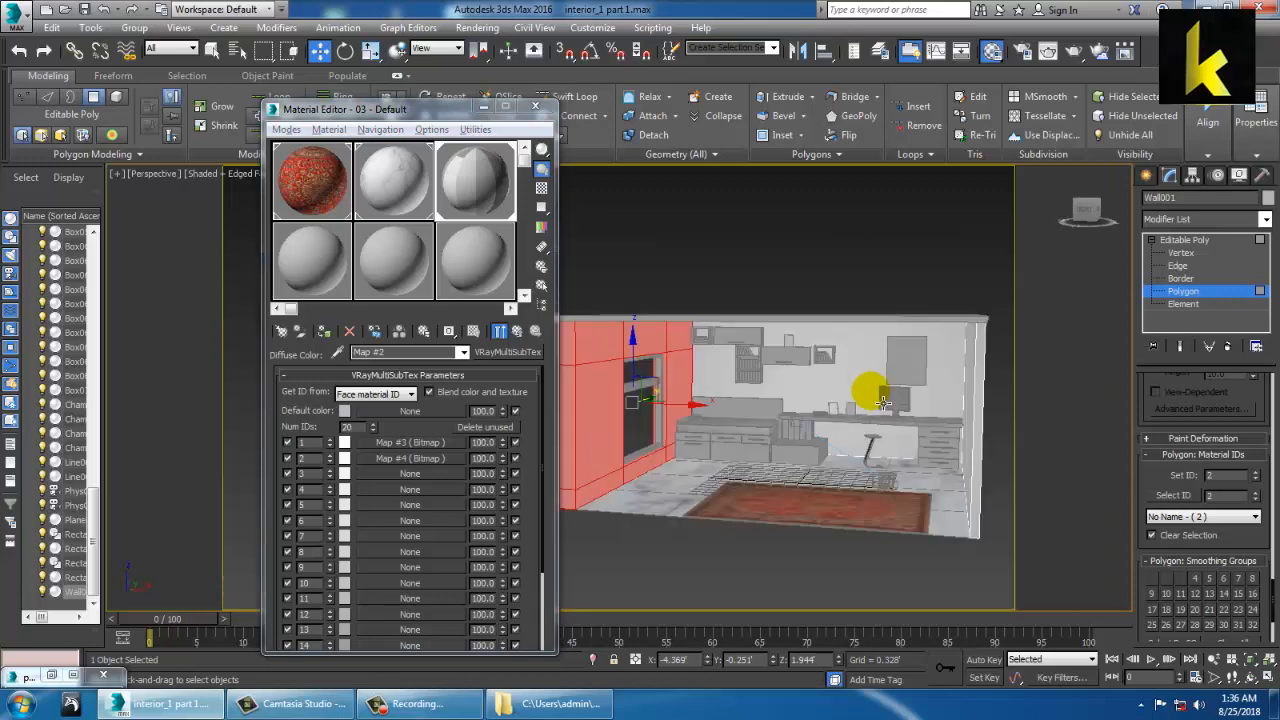
Add a UVW Map modifier with Box mapping to Wall001 and clear the selection
left_click(1265, 220)
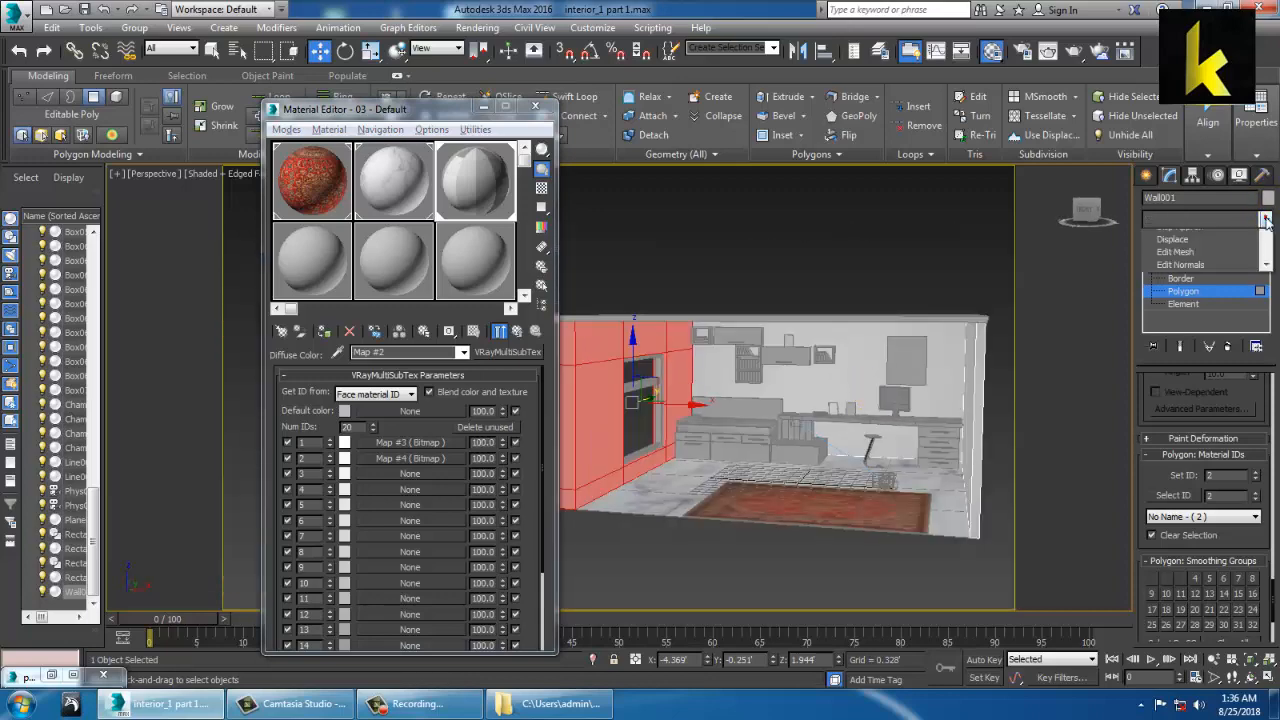
key("u")
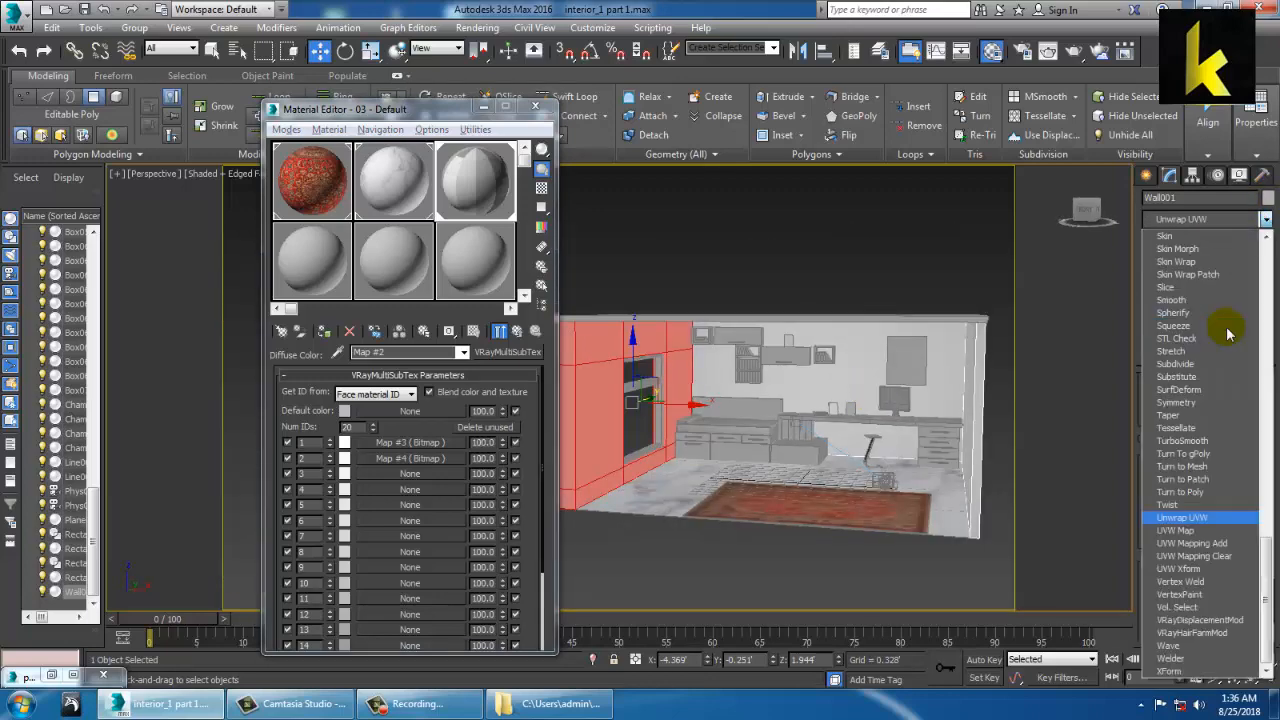
left_click(1190, 531)
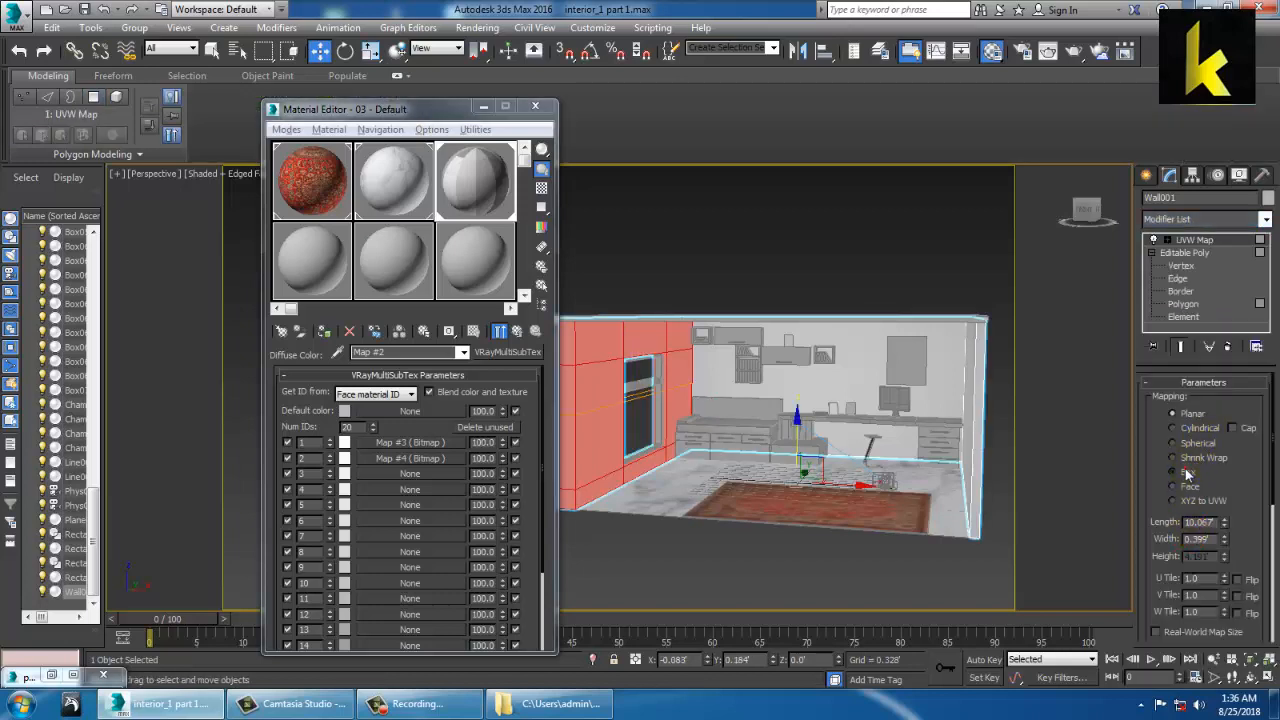
left_click(1187, 472)
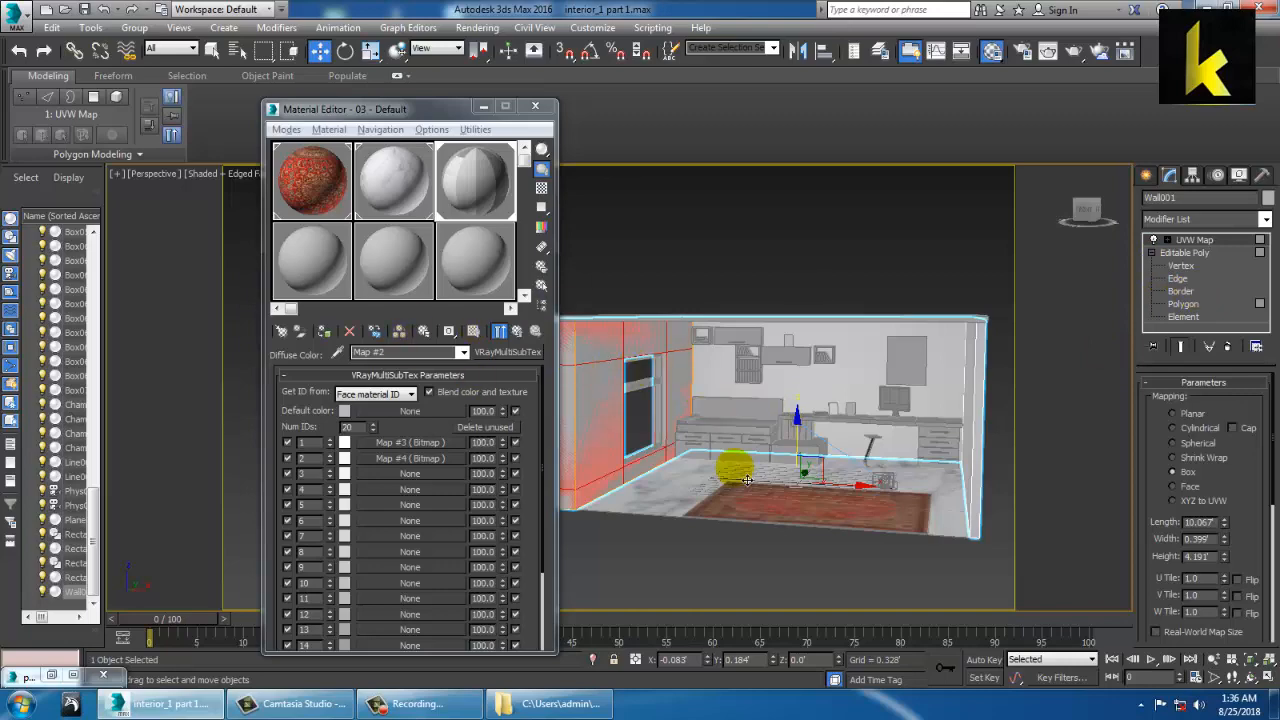
middle_click_drag(785, 472, 775, 400, "alt")
left_click(733, 271)
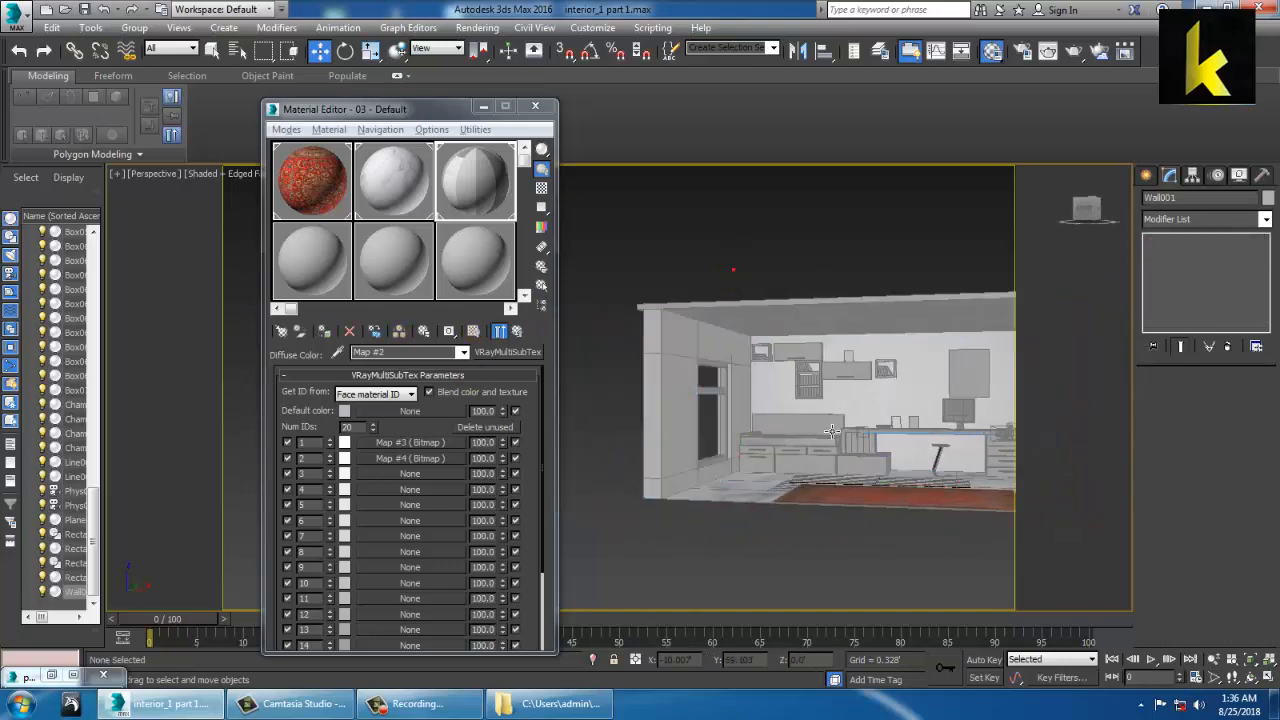
Examine how the textures look on the room's walls from several close and distant views
scroll(812, 445, "up", 4)
middle_click_drag(832, 432, 584, 408, "alt")
middle_click_drag(698, 414, 770, 408, "alt")
middle_click_drag(770, 408, 718, 461)
scroll(718, 461, "up", 4)
middle_click_drag(812, 429, 572, 449)
scroll(860, 407, "down", 1)
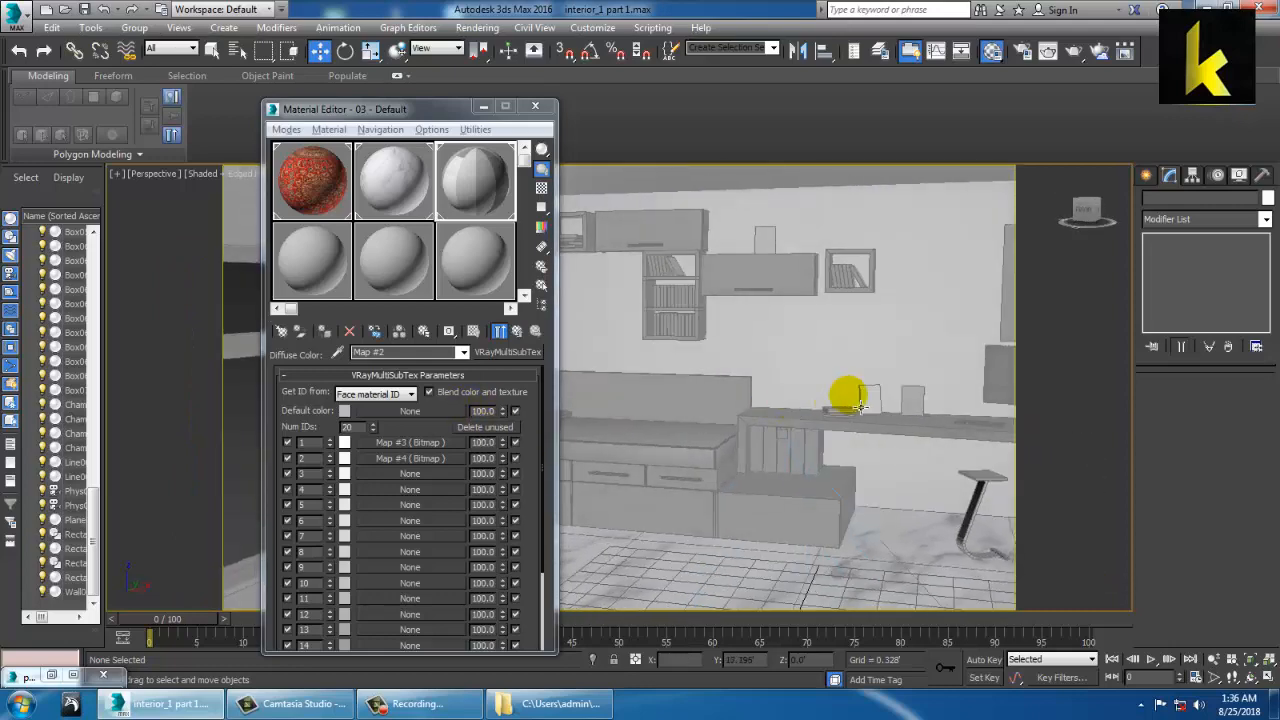
middle_click_drag(860, 407, 440, 408)
scroll(690, 430, "down", 4)
scroll(856, 509, "down", 6)
middle_click_drag(728, 430, 786, 480, "alt")
left_click_drag(655, 357, 754, 466)
middle_click_drag(754, 466, 735, 472, "alt")
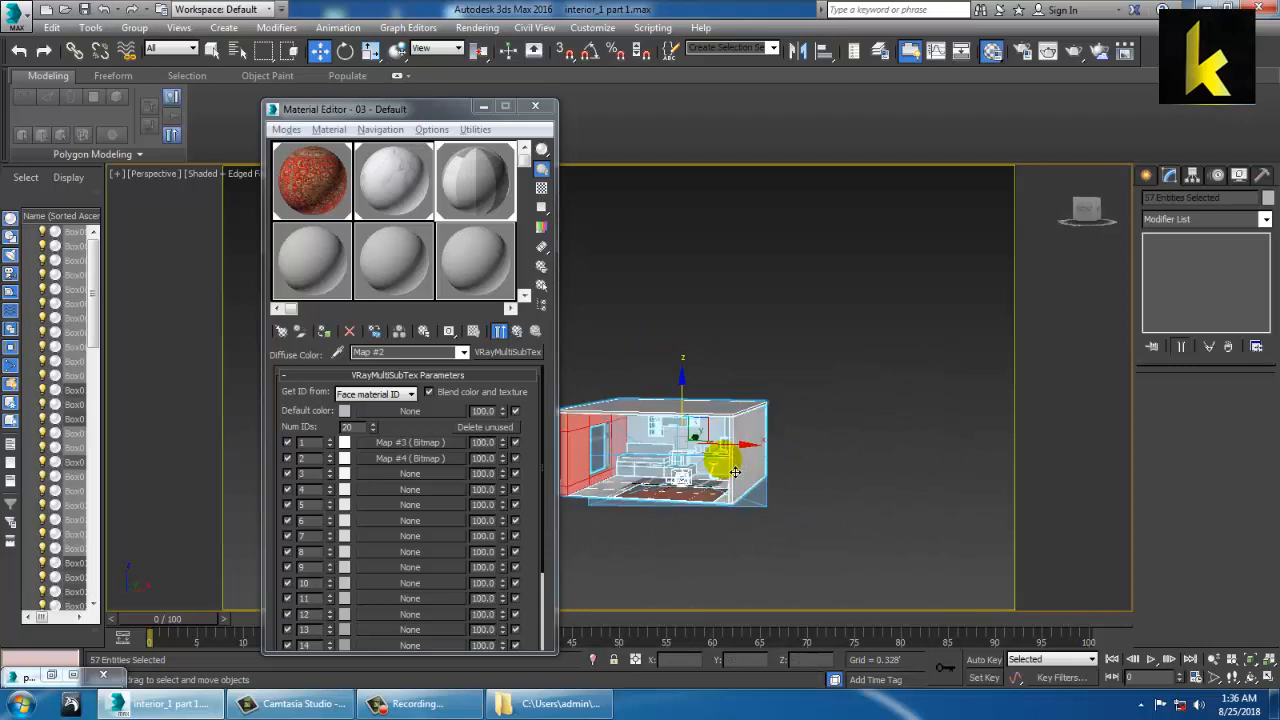
Reselect Wall001 and, in Polygon mode, select the polygons of the desk-side wall and the side wall opposite the window
left_click(740, 407)
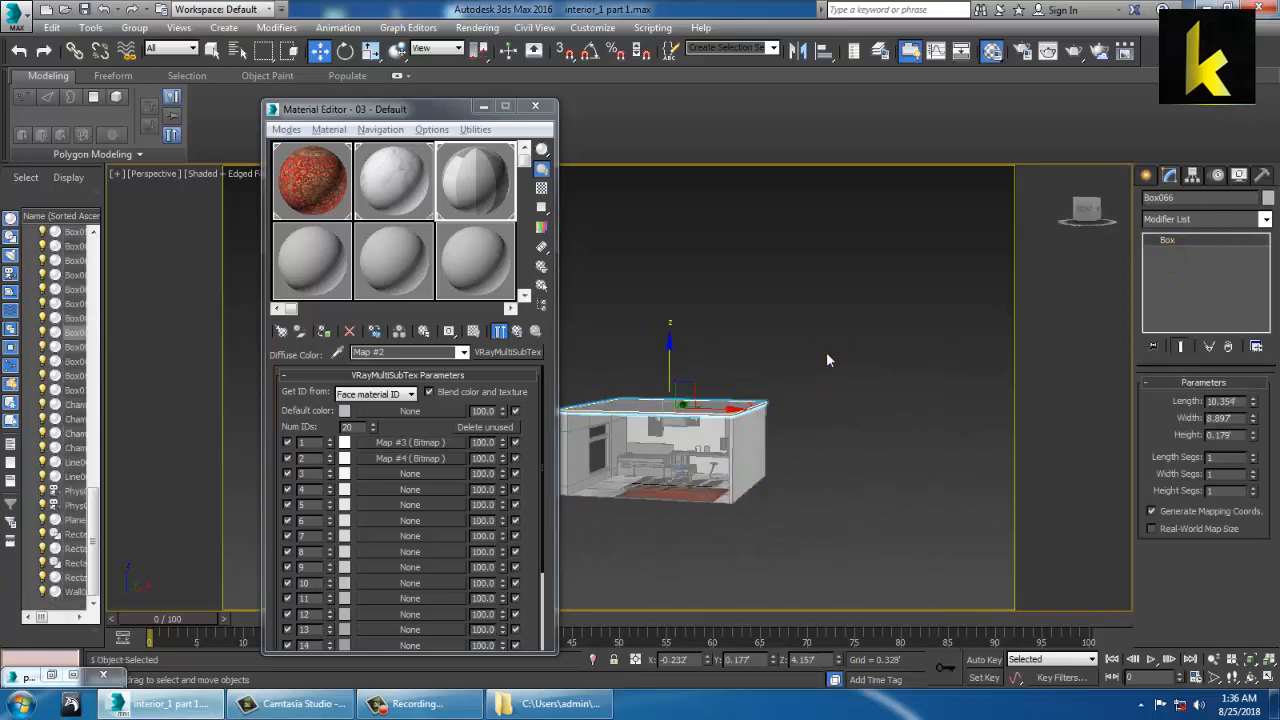
left_click(755, 468)
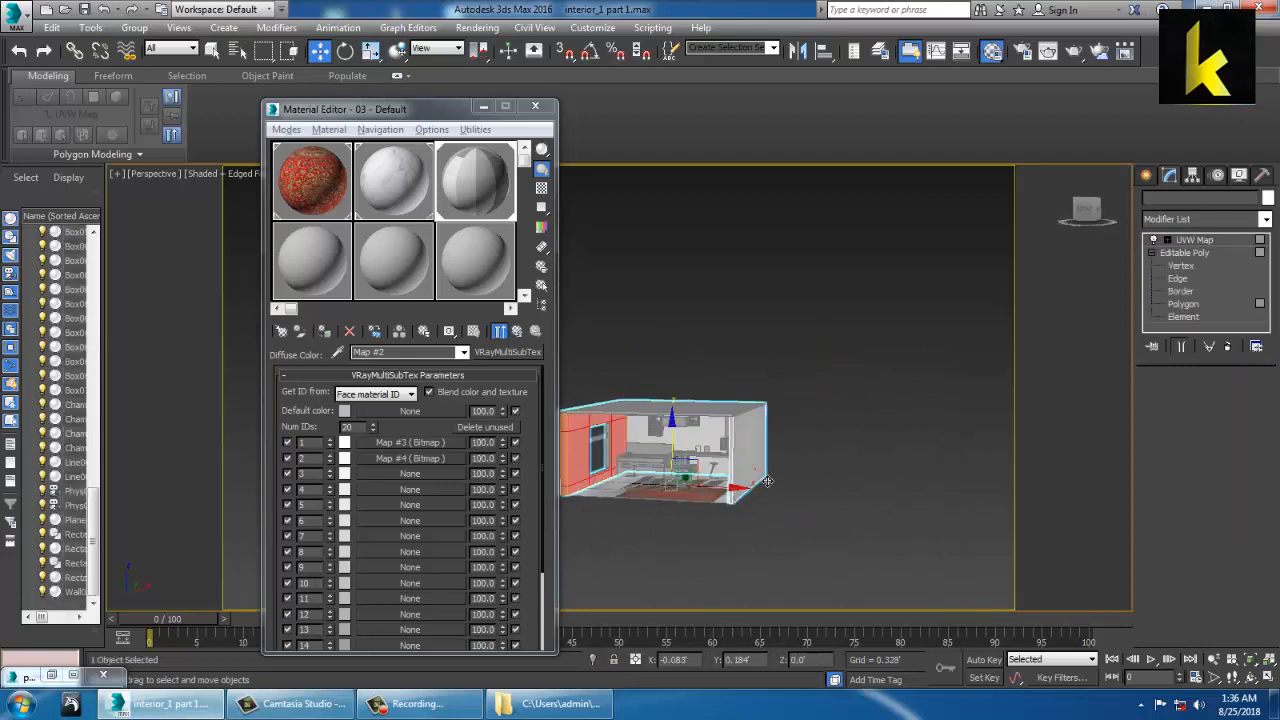
left_click(1183, 303)
middle_click_drag(737, 409, 848, 383, "alt")
left_click_drag(927, 562, 928, 564)
middle_click_drag(818, 455, 758, 452, "alt")
scroll(758, 452, "up", 3)
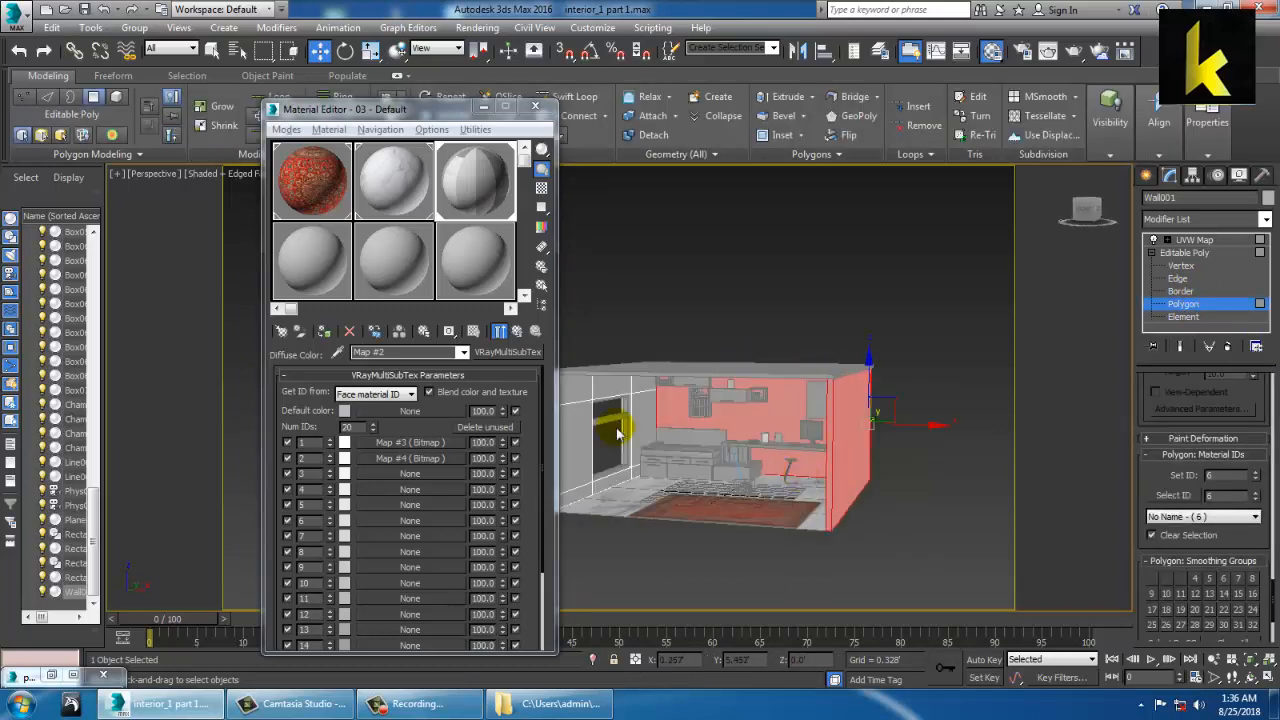
Assign the wall material to the selected polygons, show the ID 1 Light_Grey_Natural_Finish_Large map in the viewport, and clear the polygon selection
left_click(420, 443)
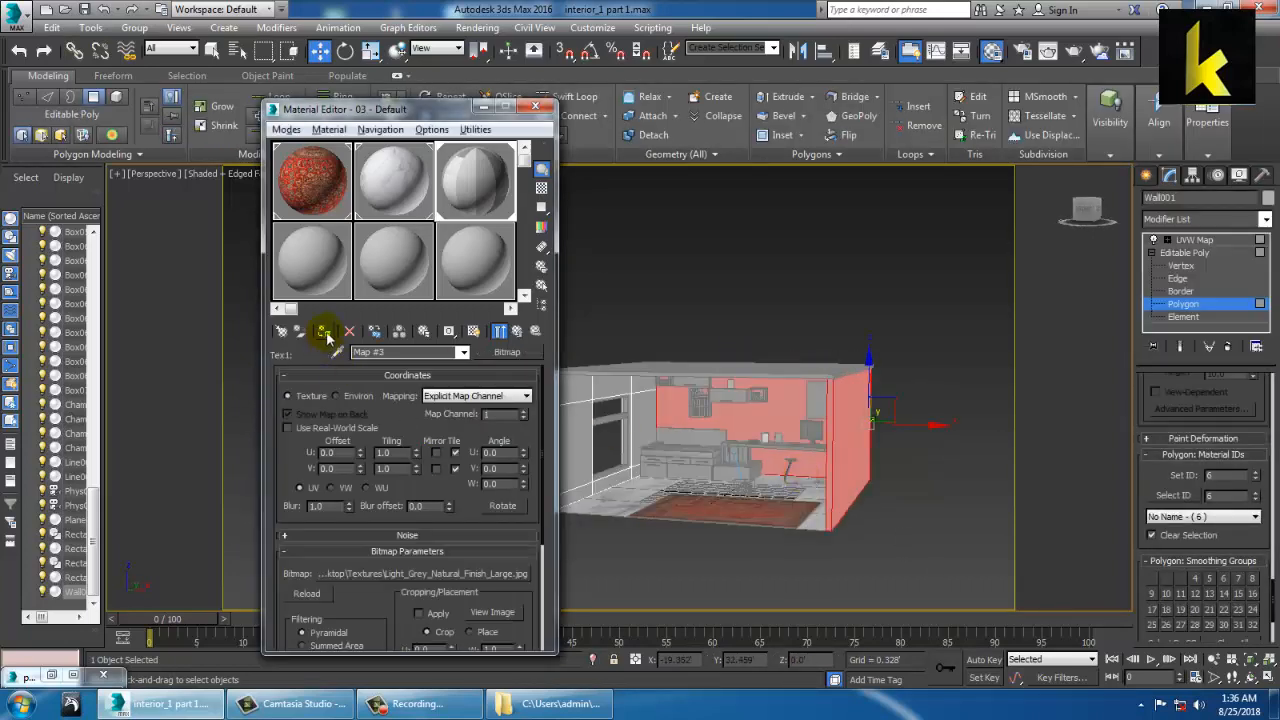
left_click(474, 331)
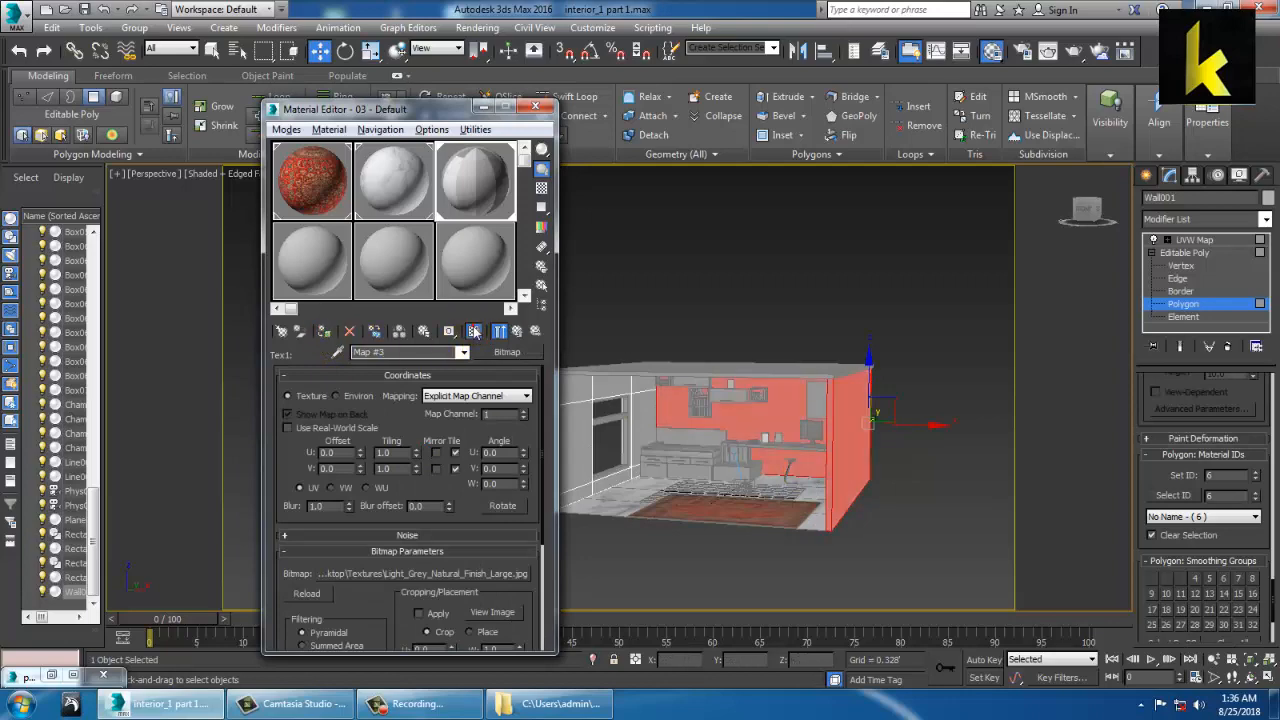
left_click(858, 309)
middle_click_drag(860, 334, 857, 457, "alt")
scroll(812, 444, "up", 5)
scroll(843, 444, "down", 5)
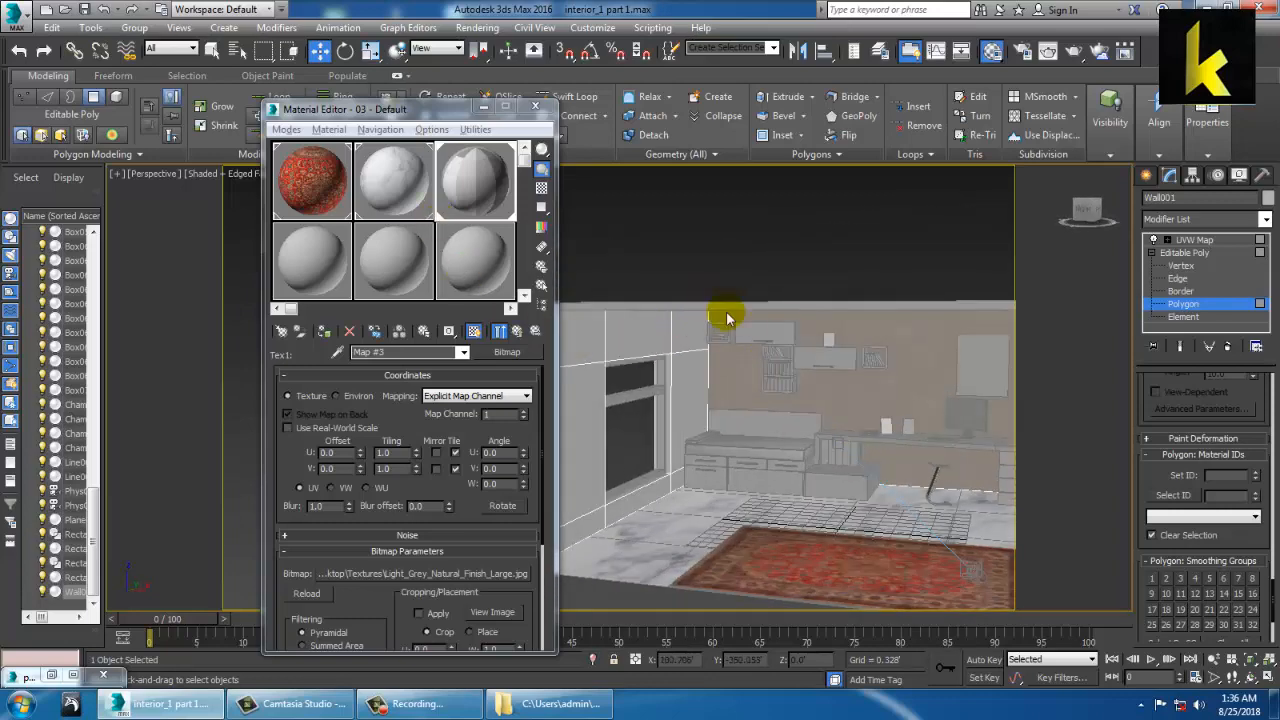
scroll(727, 318, "down", 4)
Leave Polygon mode and convert Wall001 with its UVW Map modifier to an Editable Poly
left_click(1174, 254)
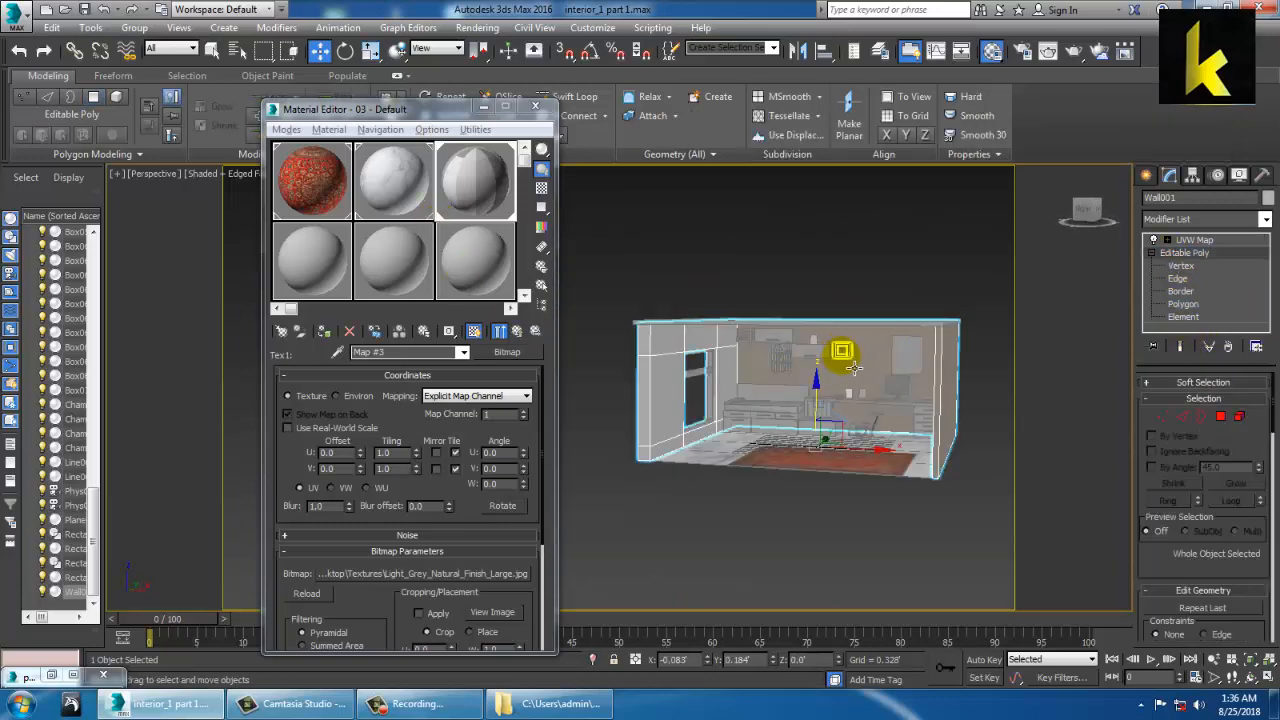
right_click(837, 354)
left_click(662, 420)
right_click(652, 408)
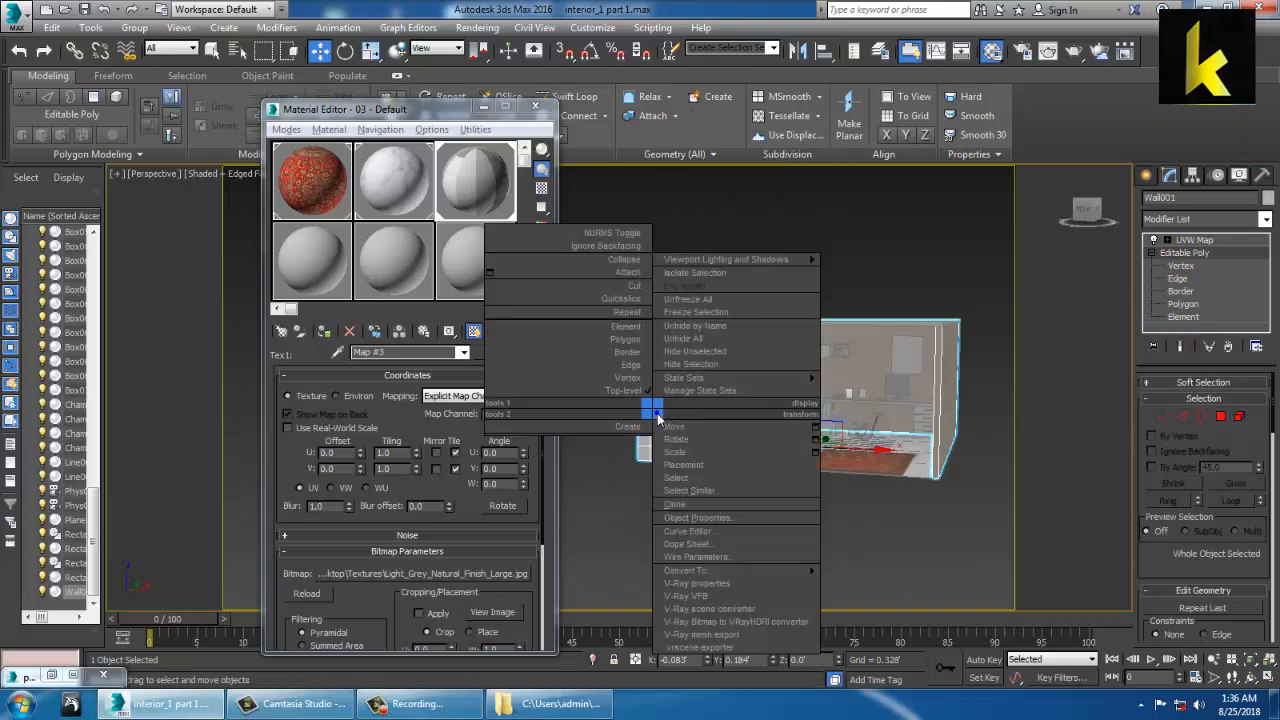
mouse_move(725, 574)
left_click(897, 584)
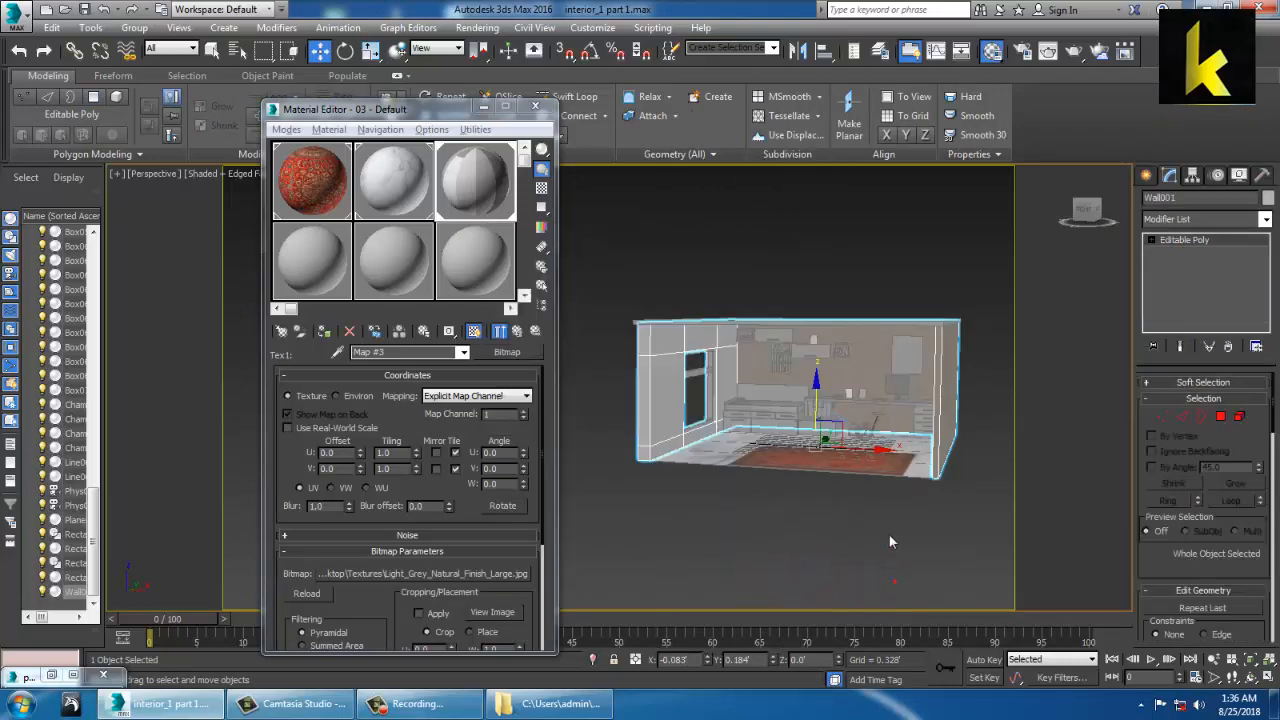
Clear the object selection and rename the wall material's VRayMultiSubTex map to "wall"
scroll(890, 528, "up", 10)
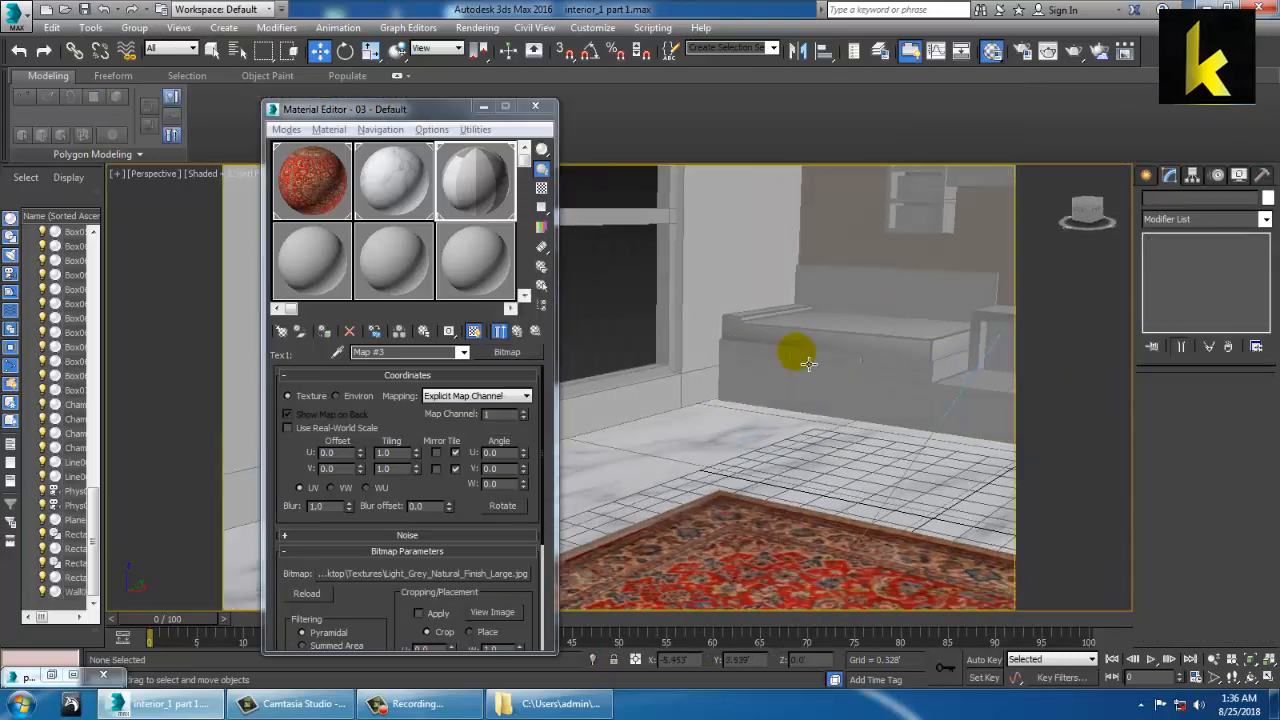
scroll(766, 423, "down", 6)
scroll(800, 400, "up", 3)
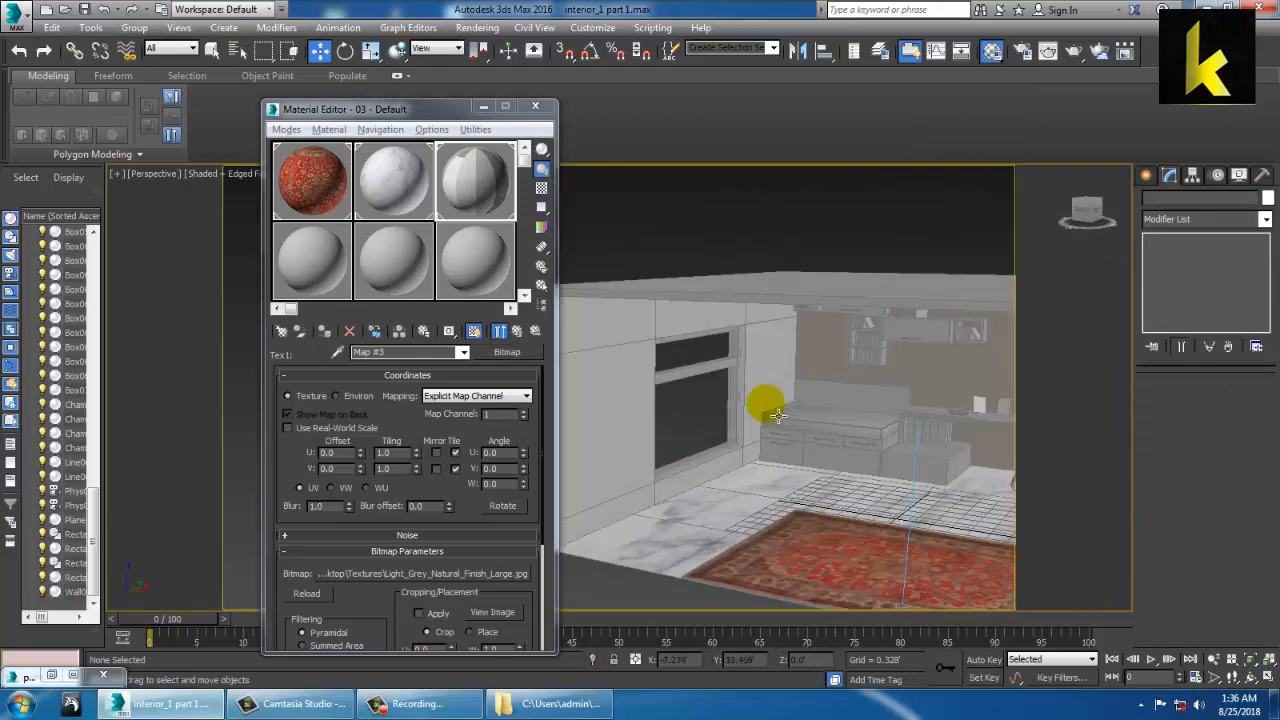
left_click(457, 180)
left_click(517, 331)
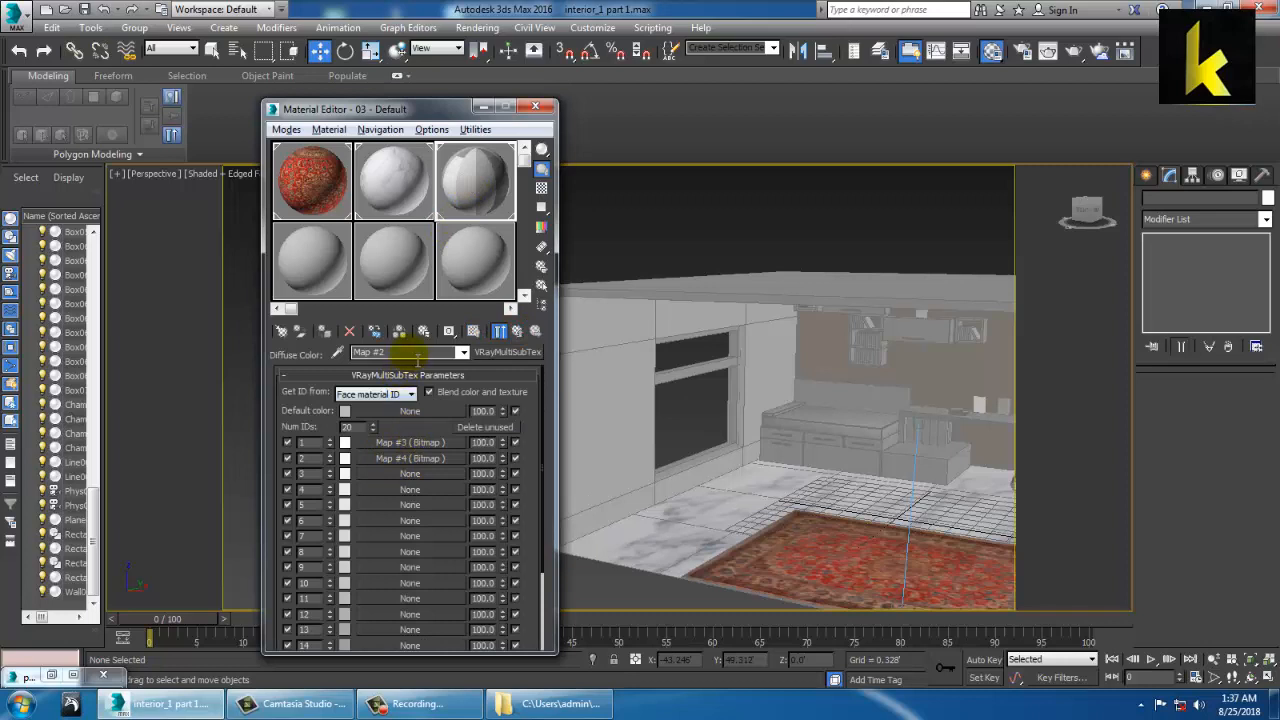
type("wall")
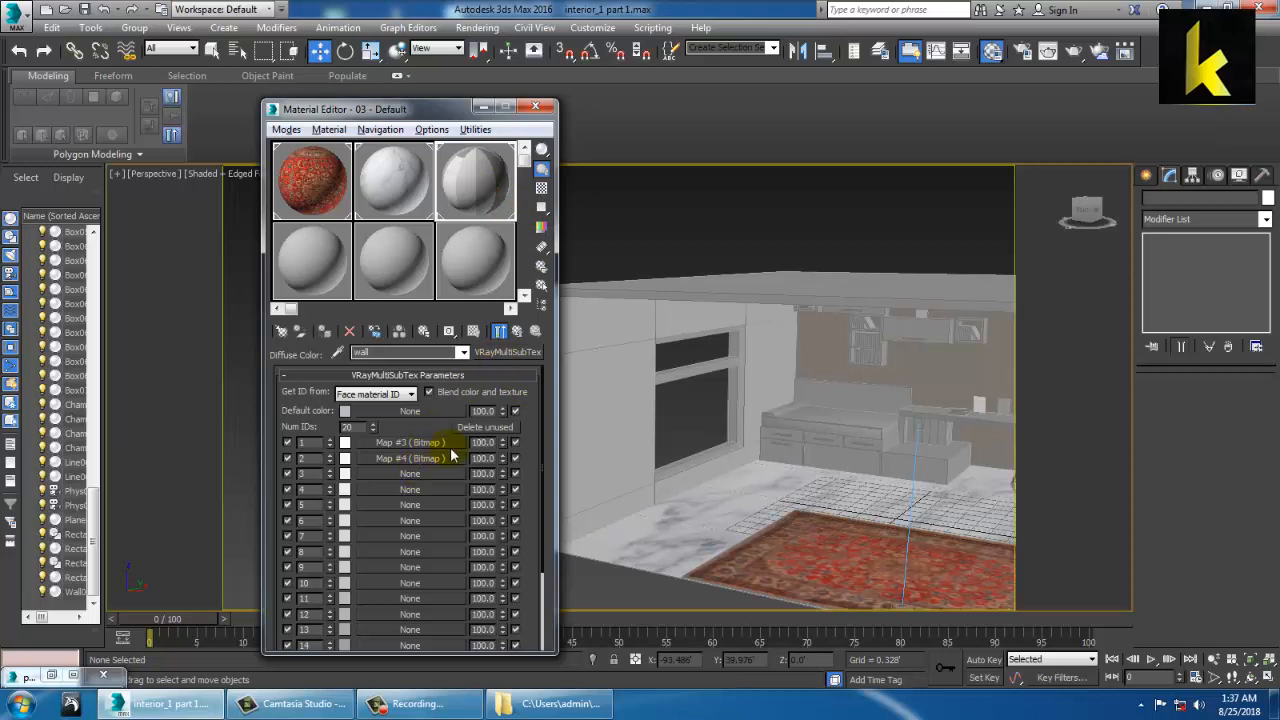
Select Wall001 and, in Polygon mode, select the polygons of the window wall
left_click(537, 107)
middle_click_drag(895, 374, 634, 417)
scroll(709, 371, "up", 1)
scroll(690, 384, "up", 3)
left_click(611, 449)
left_click(423, 323)
scroll(484, 300, "up", 2)
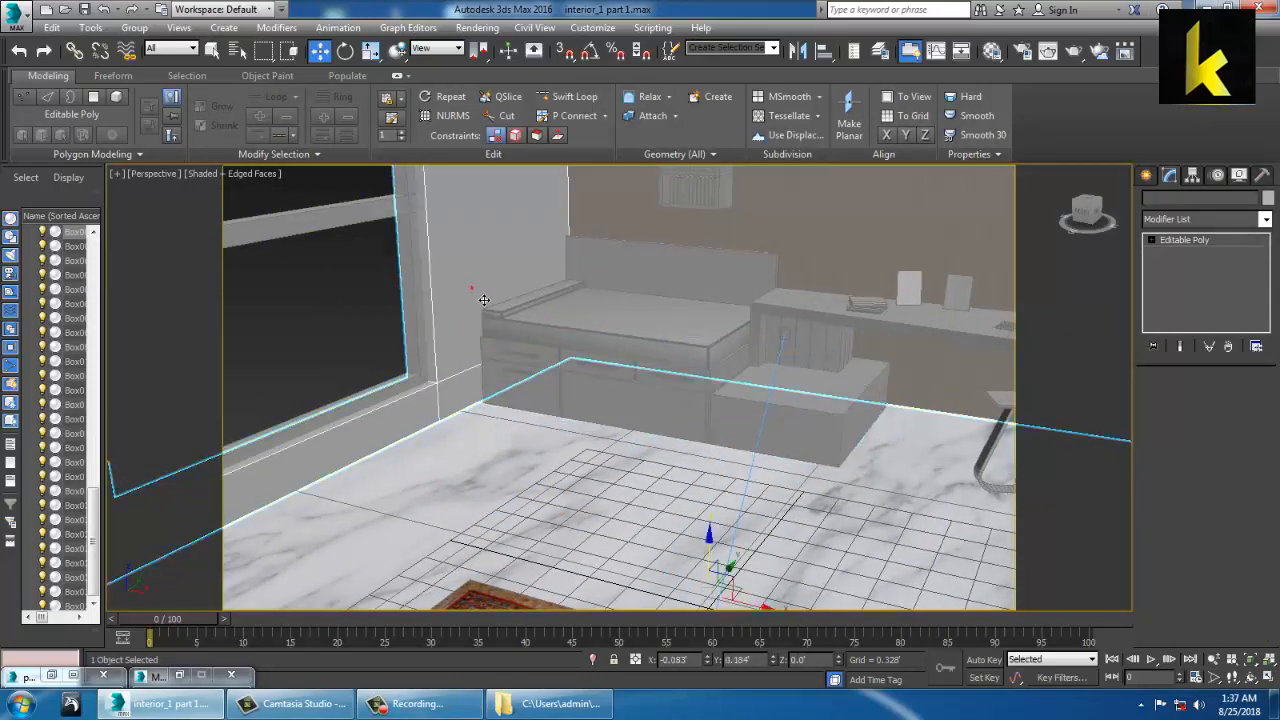
middle_click_drag(484, 300, 647, 412, "alt")
scroll(647, 412, "up", 3)
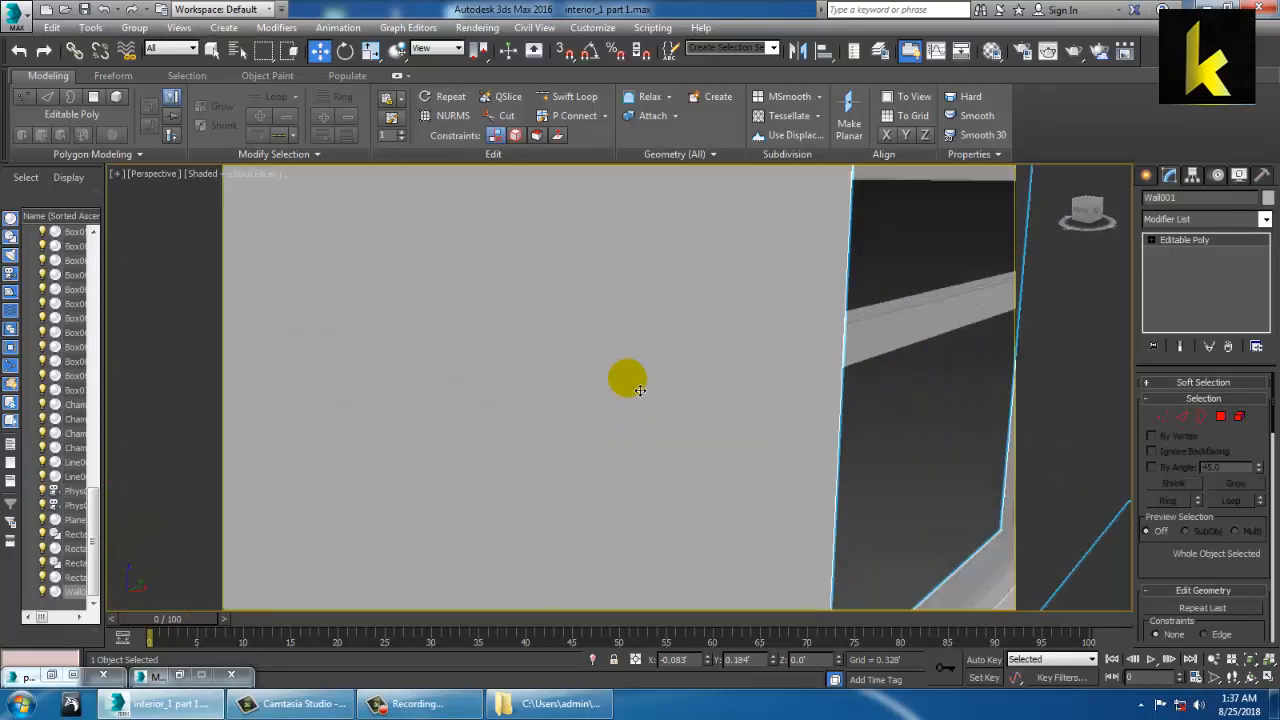
scroll(640, 390, "down", 6)
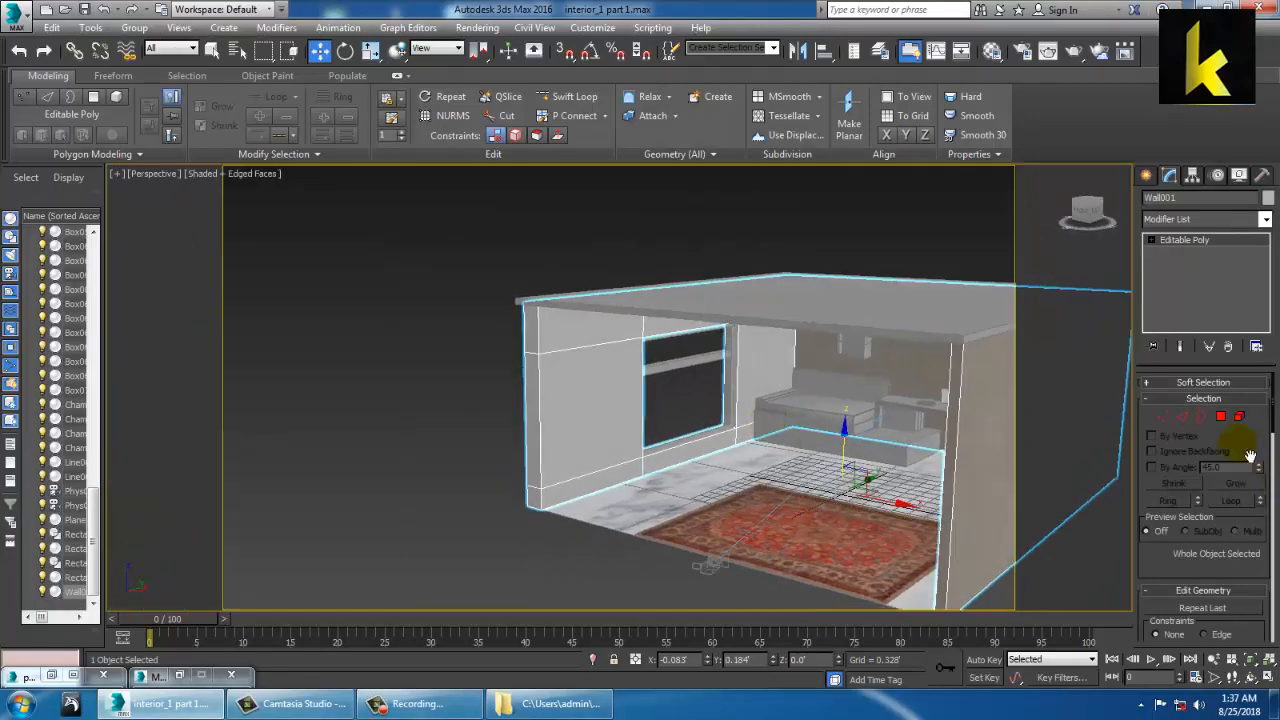
left_click(1217, 418)
middle_click_drag(1028, 403, 547, 325, "alt")
left_click_drag(430, 236, 633, 495)
left_click_drag(748, 645, 766, 651)
middle_click_drag(749, 503, 749, 531, "alt")
Try assigning the wall material with its ID 2 bitmap to the selected window wall polygons, and undo it
key("m")
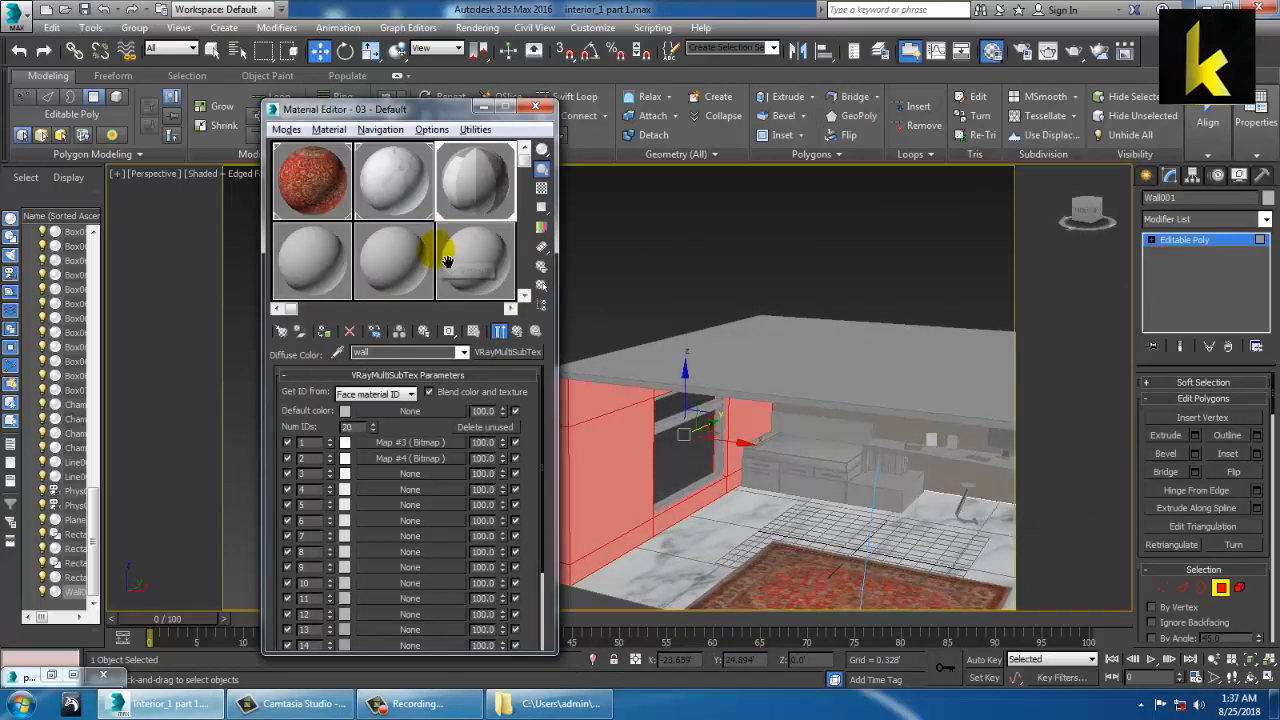
left_click(418, 456)
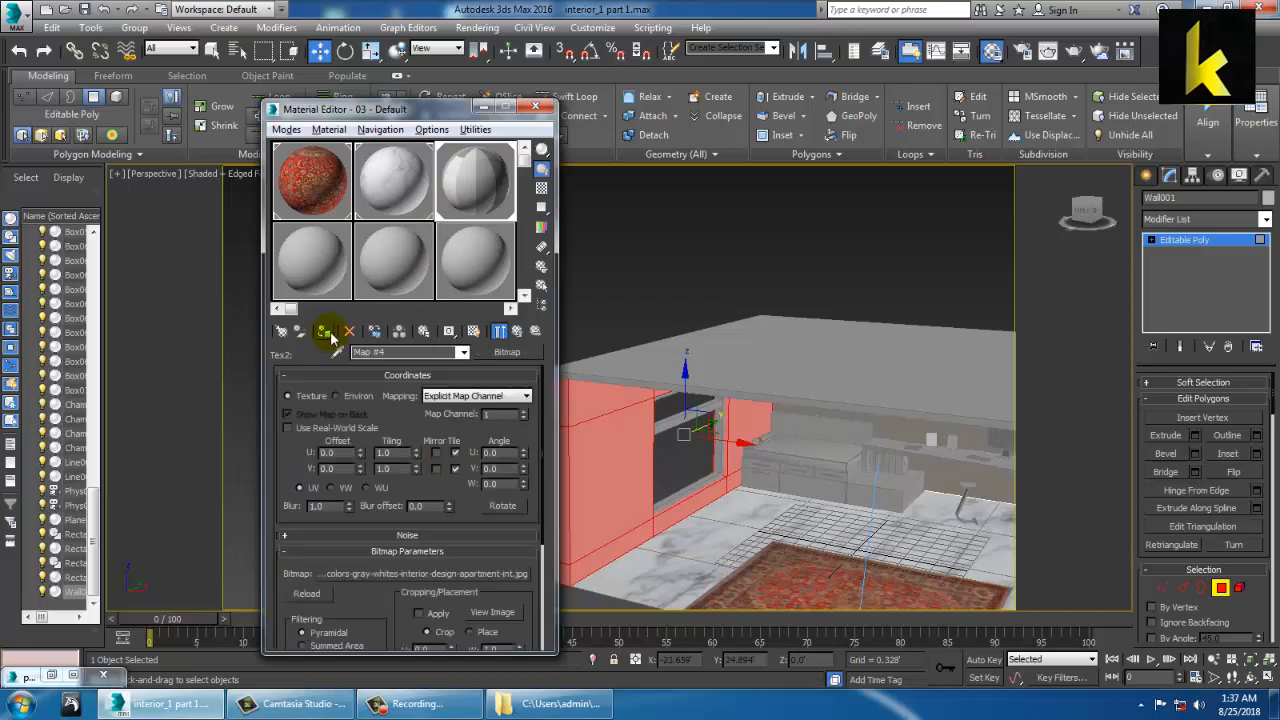
left_click(330, 336)
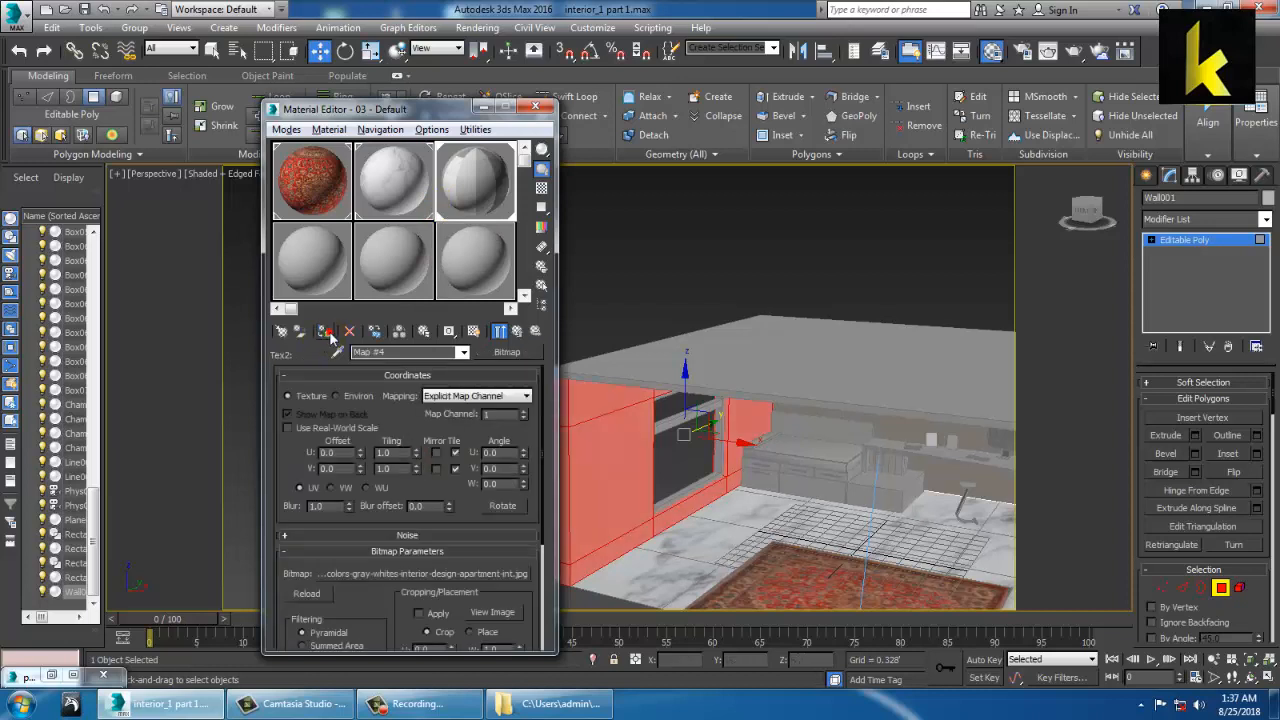
left_click(474, 331)
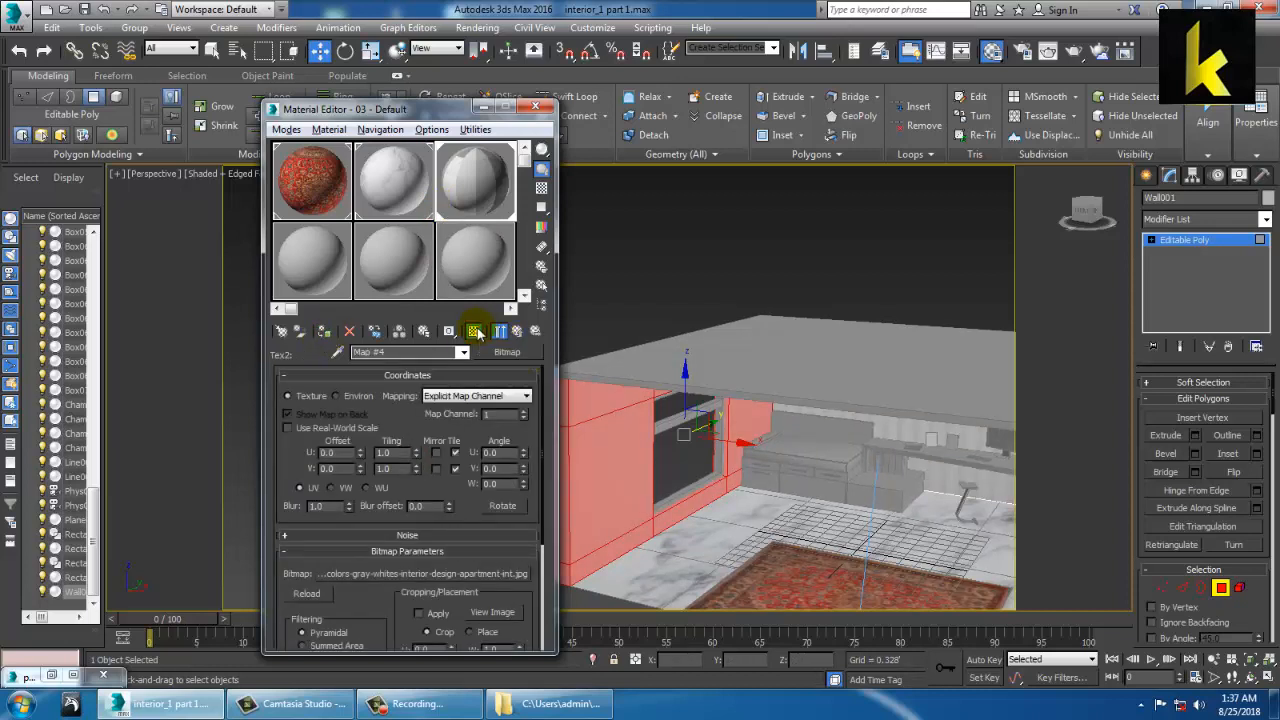
key("ctrl+d")
left_click(474, 331)
mouse_move(1051, 536)
middle_mouse_down("alt")
mouse_move(1057, 477)
mouse_move(845, 487)
mouse_move(831, 426)
middle_mouse_up("alt")
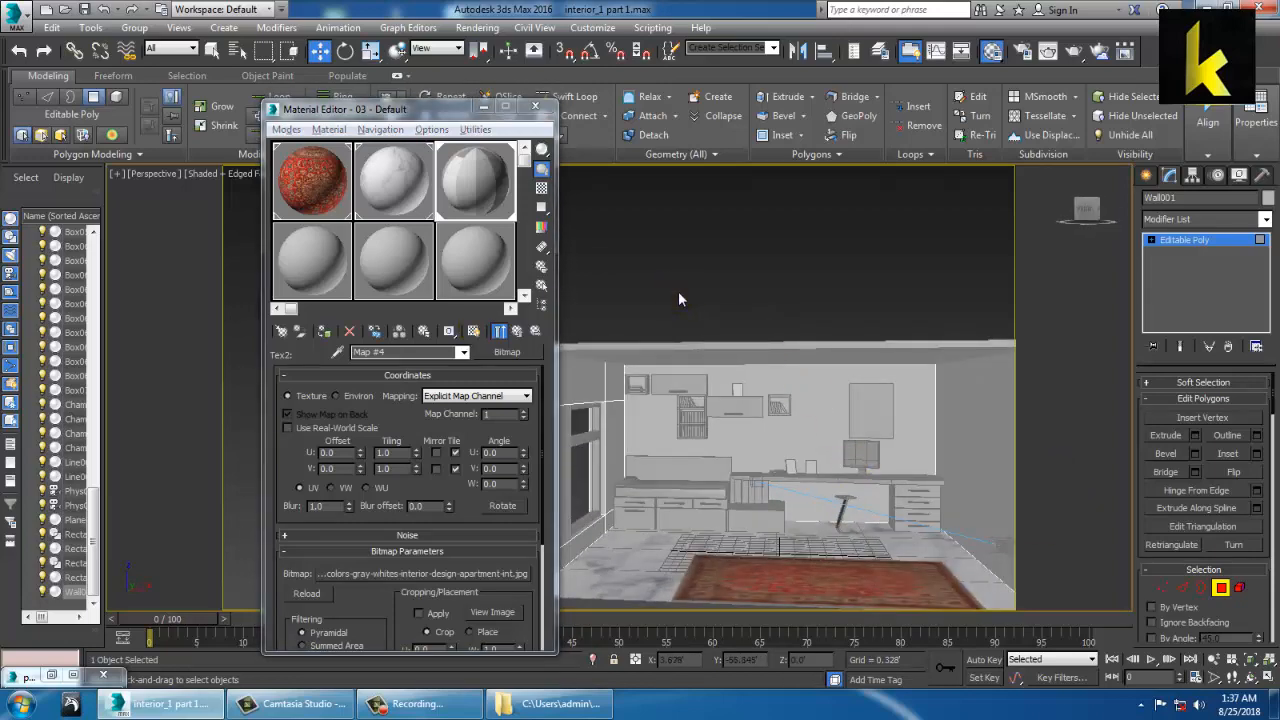
key("ctrl+z")
Show the wall material's ID 1 Light_Grey_Natural_Finish_Large map in the viewport and clear the polygon selection
left_click(520, 333)
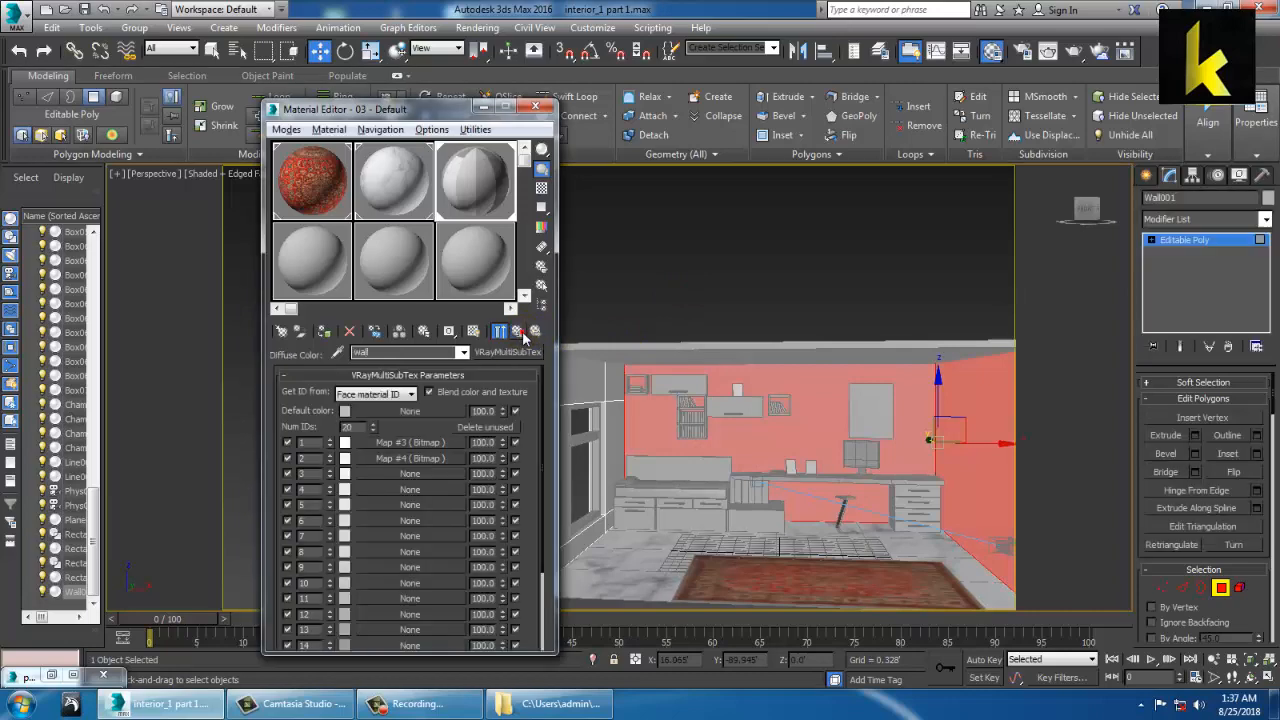
left_click(406, 443)
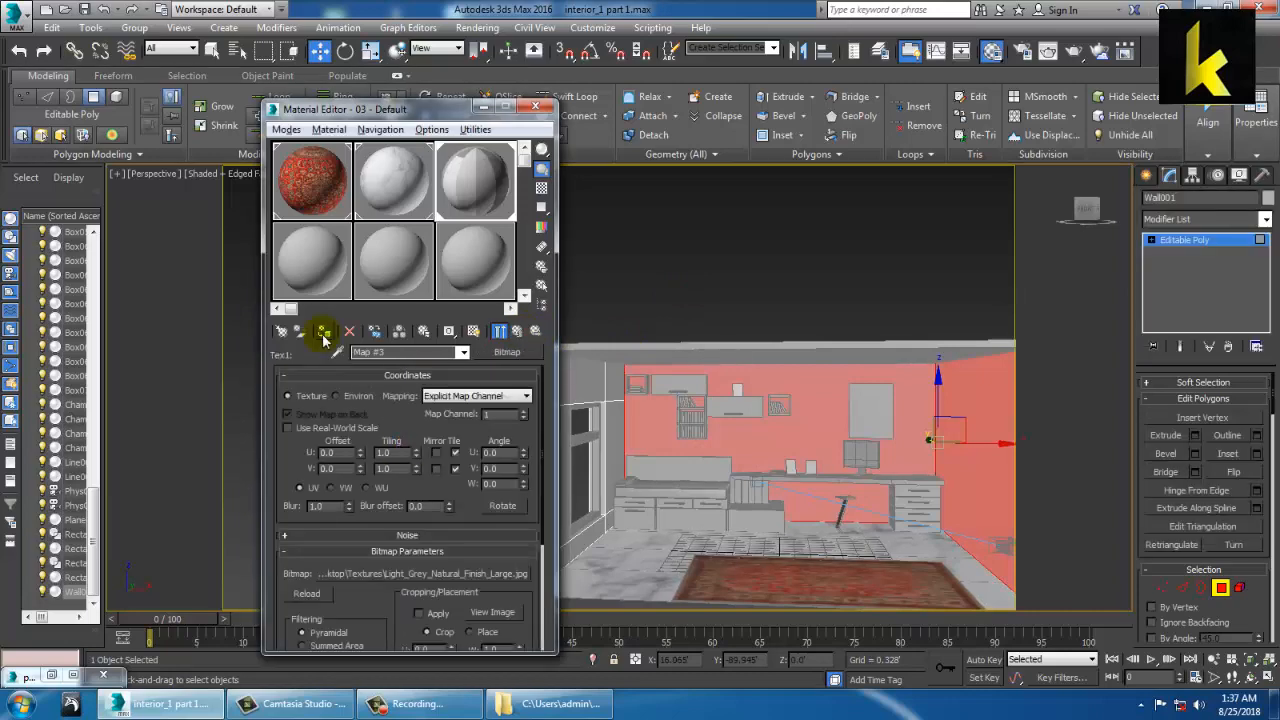
left_click(478, 336)
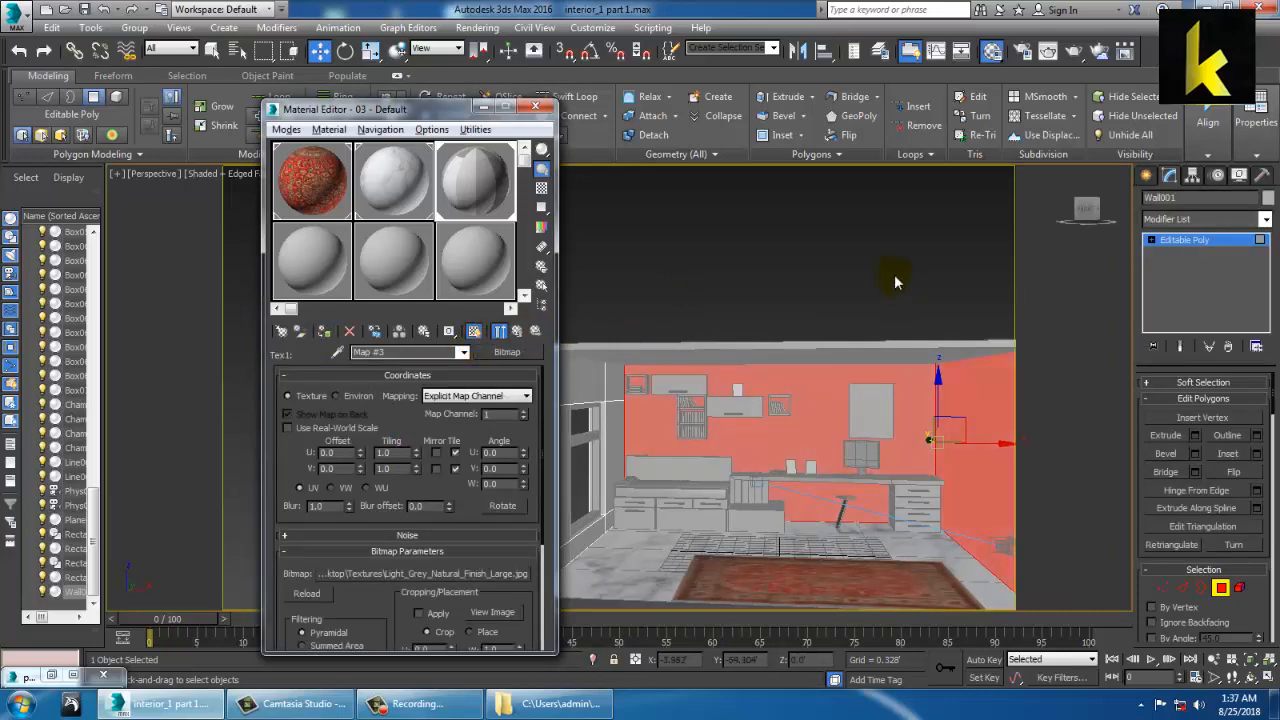
left_click(855, 258)
Select the polygons of the window wall again on Wall001
middle_click_drag(852, 345, 766, 380, "alt")
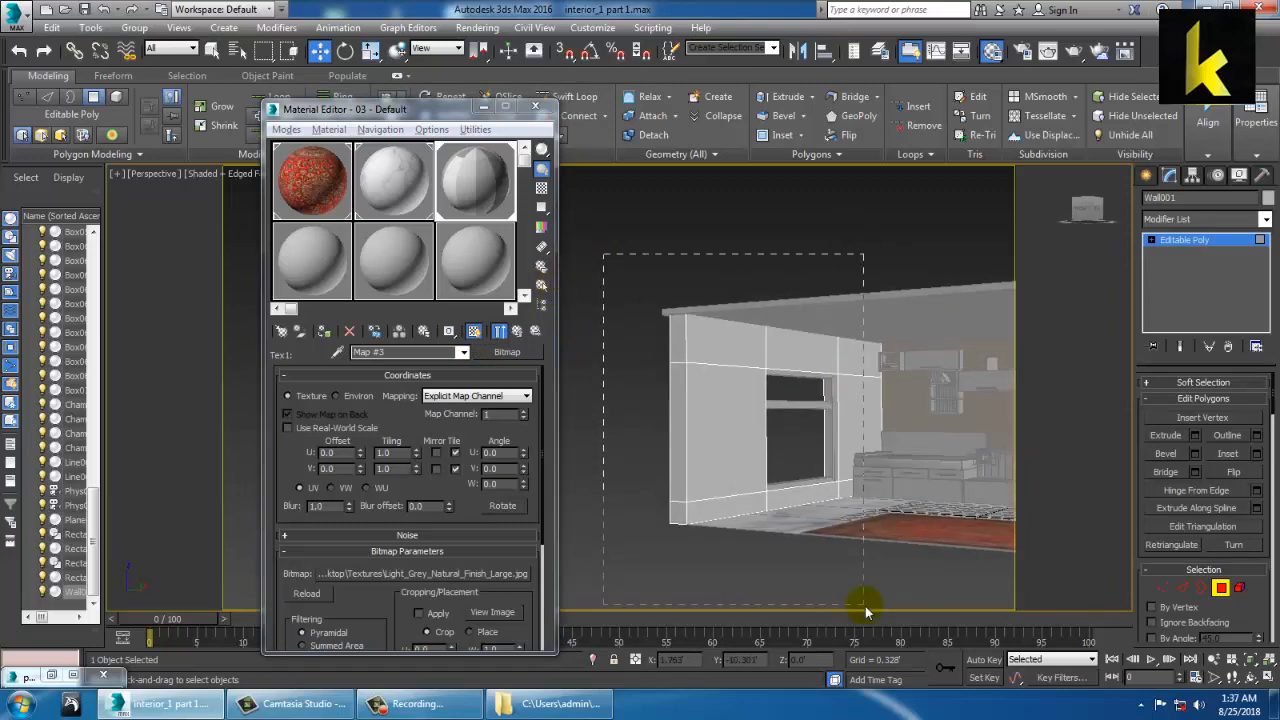
left_click_drag(865, 606, 862, 604)
middle_click_drag(862, 604, 781, 530, "alt")
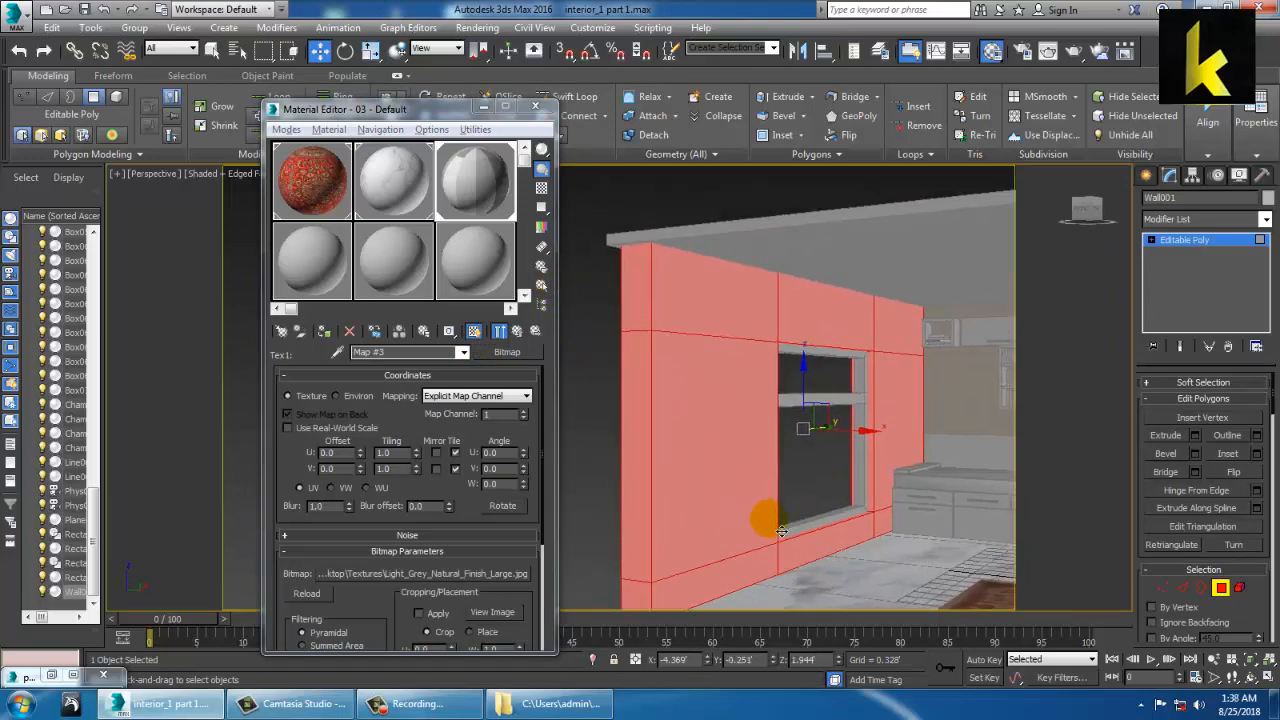
scroll(775, 522, "up", 4)
scroll(770, 520, "down", 5)
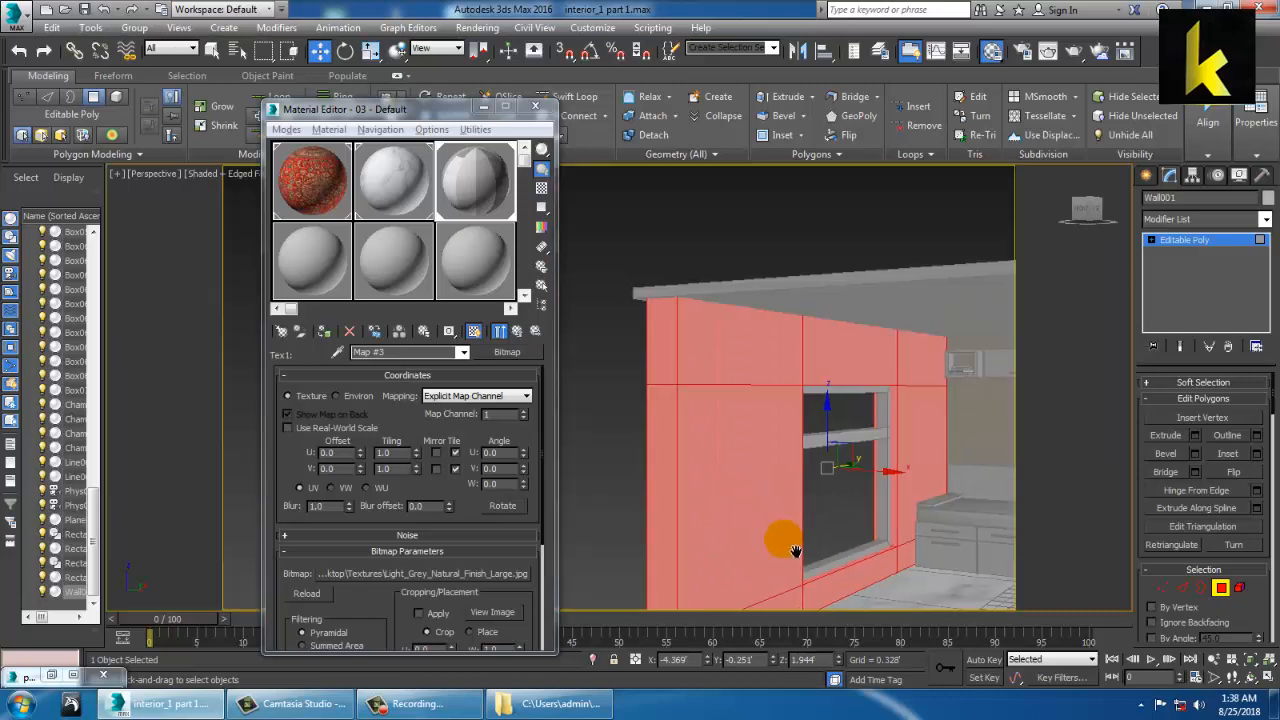
Try applying the wall material's ID 2 bitmap to the window wall polygons and return to the VRayMultiSubTex parameters
left_click(517, 331)
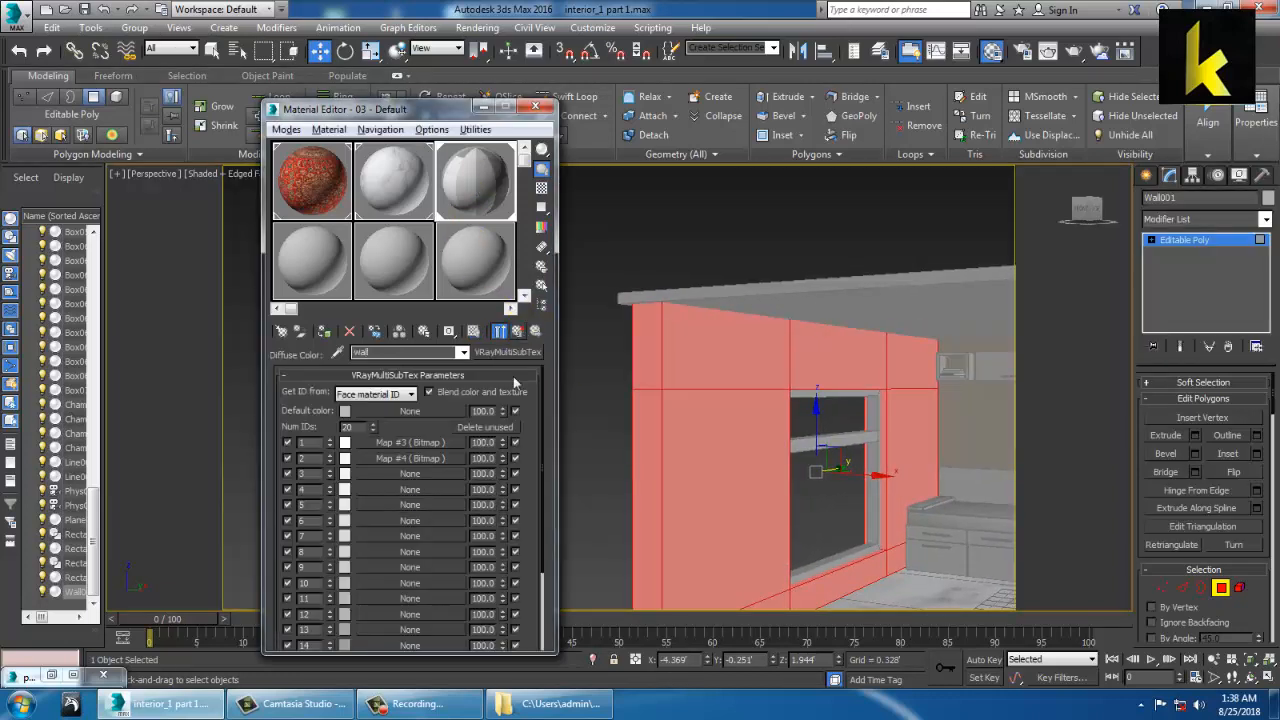
left_click(414, 459)
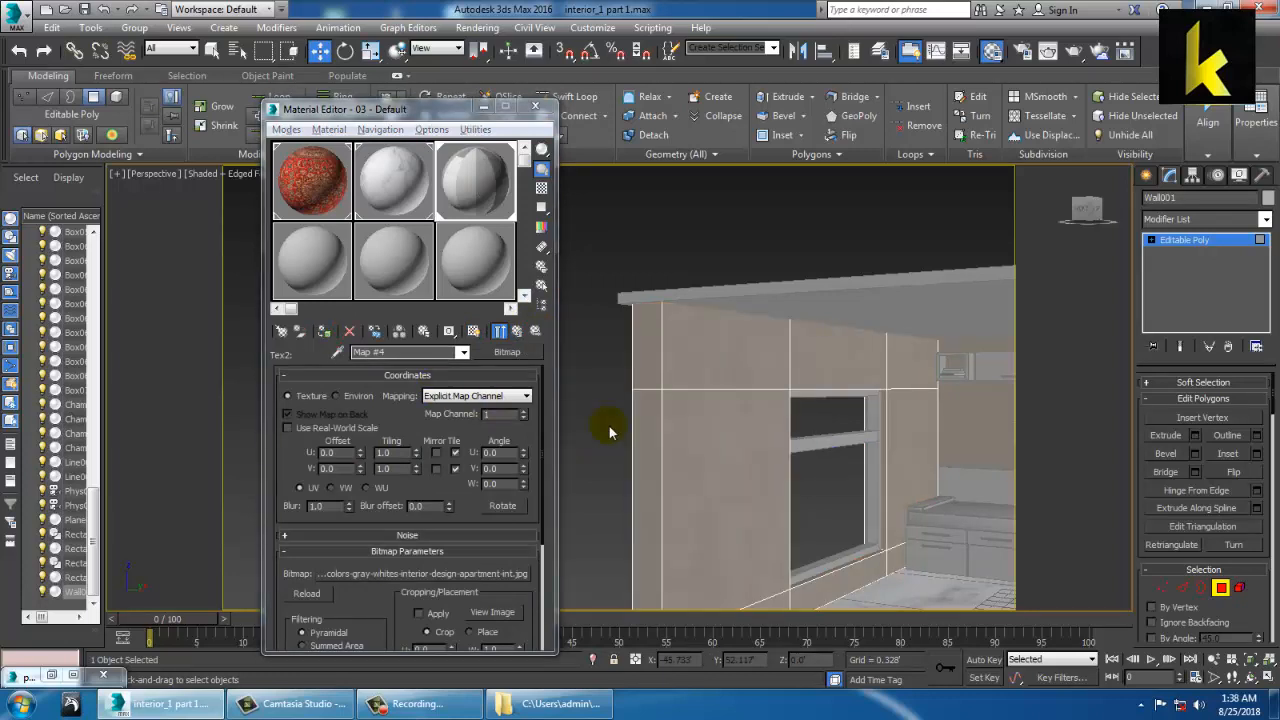
left_click(517, 332)
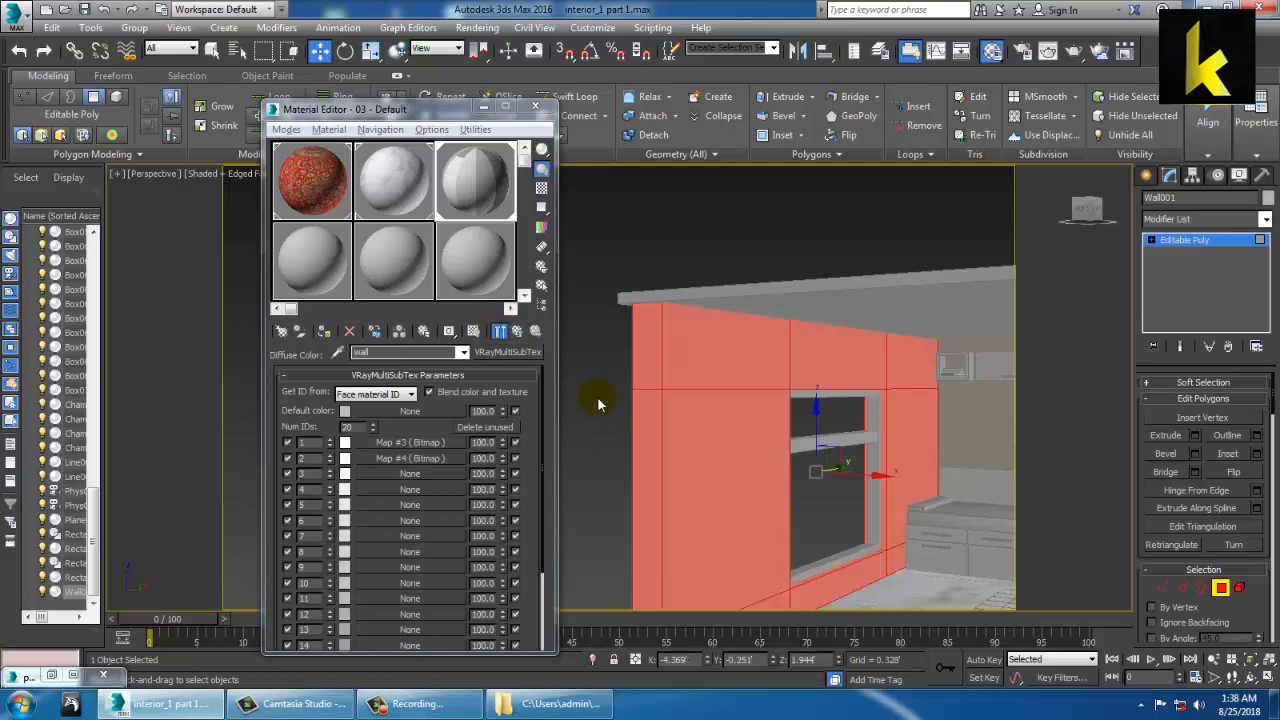
middle_click_drag(858, 425, 809, 409, "alt")
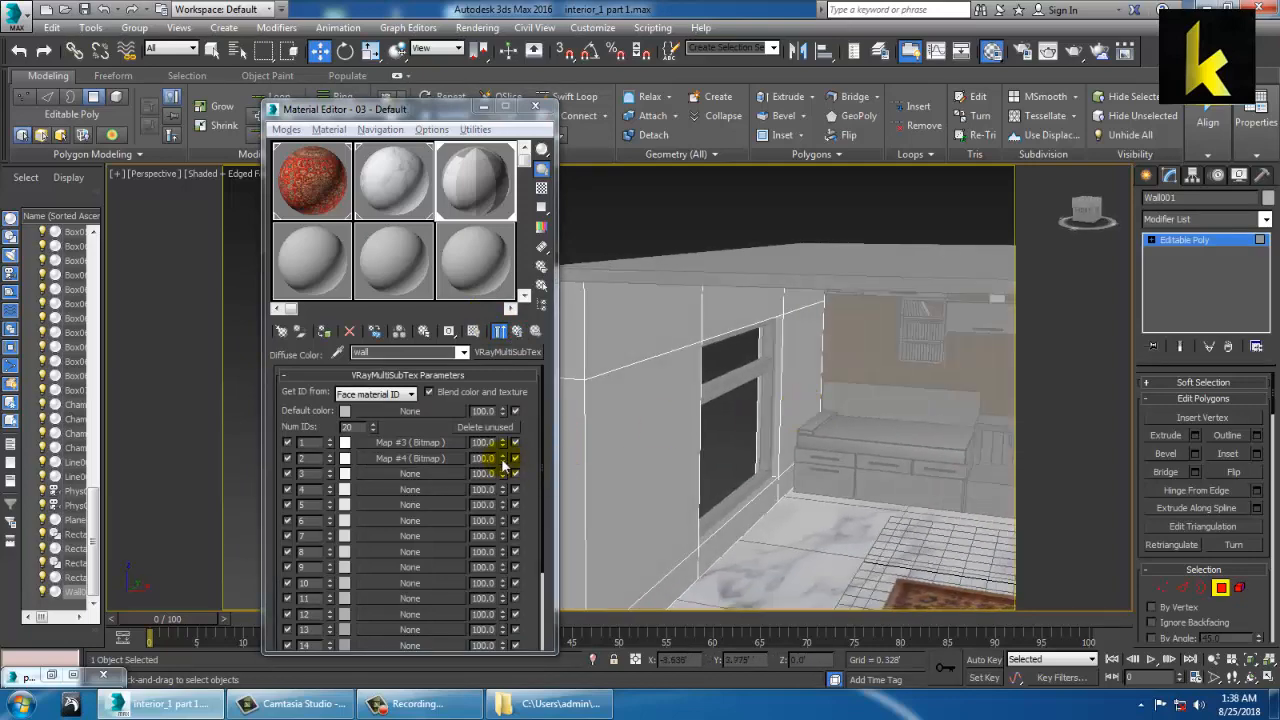
Vary the amount of the ID 2 bitmap in the wall map and set it back to 100
left_click_drag(503, 462, 534, 85)
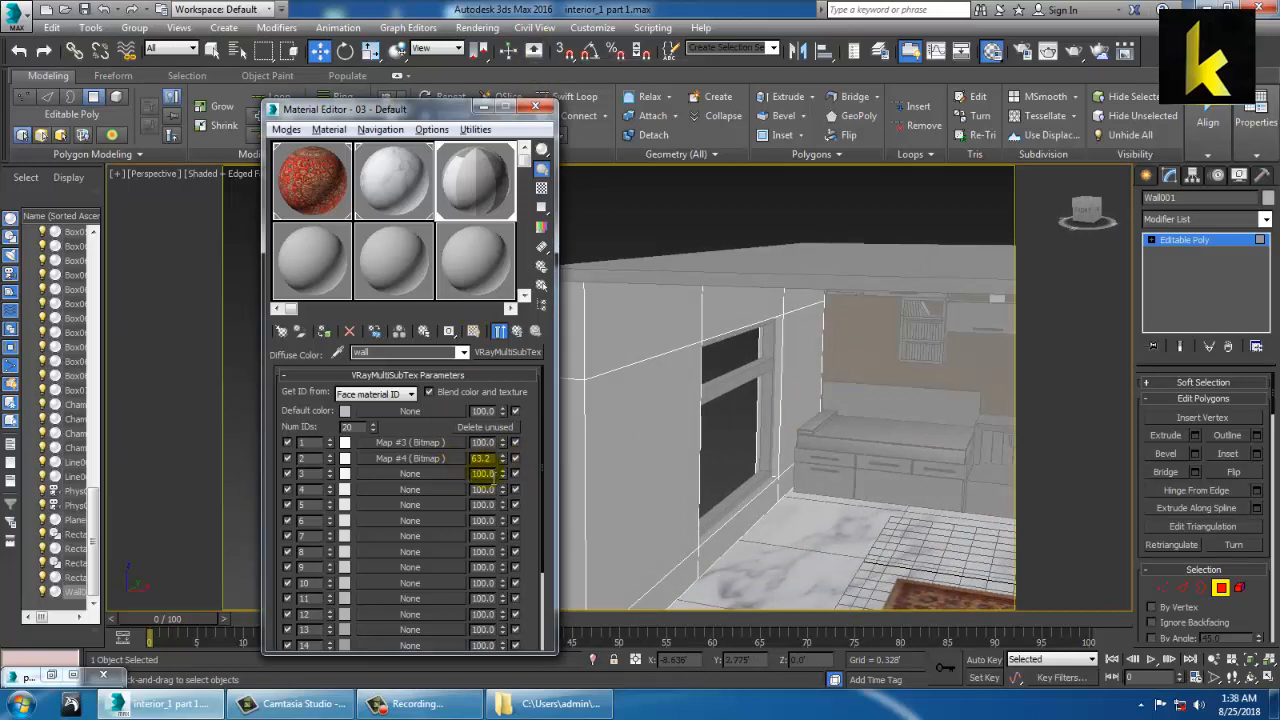
type("0")
key("Return")
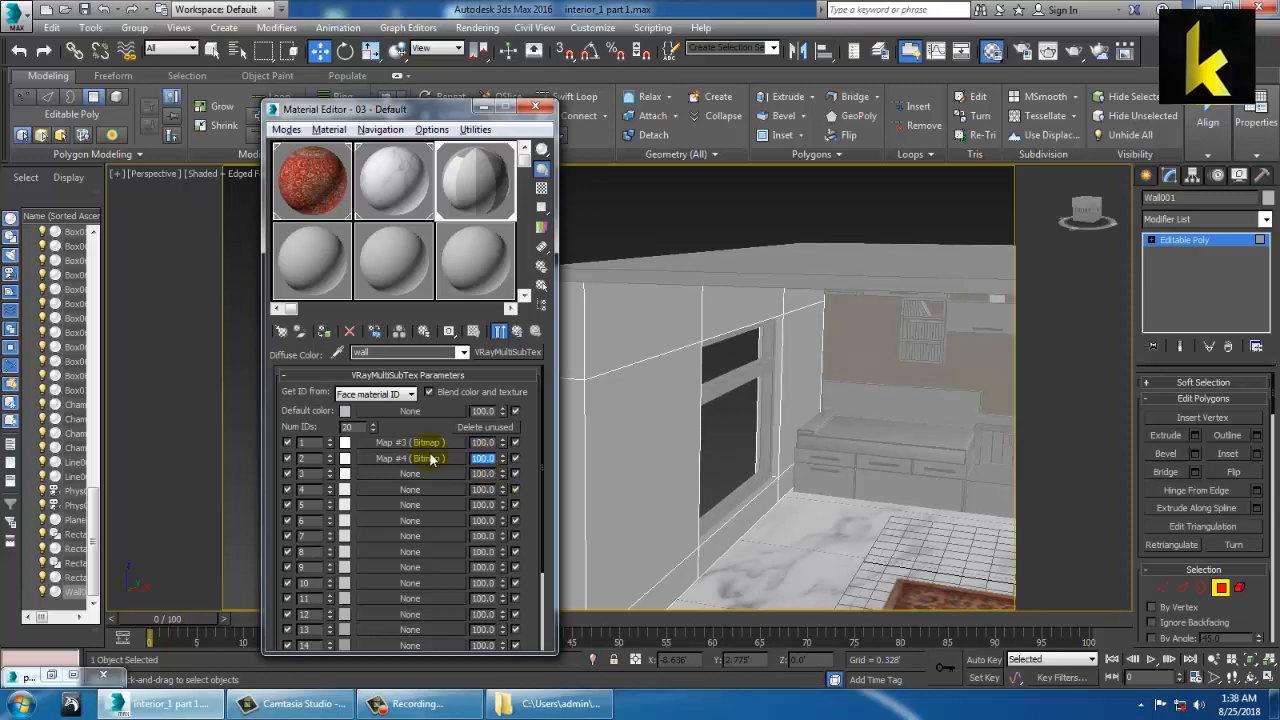
middle_click_drag(809, 374, 797, 349, "alt")
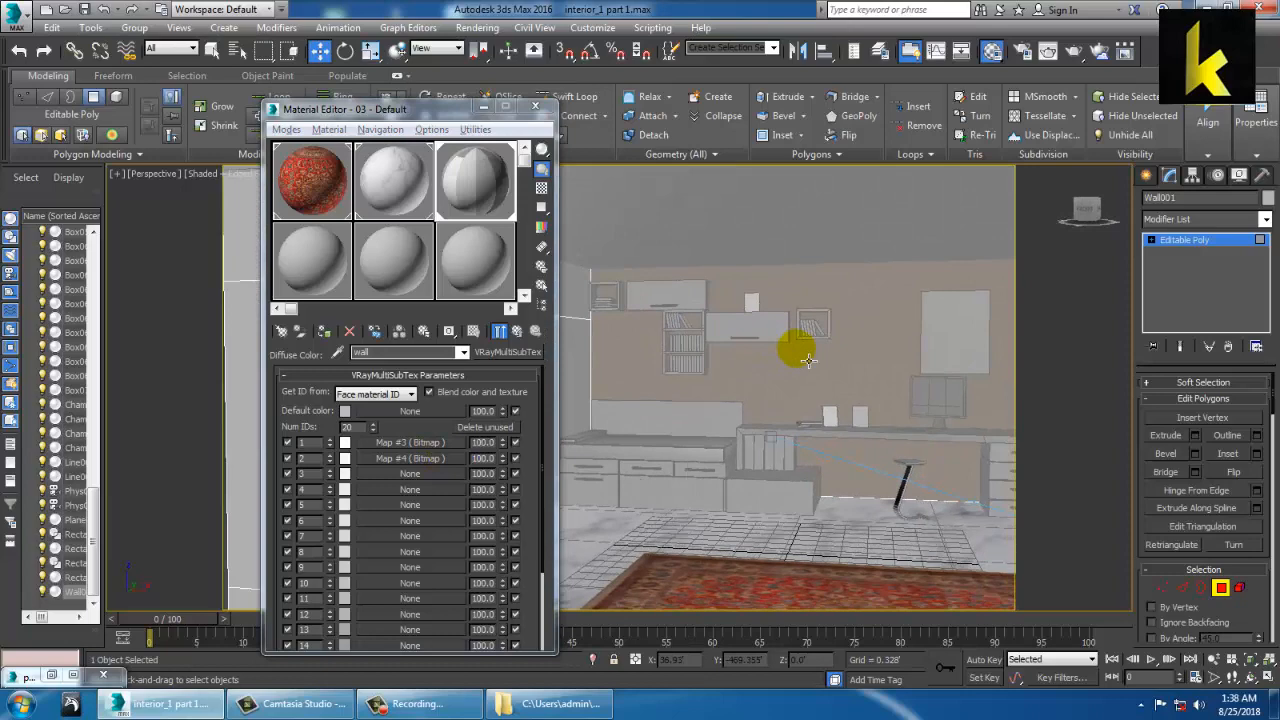
Check the bedroom reference image, and select the wide wall cabinet beside the bookshelf (Box018)
left_click(490, 108)
middle_click_drag(704, 250, 720, 526, "alt")
left_click(51, 676)
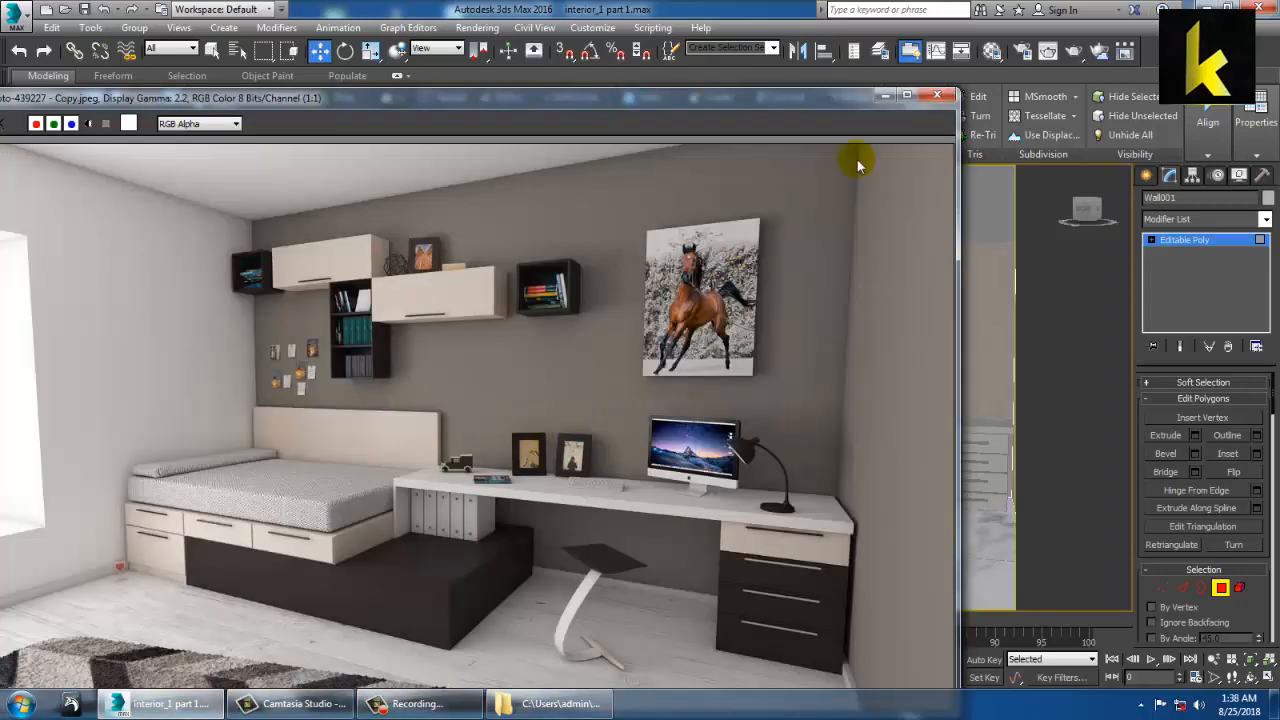
left_click(884, 97)
middle_click_drag(771, 329, 690, 362, "alt")
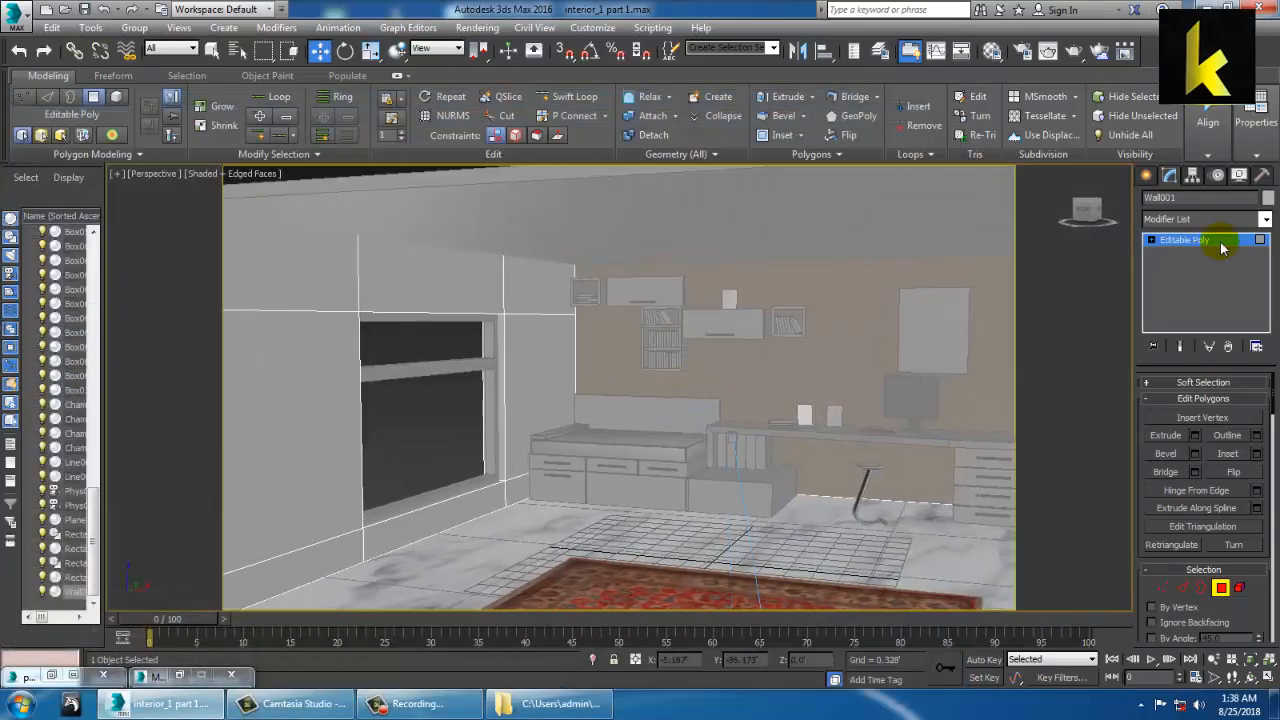
scroll(686, 383, "up", 5)
left_click(566, 272)
middle_click_drag(566, 272, 675, 346)
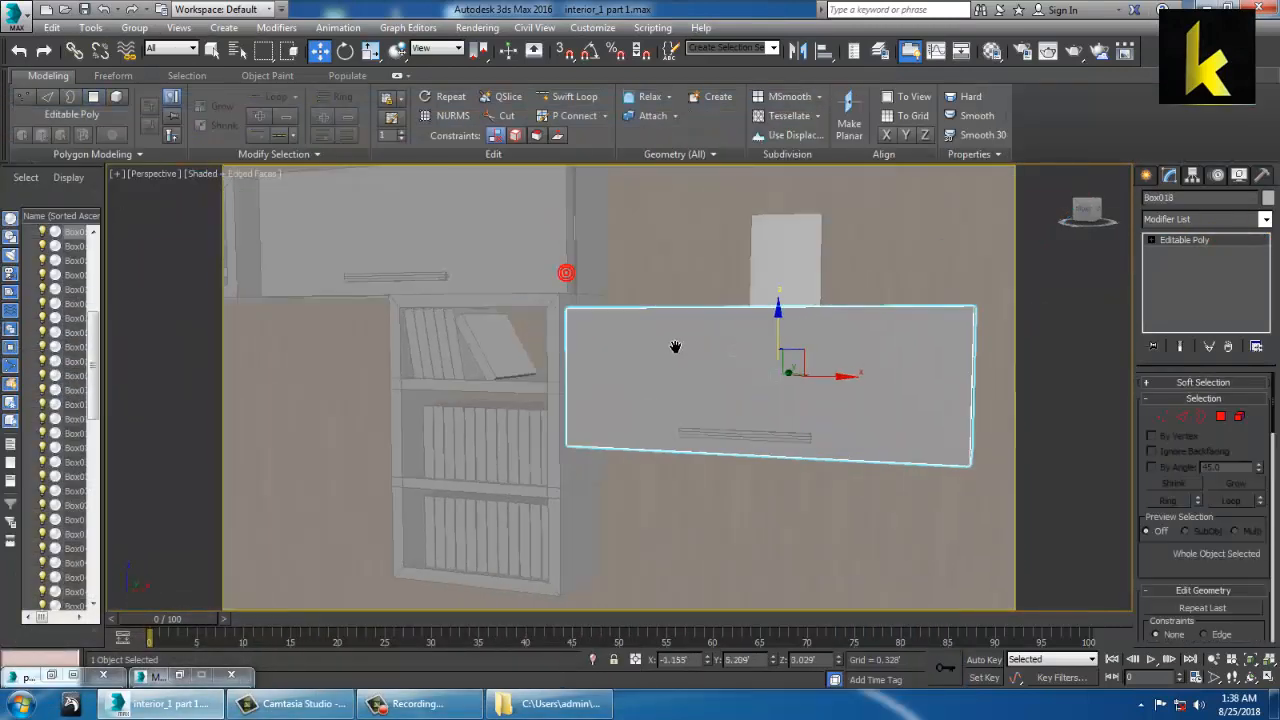
Change the unused 07 - Default material to VRayMtl and start adding a Bitmap as its Diffuse map
key("m")
left_click(305, 262)
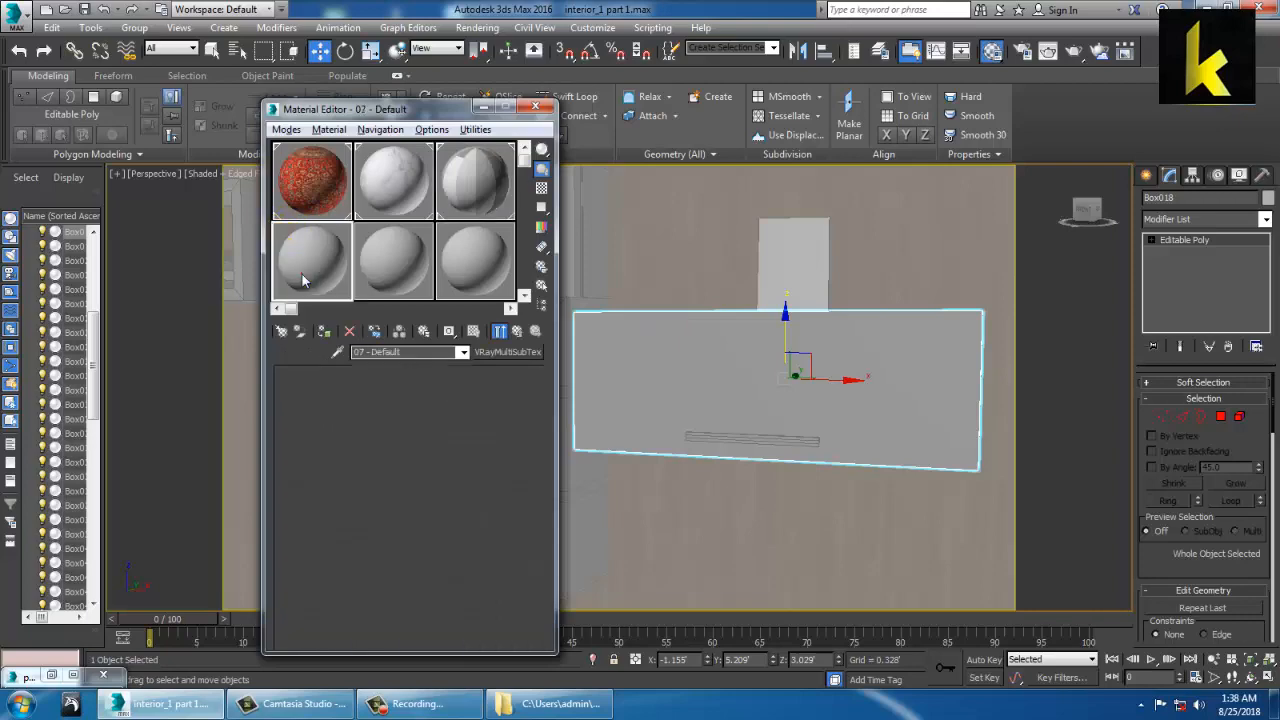
left_click(490, 355)
scroll(535, 545, "down", 1)
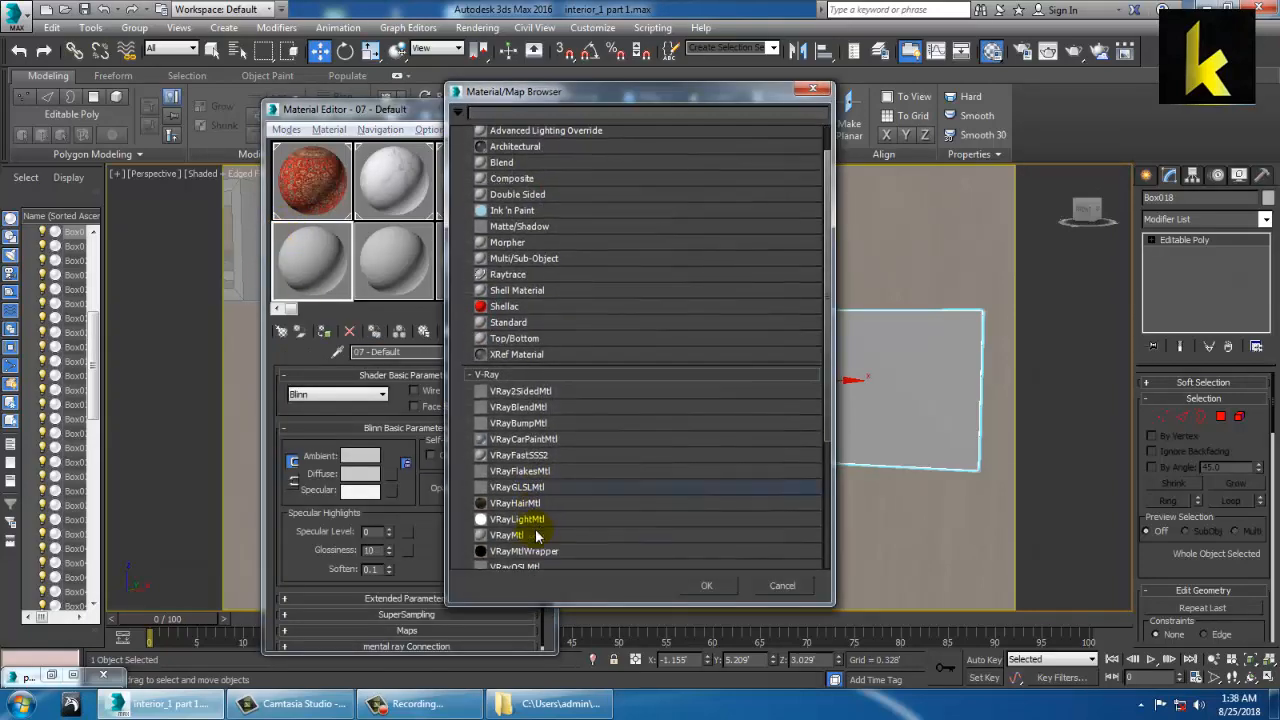
double_click(528, 535)
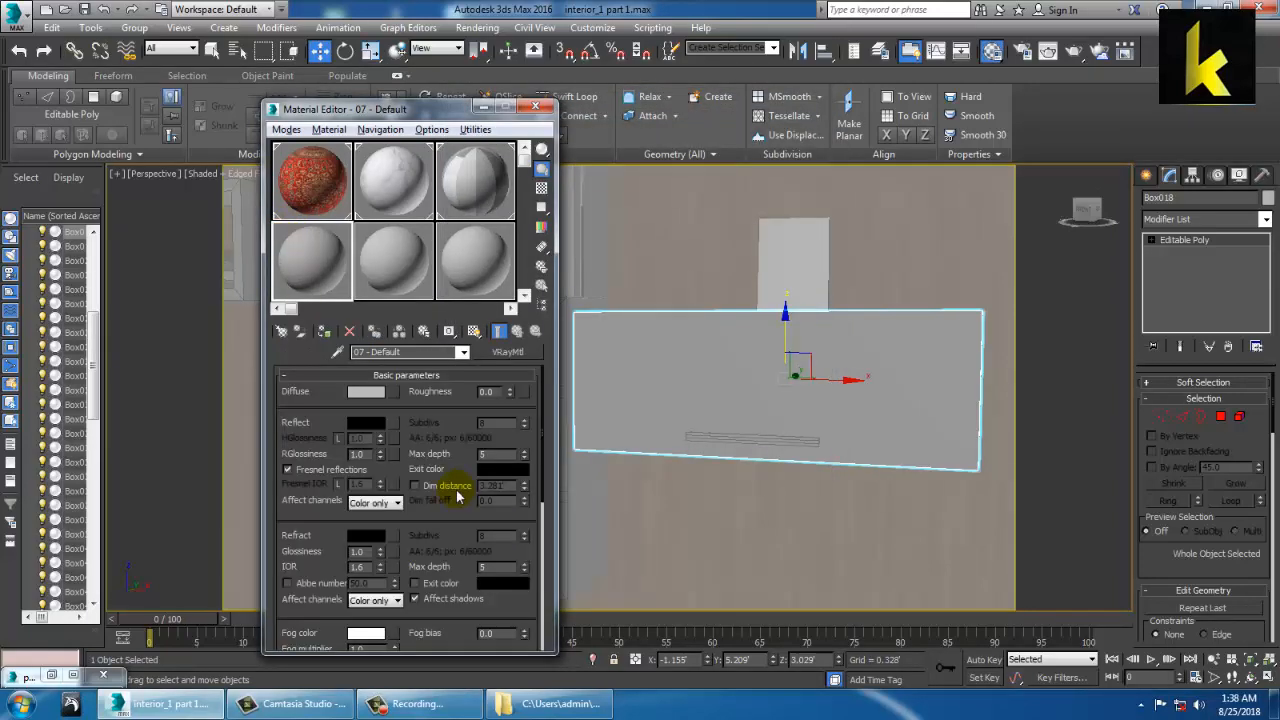
left_click(393, 392)
double_click(500, 131)
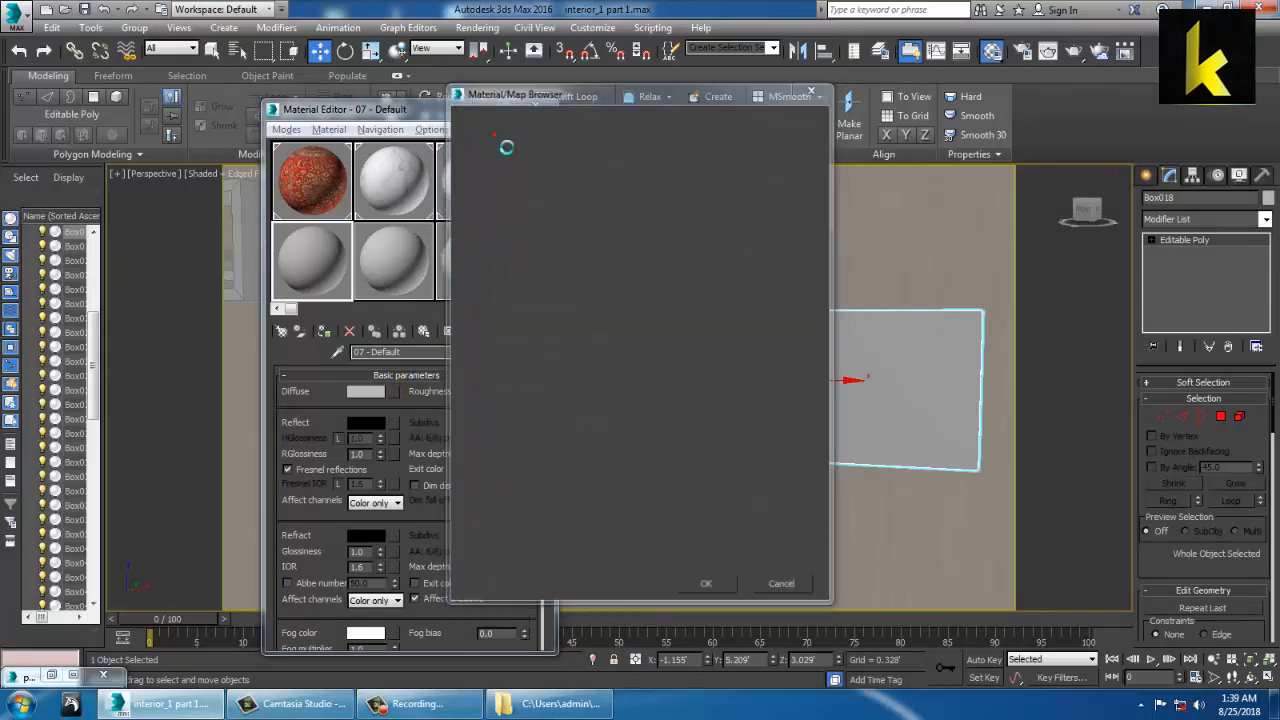
Preview the images in the Textures folder one after another to find a light wood texture for the cabinets
right_click(140, 133)
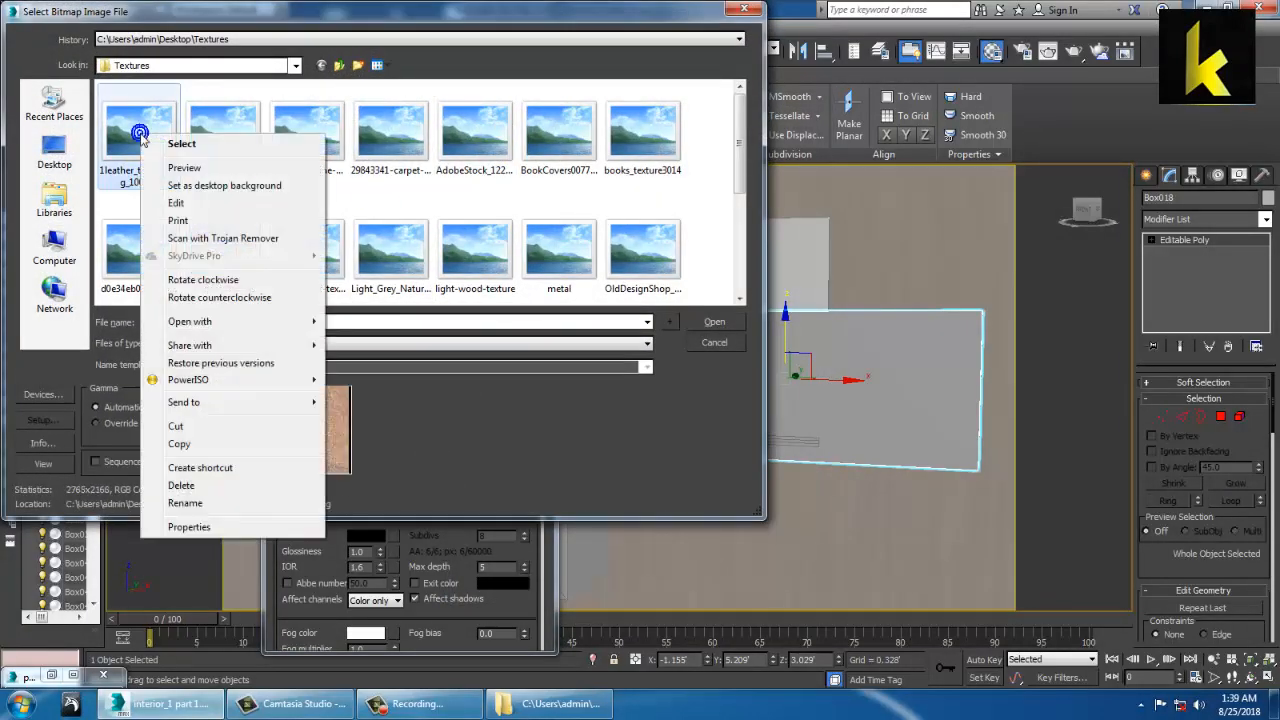
left_click(180, 166)
key("Right")
key("Right")
key("Right")
key("Right")
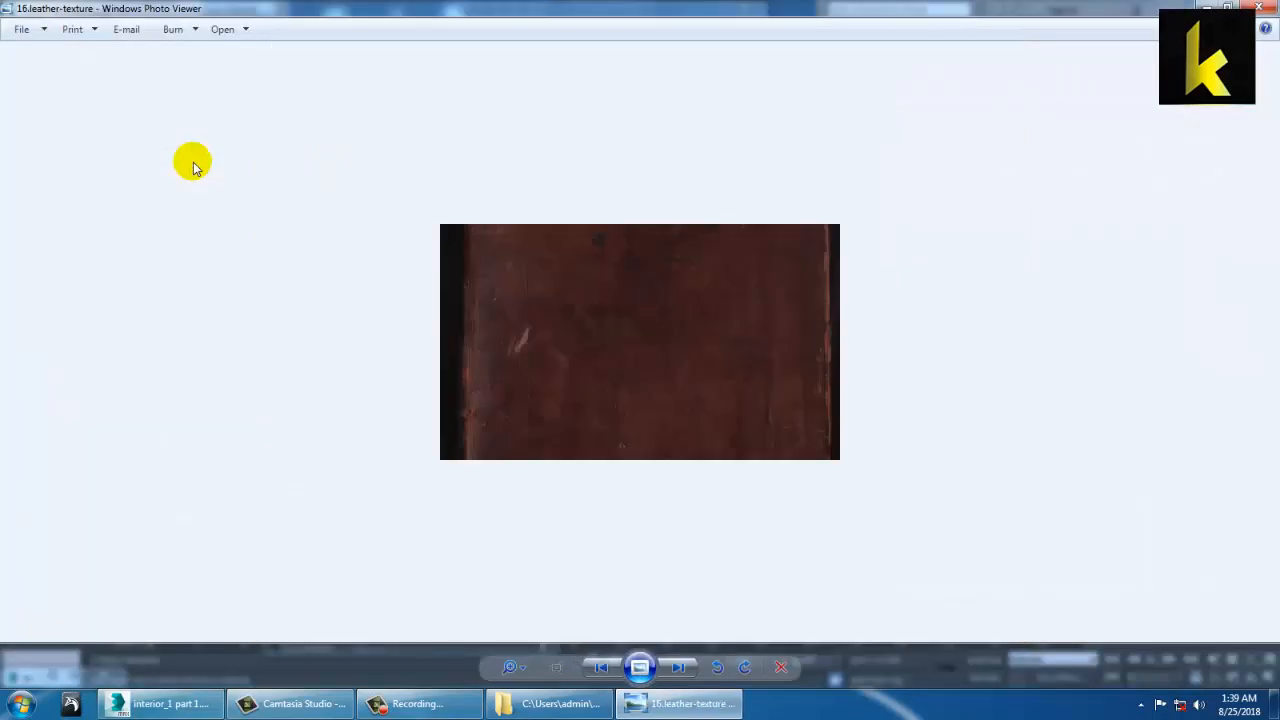
key("Right")
key("Right")
key("Right")
key("Right")
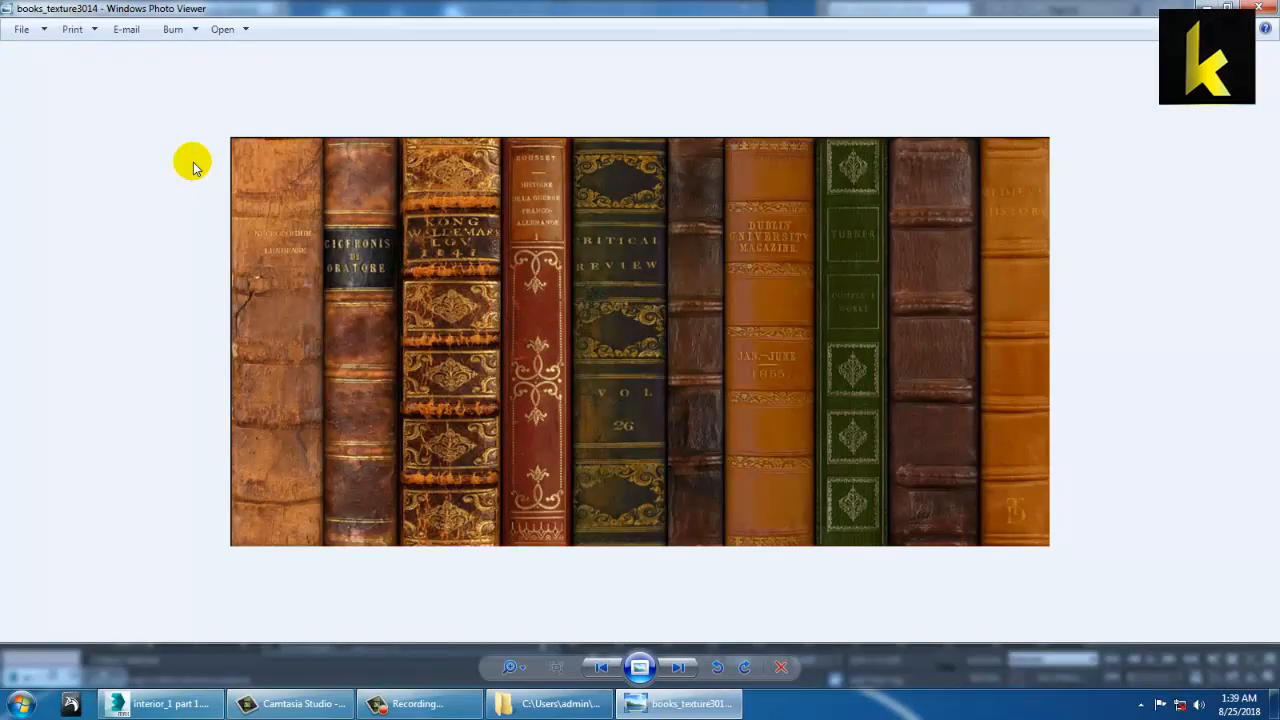
key("Right")
key("Right")
key("Right")
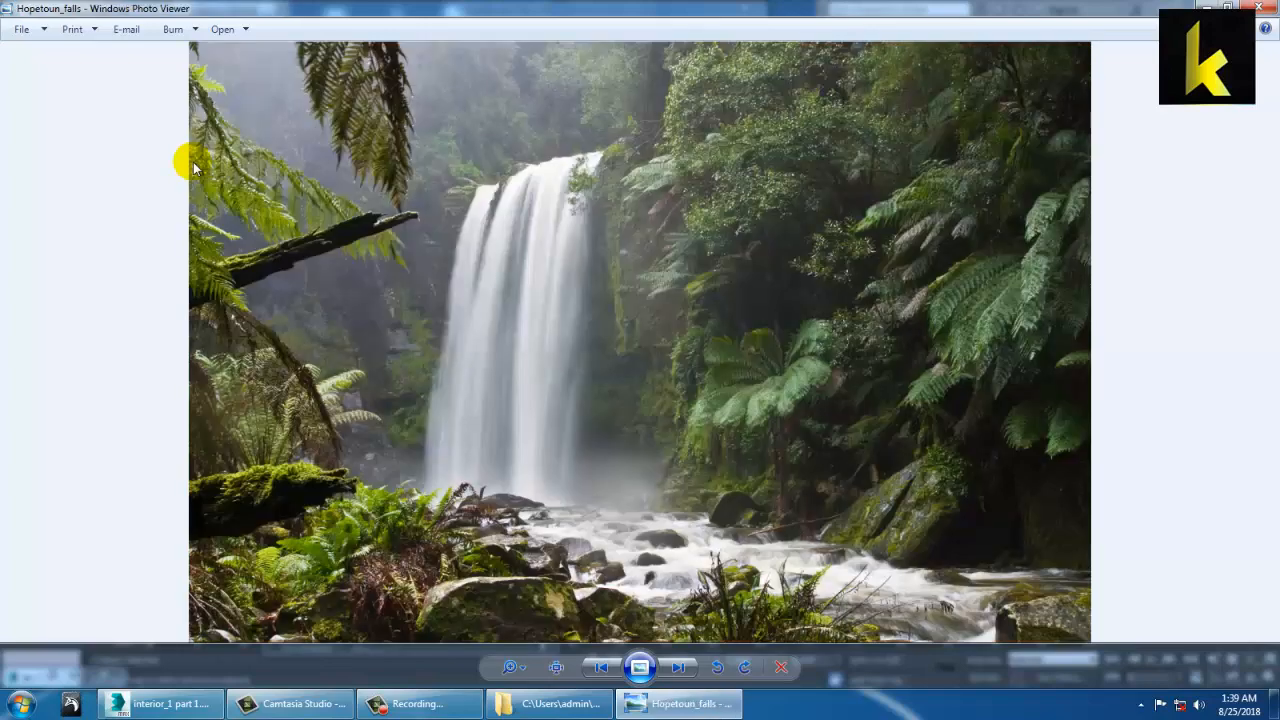
key("Right")
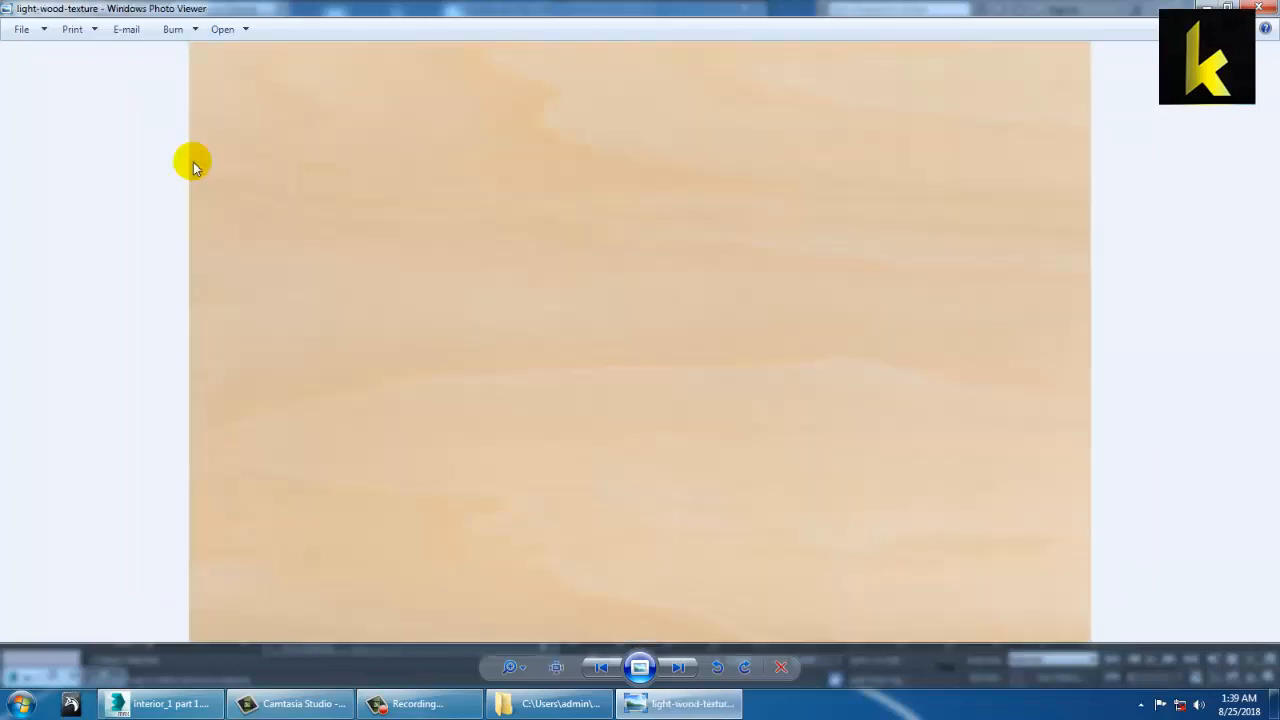
key("Right")
key("Right")
key("Right")
key("Right")
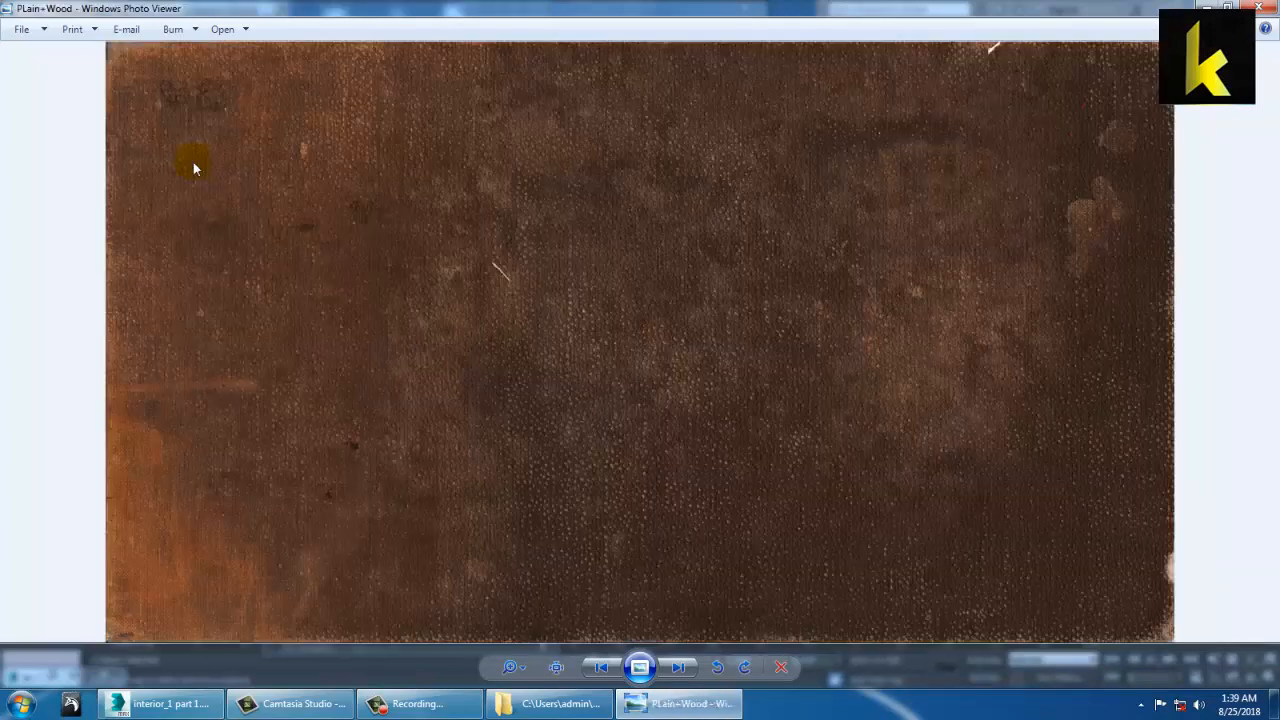
key("Right")
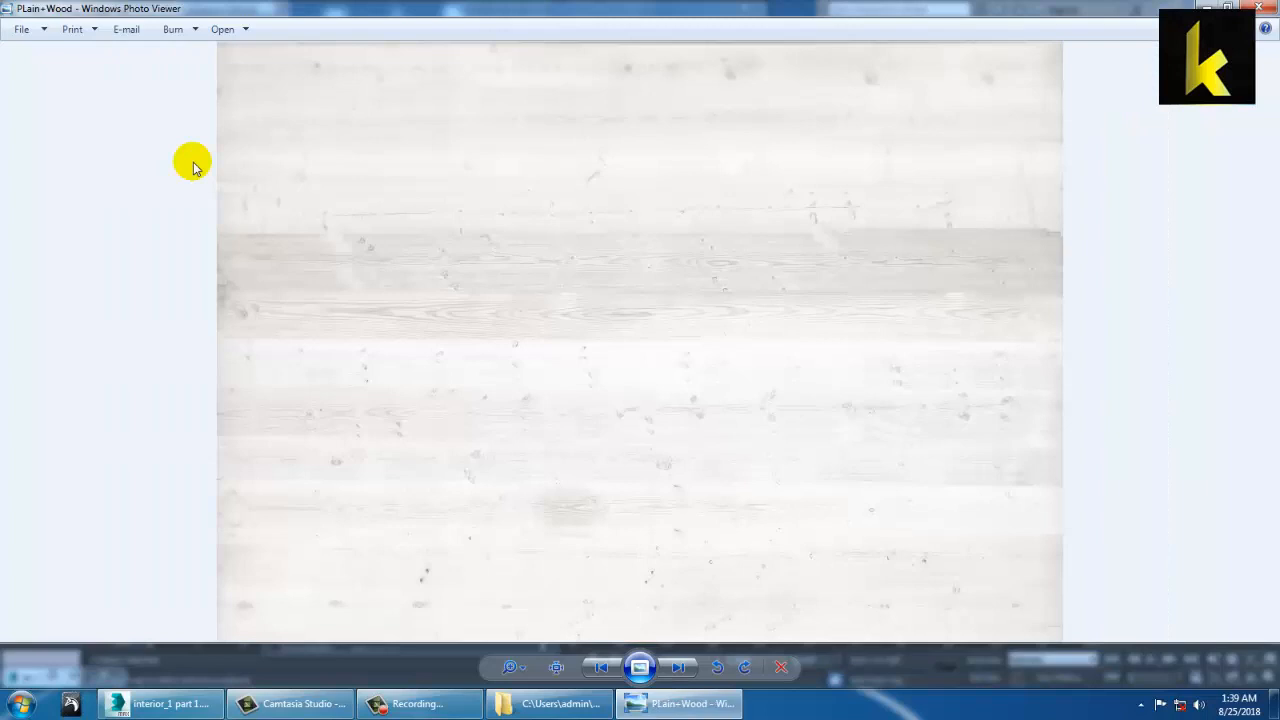
key("Right")
key("Right")
key("Right")
key("Right")
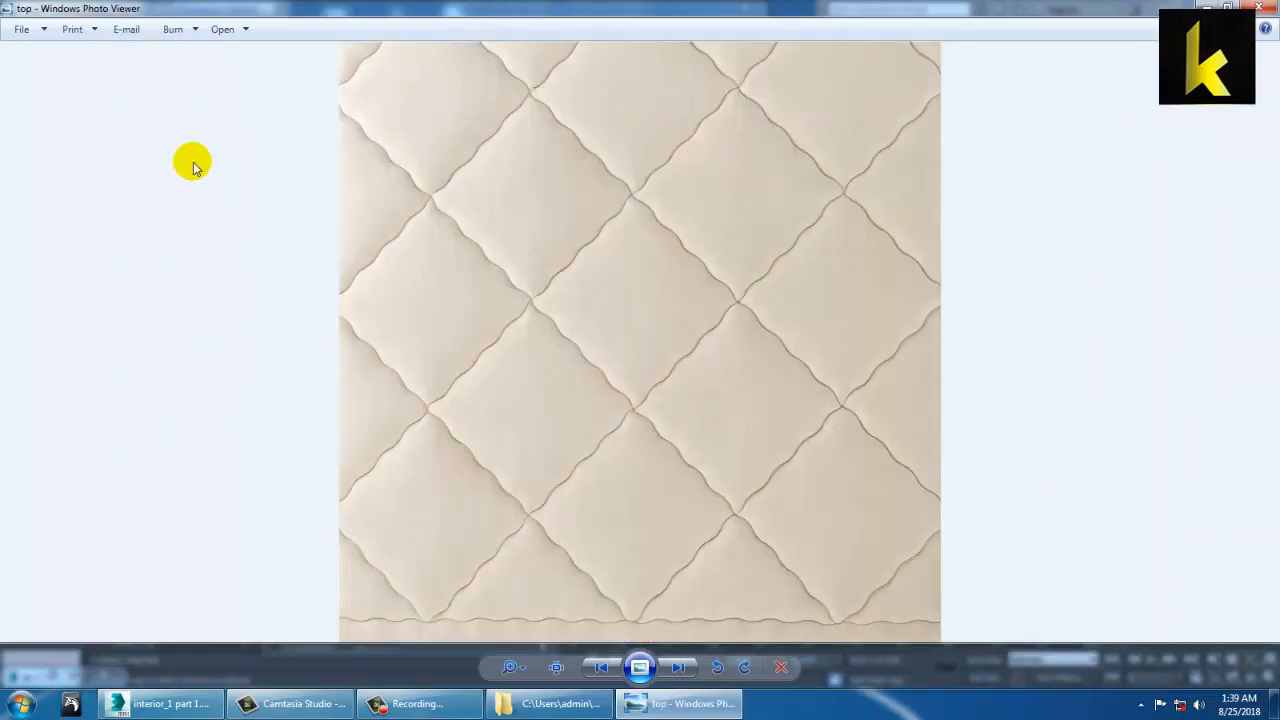
key("Right")
key("Left")
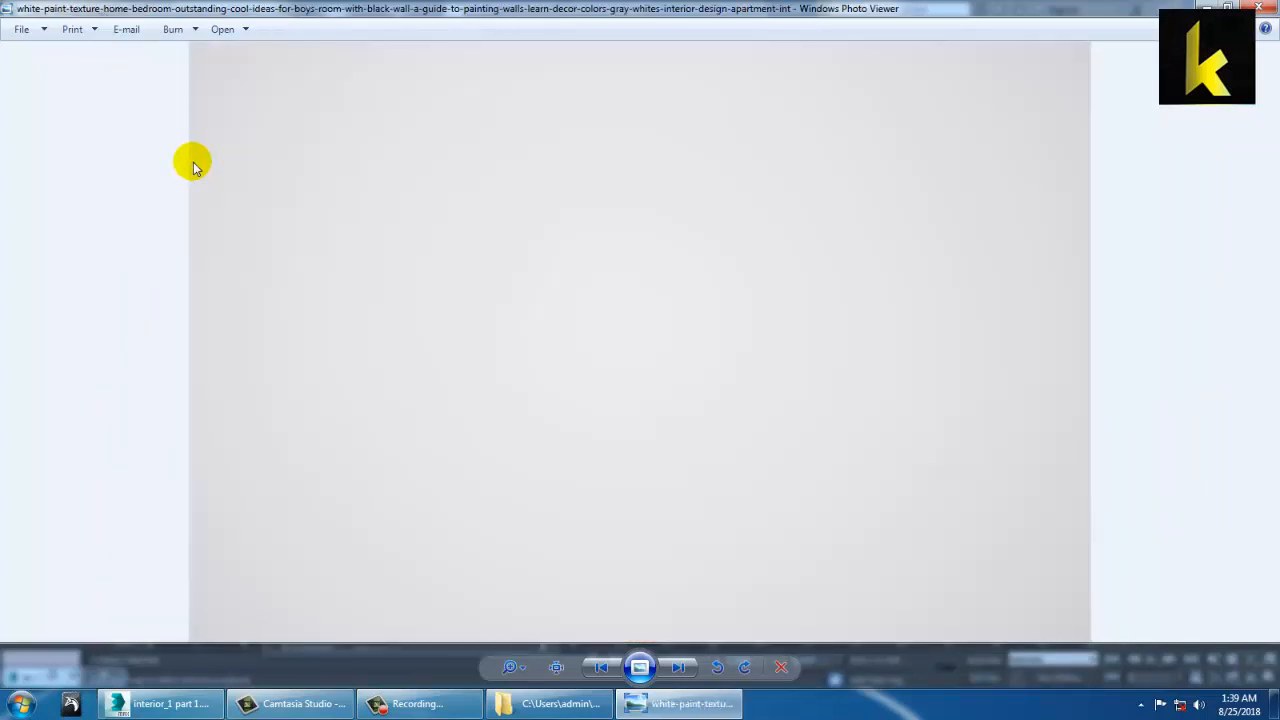
key("Right")
key("Right")
key("Right")
key("Right")
key("Right")
key("Right")
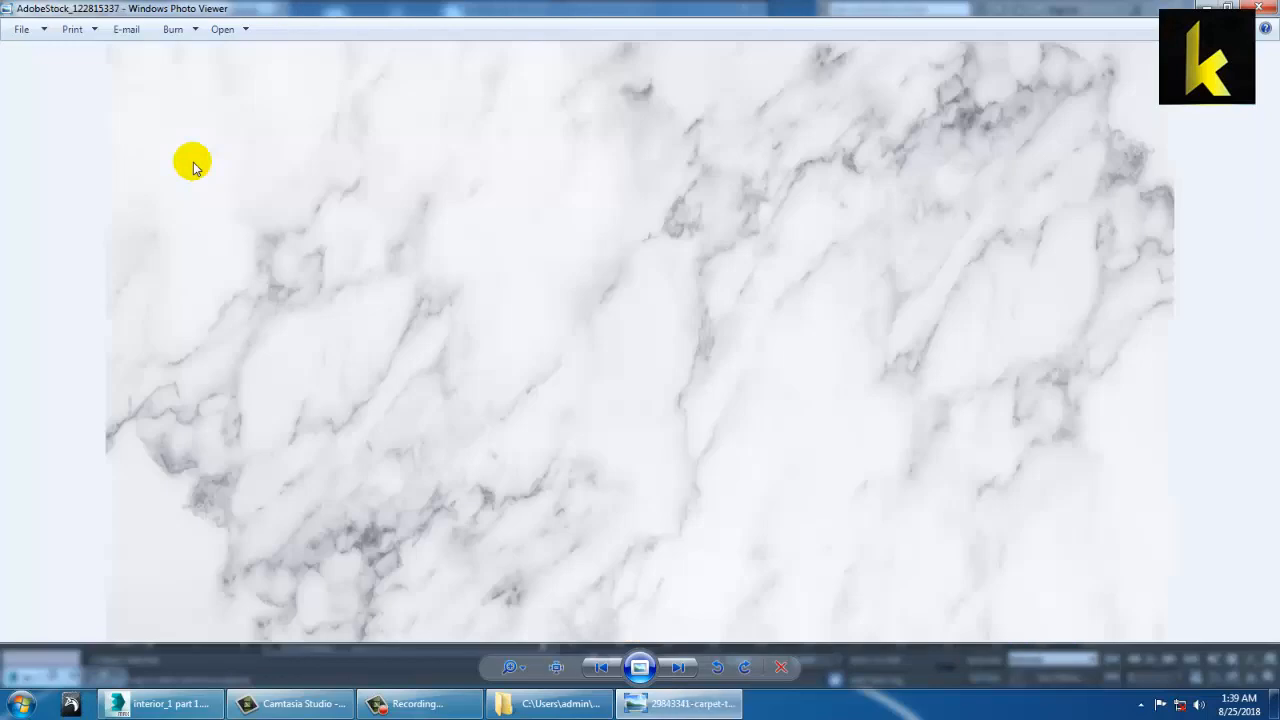
key("Right")
key("Right")
key("Right")
key("Right")
key("Right")
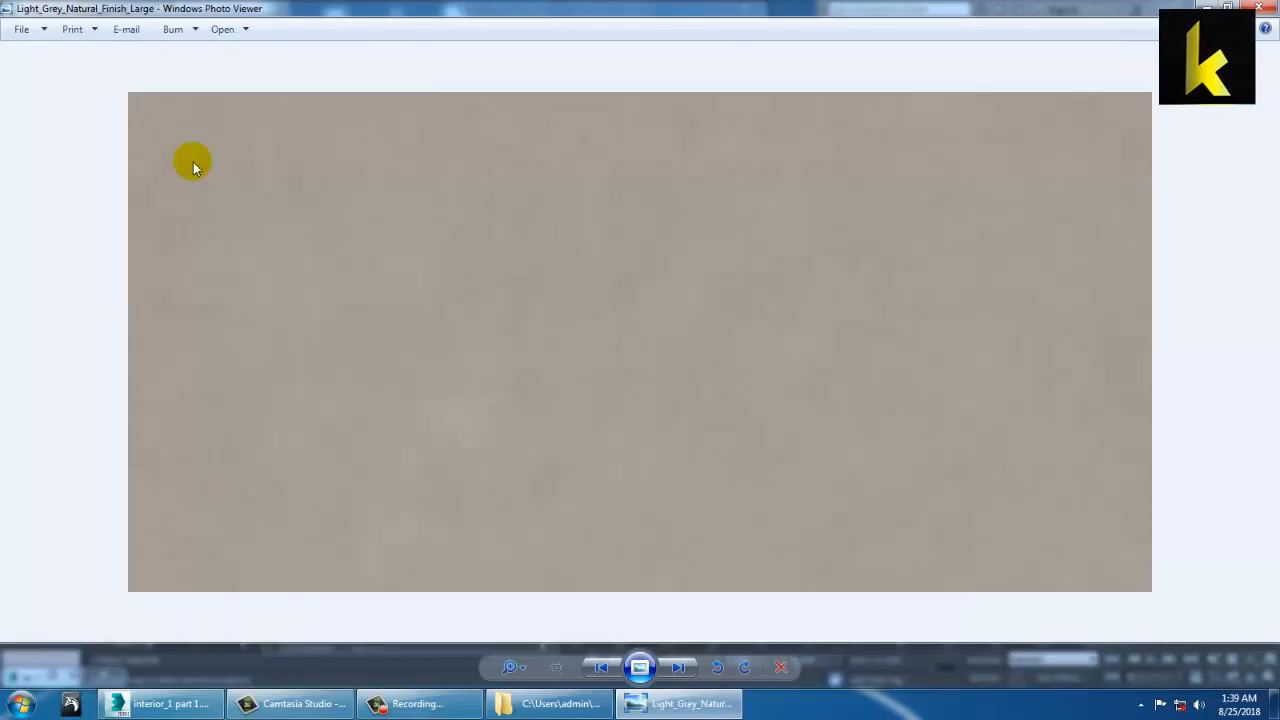
key("Left")
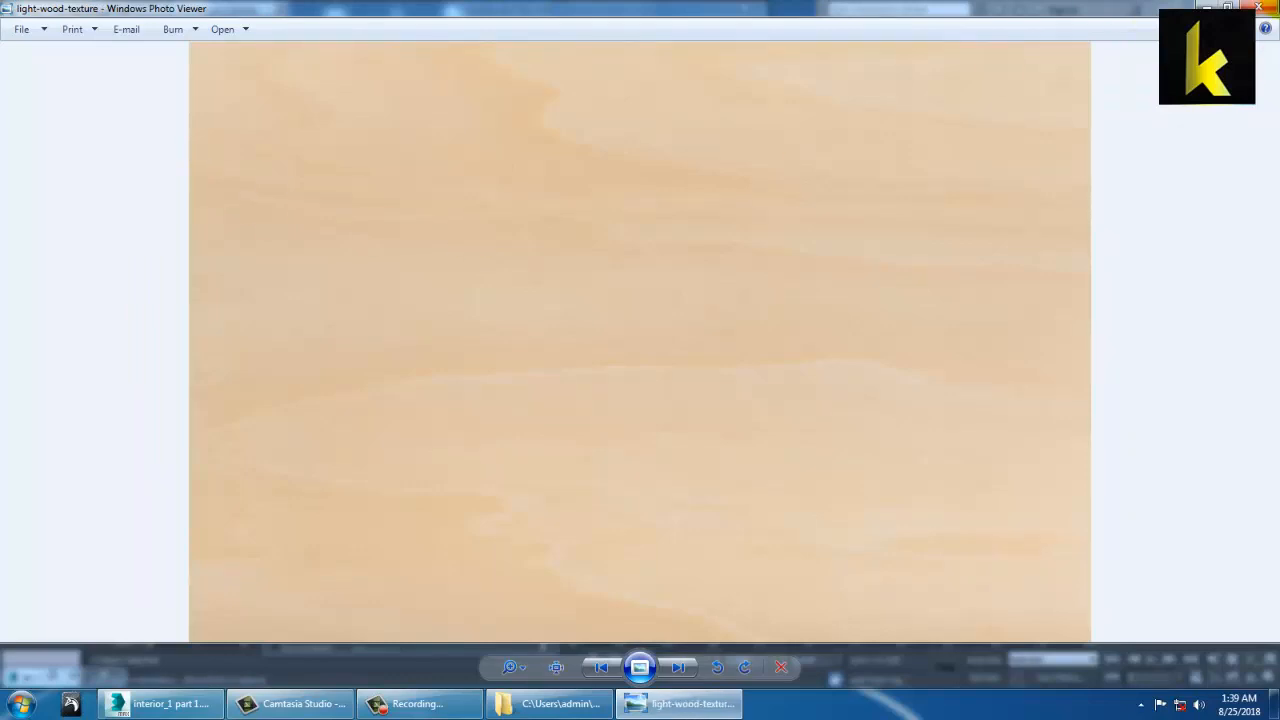
left_click(1258, 7)
Load light-wood-texture as the Diffuse bitmap, assign the material to the wide wall cabinet (Box018) and show the map in the viewport
left_click(475, 135)
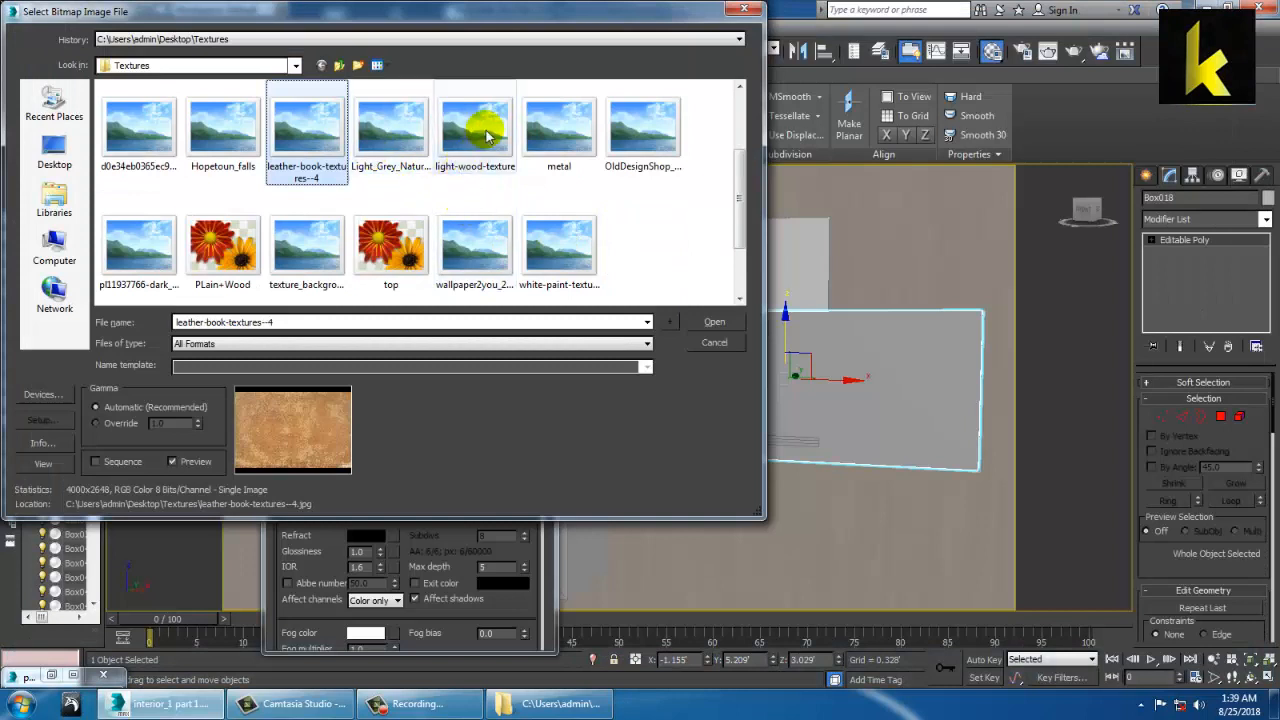
left_click(487, 135)
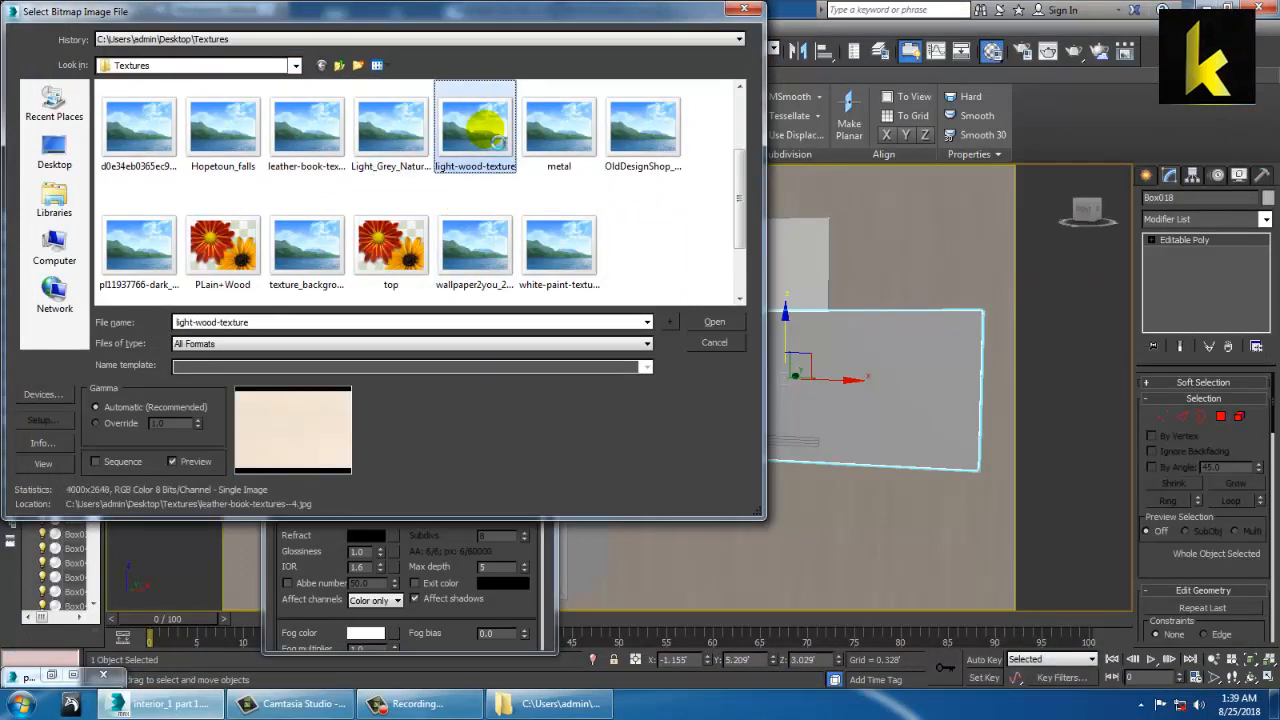
key("Right")
key("Right")
double_click(486, 130)
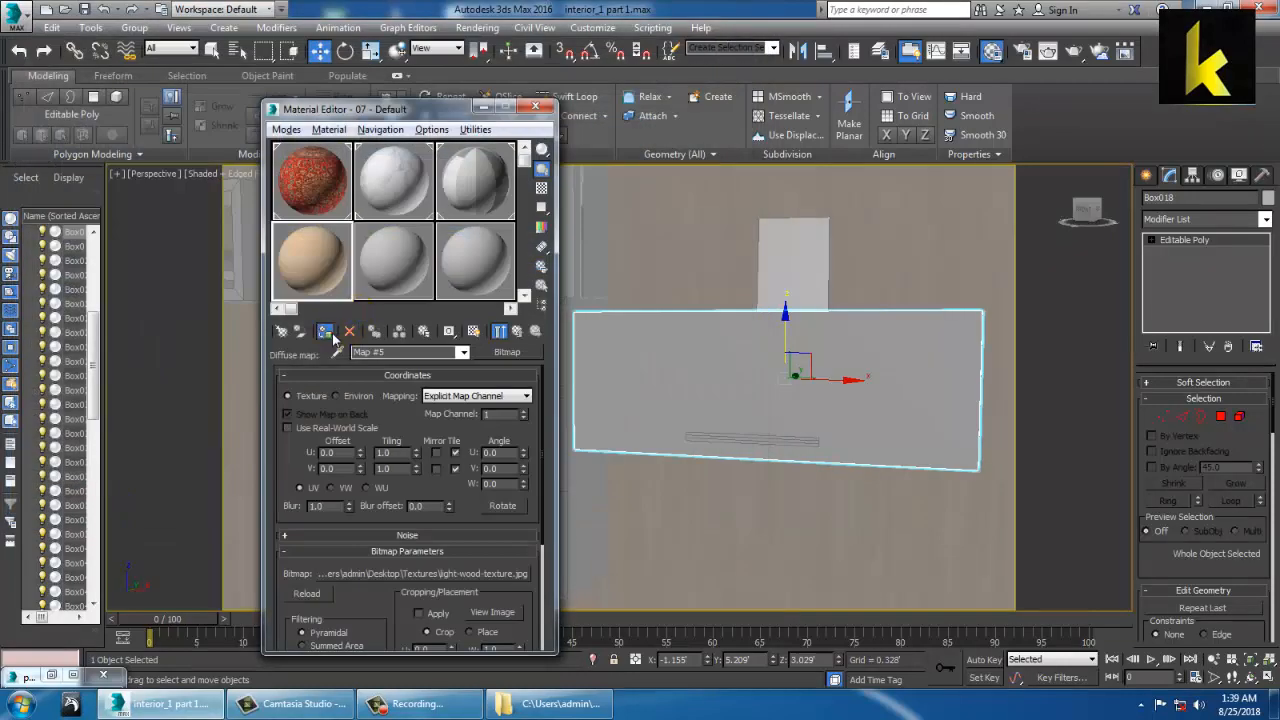
left_click(476, 331)
mouse_move(728, 384)
middle_mouse_down("alt")
mouse_move(820, 390)
mouse_move(808, 386)
middle_mouse_up("alt")
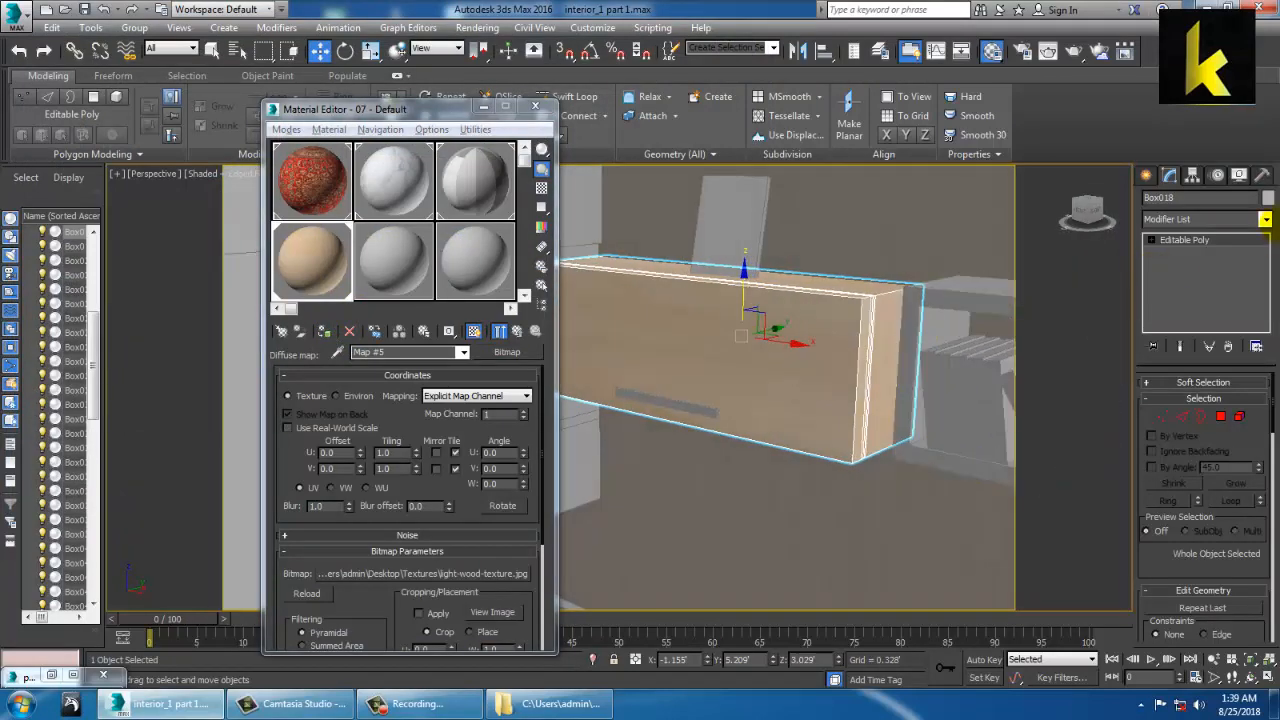
Add a UVW Map modifier with Box mapping to the wide wall cabinet (Box018)
left_click(1205, 219)
scroll(1215, 352, "down", 10)
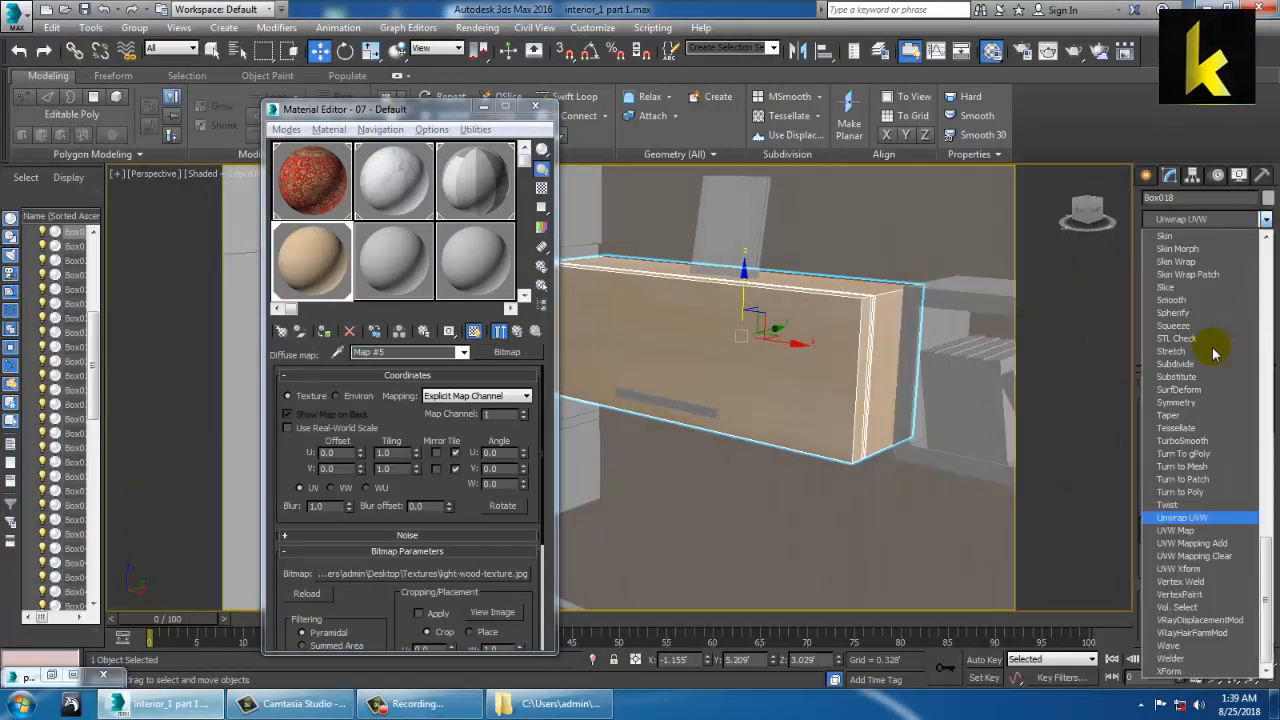
left_click(1203, 527)
left_click(1176, 472)
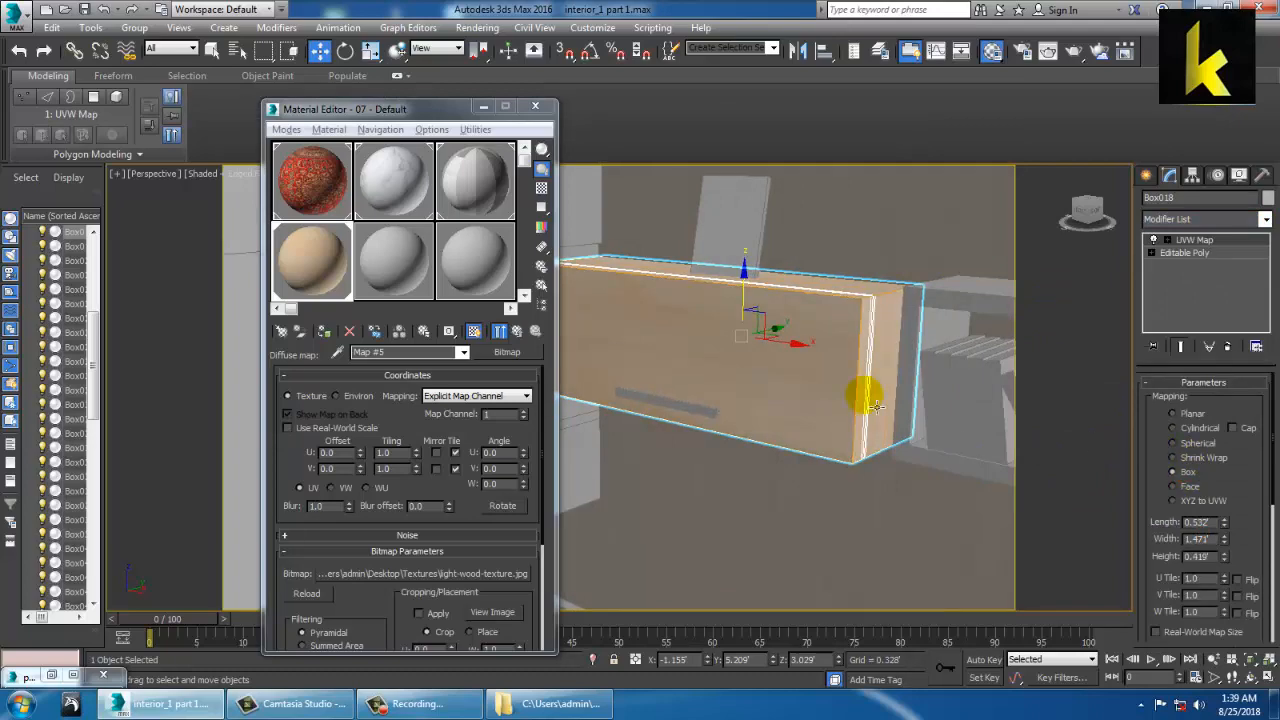
Assign the light wood material to the upper wall cabinet (Box016) and name the diffuse map shelve_1
middle_click_drag(857, 391, 897, 371, "alt")
scroll(814, 351, "down", 5)
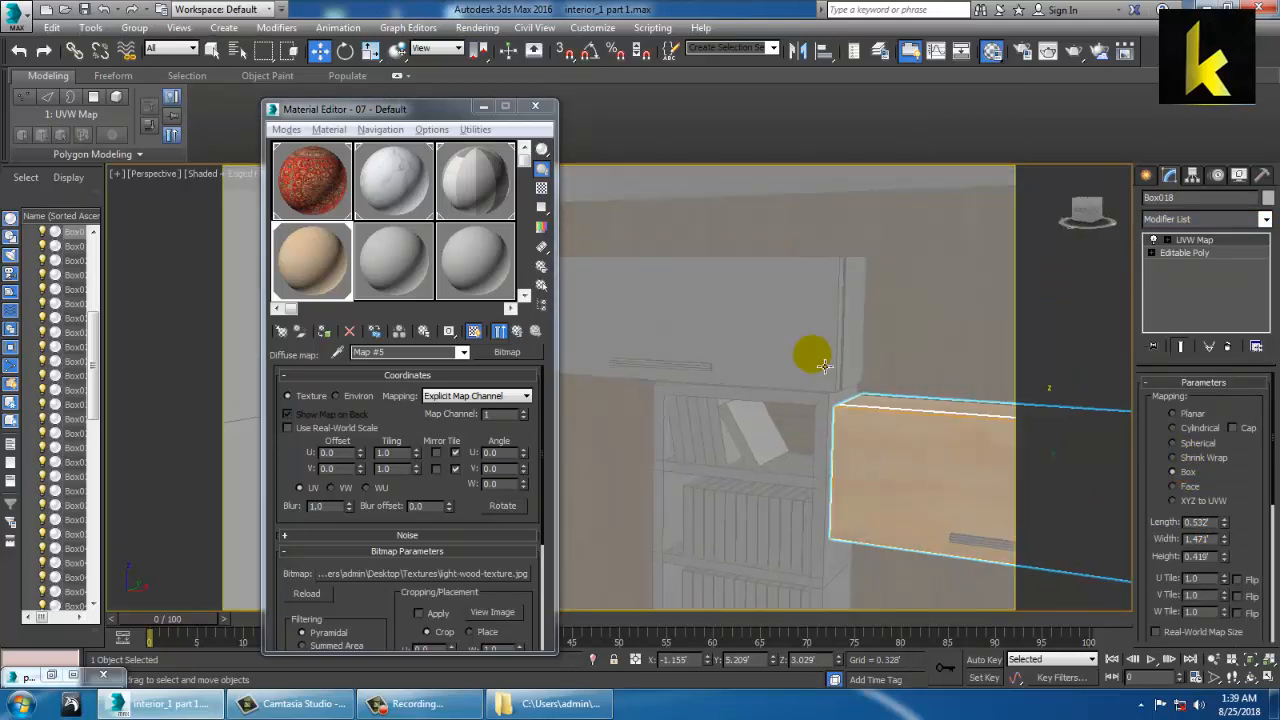
left_click(814, 349)
left_click(325, 332)
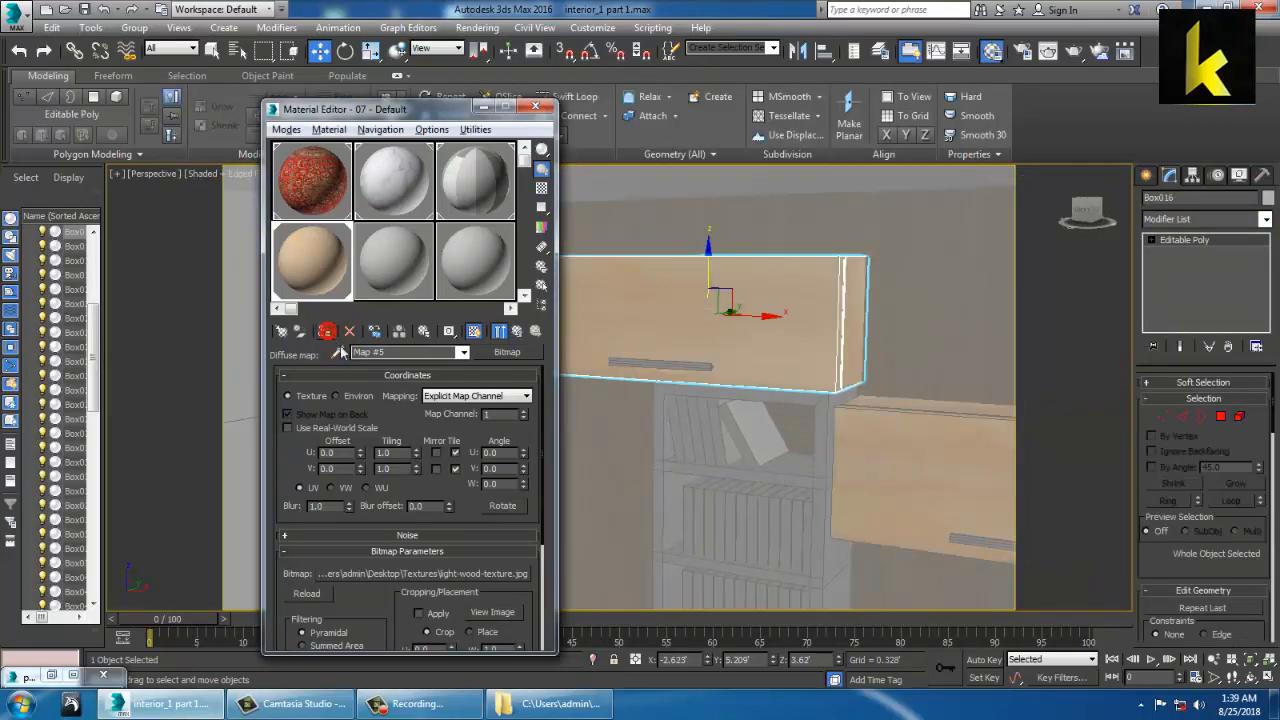
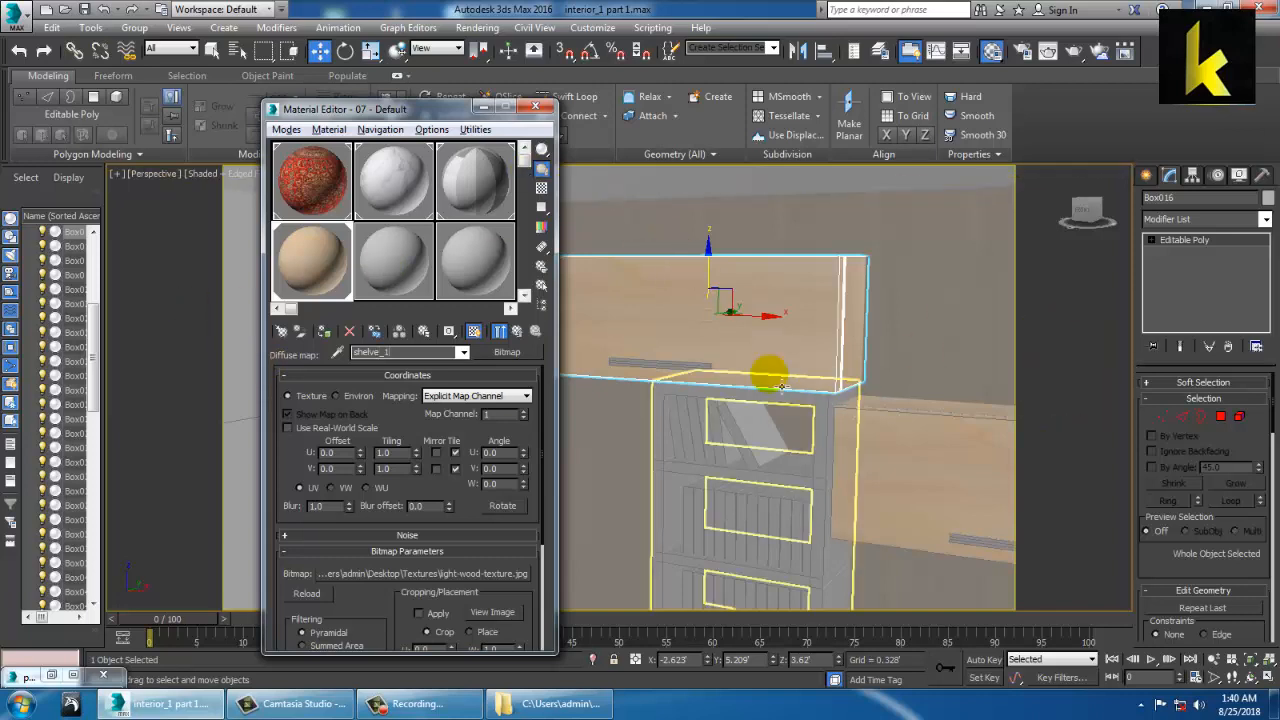
Check the bedroom reference image and assign the light wood material to the headboard panel behind the bed (Box020)
scroll(694, 371, "down", 4)
middle_click_drag(782, 386, 806, 441, "alt")
scroll(797, 440, "up", 2)
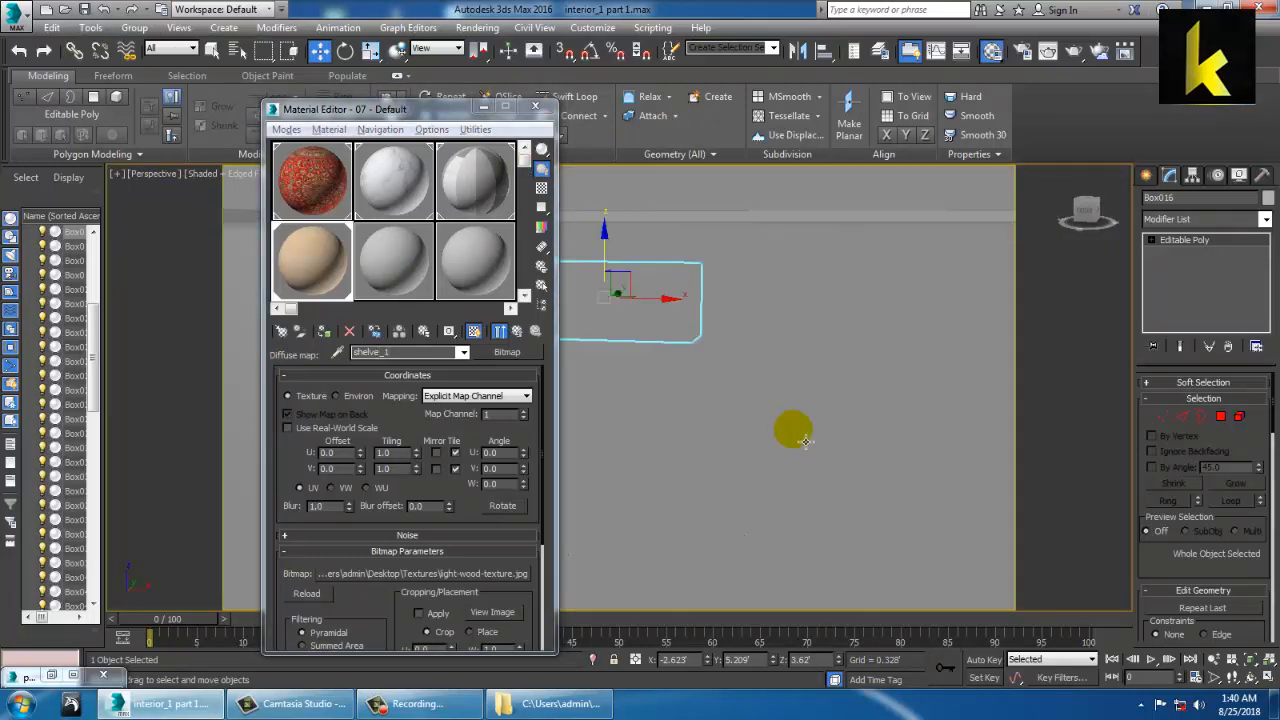
left_click(50, 676)
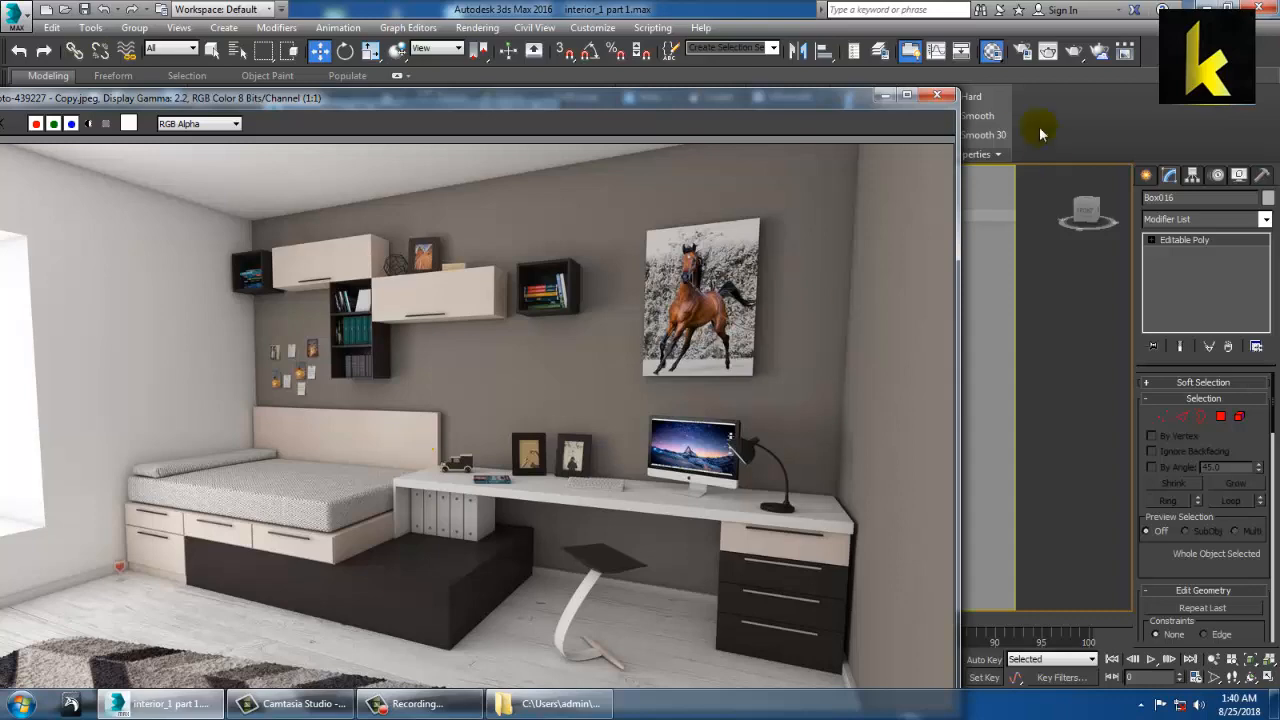
left_click(884, 98)
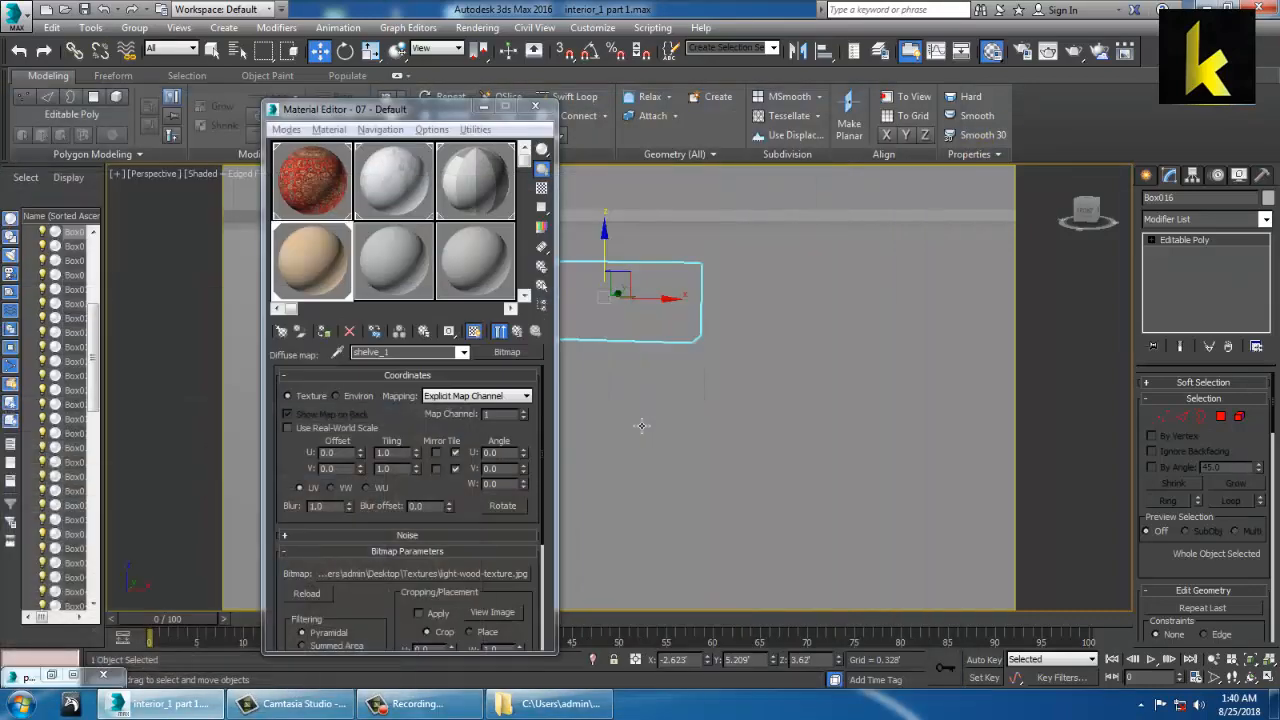
left_click(488, 104)
scroll(625, 477, "up", 3)
middle_click_drag(585, 358, 657, 485)
left_click(678, 407)
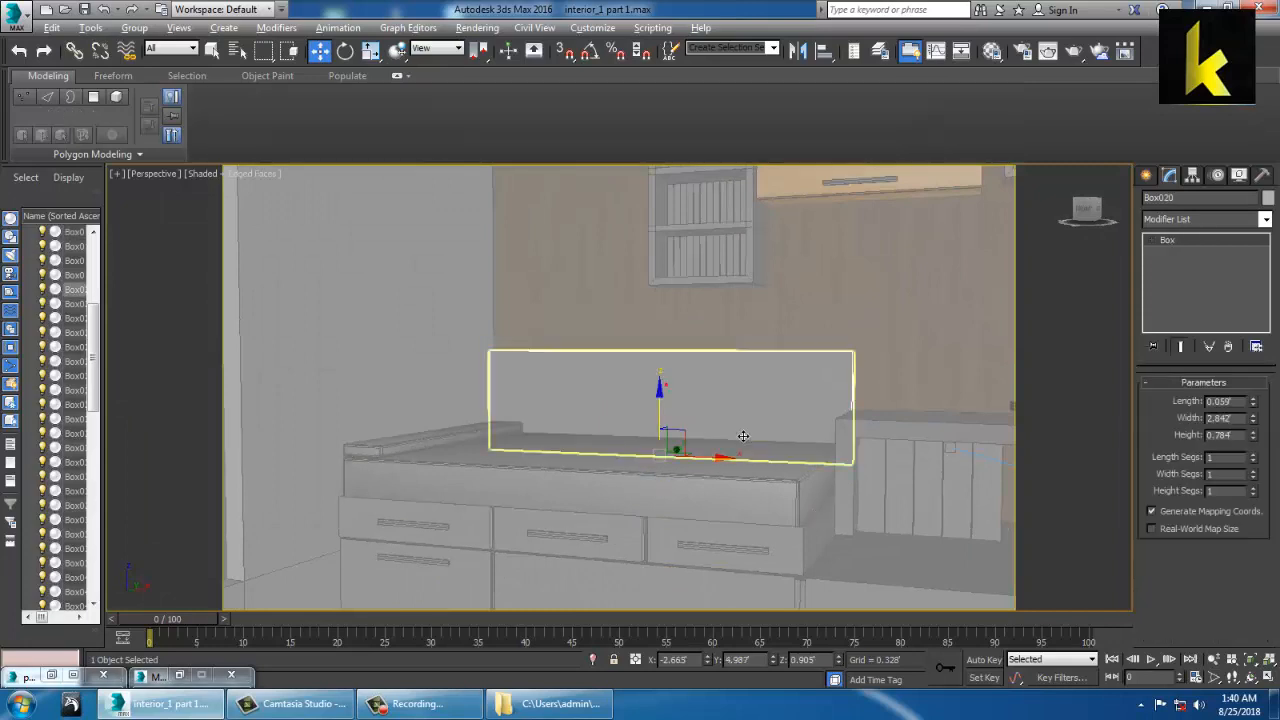
middle_click_drag(737, 437, 709, 451, "alt")
key("m")
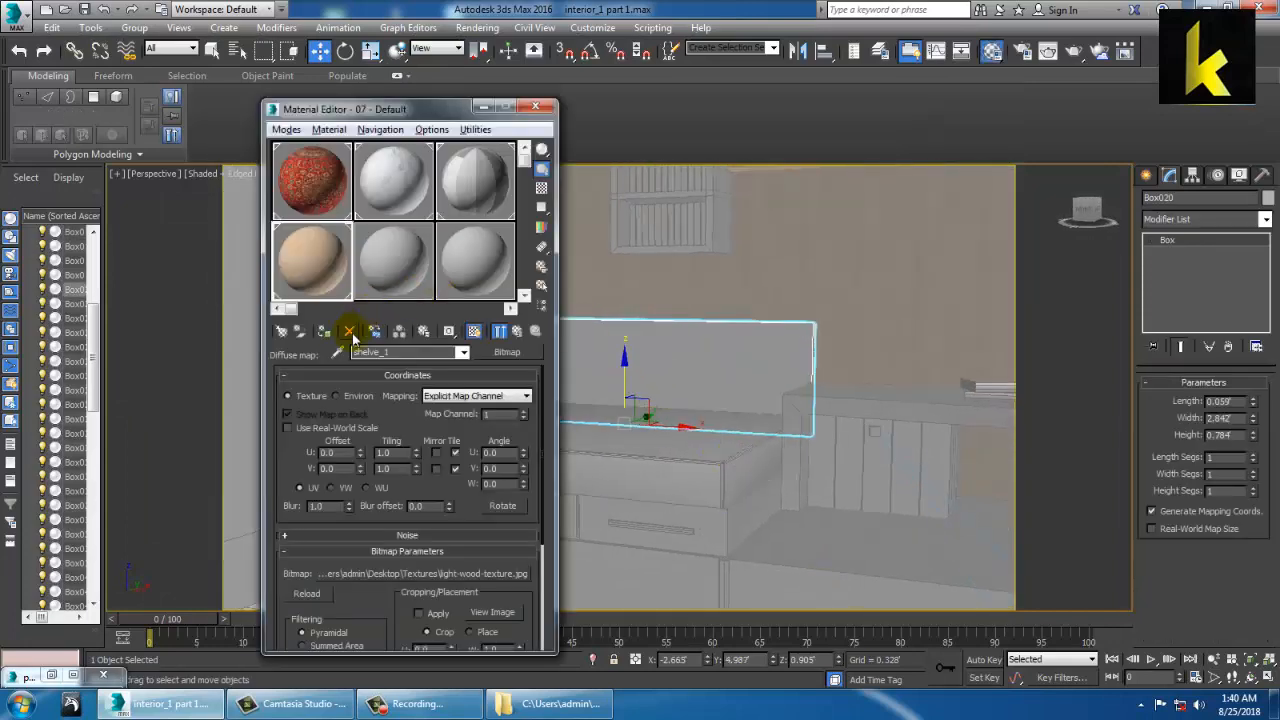
left_click(324, 333)
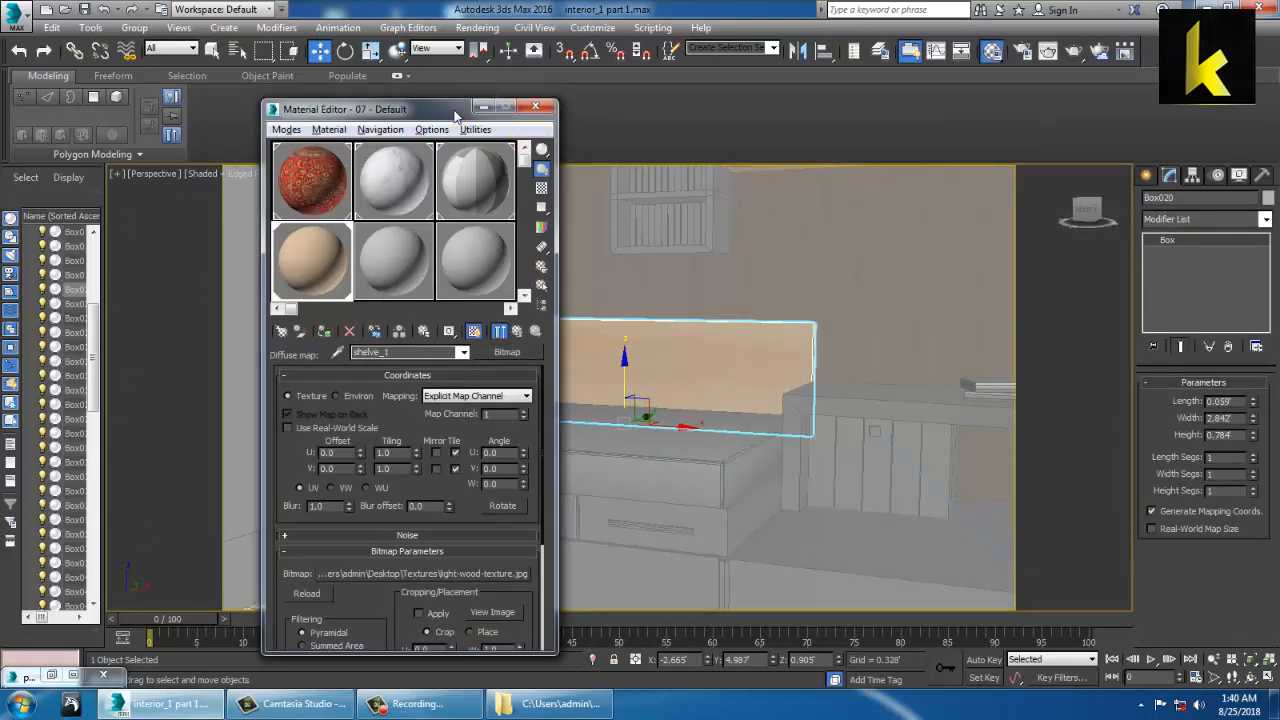
Assign the light wood material to the bed's upper drawer unit (Box002) and add a UVW Map modifier with Box mapping
left_click_drag(455, 116, 277, 113)
left_click(786, 540)
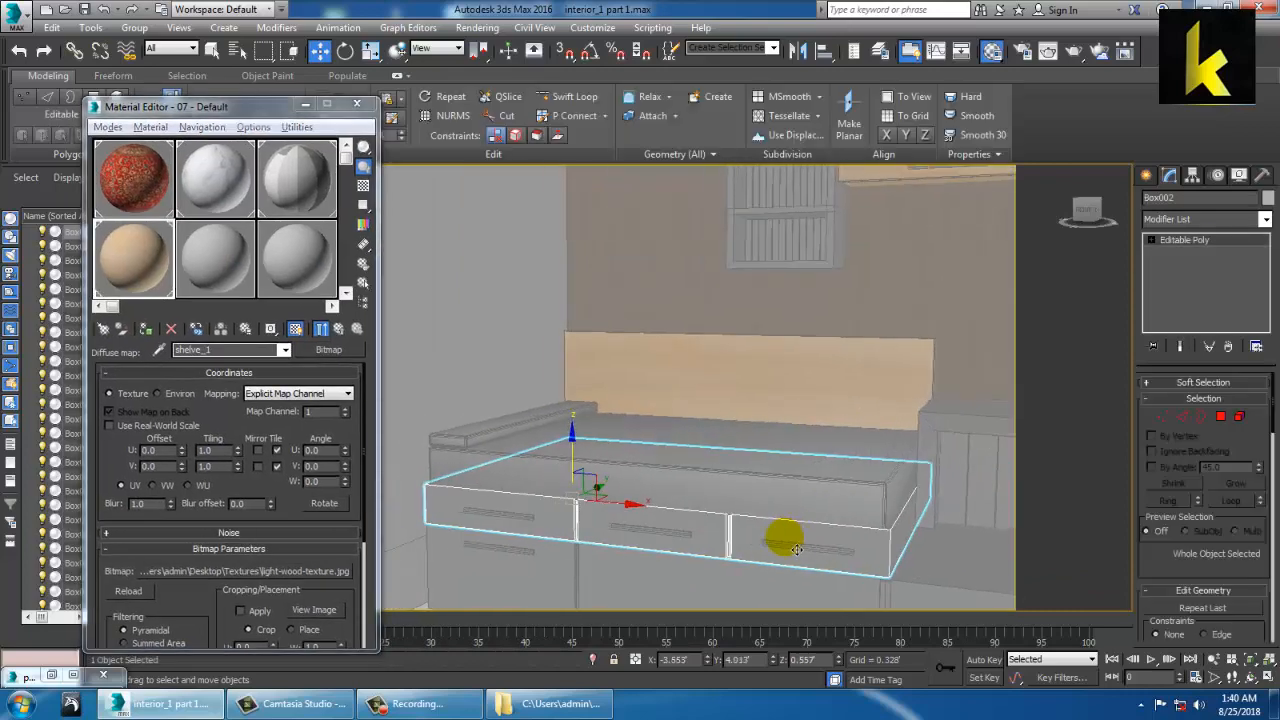
left_click(147, 331)
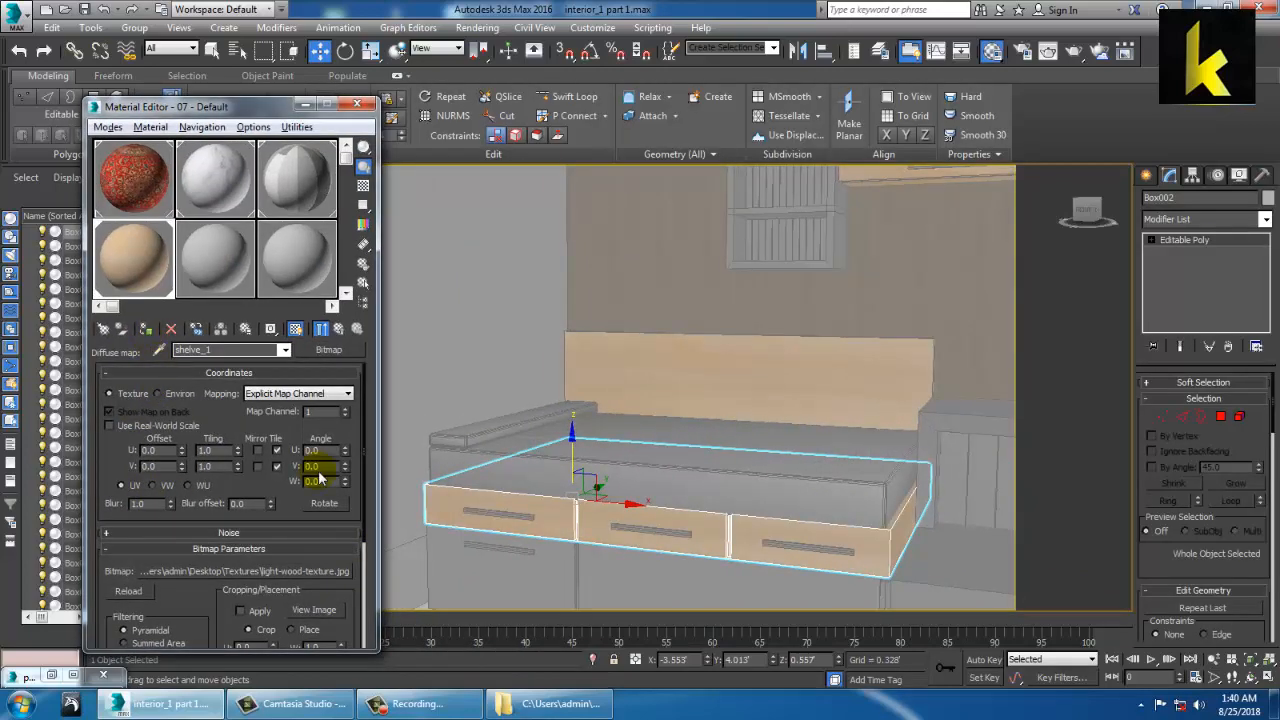
left_click(1264, 219)
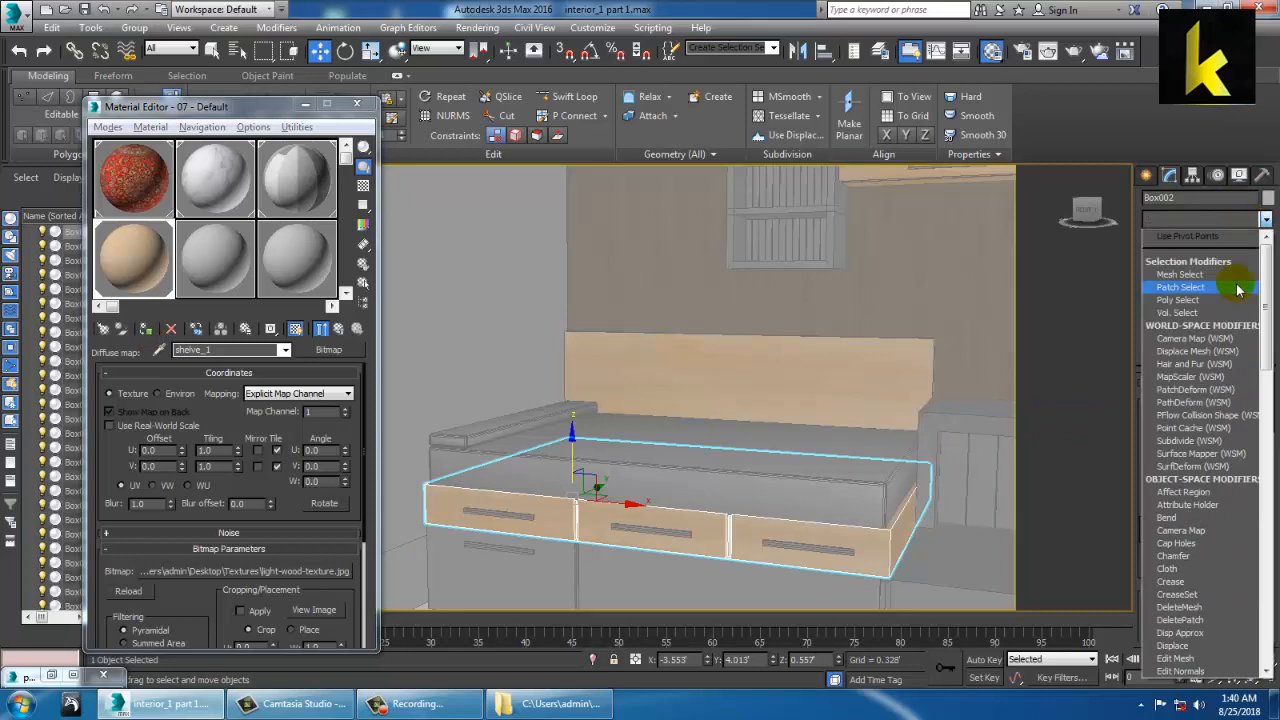
scroll(1238, 289, "down", 10)
left_click(1190, 535)
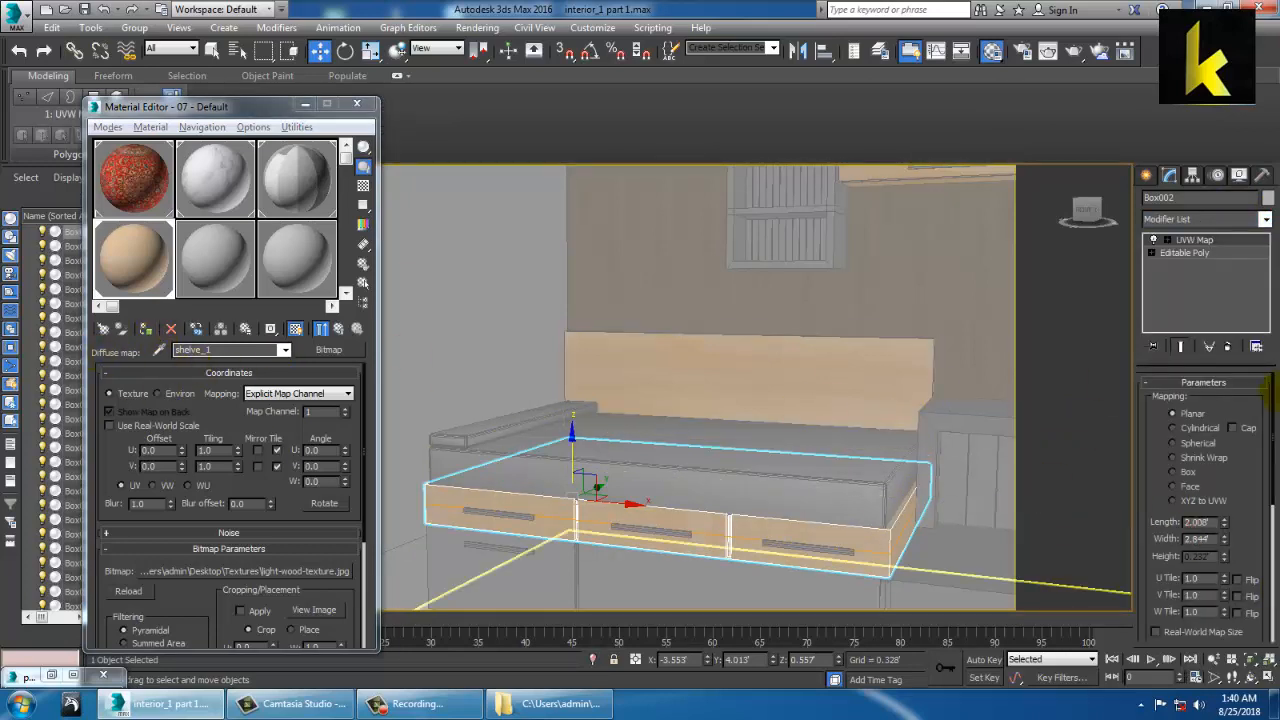
left_click(1176, 472)
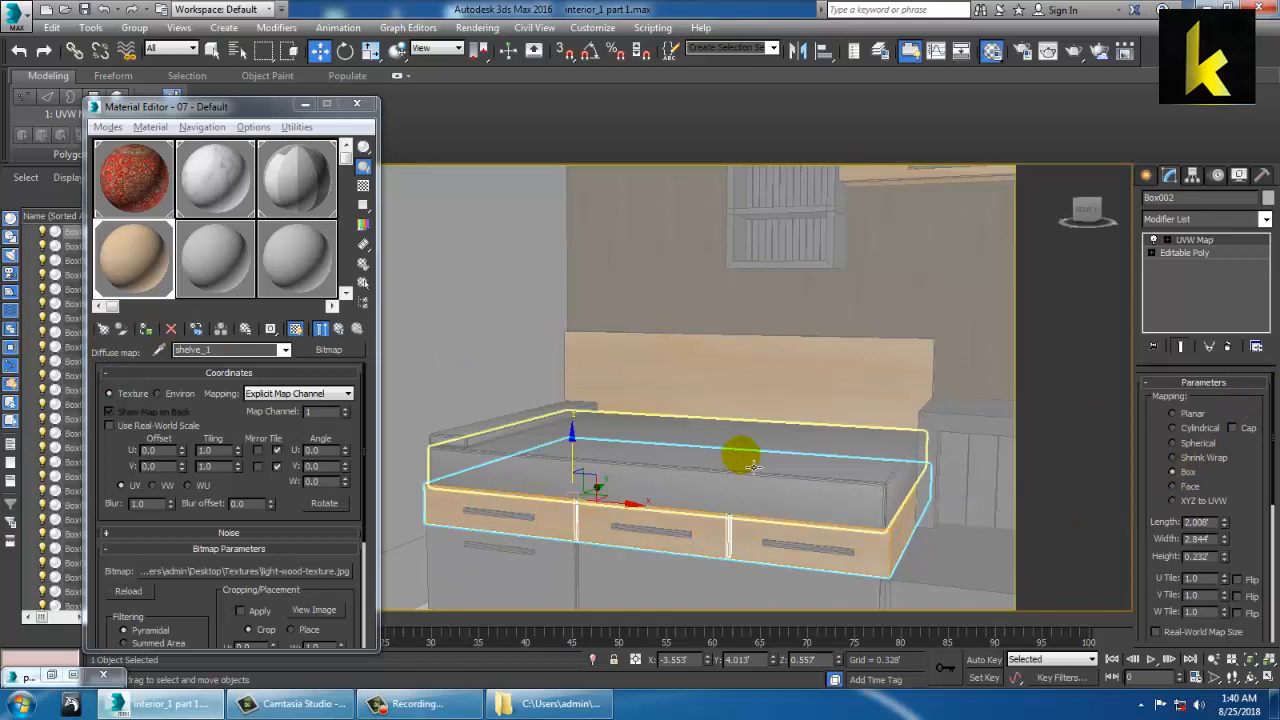
Check the bedroom reference image for the framed picture on the wall above the desk
middle_click_drag(851, 403, 880, 492)
scroll(874, 476, "up", 3)
scroll(880, 410, "down", 6)
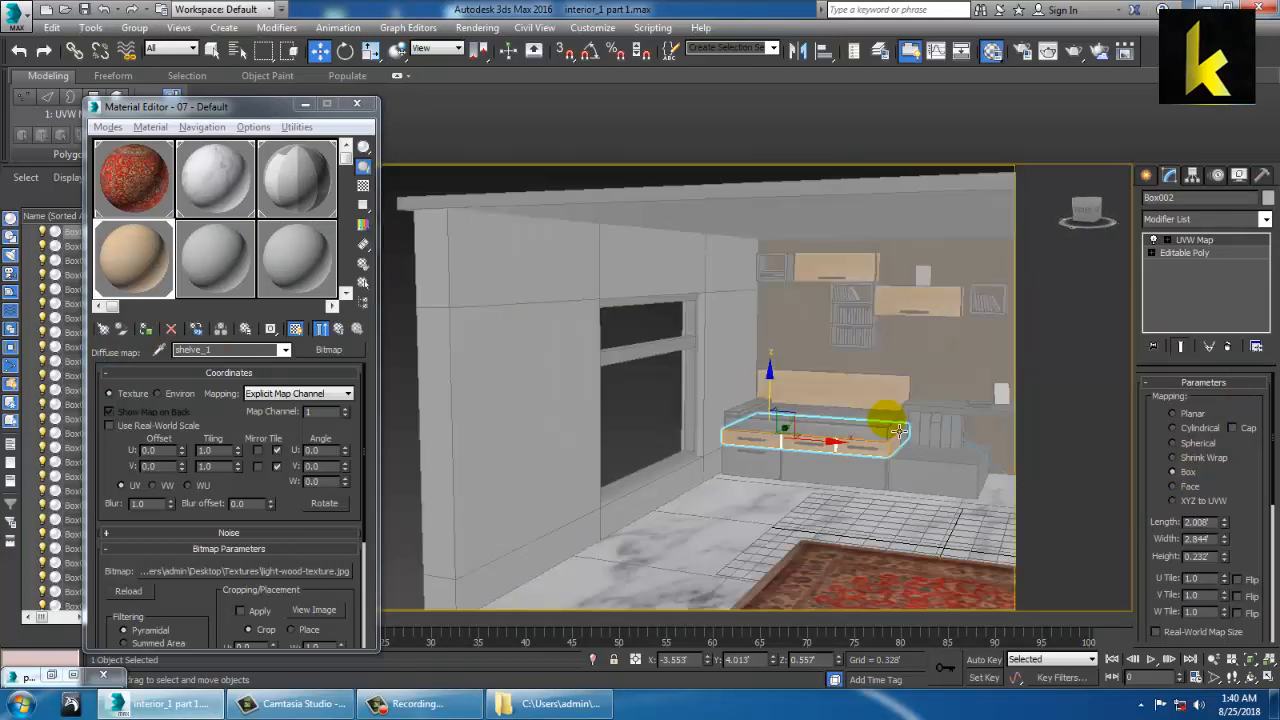
left_click(53, 675)
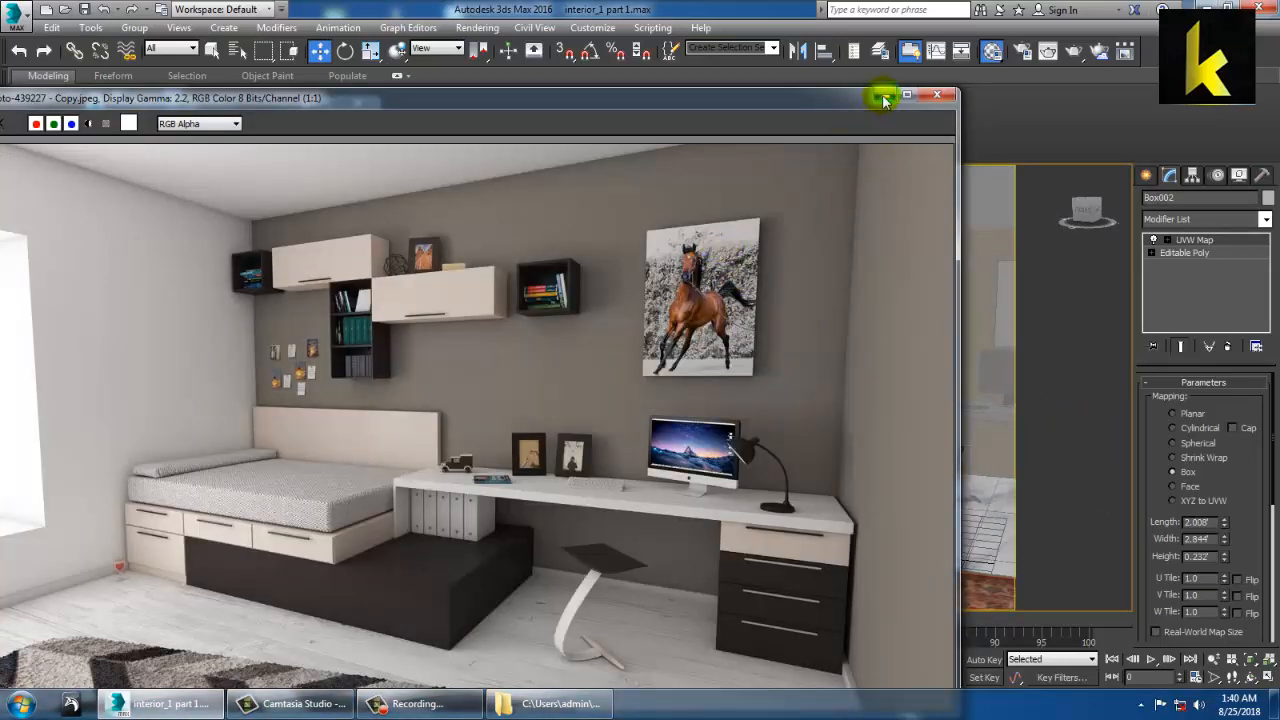
left_click(884, 97)
Select the blank picture panel above the monitor (Box021) and activate the unused material 08 - Default
middle_click_drag(734, 351, 654, 349)
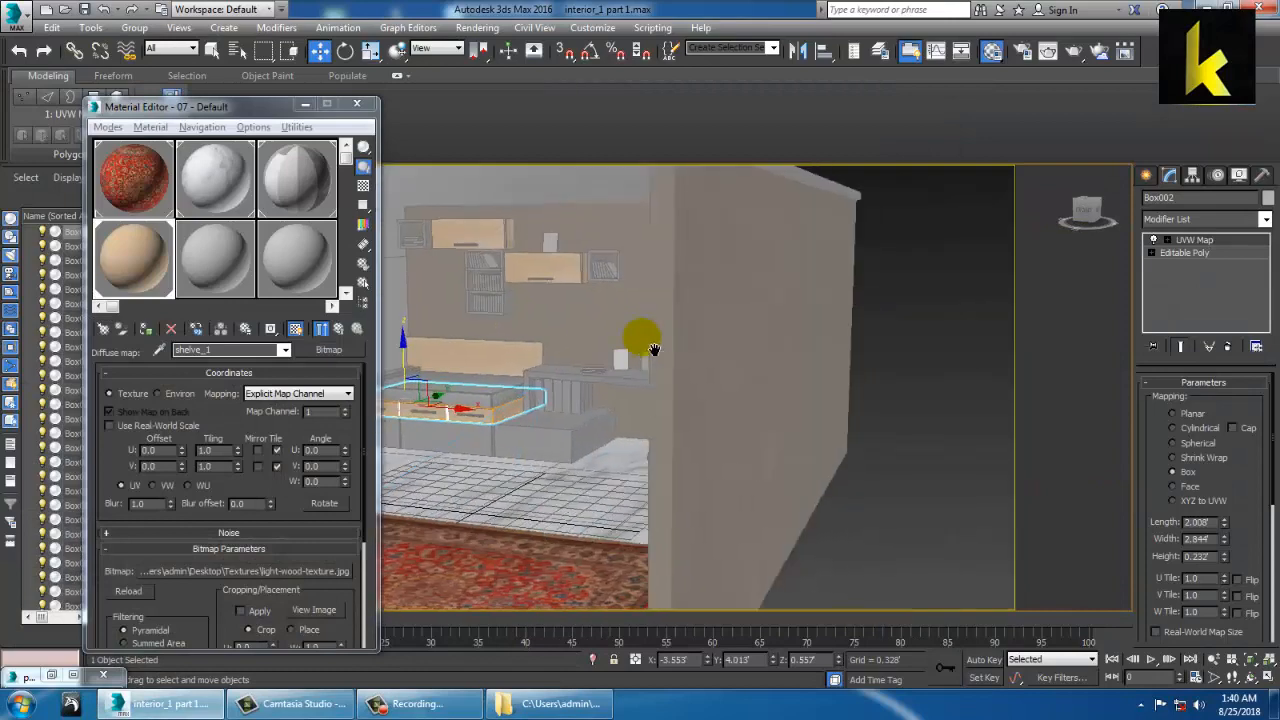
scroll(704, 360, "up", 3)
middle_click_drag(748, 374, 731, 388, "alt")
left_click(875, 312)
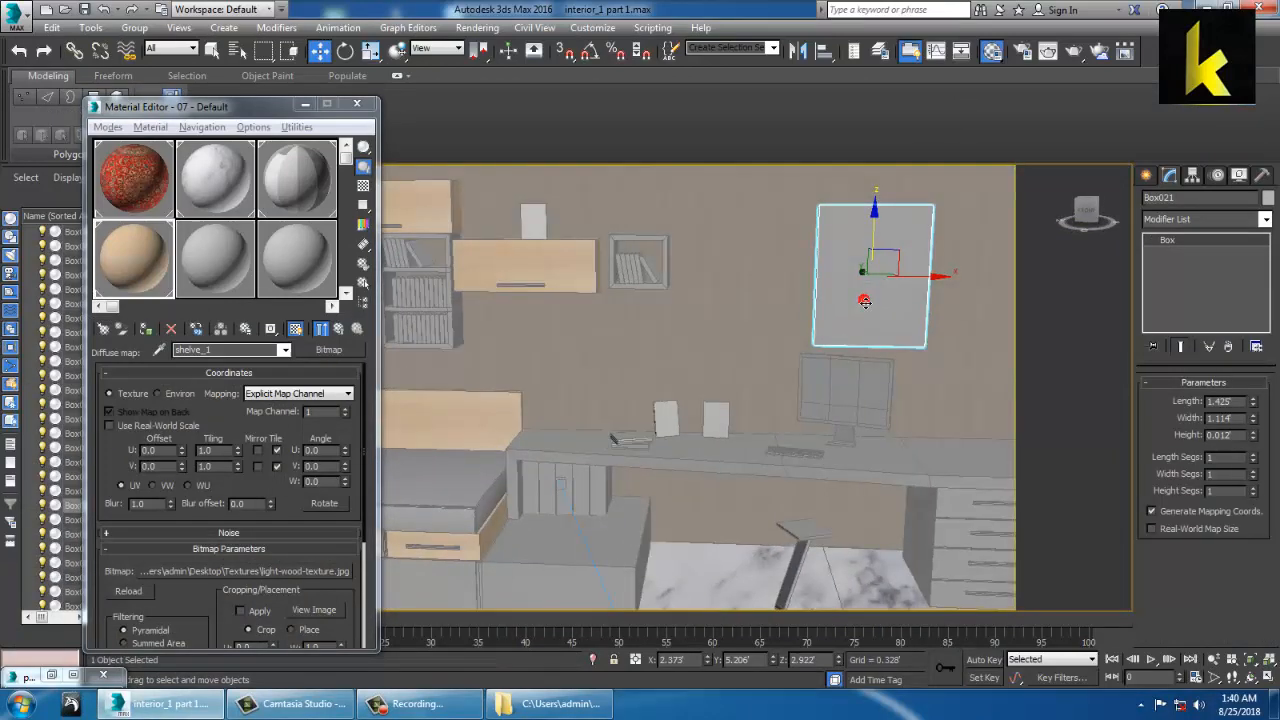
middle_click_drag(865, 303, 738, 340)
scroll(695, 405, "up", 3)
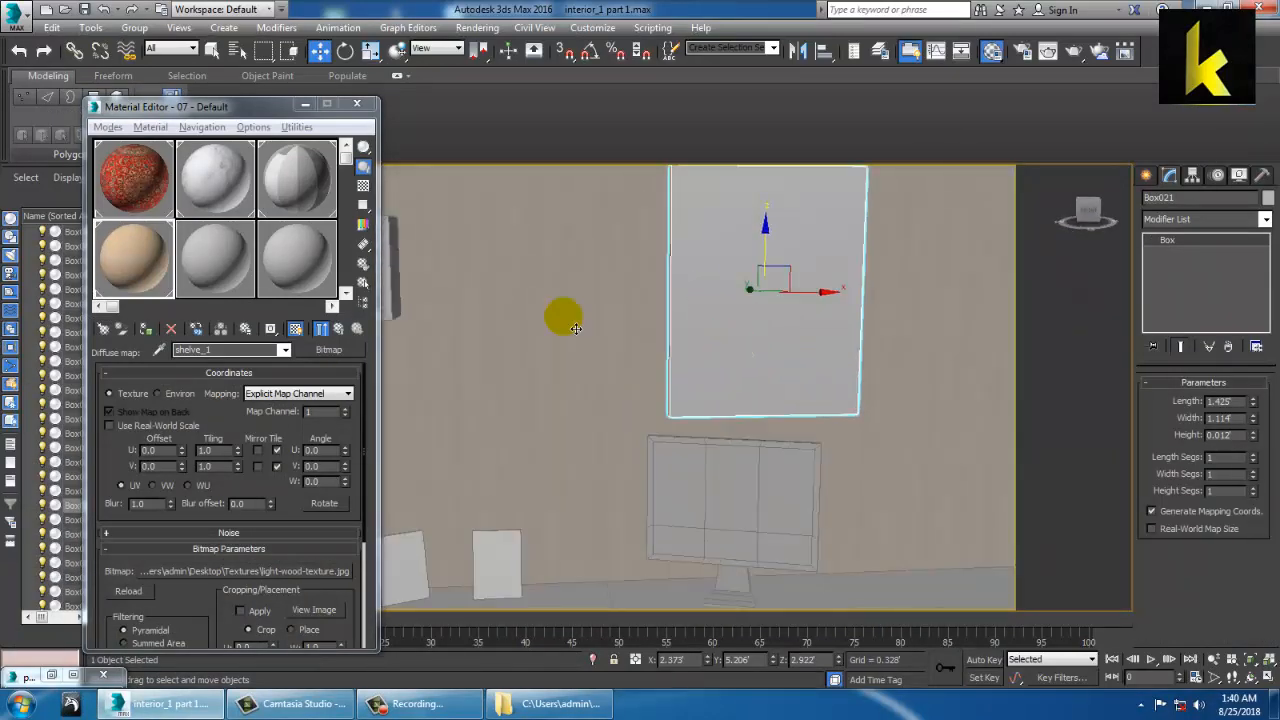
left_click(208, 262)
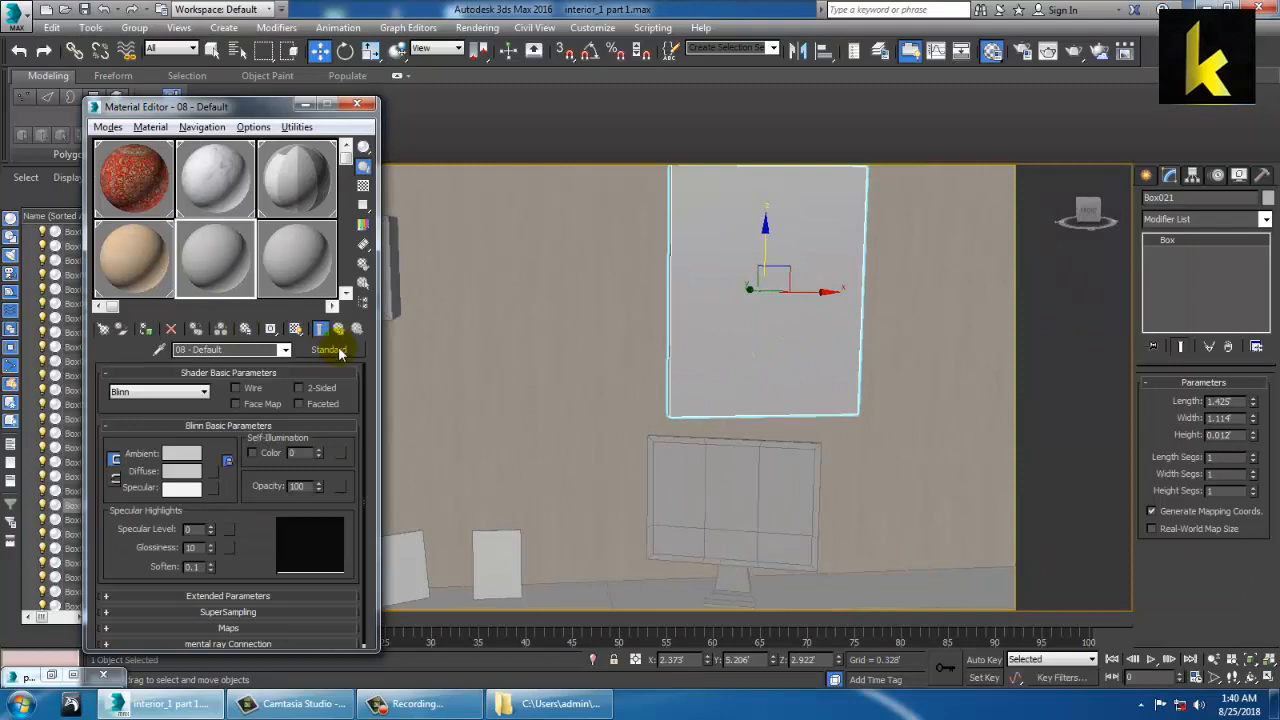
left_click(339, 351)
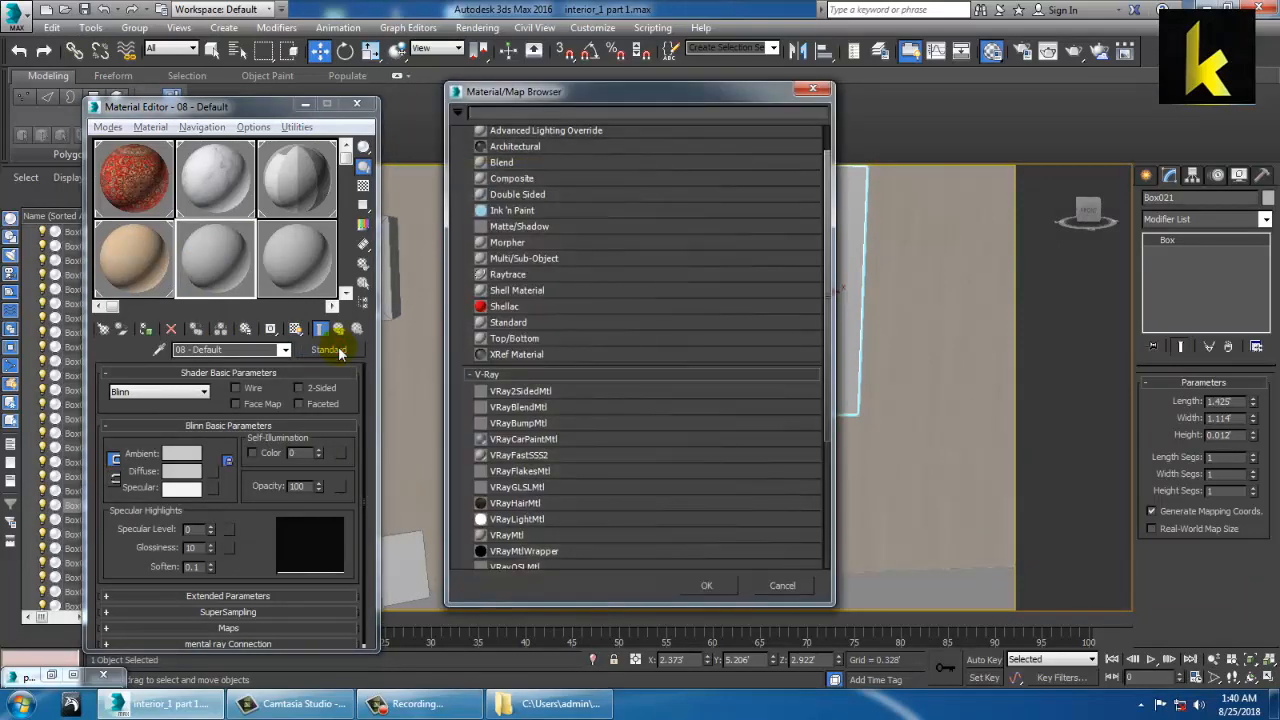
left_click(783, 587)
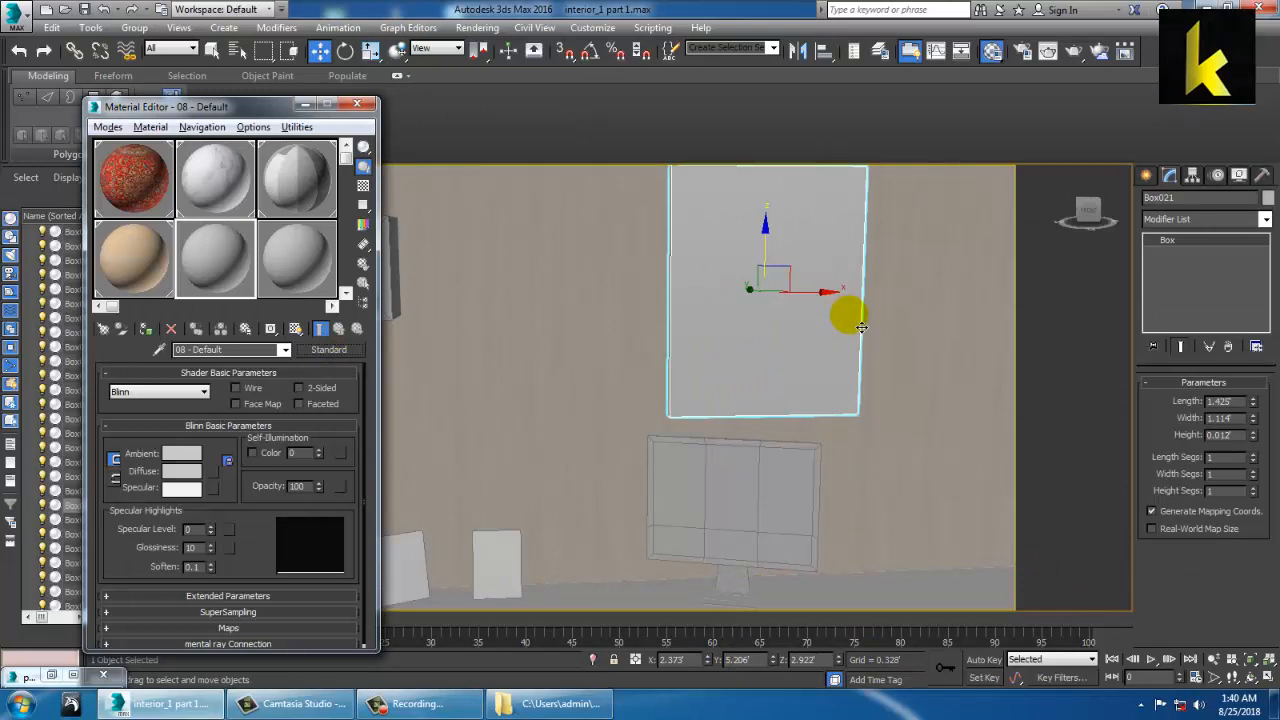
Turn on angle snap at 90 degrees and rotate the picture panel a quarter turn into landscape orientation
middle_click_drag(757, 360, 771, 391)
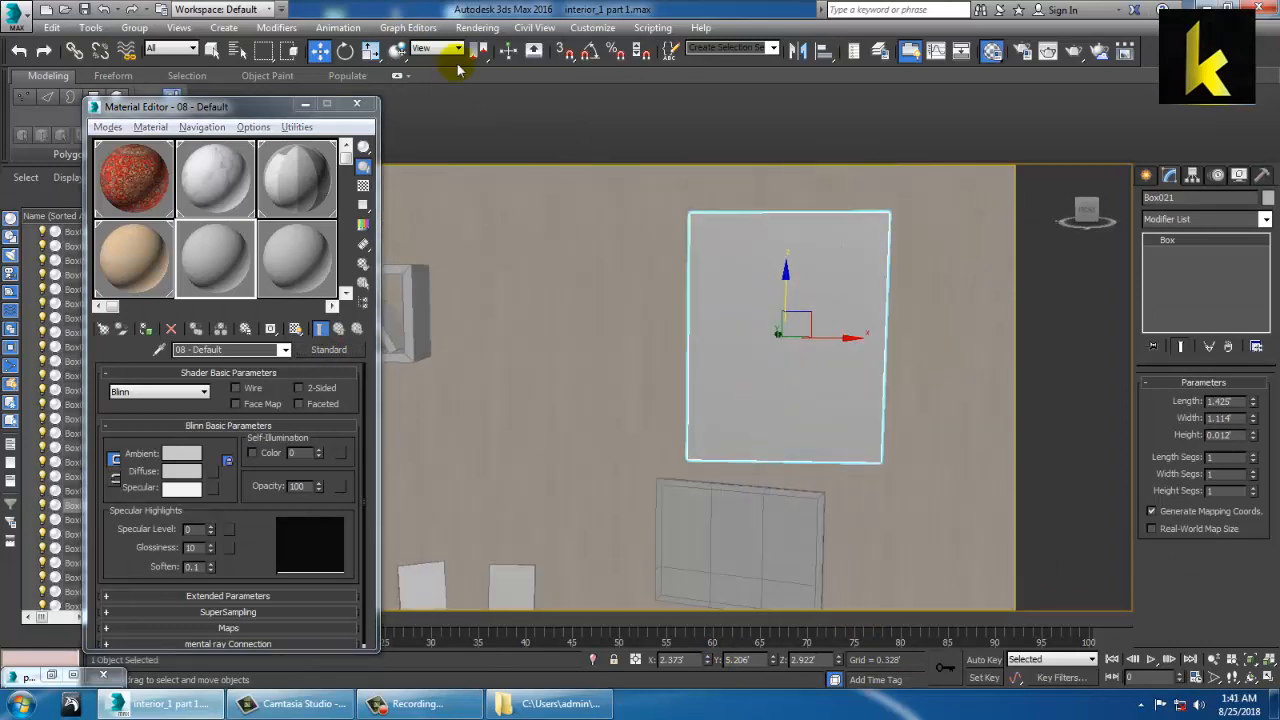
right_click(590, 52)
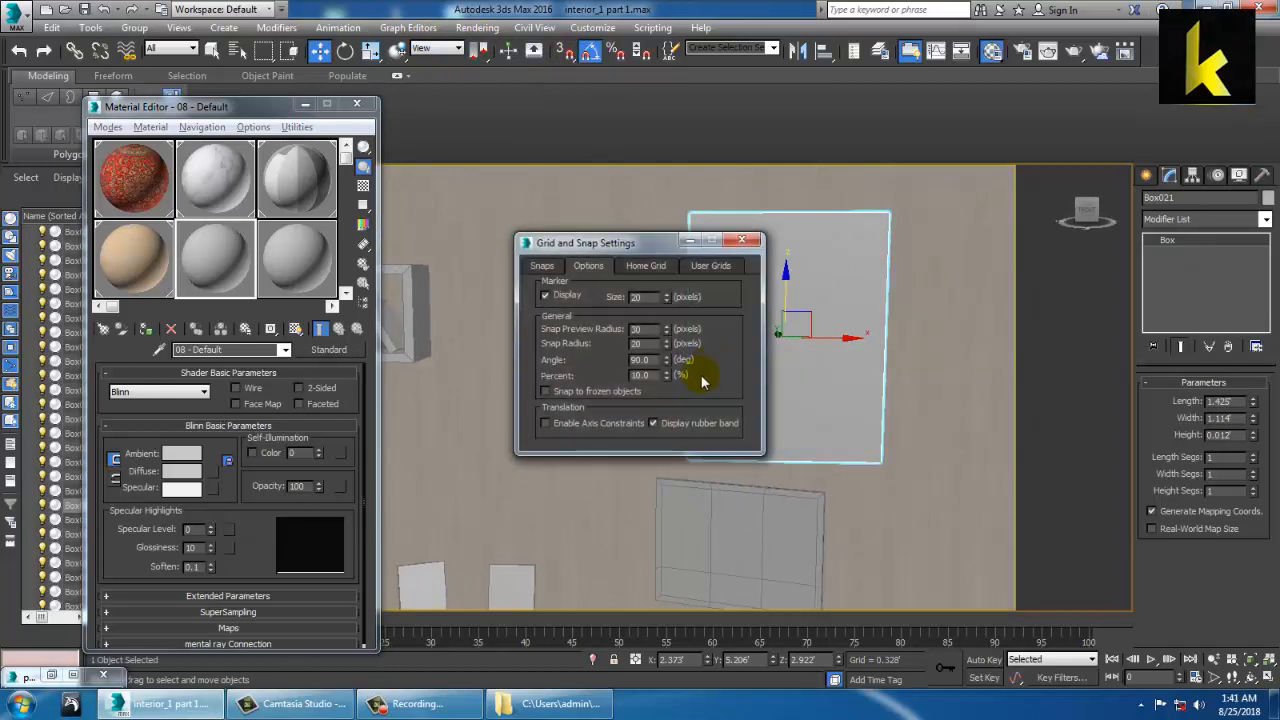
left_click(750, 242)
key("e")
left_click_drag(711, 323, 752, 332)
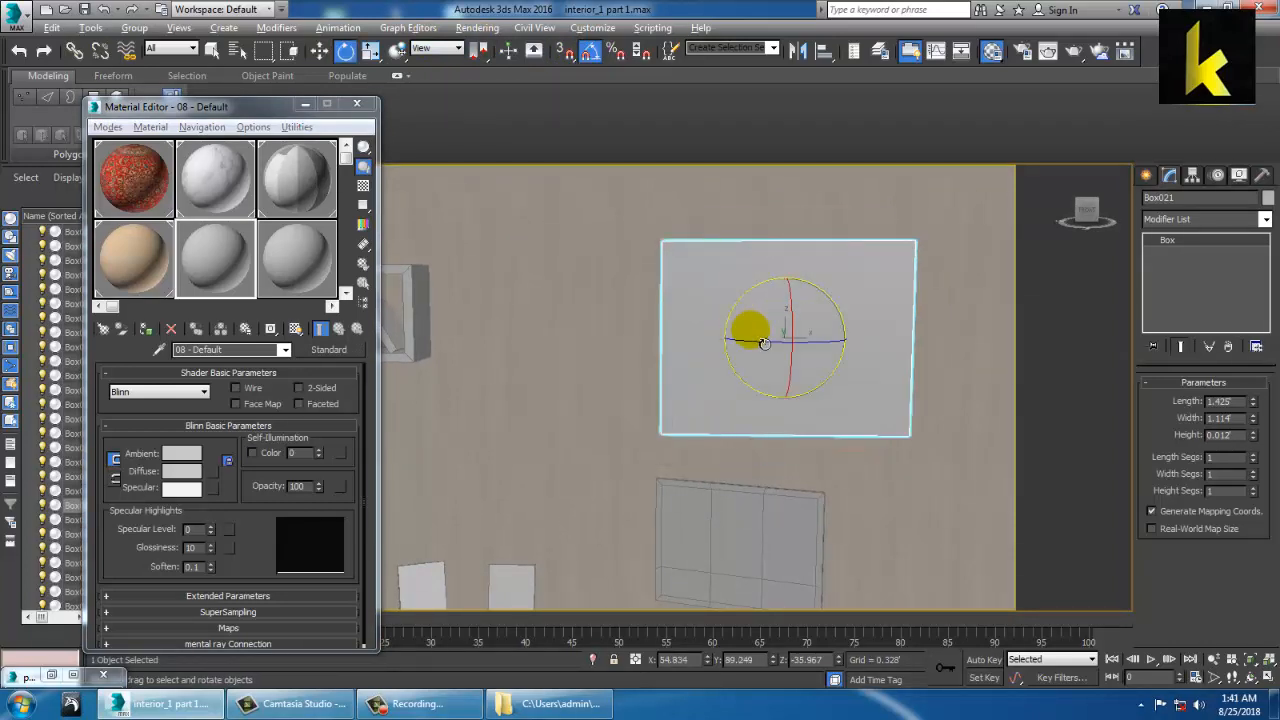
middle_click_drag(764, 343, 776, 370, "alt")
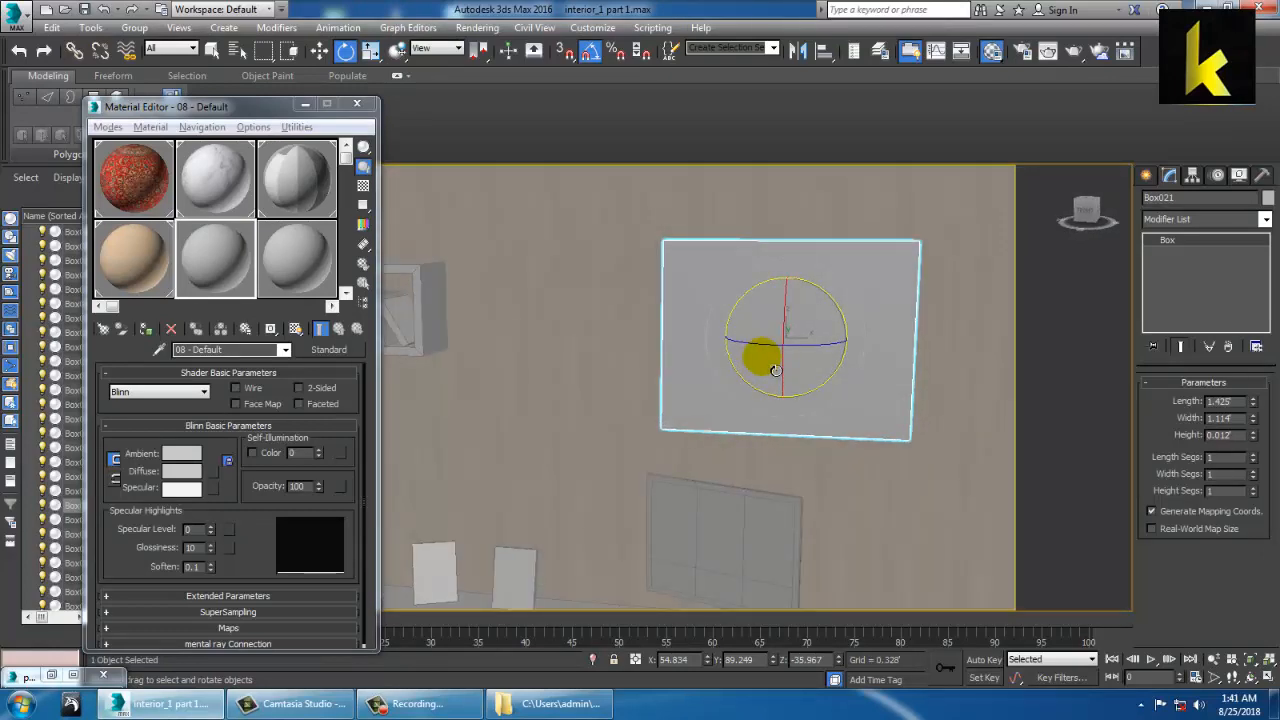
Change material 08 - Default to VRayMtl and add a Bitmap map to its diffuse channel
left_click(331, 350)
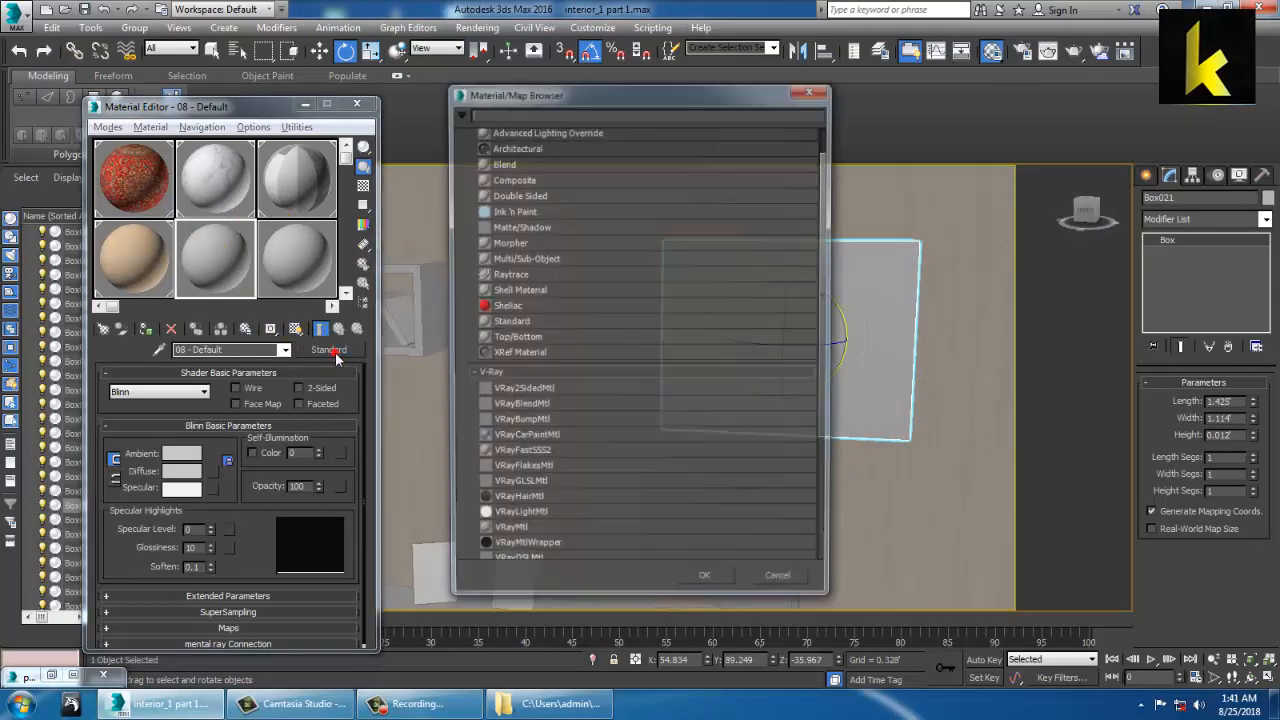
double_click(512, 526)
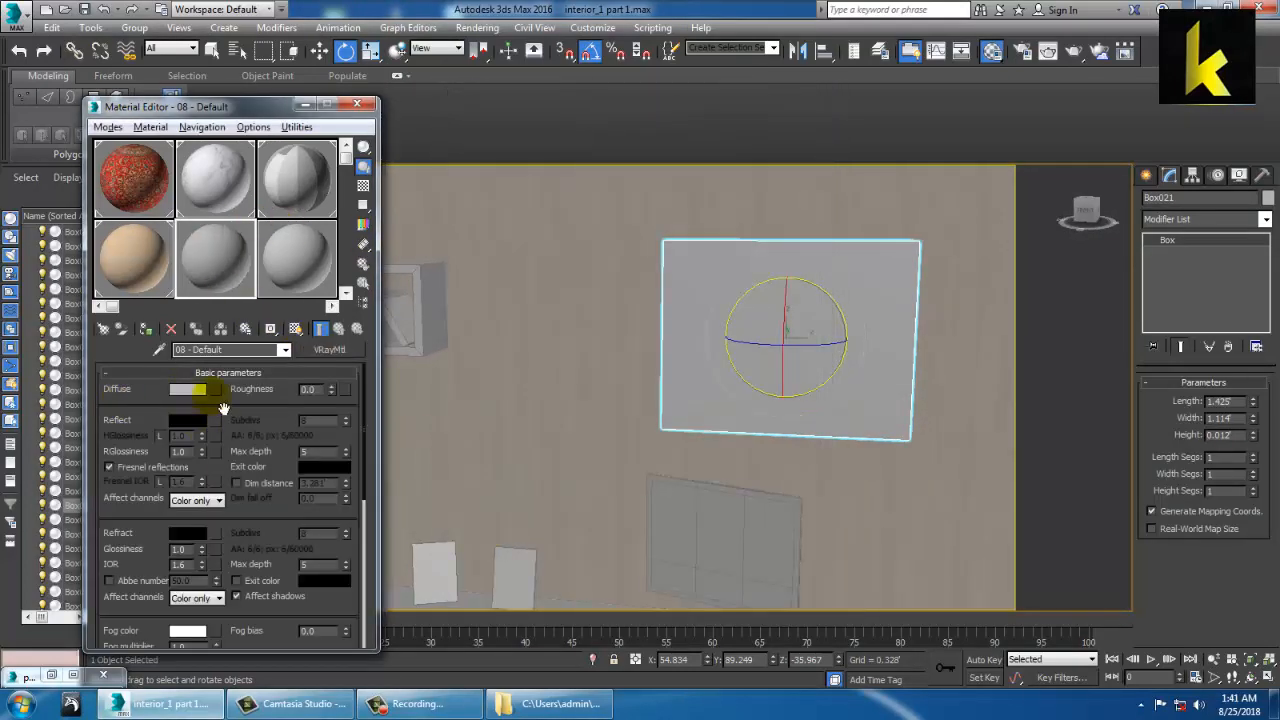
left_click(217, 390)
double_click(522, 135)
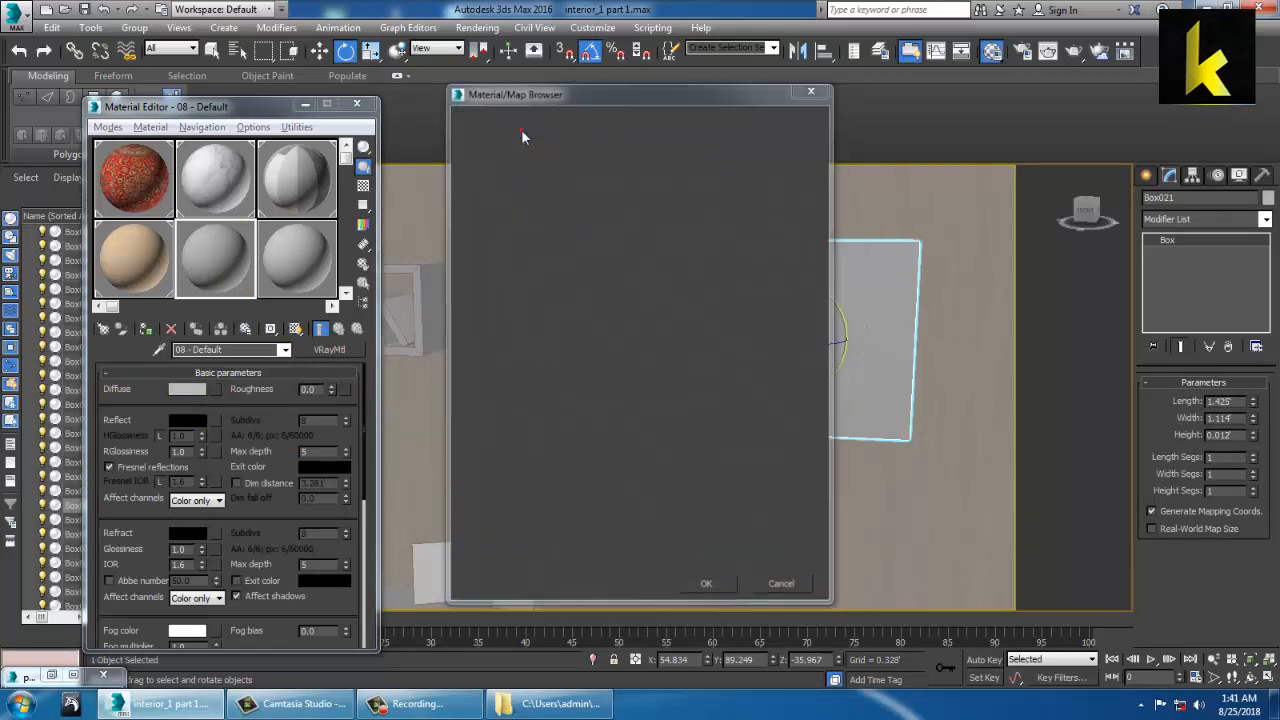
Preview the texture files, load Hopetoun_falls as the diffuse bitmap, and show the material on the picture panel in the viewport
left_click(228, 140)
left_click(303, 140)
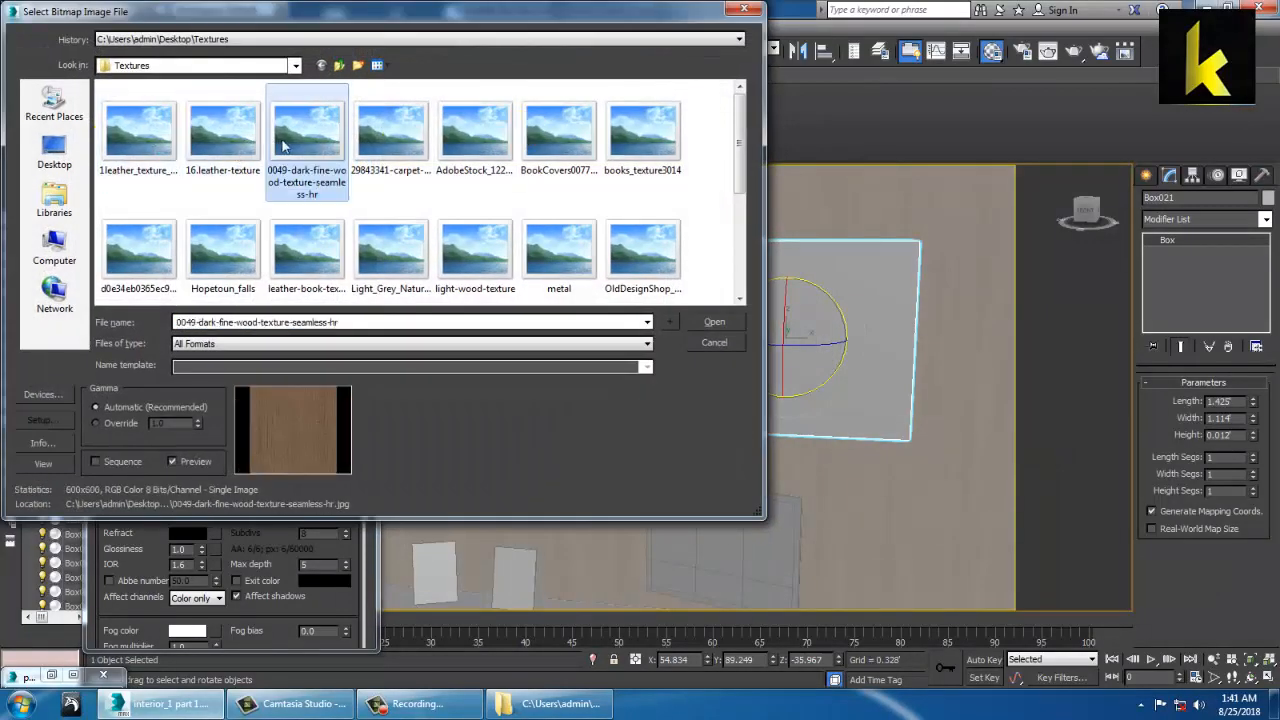
left_click(378, 140)
left_click(548, 152)
left_click(612, 150)
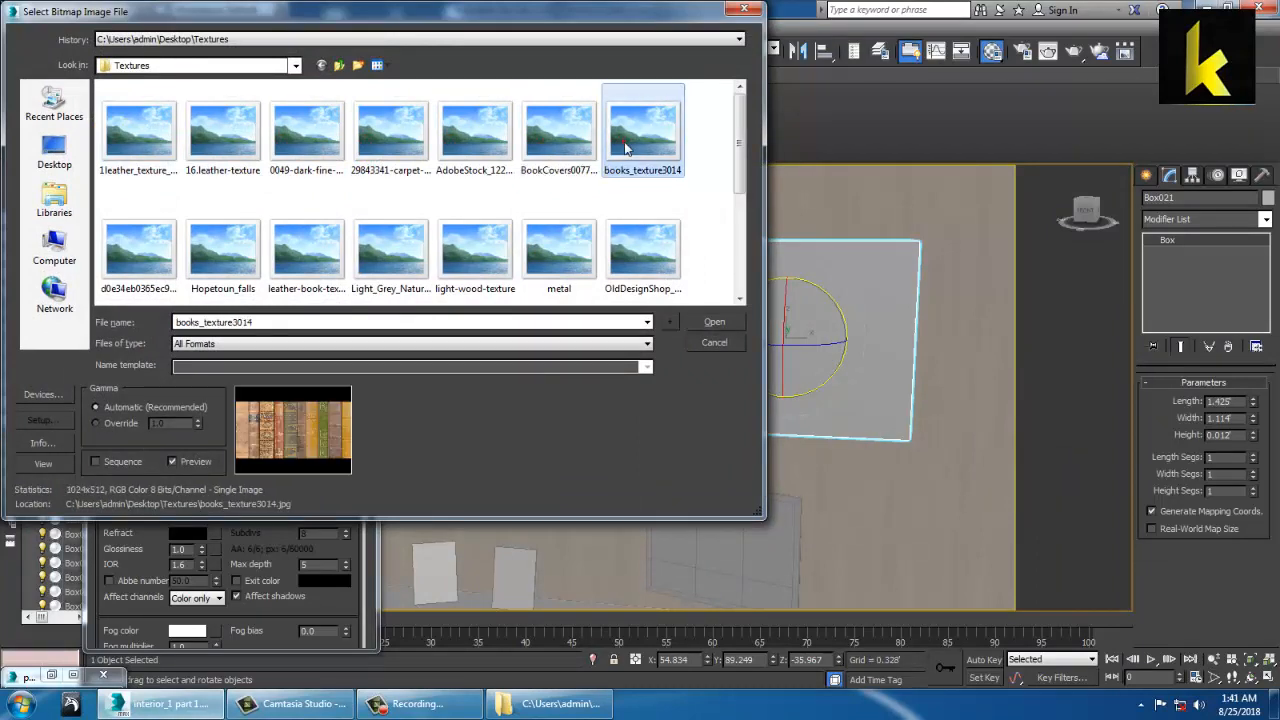
left_click(140, 250)
left_click(222, 244)
left_click(303, 255)
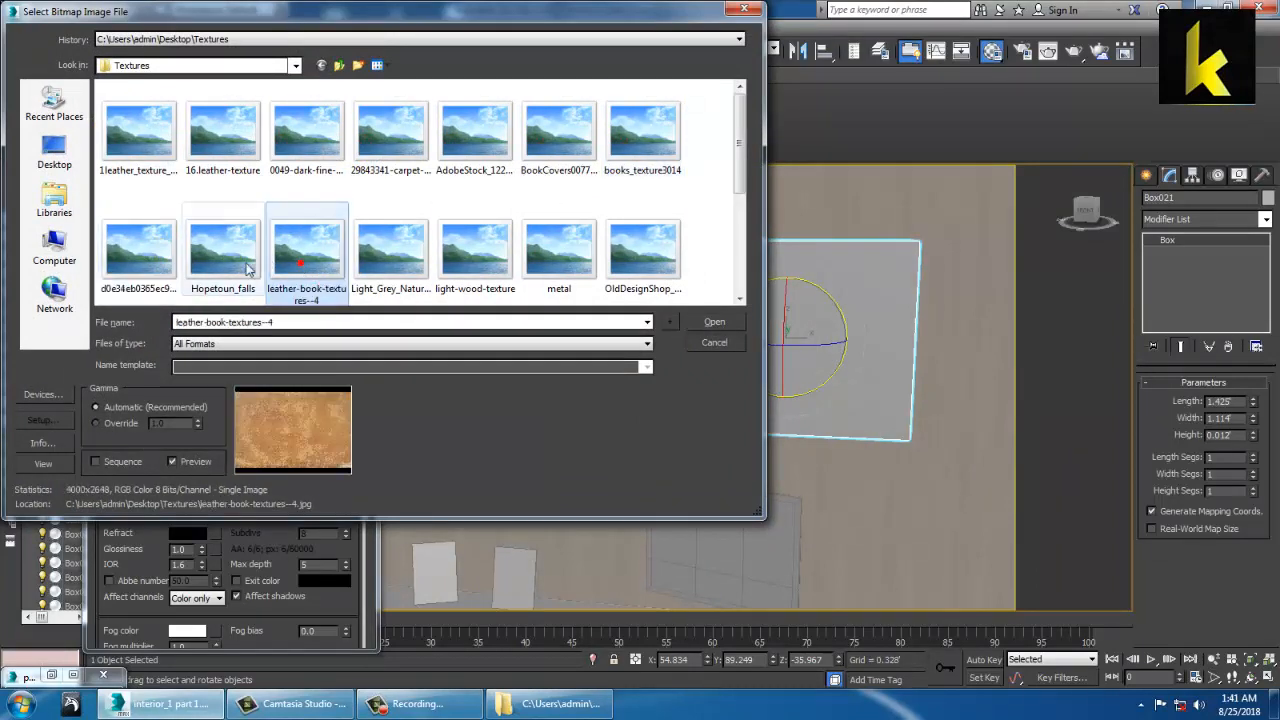
double_click(222, 250)
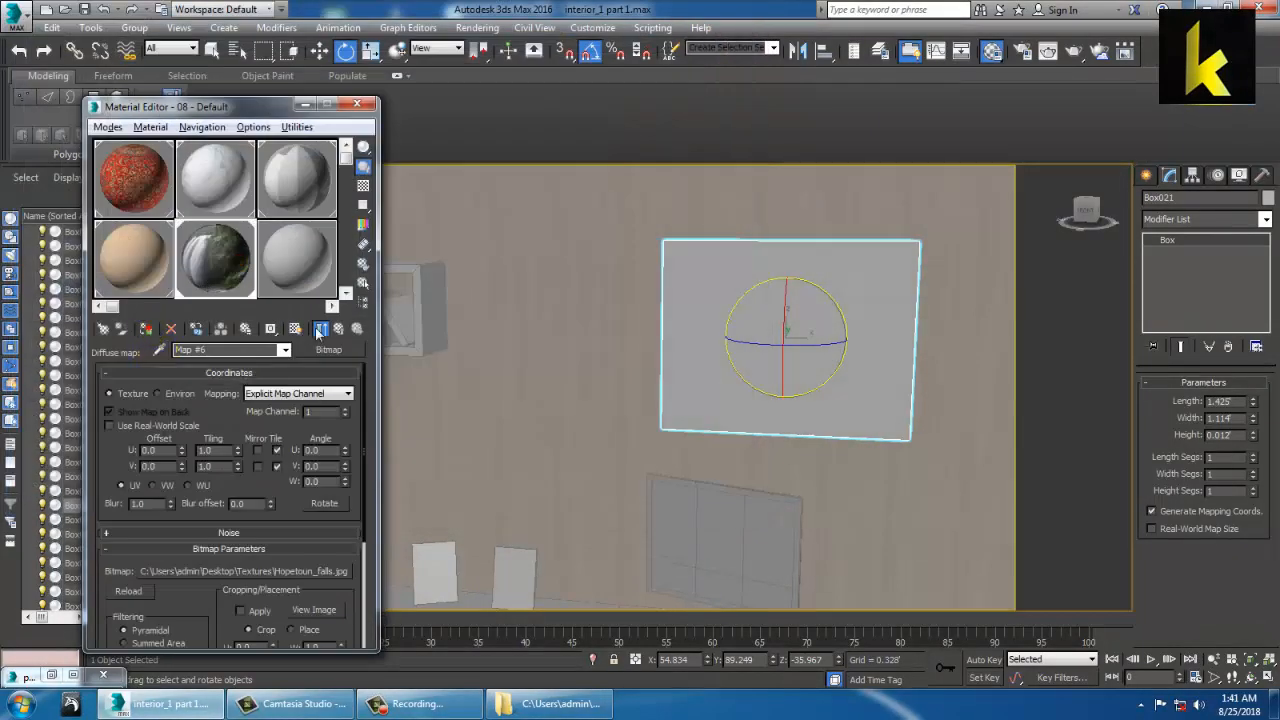
left_click(296, 328)
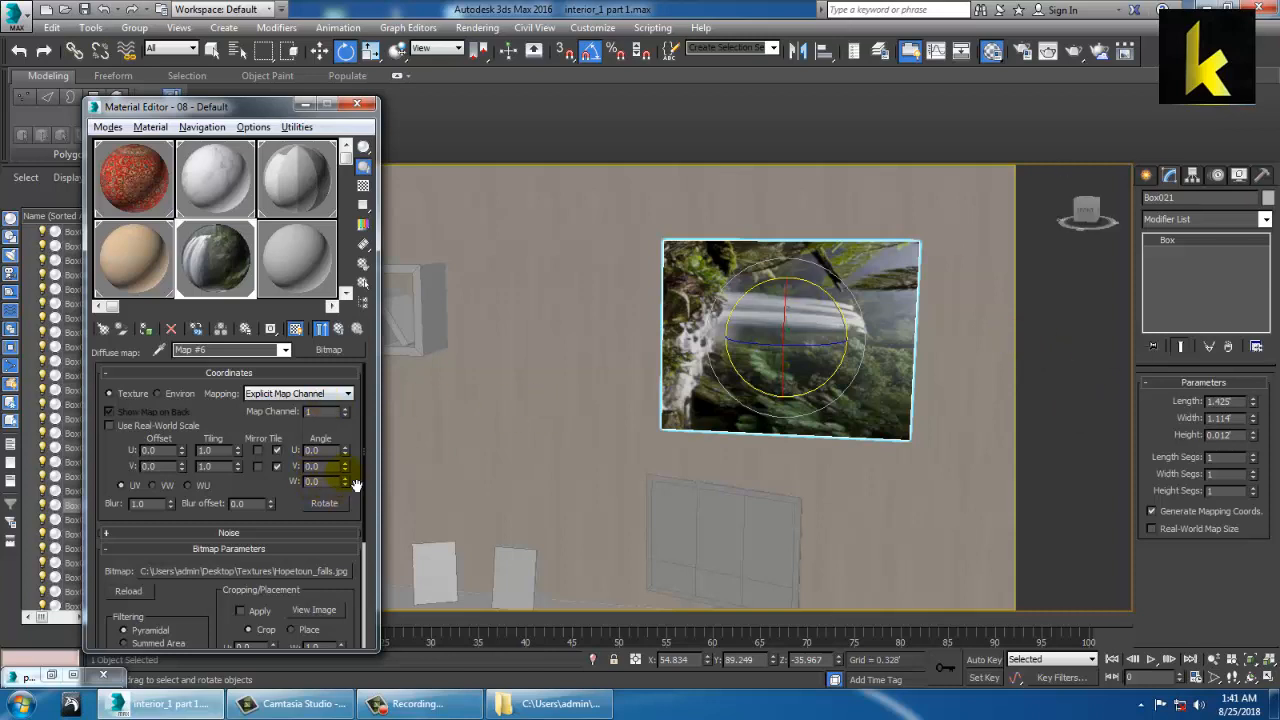
Add a UVW Map modifier to the picture panel, and try and undo a change to its mapping length
left_click(1265, 219)
scroll(1205, 320, "down", 15)
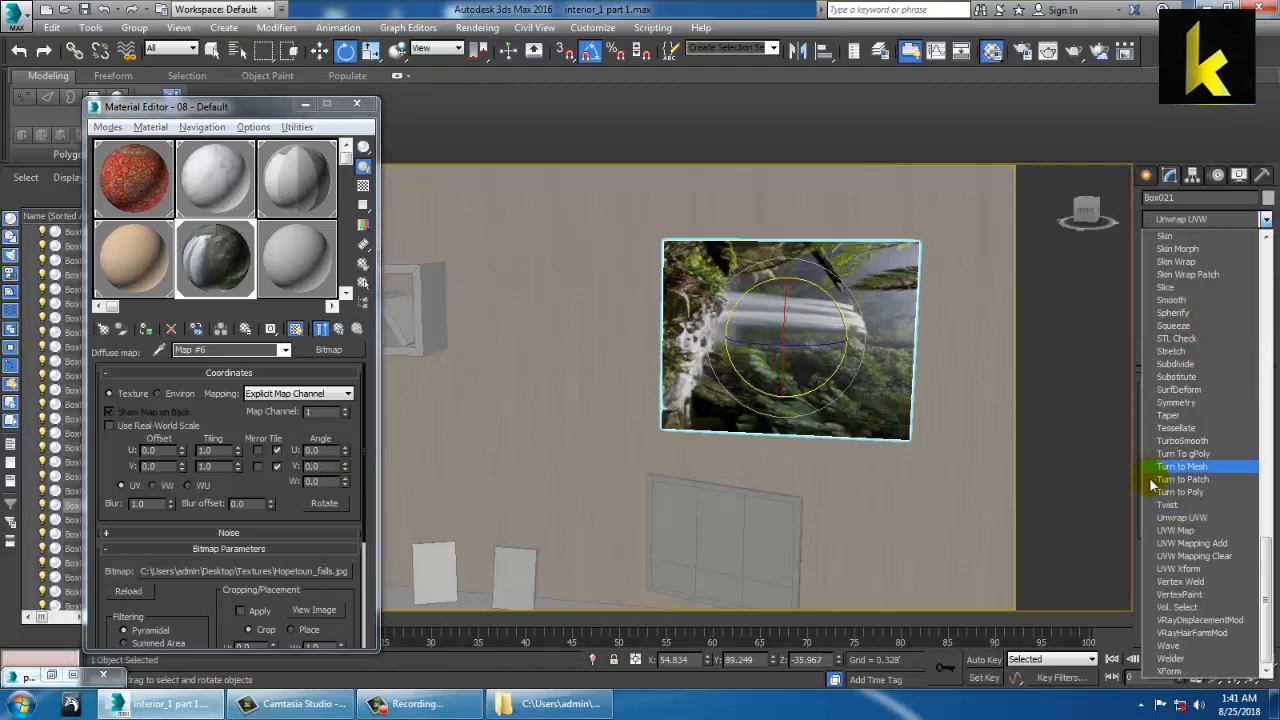
left_click(1176, 531)
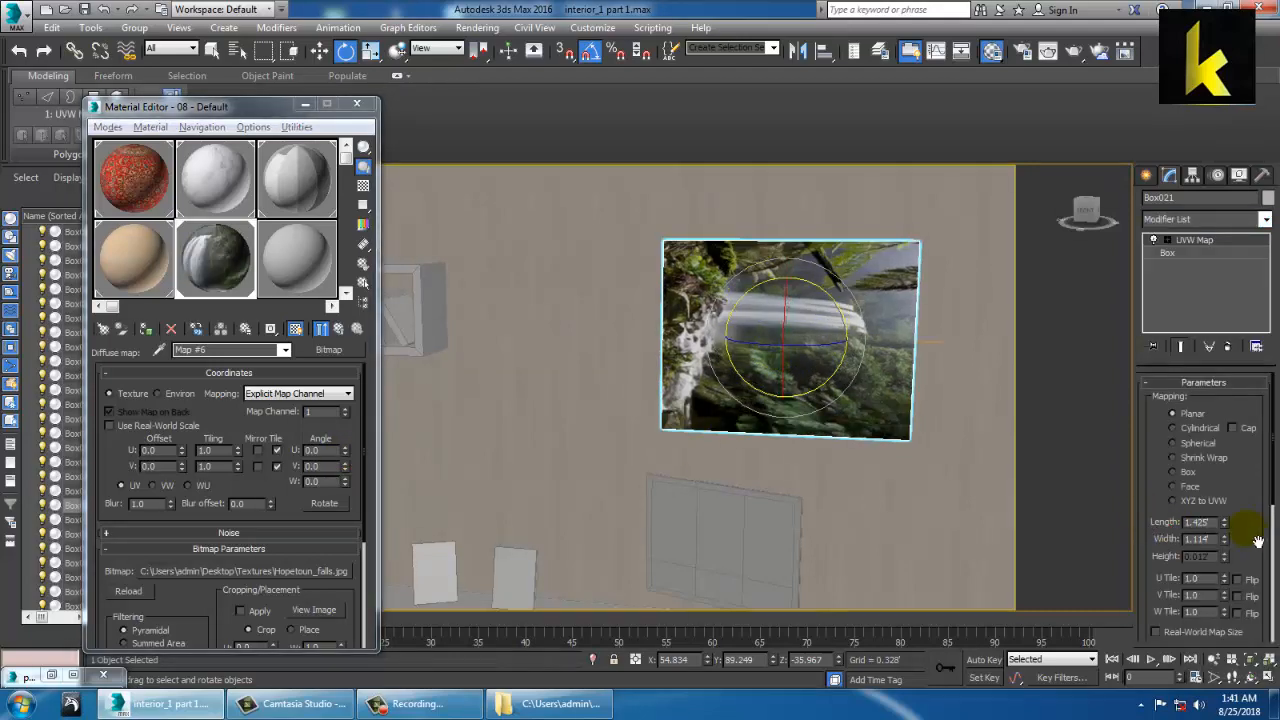
left_click_drag(1258, 541, 1243, 470)
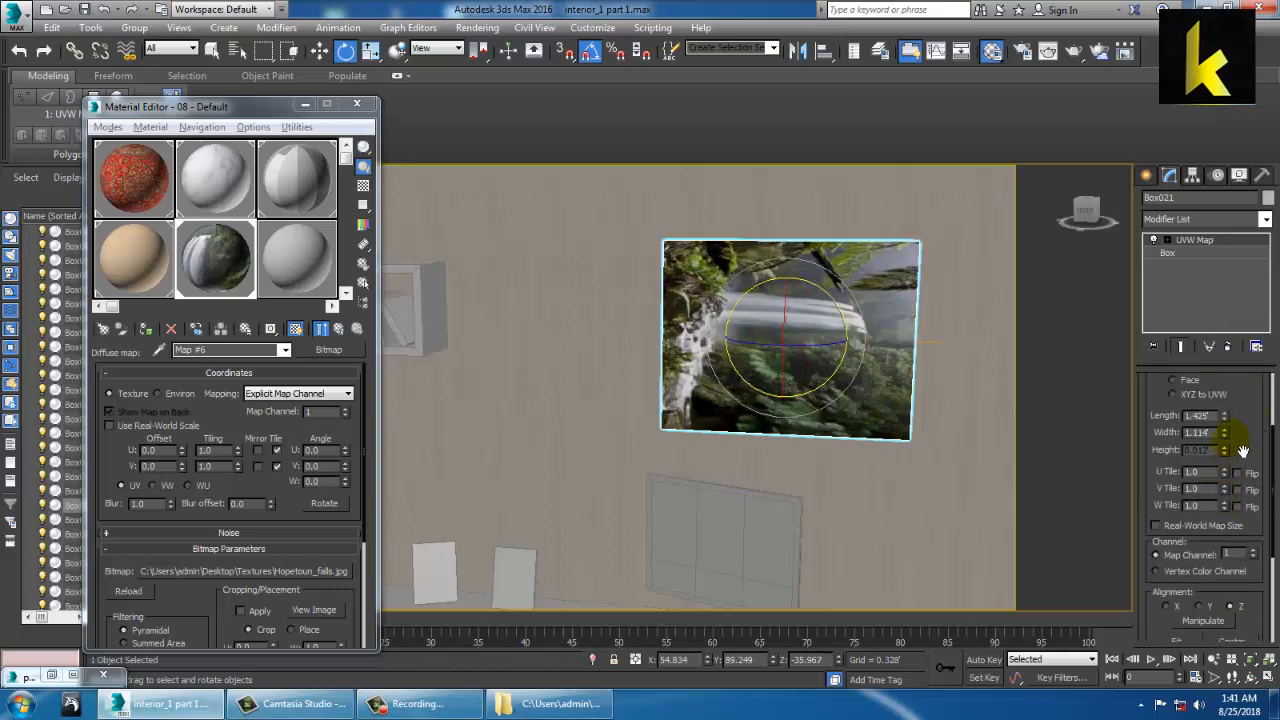
left_click_drag(1224, 416, 1232, 397)
key("ctrl+z")
Rotate the picture panel's UVW Map gizmo 90 degrees to set the waterfall image upright
left_click(1195, 253)
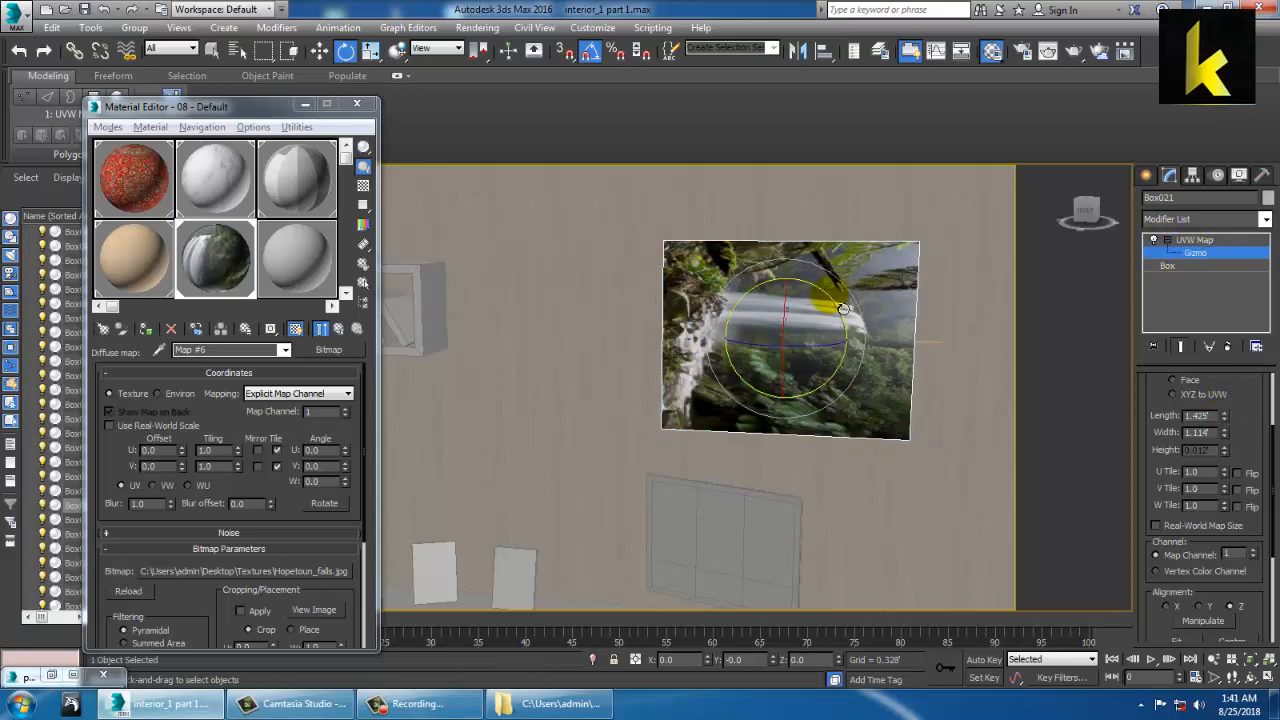
left_click_drag(839, 310, 832, 305)
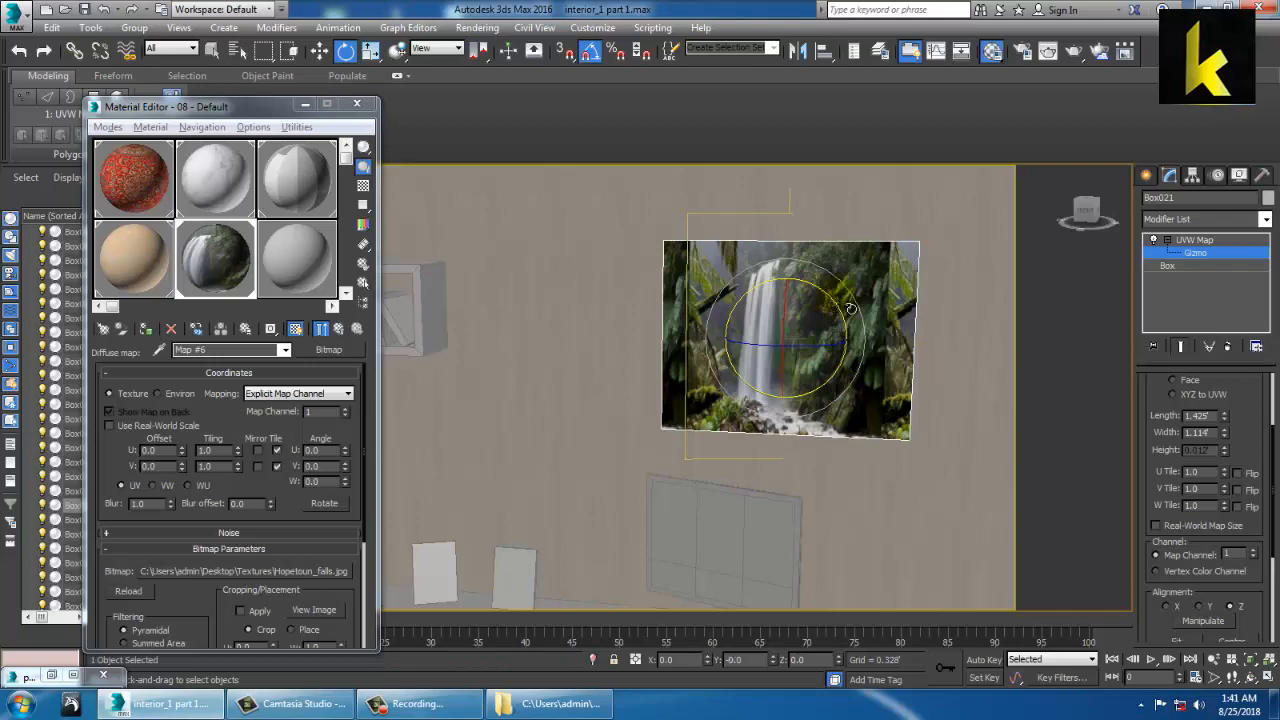
middle_click_drag(943, 366, 909, 423, "alt")
scroll(976, 385, "up", 3)
scroll(906, 441, "down", 3)
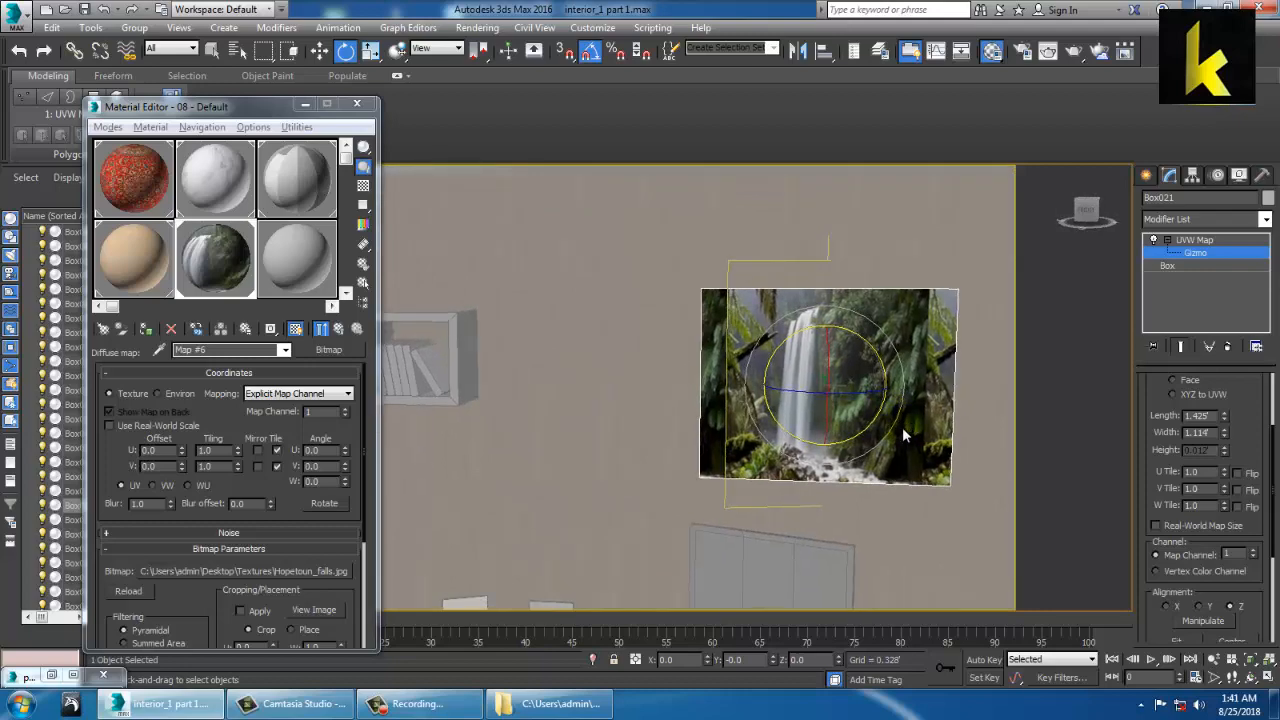
Convert the picture panel to an Editable Poly
key("w")
right_click(862, 346)
mouse_move(930, 511)
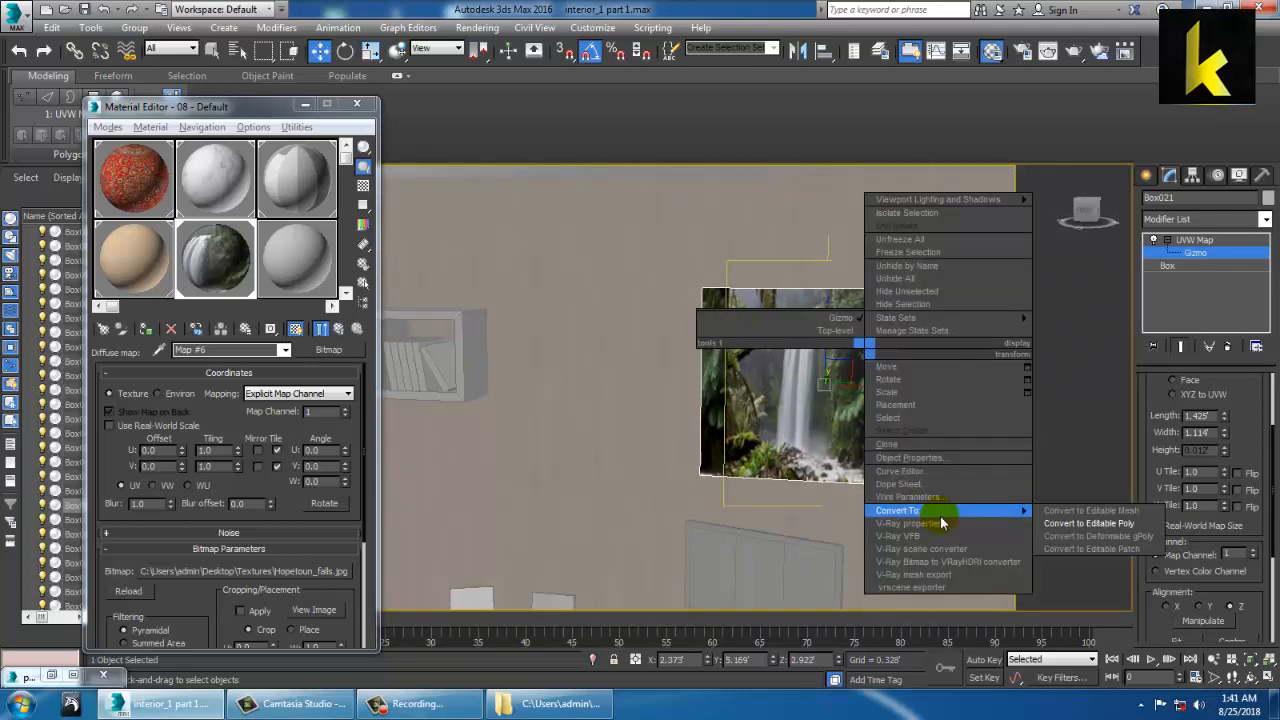
left_click(1088, 523)
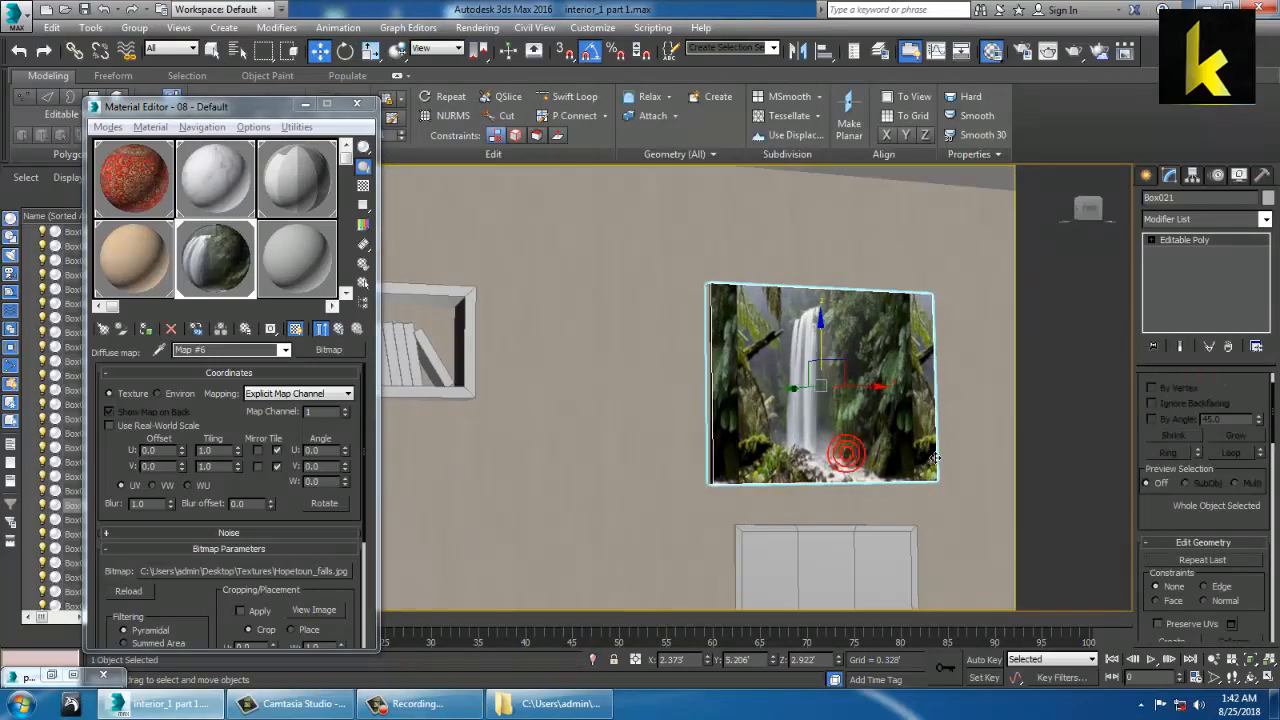
Select the ceiling (Box066) and assign it the wall material 03 - Default from its ID 2 bitmap, Map #4
middle_click_drag(864, 522, 858, 409)
scroll(860, 414, "down", 5)
mouse_move(837, 471)
middle_mouse_down("alt")
mouse_move(851, 497)
mouse_move(818, 484)
middle_mouse_up("alt")
middle_click_drag(818, 484, 735, 296)
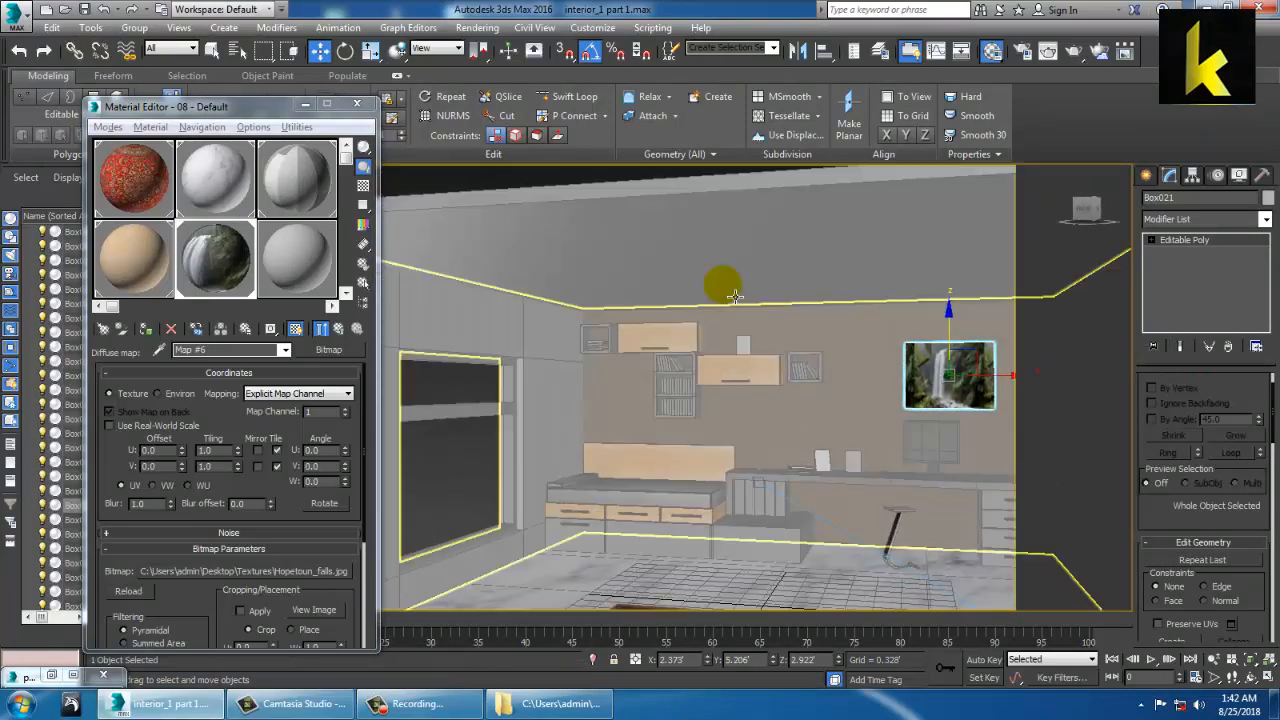
left_click(735, 296)
left_click(294, 190)
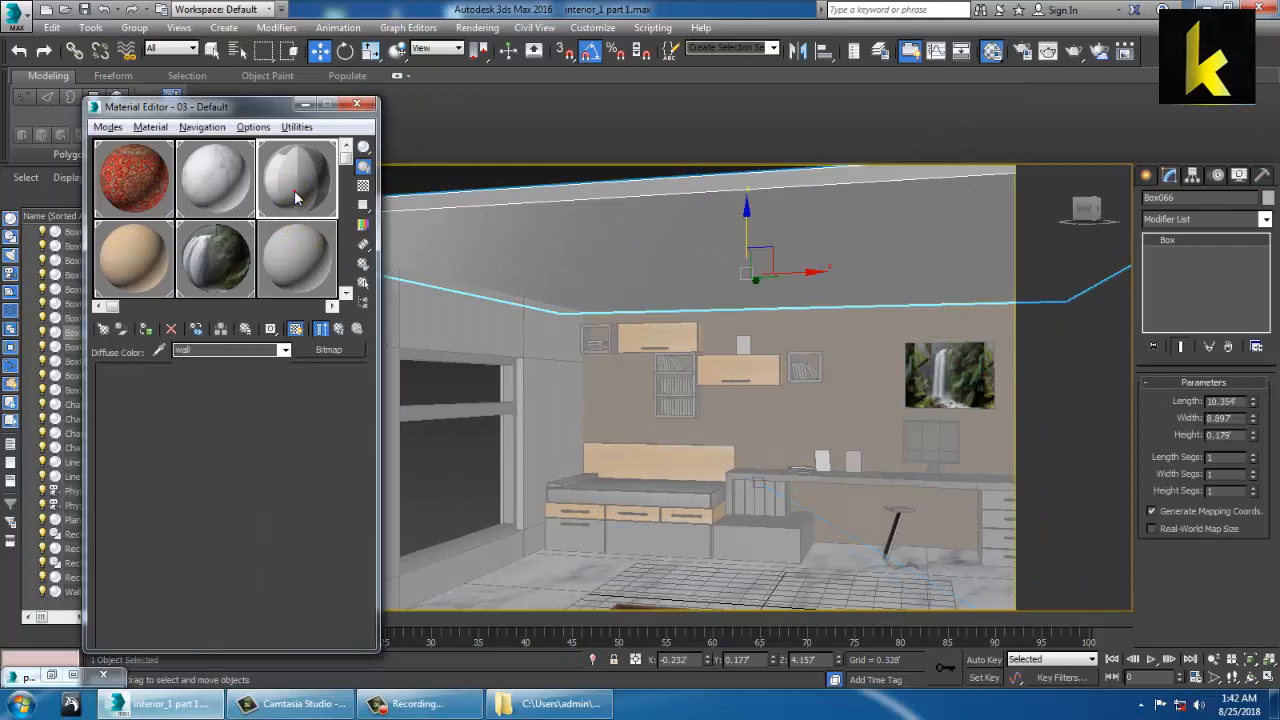
left_click(267, 456)
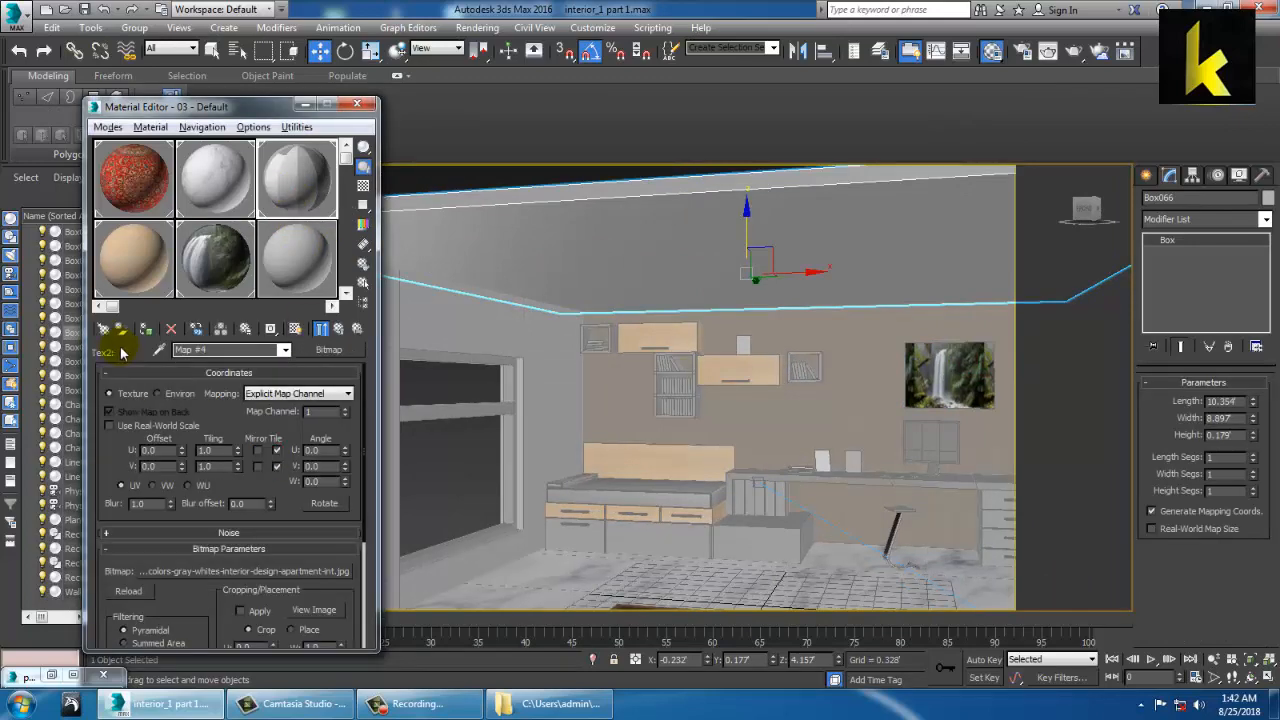
left_click(145, 328)
left_click(146, 331)
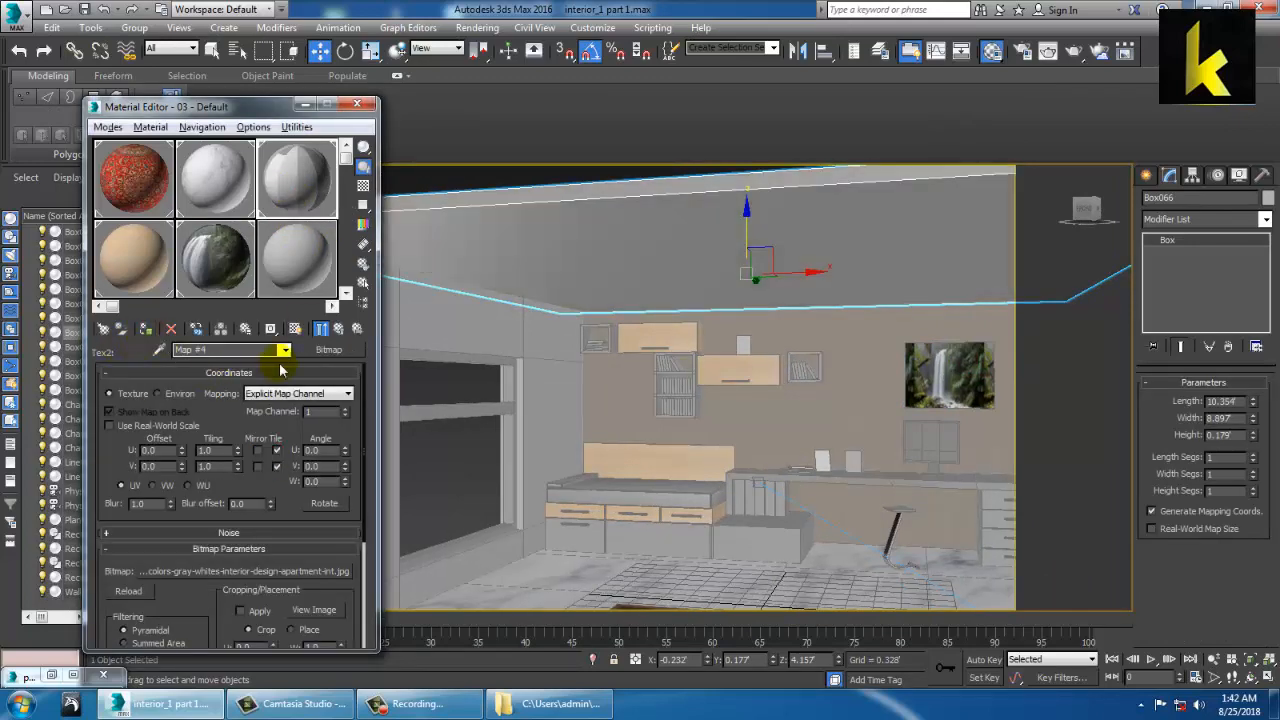
Reopen the wall material's Map #4 bitmap, assign the material to the ceiling again, and return to the VRayMultiSubTex level
left_click(336, 331)
left_click(239, 455)
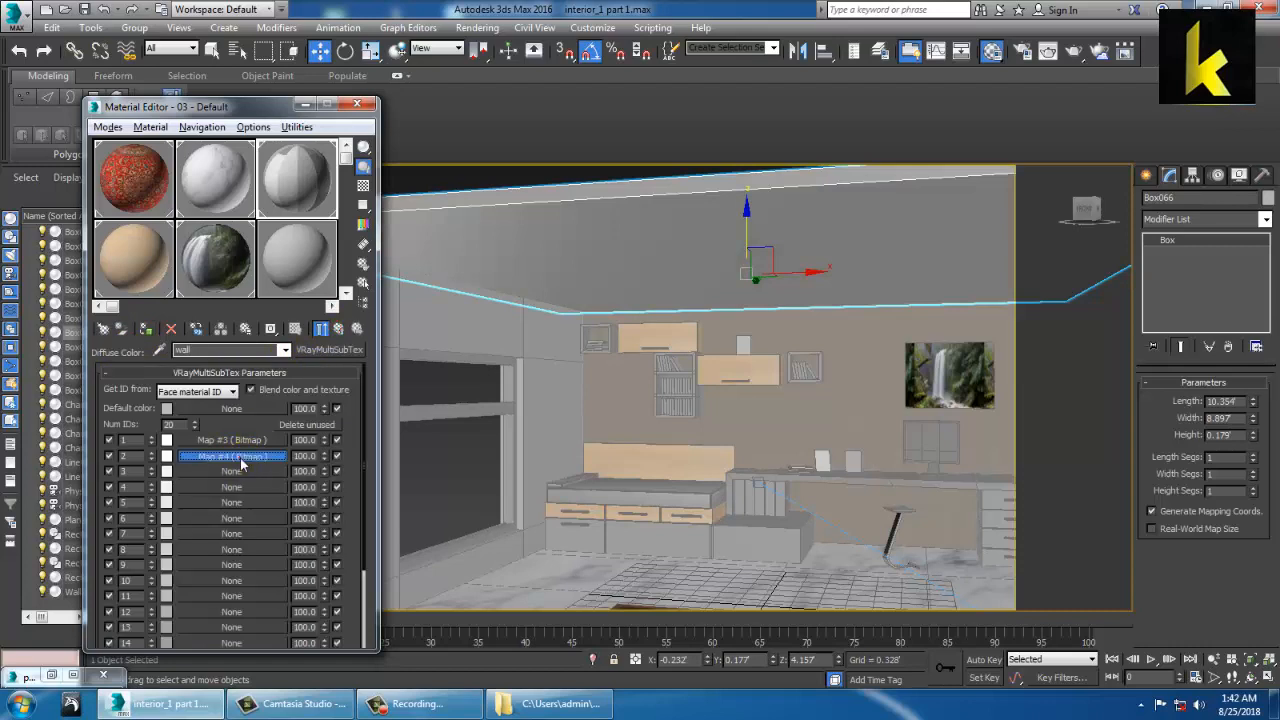
left_click(146, 331)
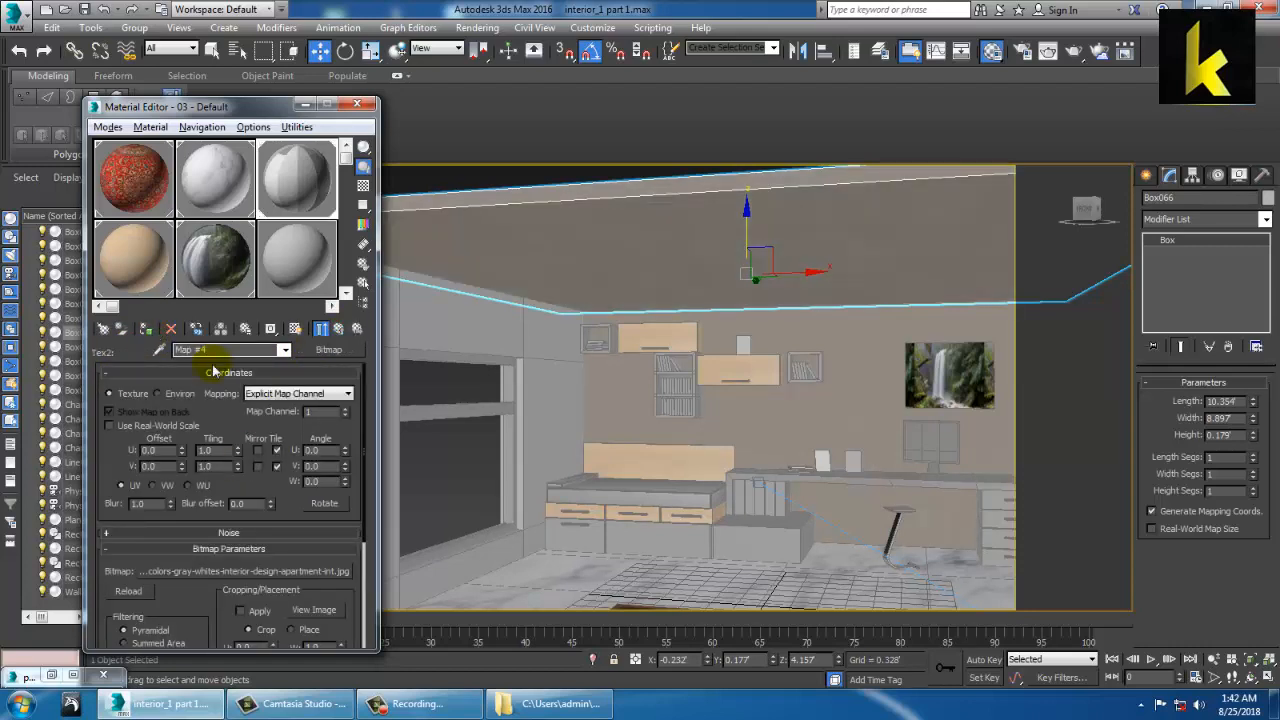
left_click(336, 331)
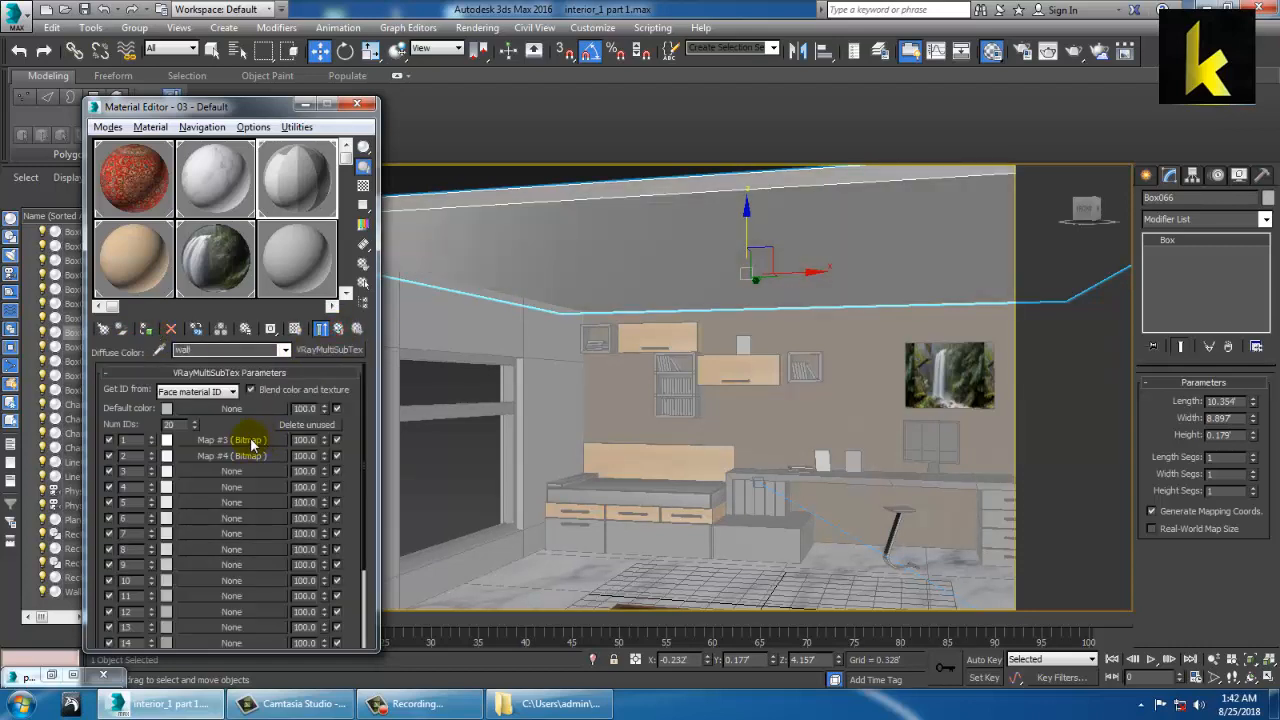
Assign the wall material to the ceiling from its Map #3 bitmap, then reopen Map #4 and apply its white paint bitmap to the ceiling
left_click(248, 440)
left_click(146, 331)
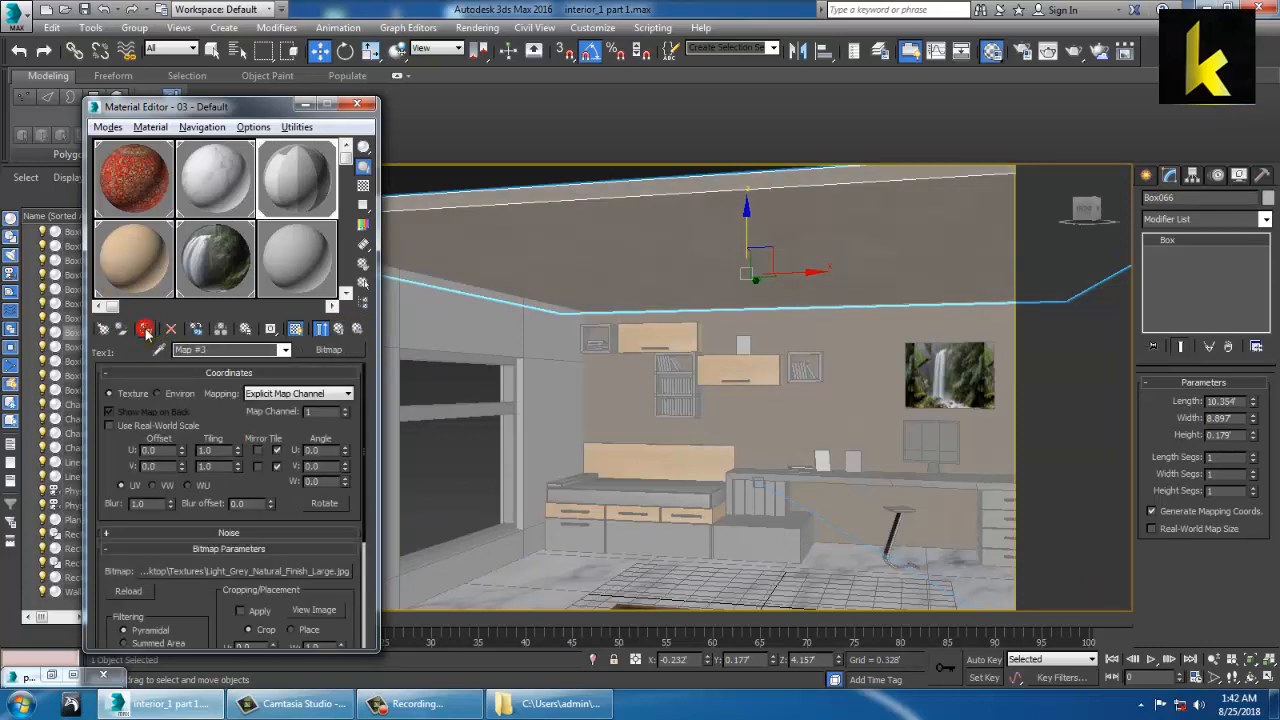
left_click(340, 330)
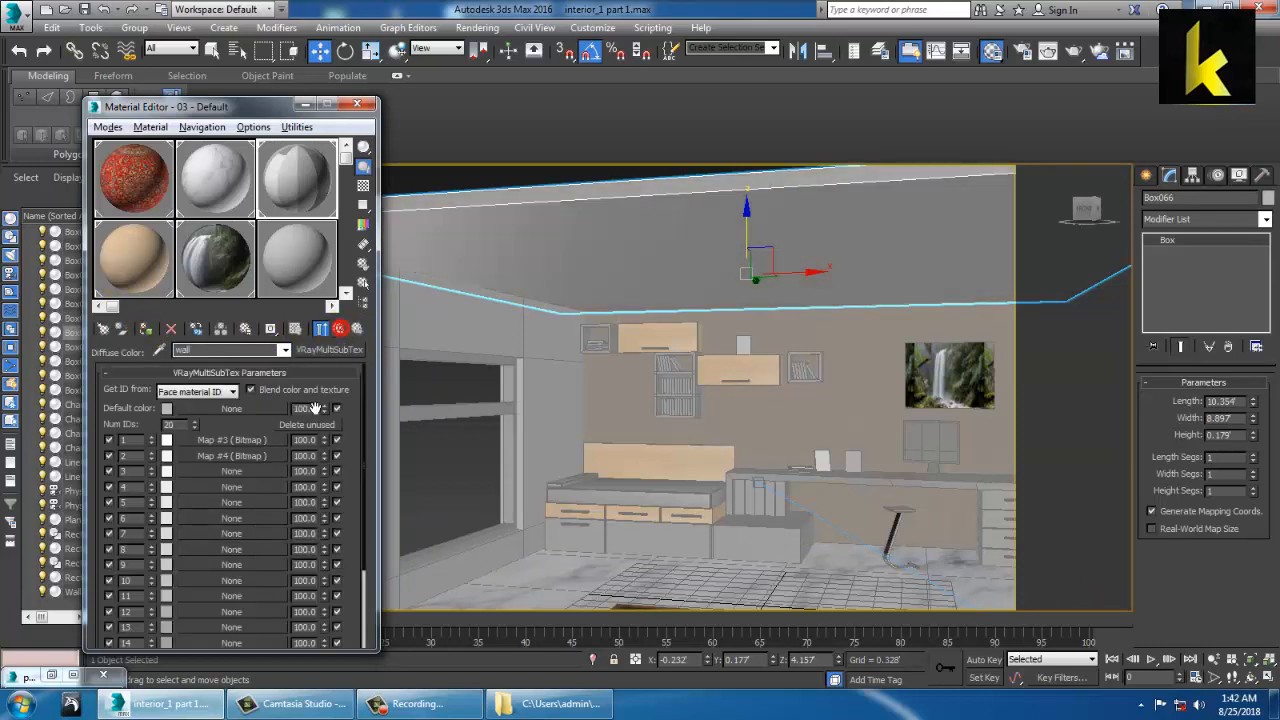
left_click(241, 456)
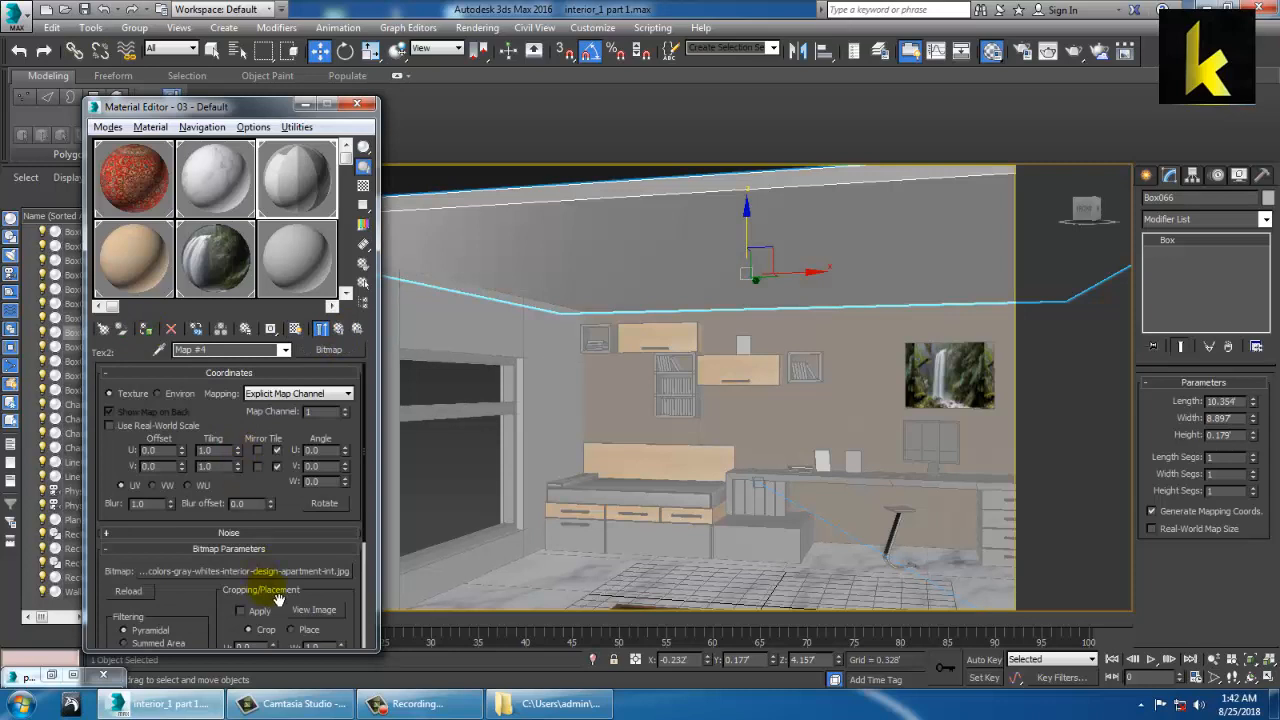
right_click(273, 576)
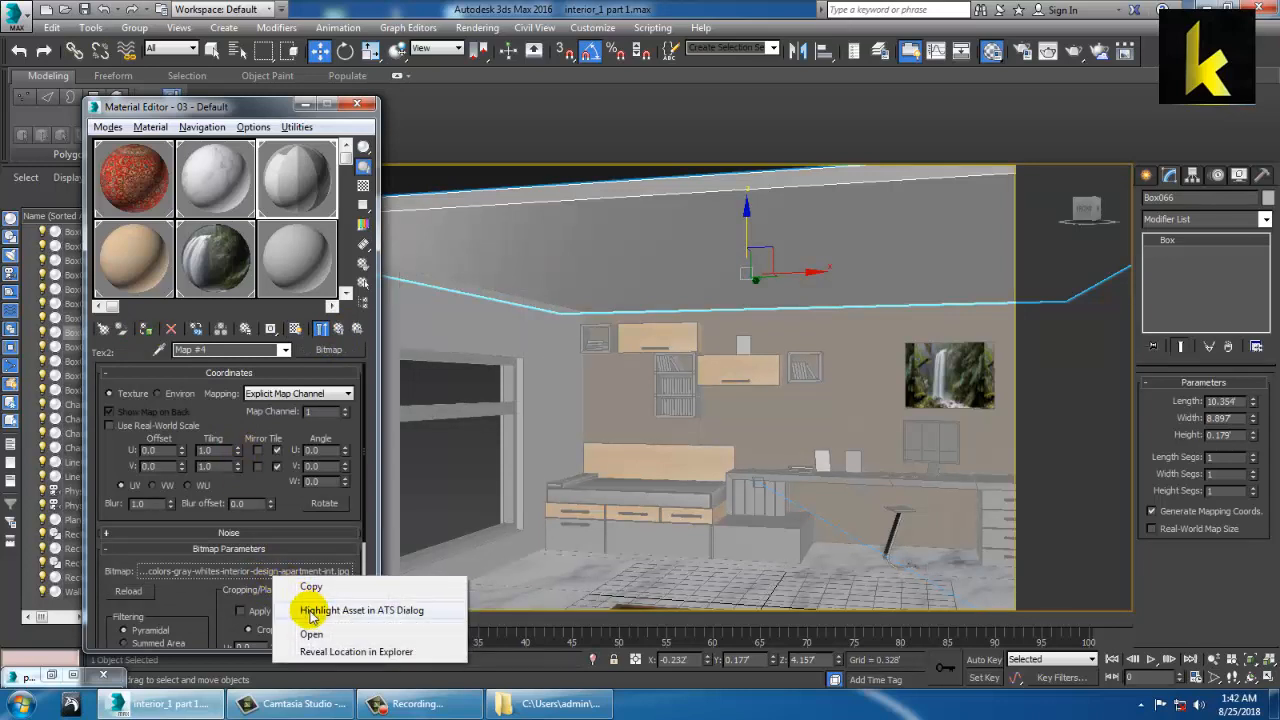
left_click(418, 397)
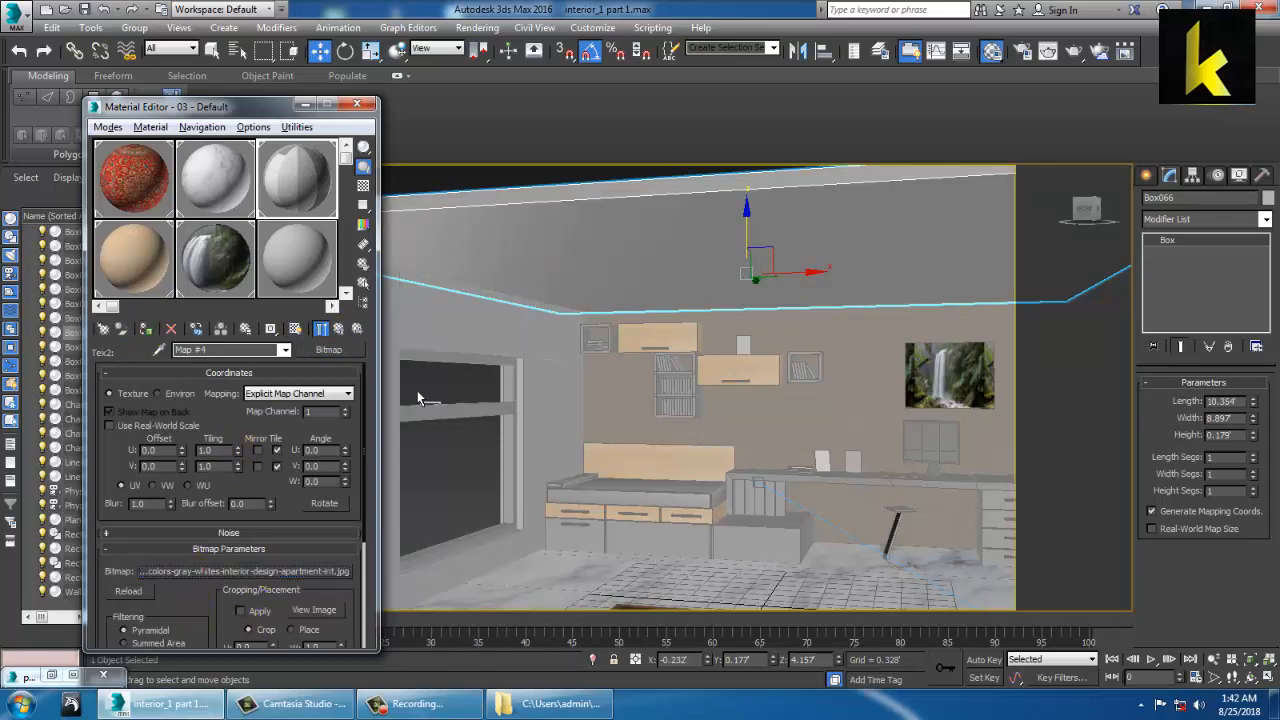
left_click(616, 255)
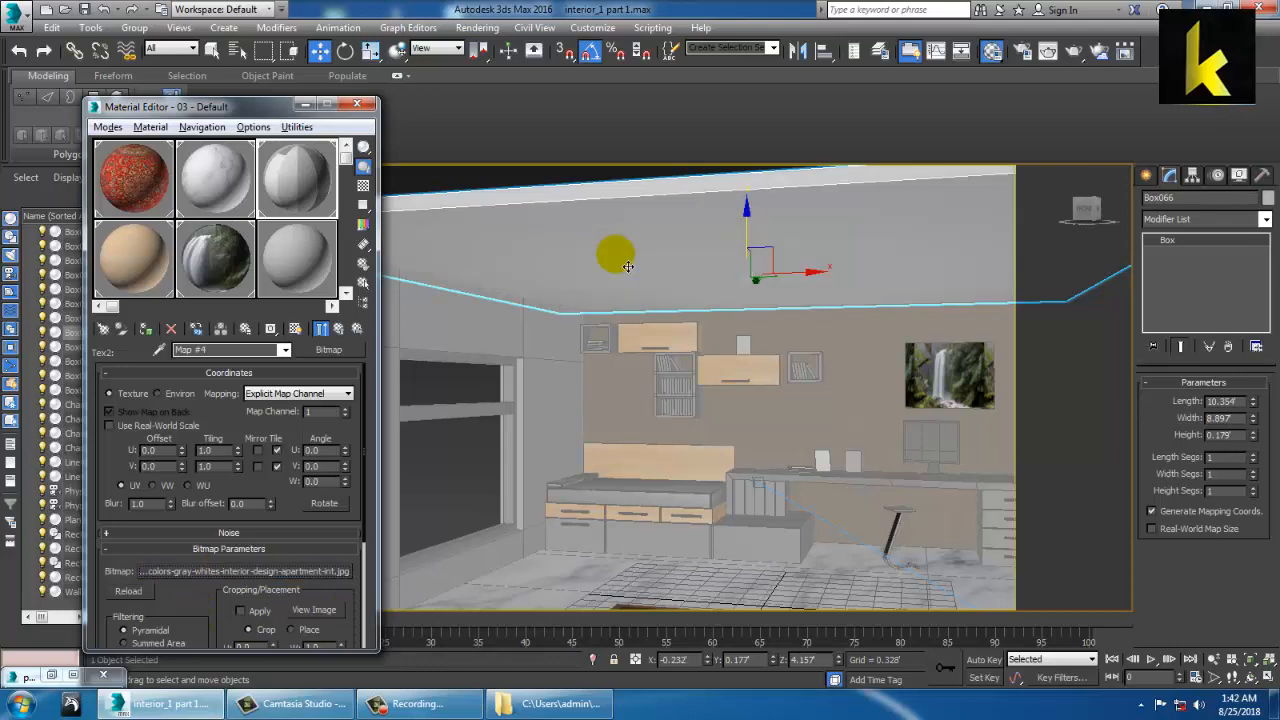
Select the window-side polygons of Wall001 and apply the white paint bitmap from Map #4 to them
left_click(493, 336)
middle_click_drag(493, 336, 806, 334)
left_click(1151, 241)
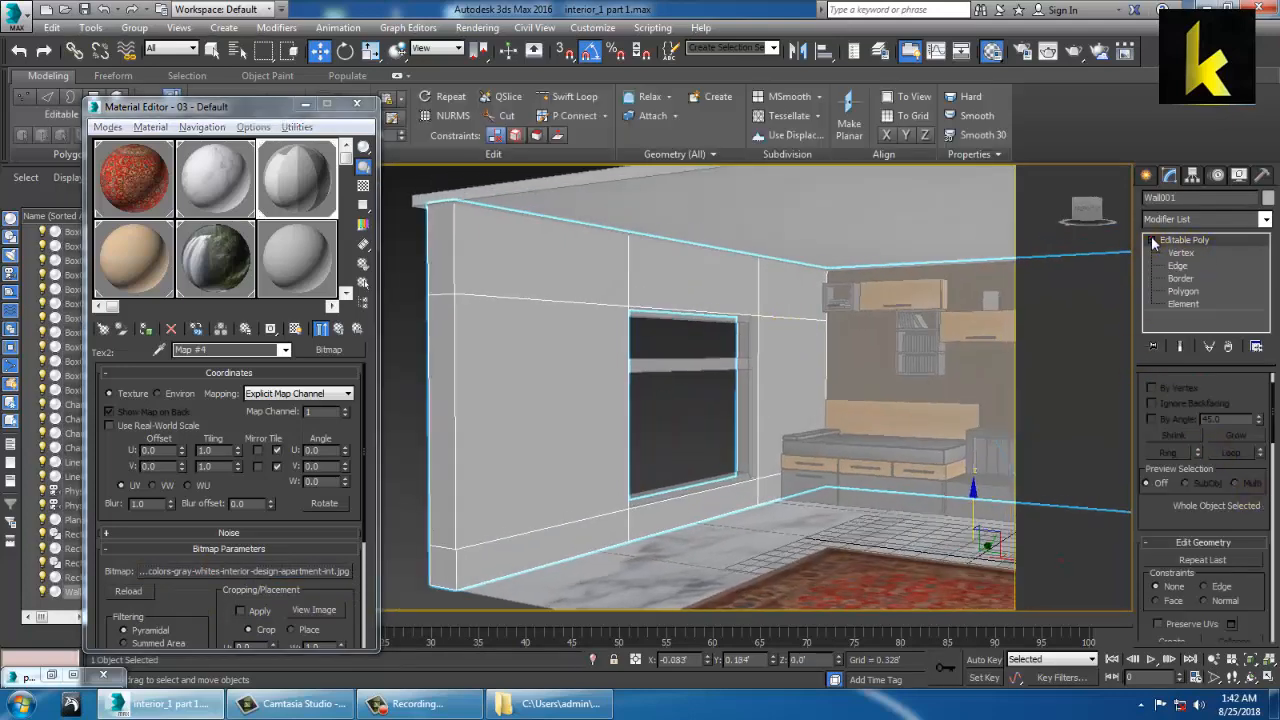
left_click(1186, 291)
scroll(700, 350, "down", 10)
left_click_drag(682, 244, 843, 487)
scroll(730, 360, "up", 3)
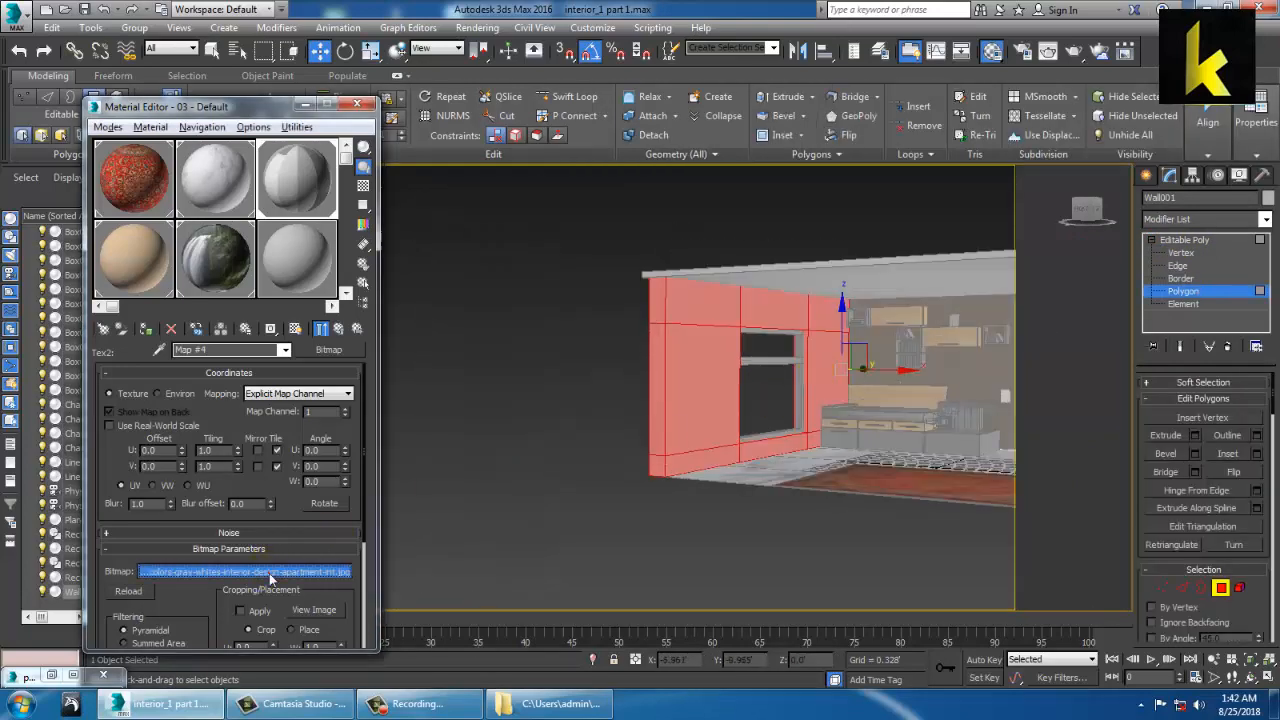
left_click(443, 313)
scroll(712, 392, "up", 4)
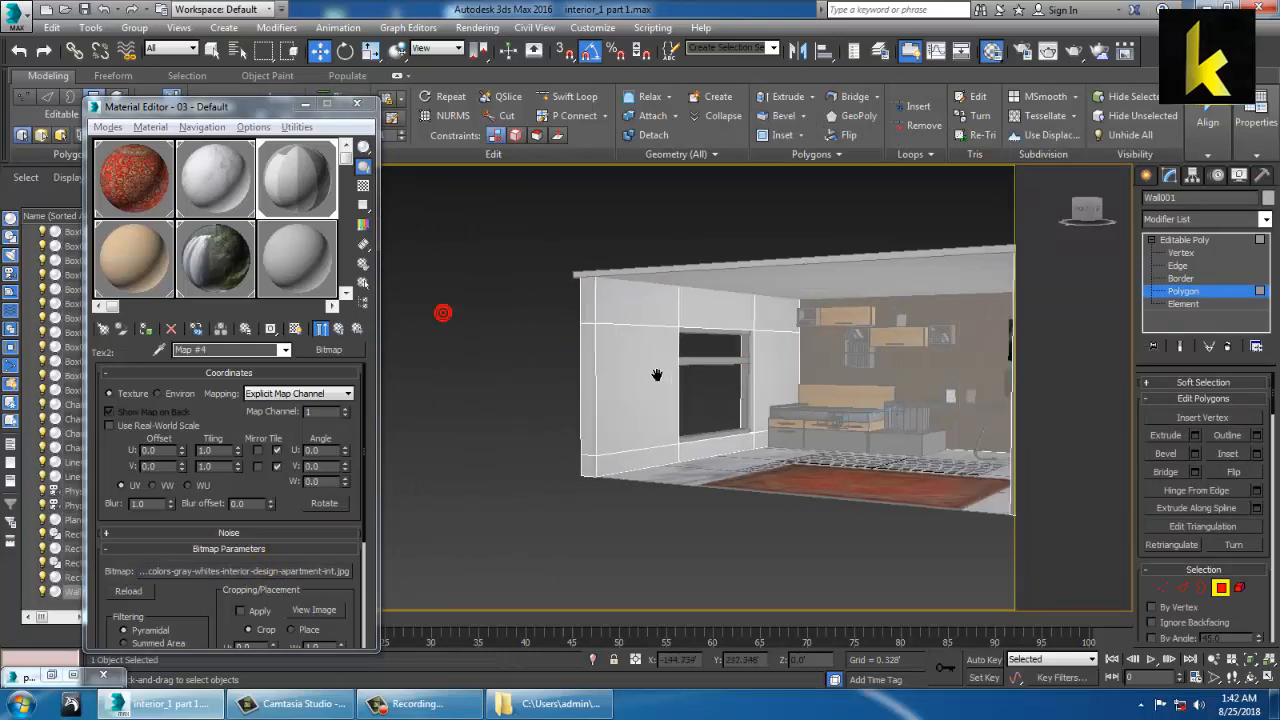
middle_click_drag(712, 388, 777, 457, "alt")
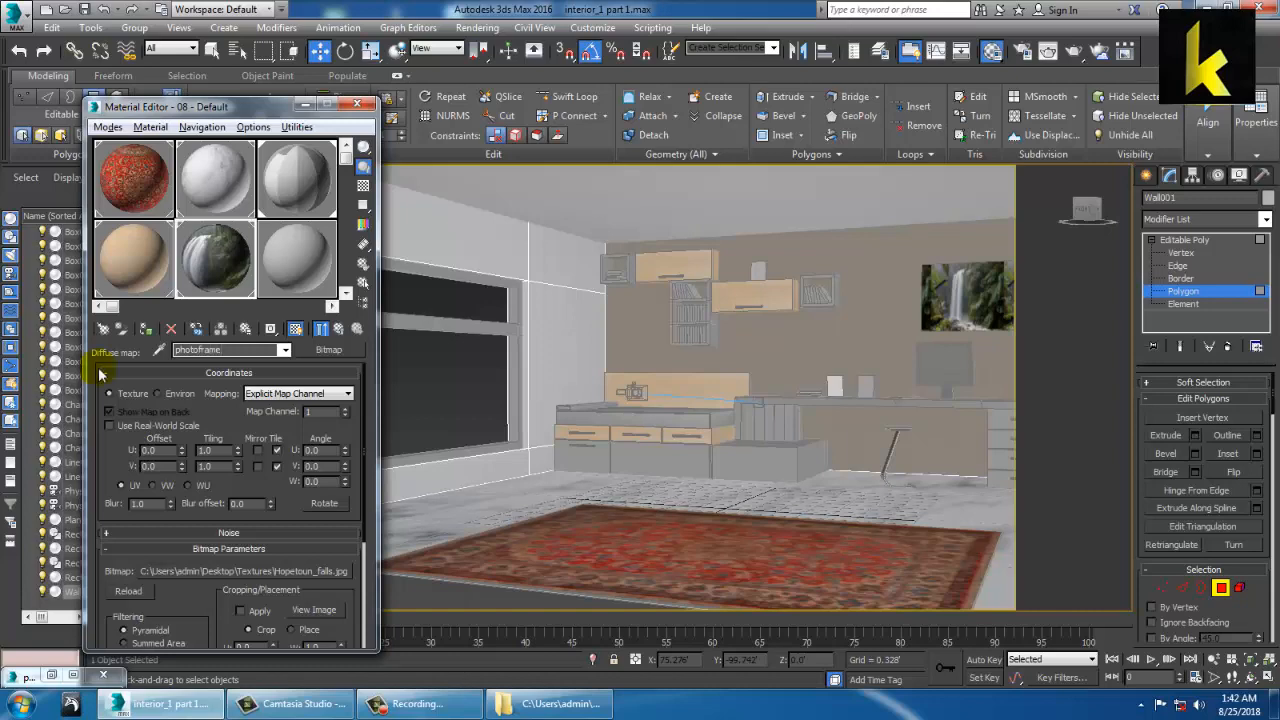
Check the reference bedroom photo for the finishes of the bed, its drawers and the base unit
left_click(305, 104)
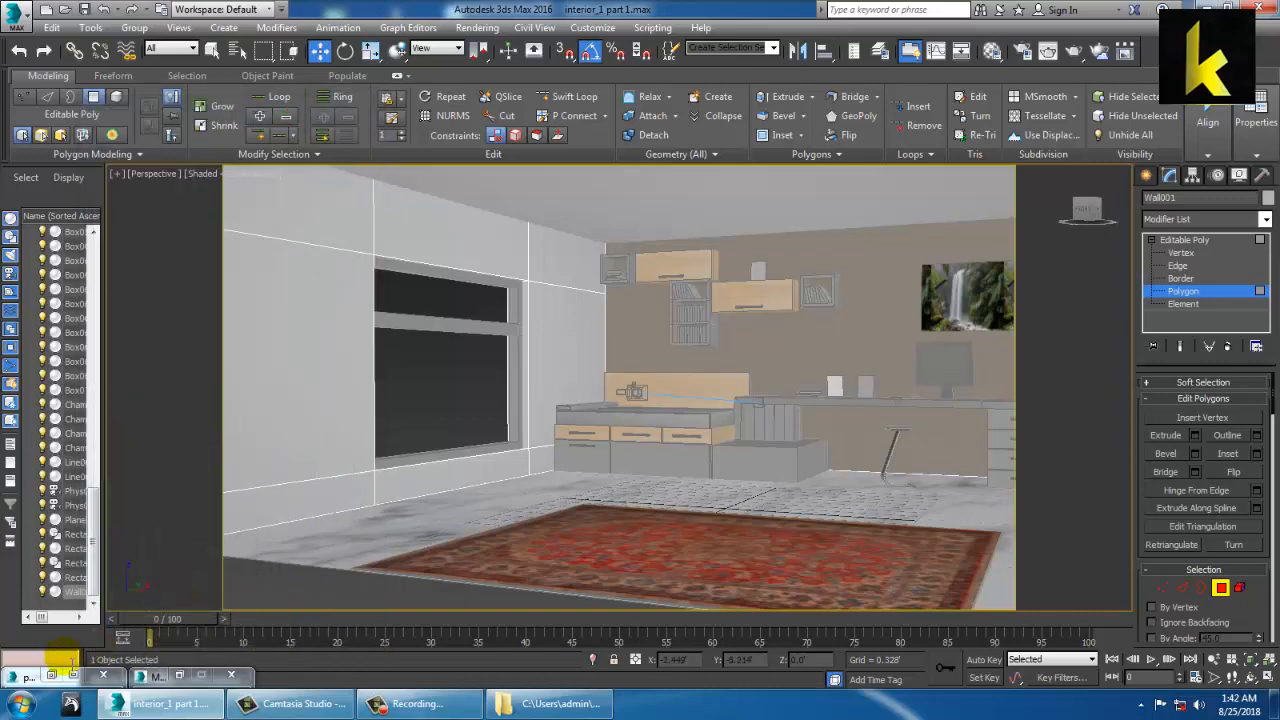
left_click(53, 676)
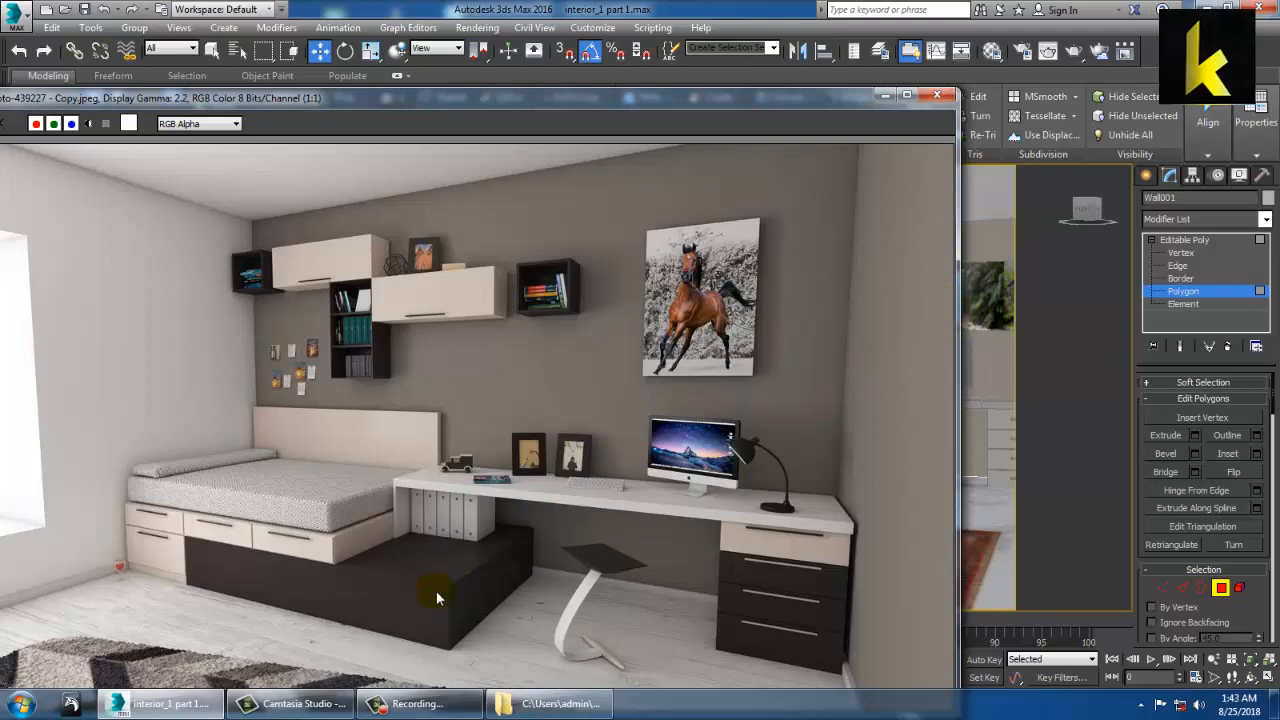
left_click(885, 95)
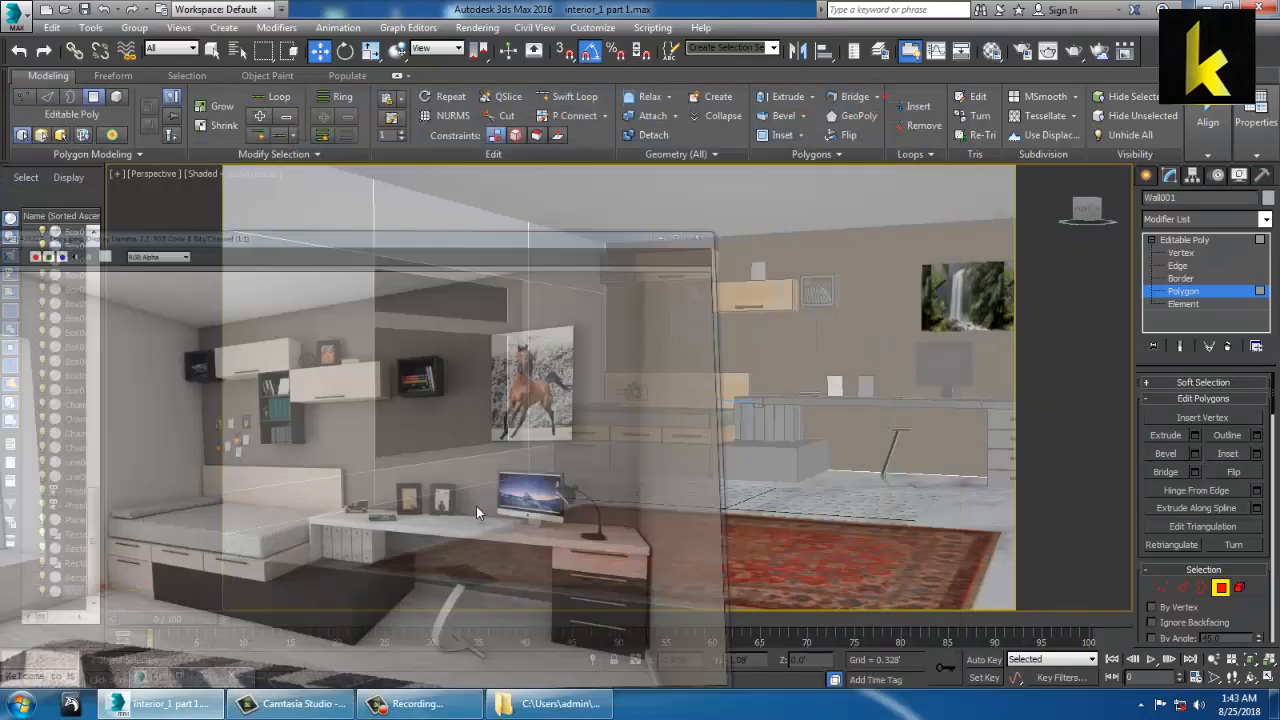
Leave the wall's polygon level and select the base unit under the bed (Box001) for polygon editing
scroll(590, 460, "up", 5)
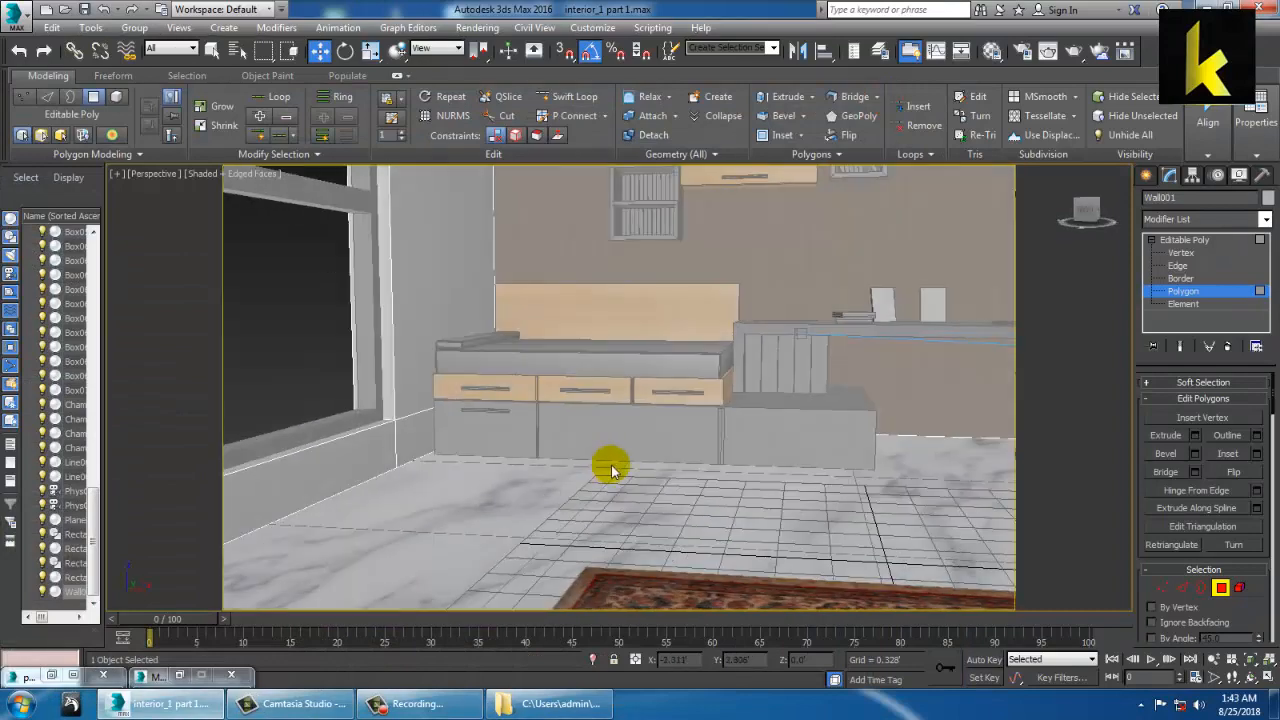
left_click(1188, 242)
left_click(508, 446)
middle_click_drag(498, 438, 572, 462, "alt")
left_click(1219, 418)
In the Front view, select the polygons of the base unit's drawer section nearest the window
key("alt+w")
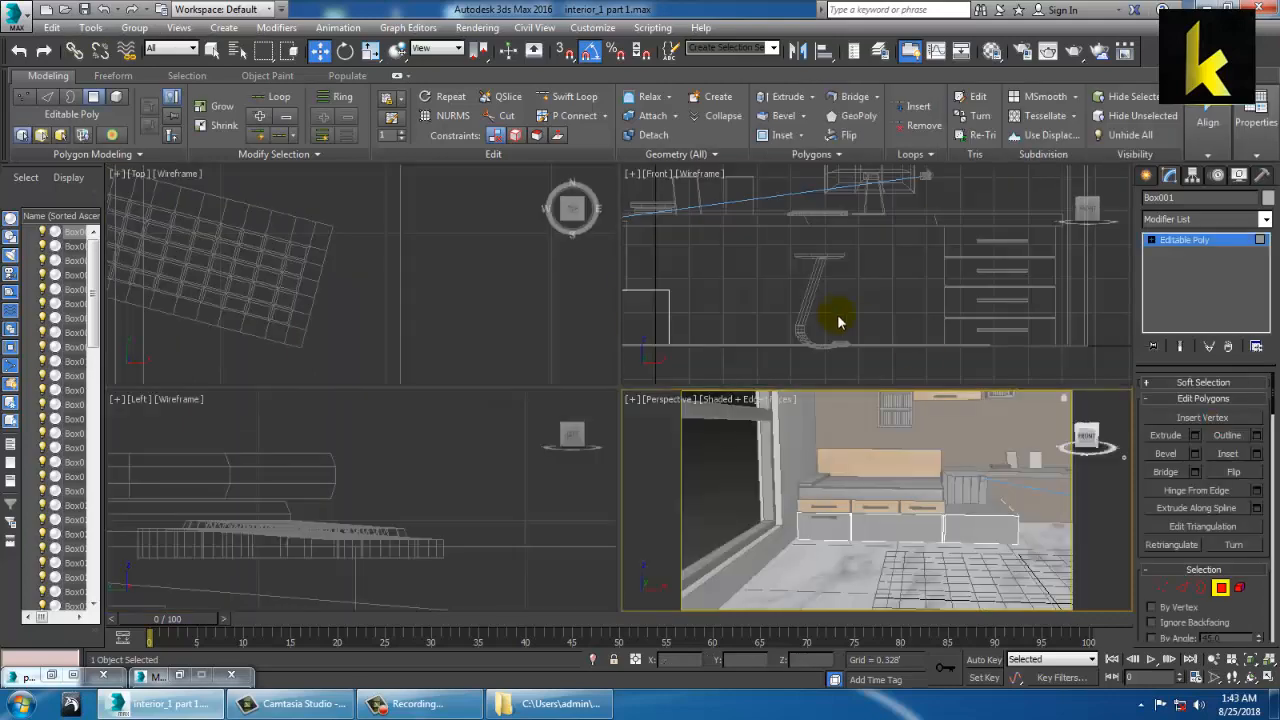
left_click(837, 321)
key("alt+w")
scroll(826, 320, "up", 2)
middle_click_drag(826, 320, 938, 331)
scroll(932, 328, "down", 2)
middle_click_drag(843, 356, 898, 365)
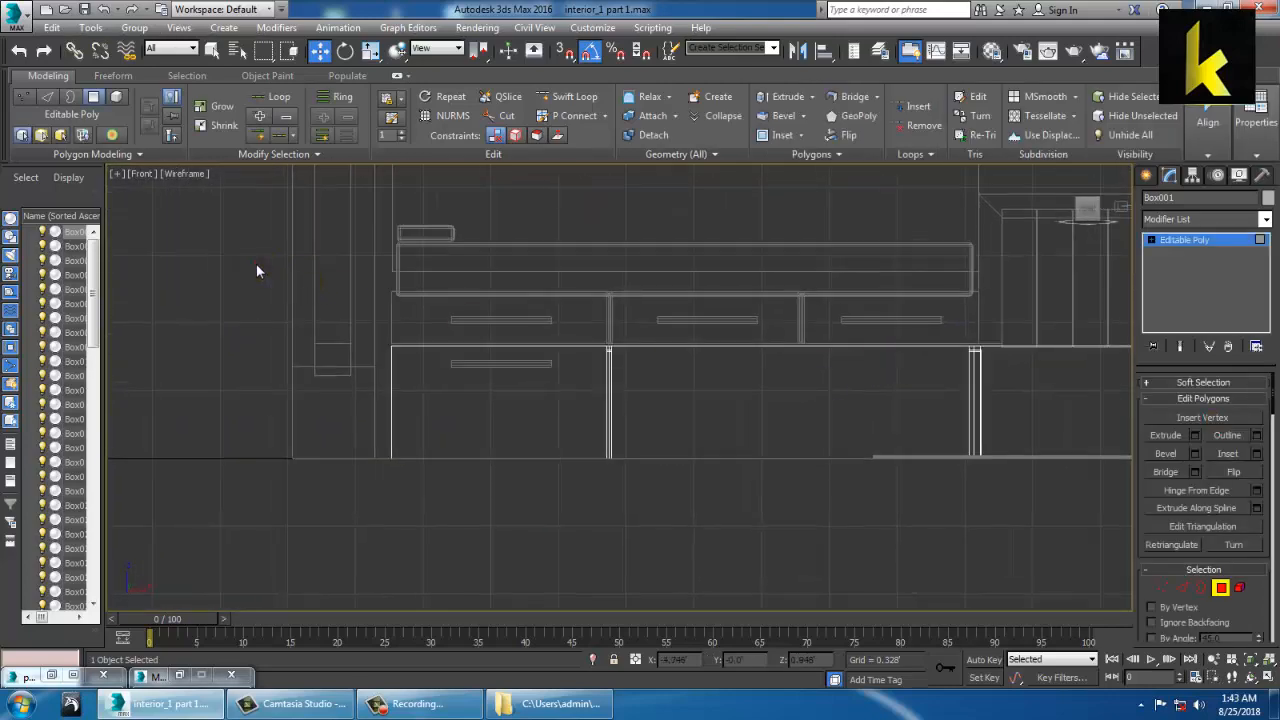
left_click_drag(605, 585, 597, 585)
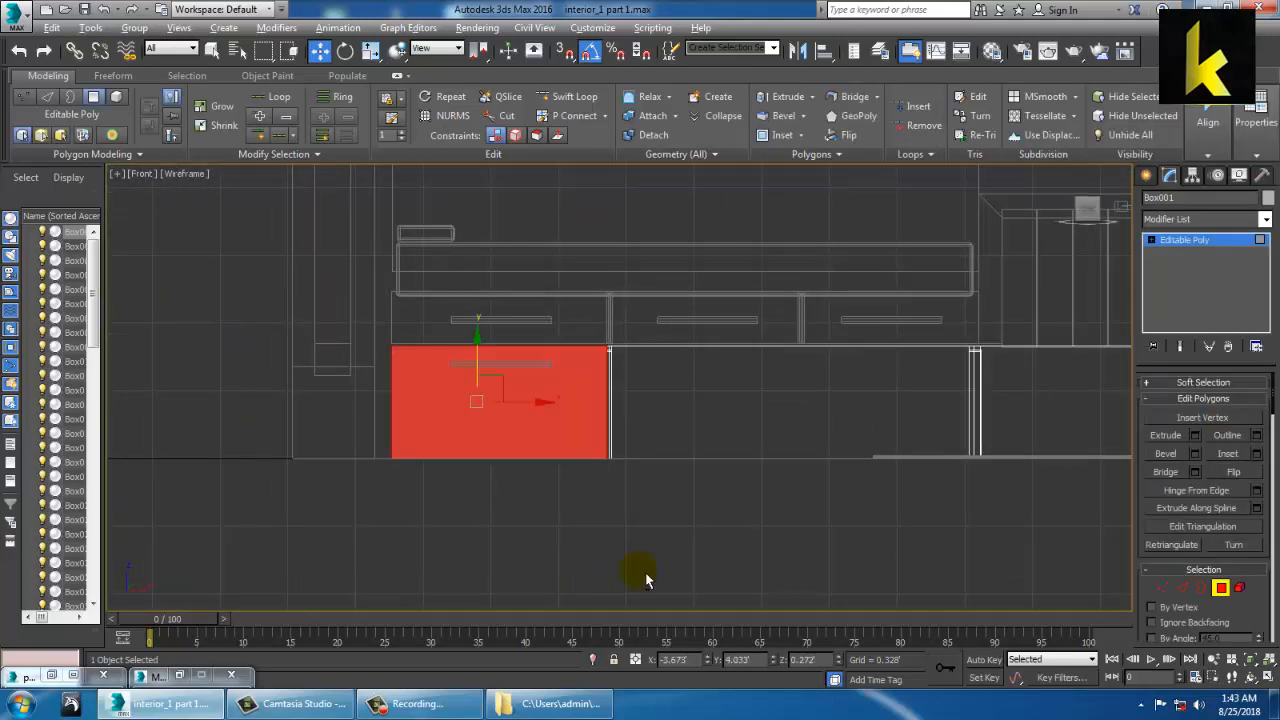
Assign the light wood material 07 - Default (shelve_1) to the selected drawer section in the Perspective view
key("alt+w")
key("alt+w")
scroll(694, 528, "up", 5)
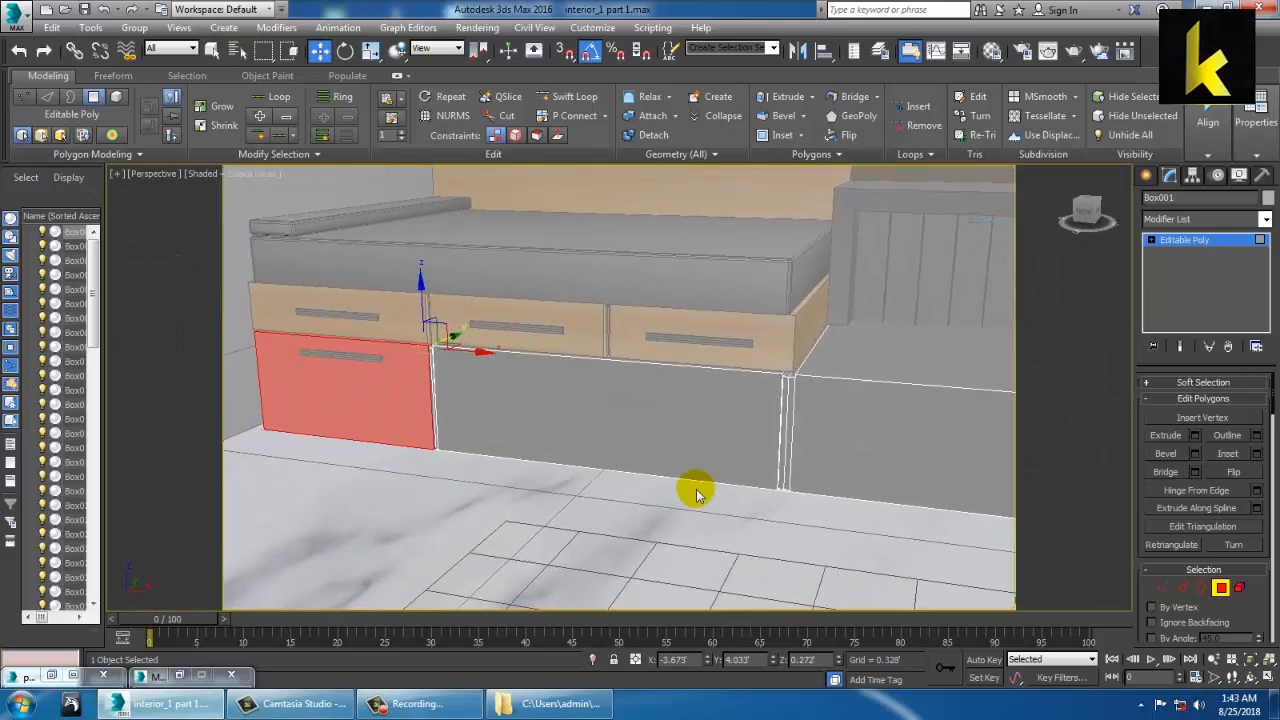
key("m")
left_click(128, 255)
left_click(146, 328)
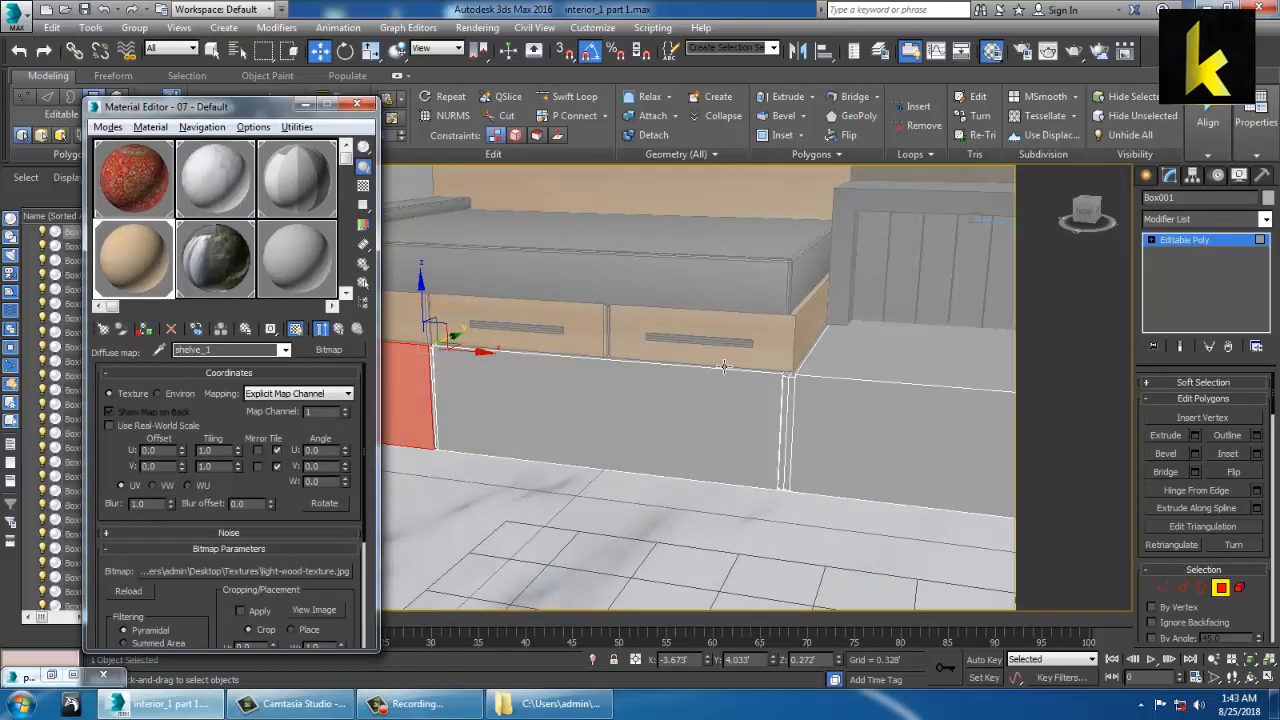
Invert the polygon selection to select the rest of the base unit, including the platform beside the bed
middle_click_drag(712, 357, 812, 358)
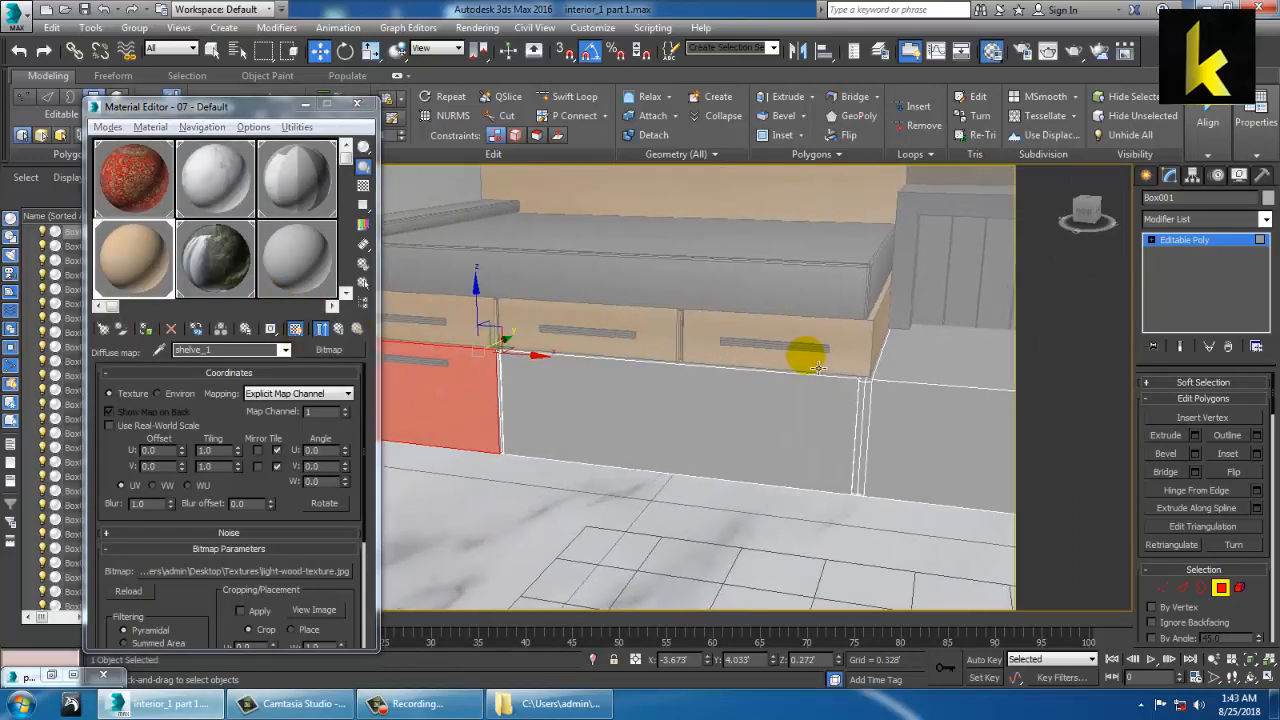
scroll(828, 374, "down", 3)
middle_click_drag(896, 391, 879, 397)
scroll(852, 394, "down", 3)
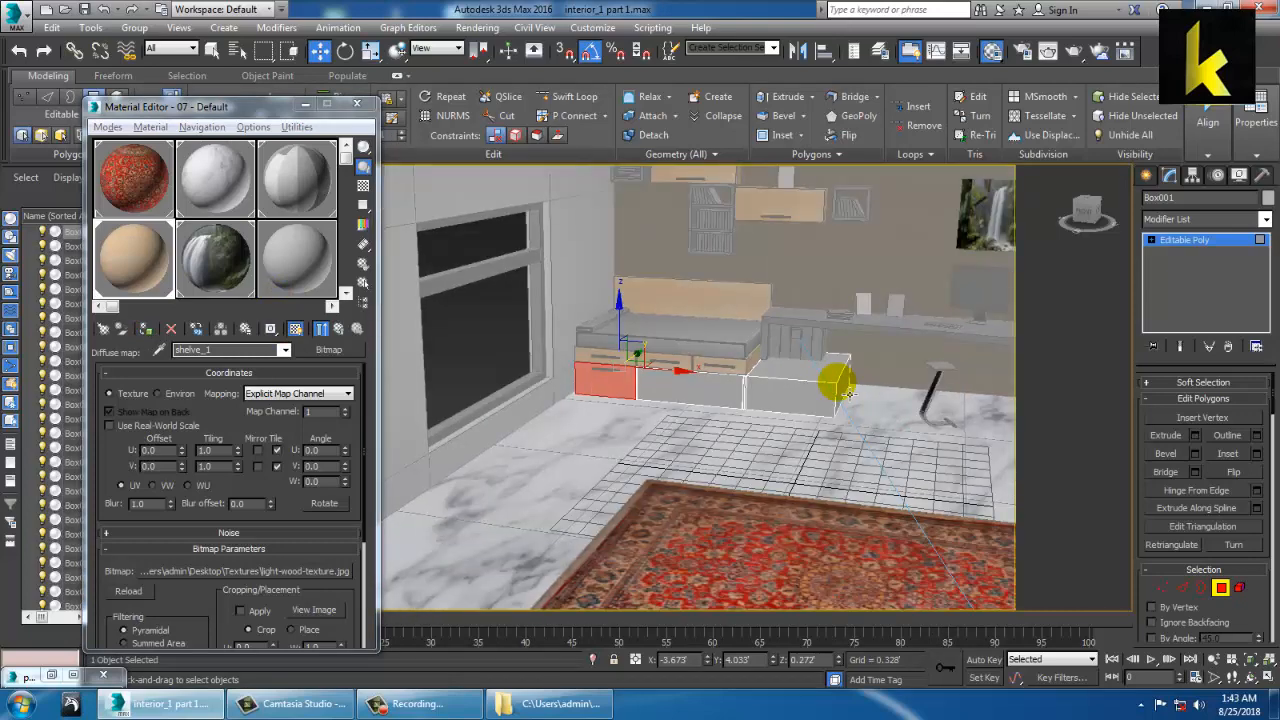
left_click(845, 393)
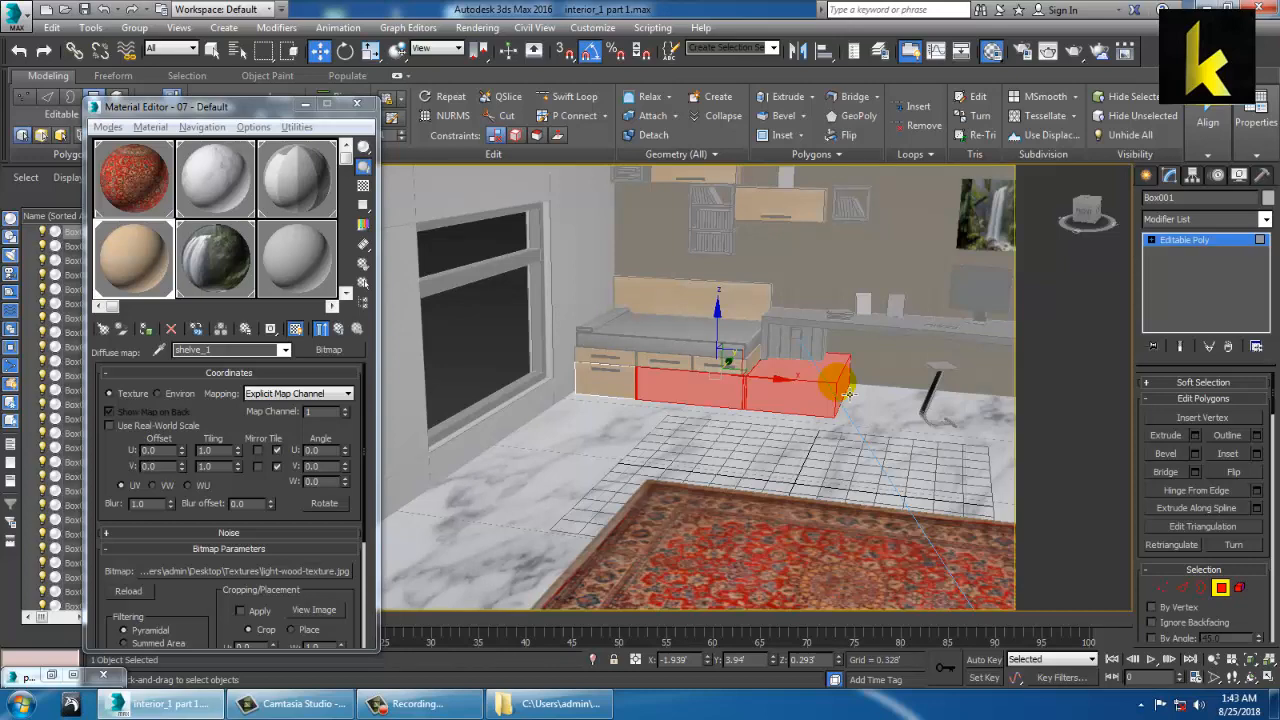
scroll(838, 385, "up", 5)
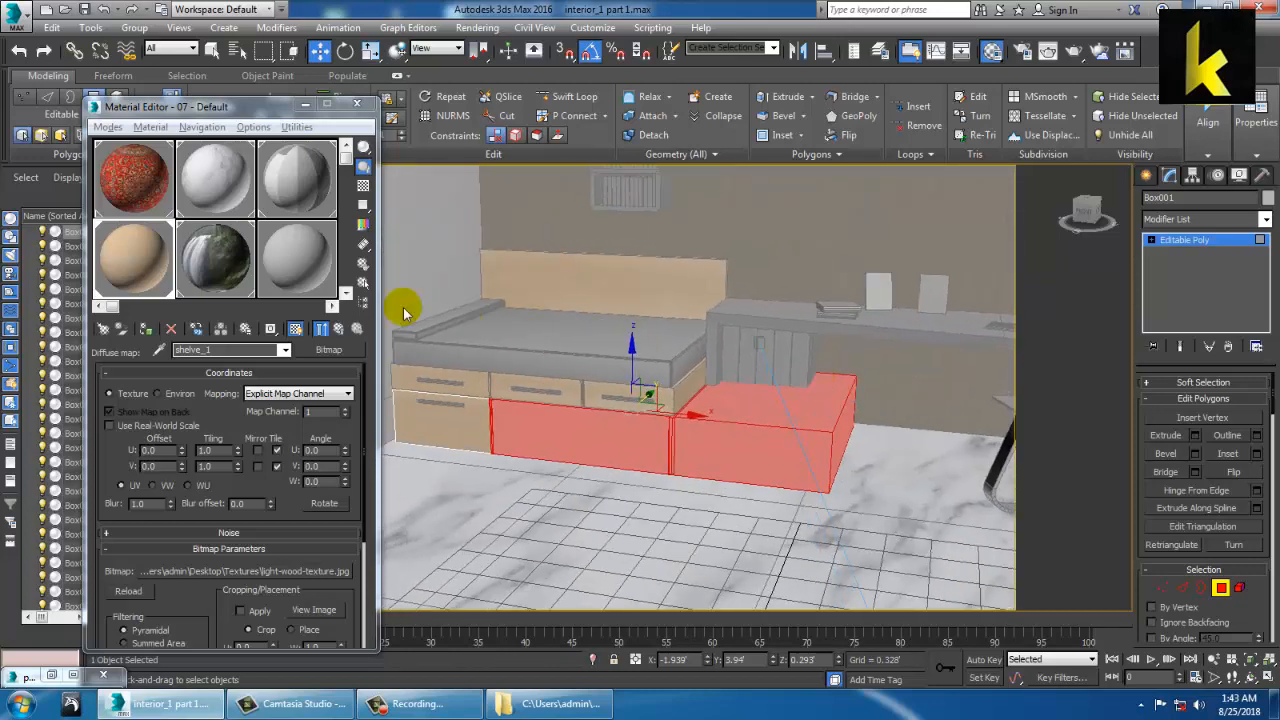
Convert material 09 - Default to a VRayMtl and choose Bitmap as its diffuse map
left_click(296, 258)
left_click(340, 350)
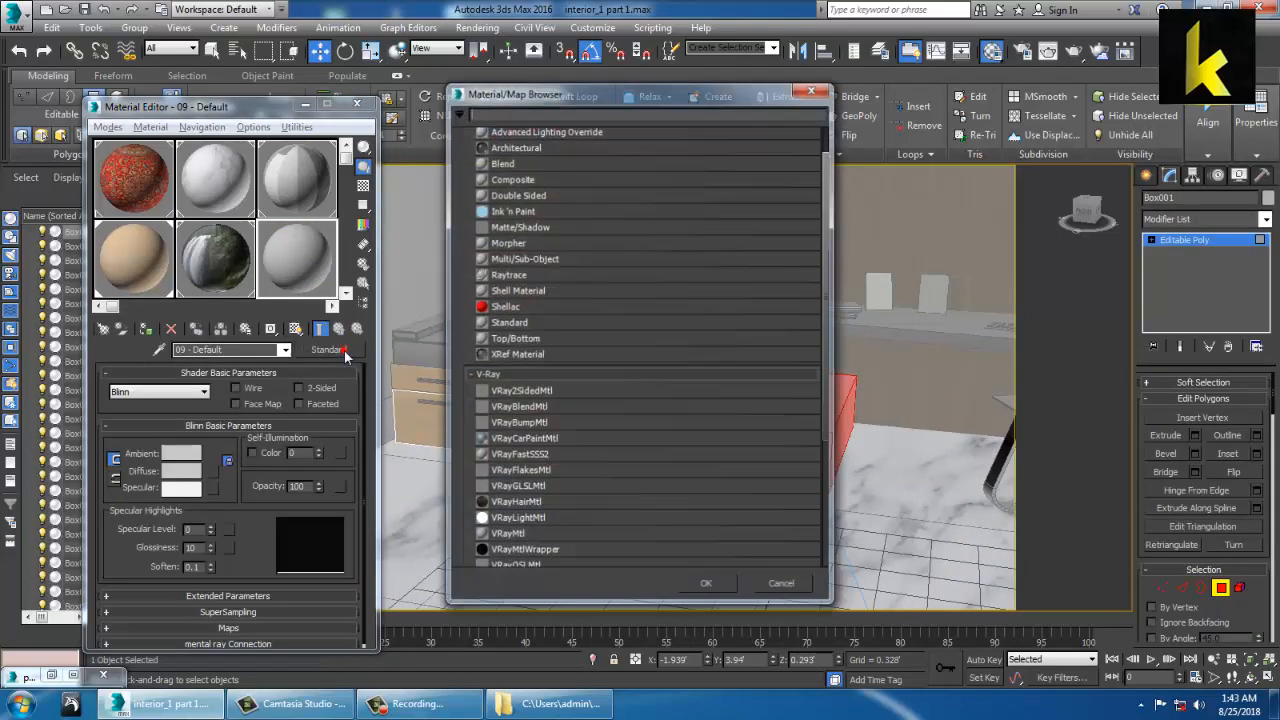
scroll(553, 484, "down", 1)
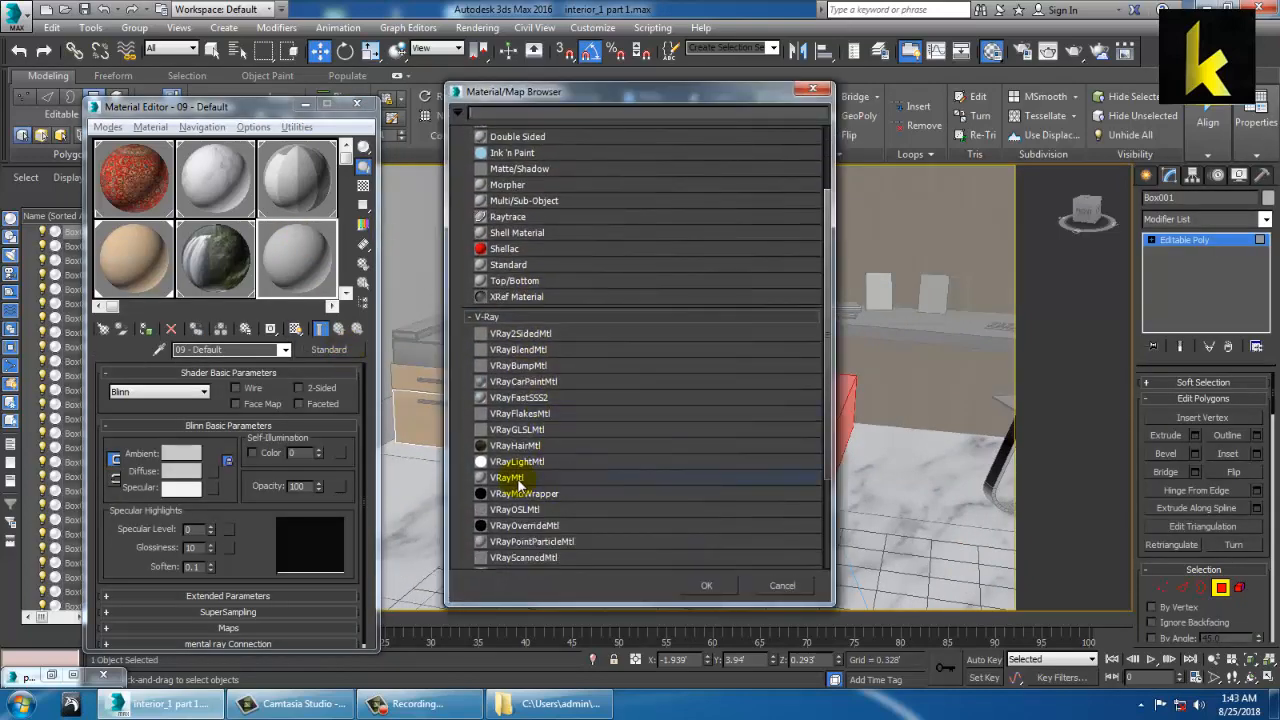
double_click(519, 481)
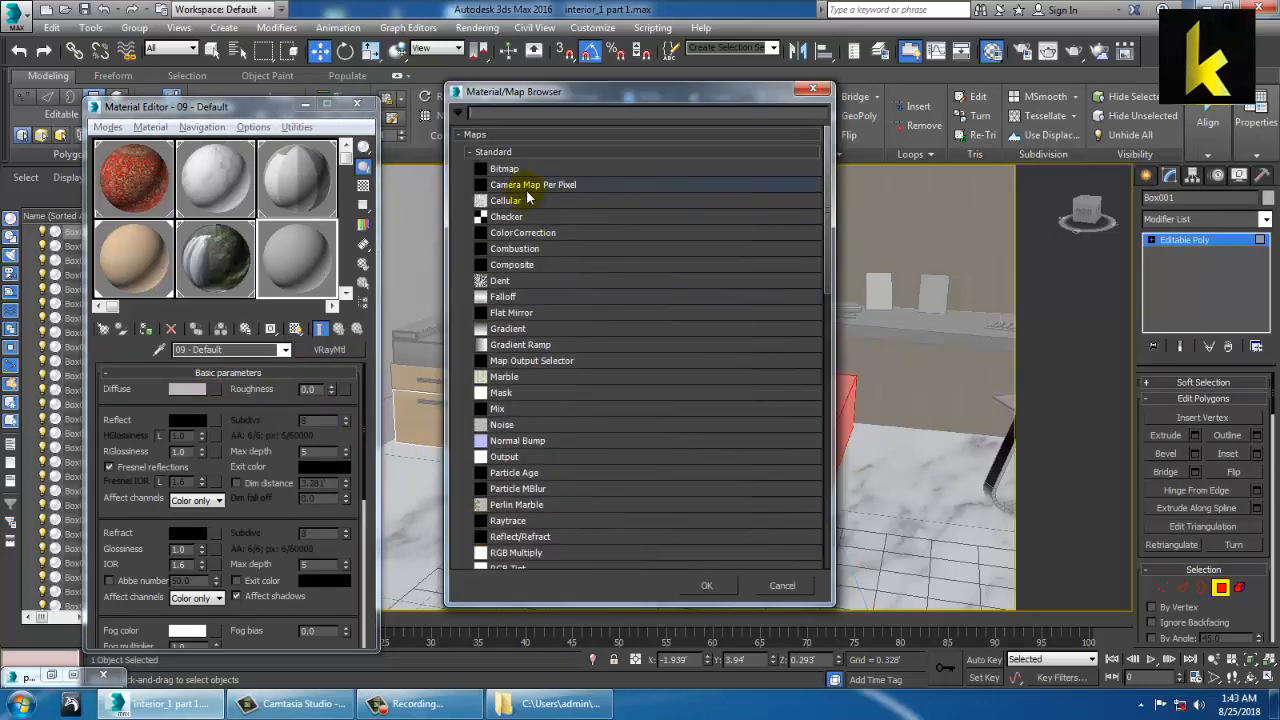
double_click(531, 170)
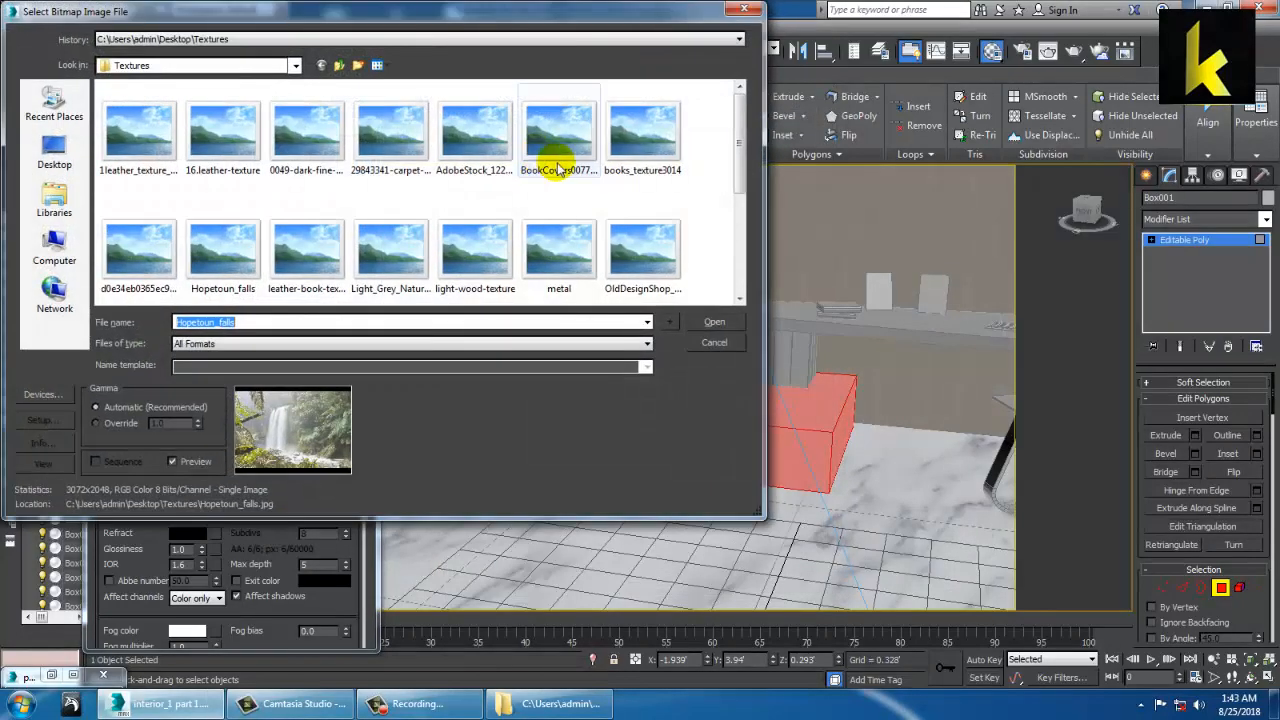
Preview the images in the Textures folder one after another to compare candidates for the base unit's material
left_click(155, 155)
right_click(155, 155)
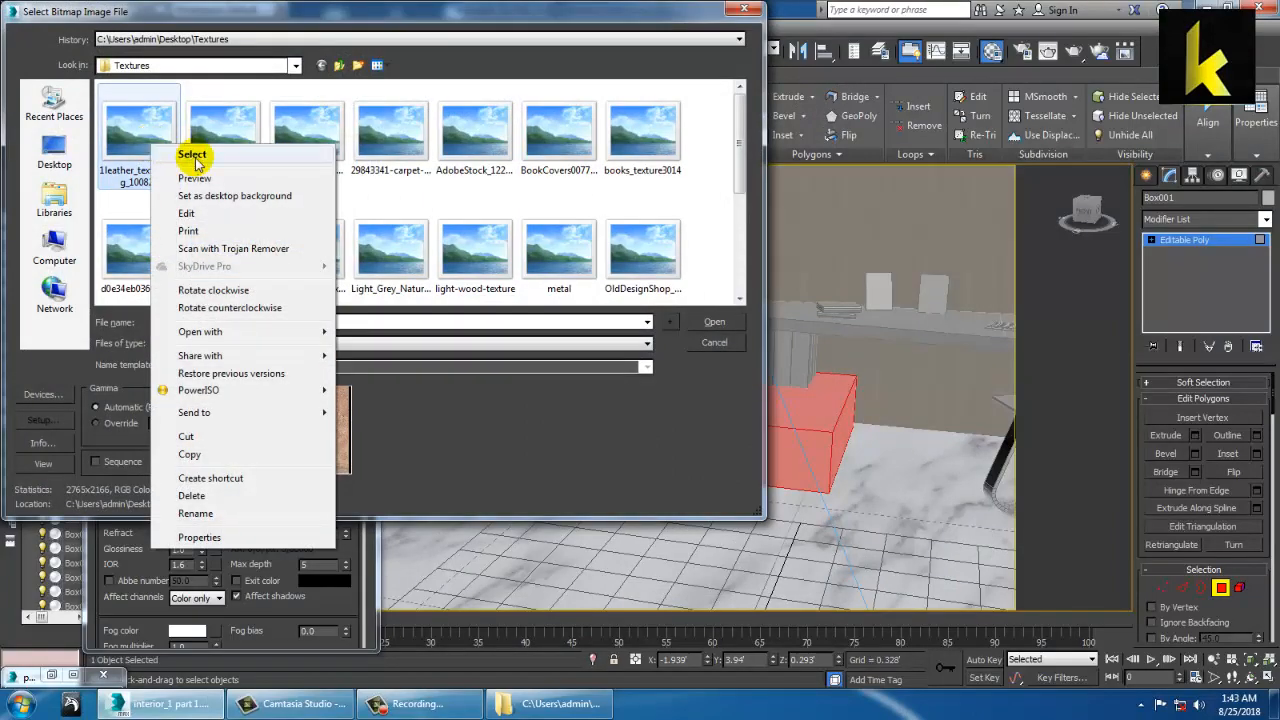
left_click(190, 177)
key("Right")
key("Right")
key("Right")
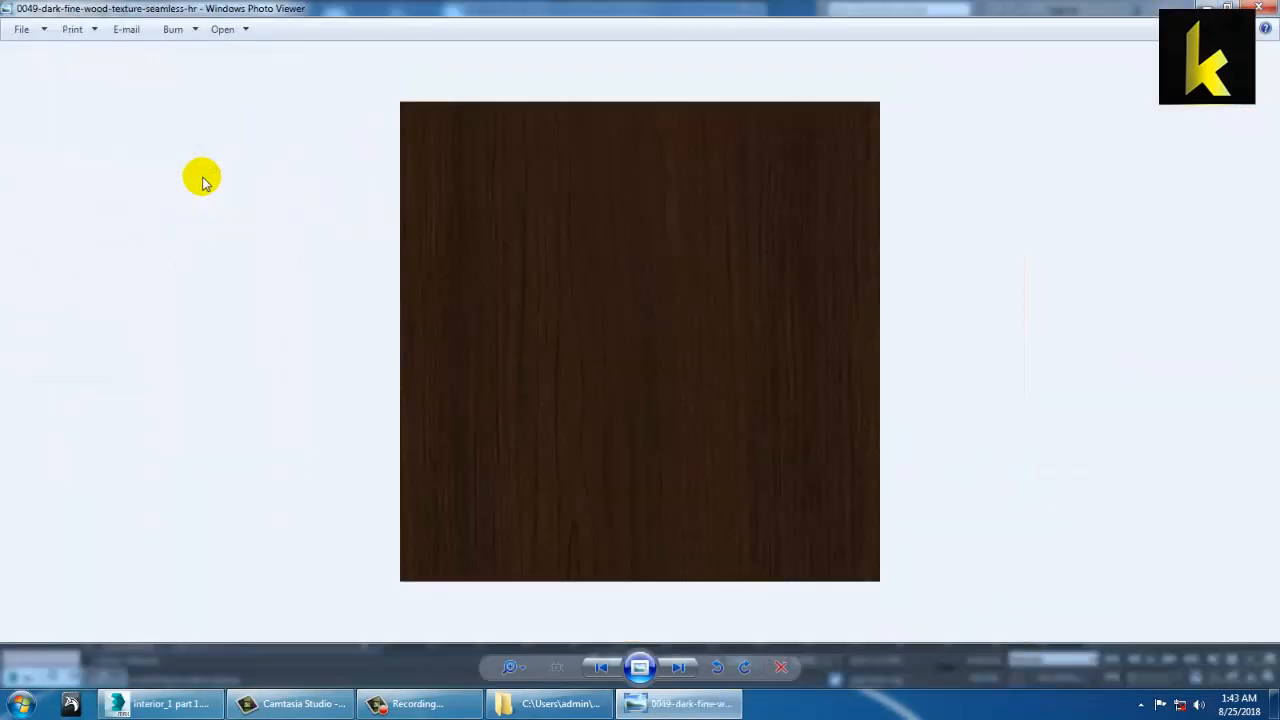
key("Left")
key("Right")
key("Right")
key("Right")
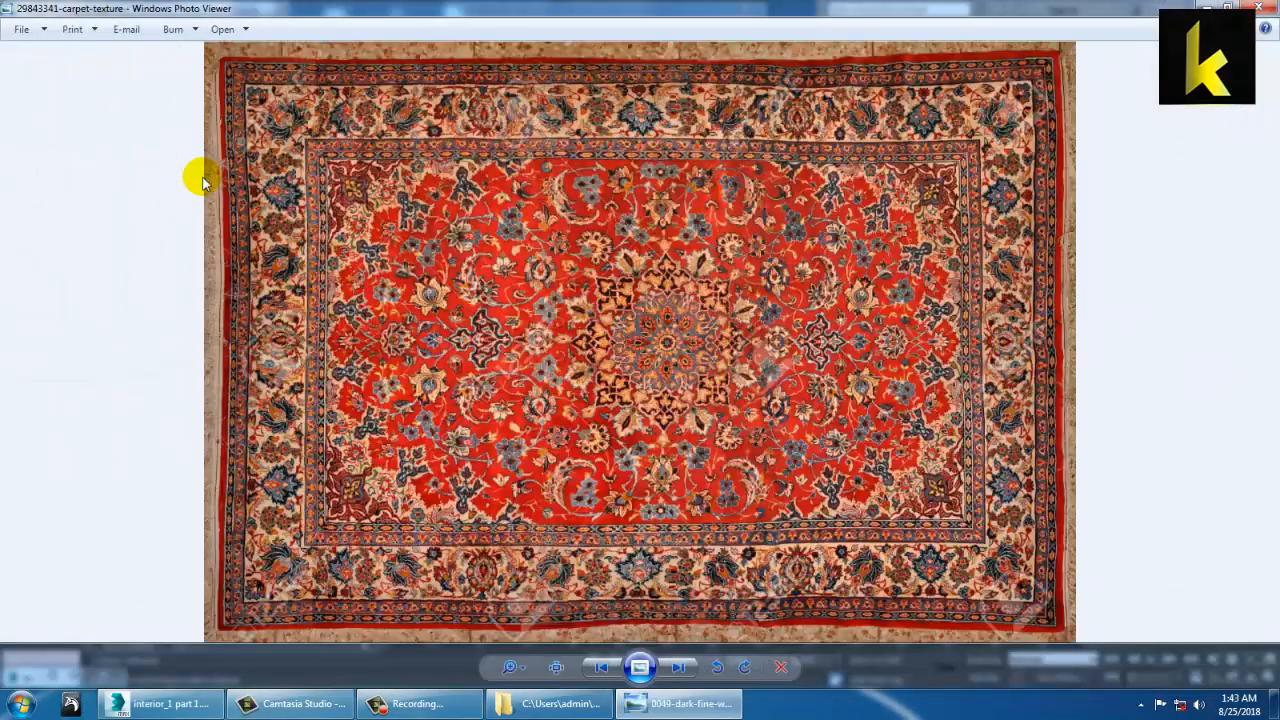
key("Right")
key("Right")
key("Right")
key("Right")
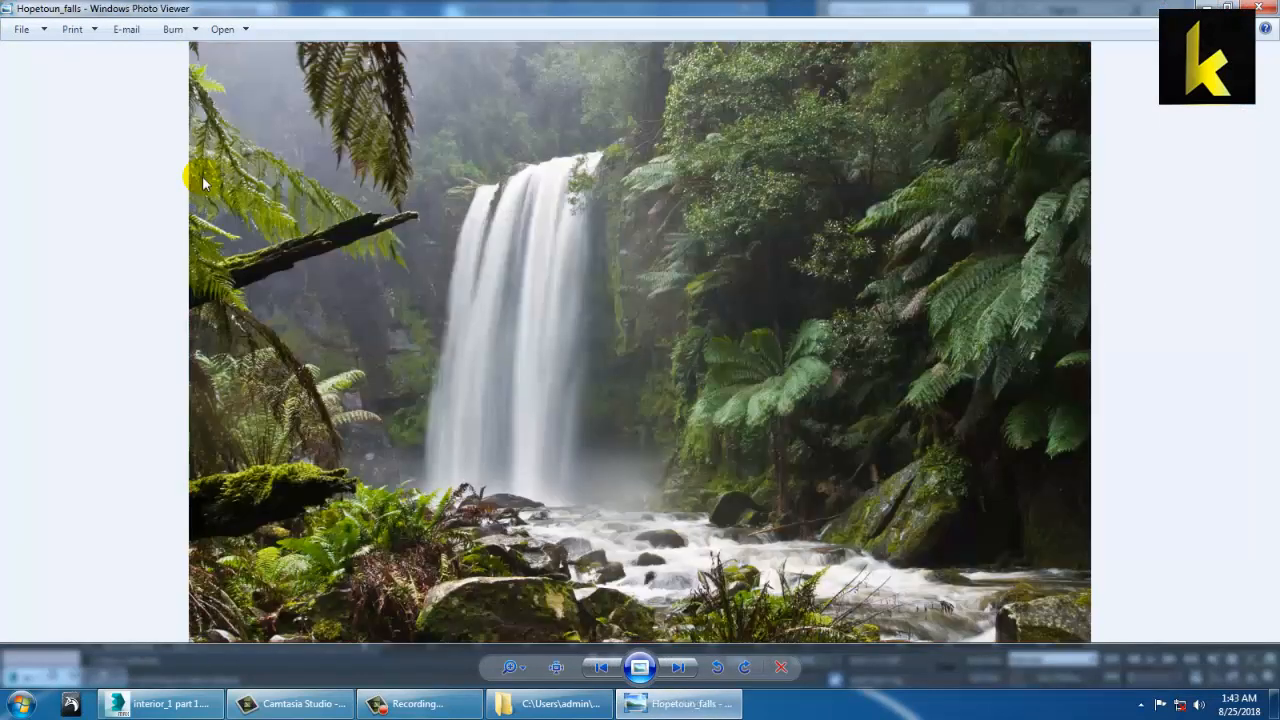
key("Right")
key("Right")
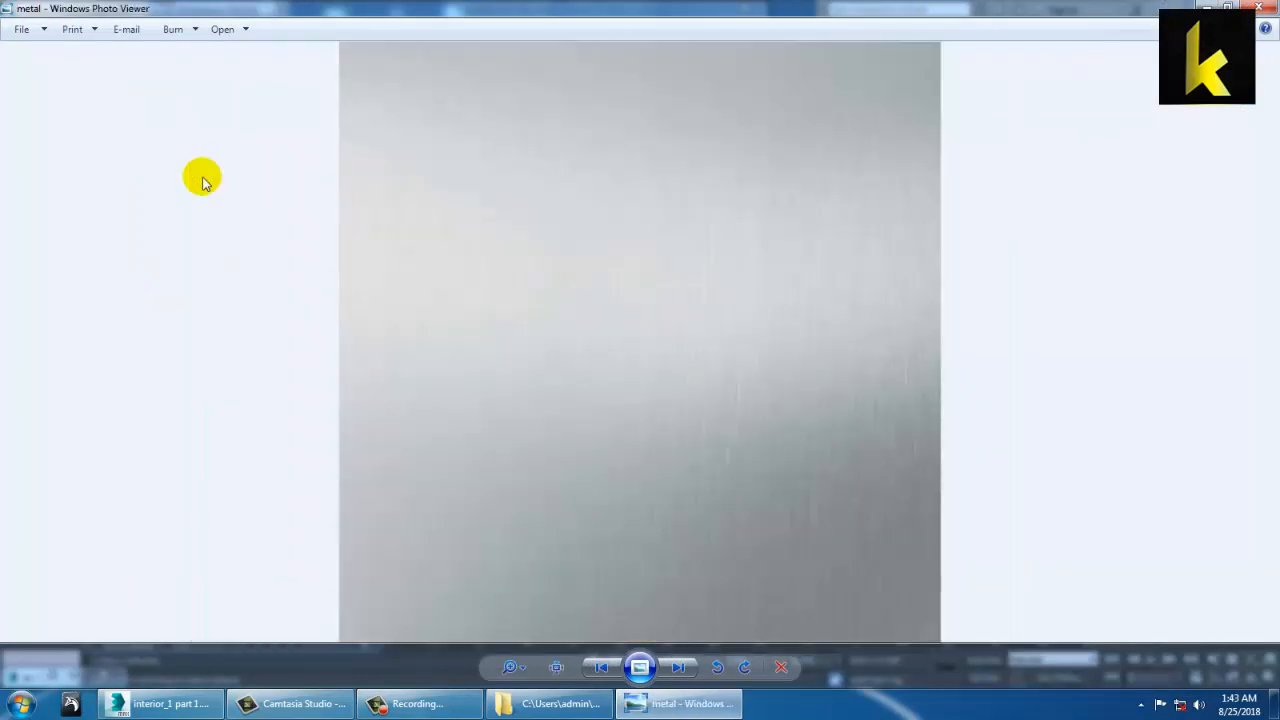
key("Right")
key("Right")
key("Right")
key("Left")
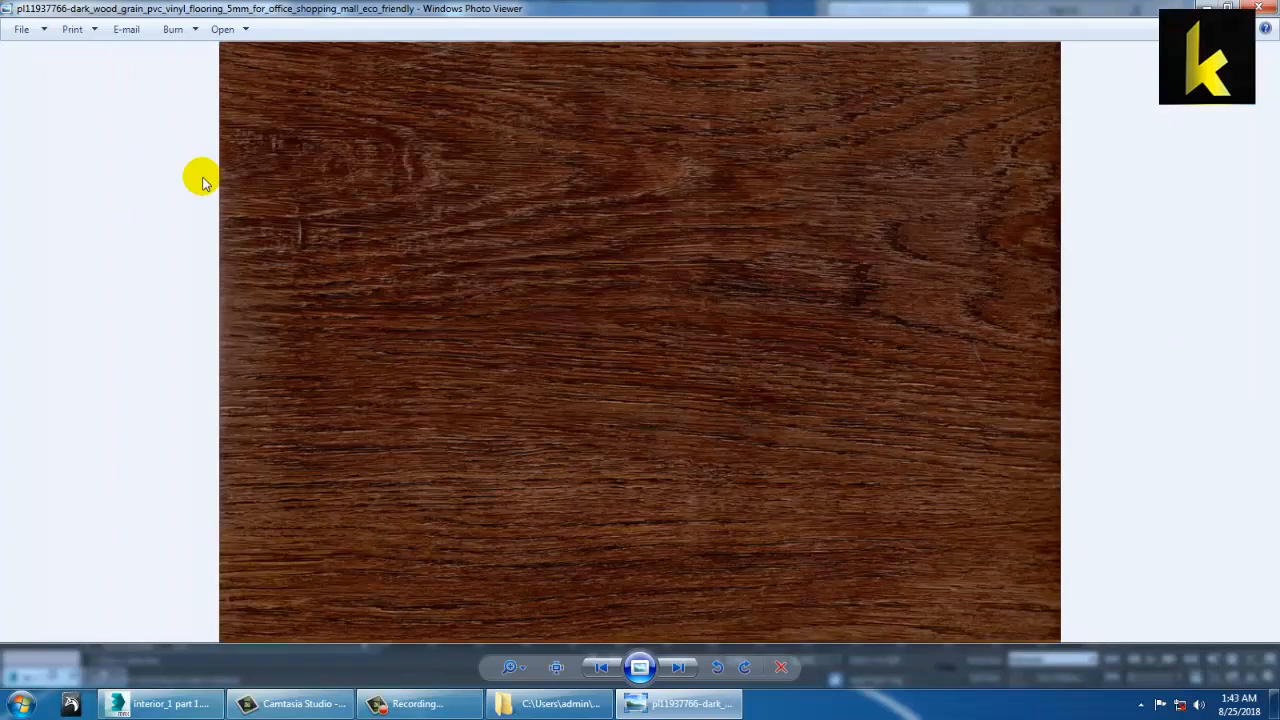
key("Right")
key("Right")
key("Right")
key("Right")
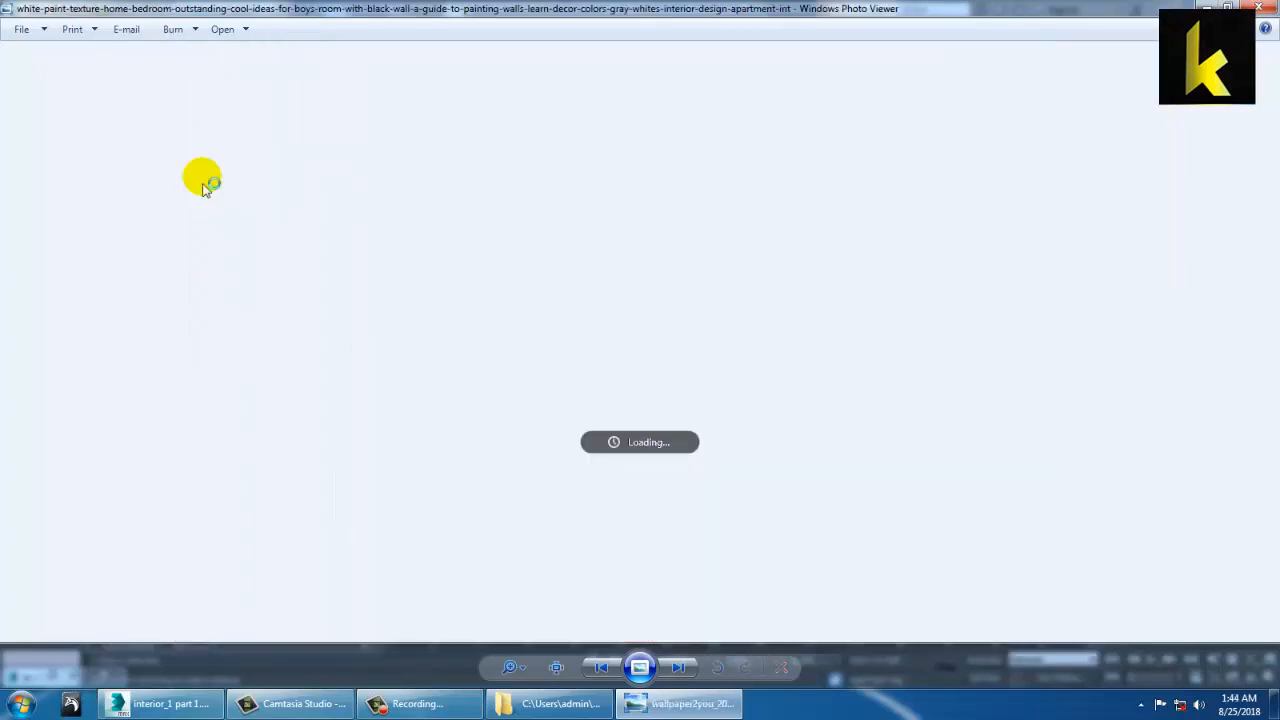
key("Right")
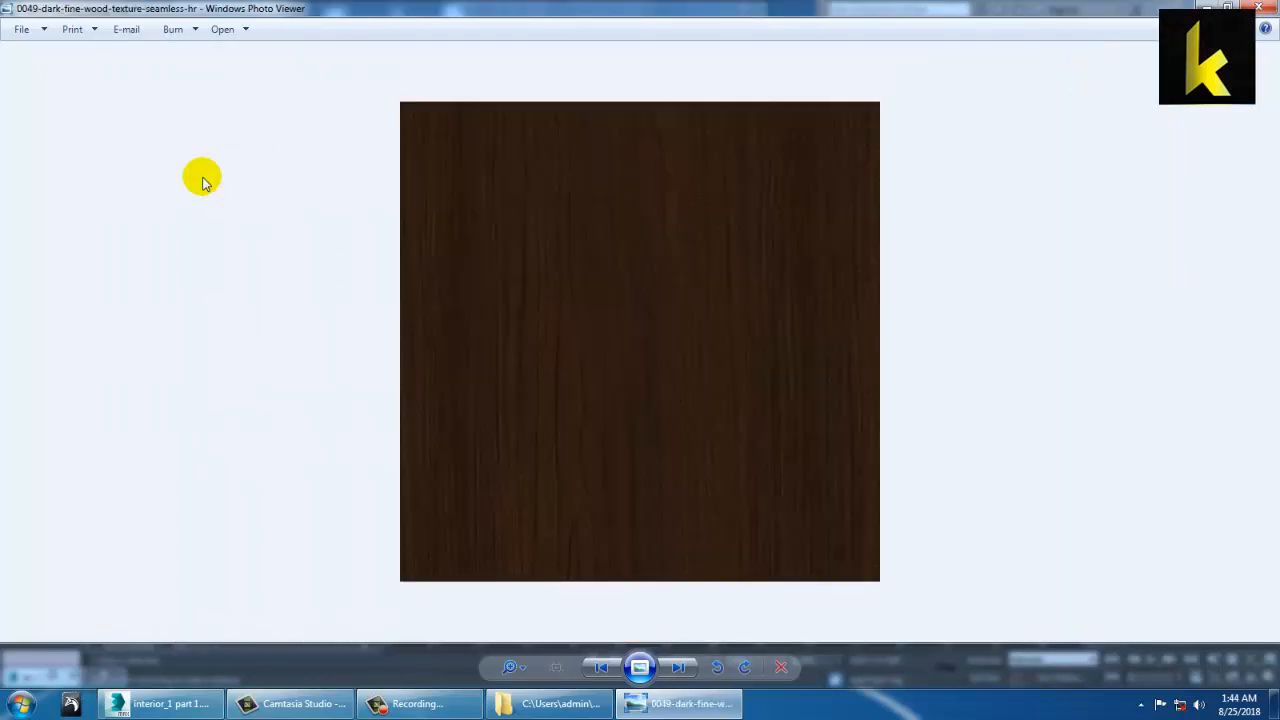
Load the 0049-dark-fine-wood-texture-seamless-hr image as material 09 - Default's diffuse bitmap and display it shaded in the viewport
left_click(1258, 7)
left_click(1207, 7)
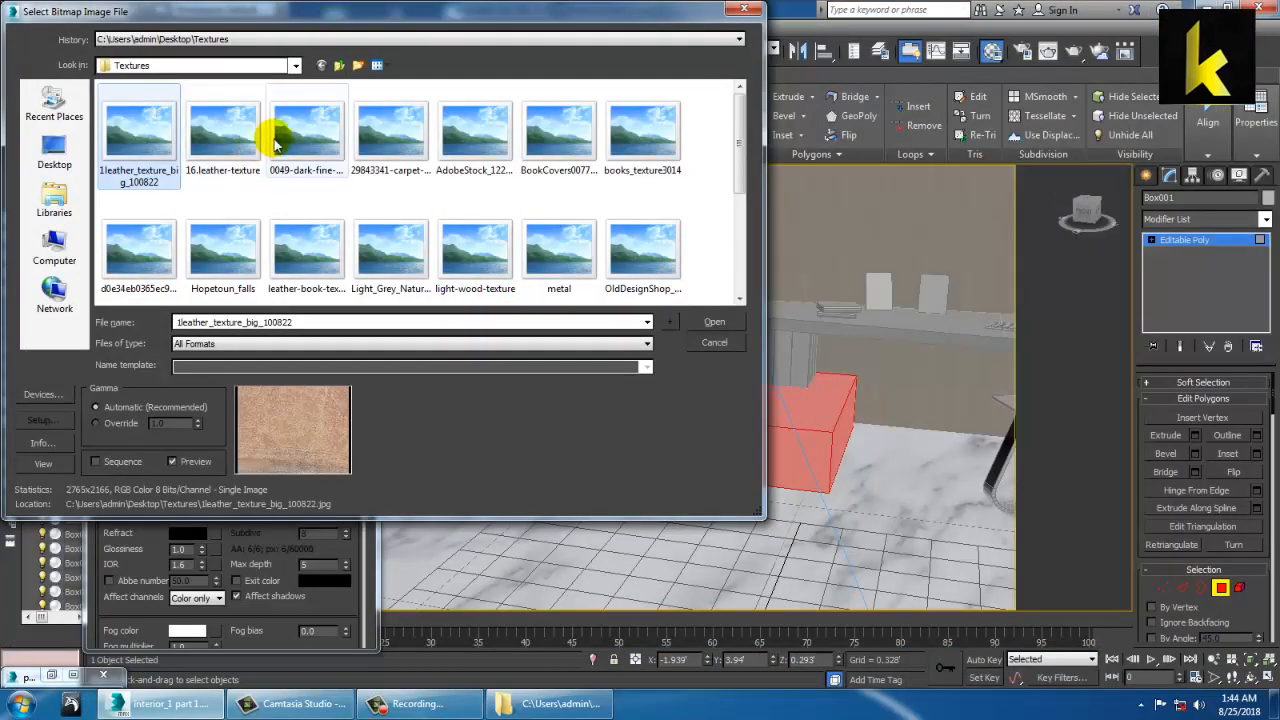
double_click(300, 132)
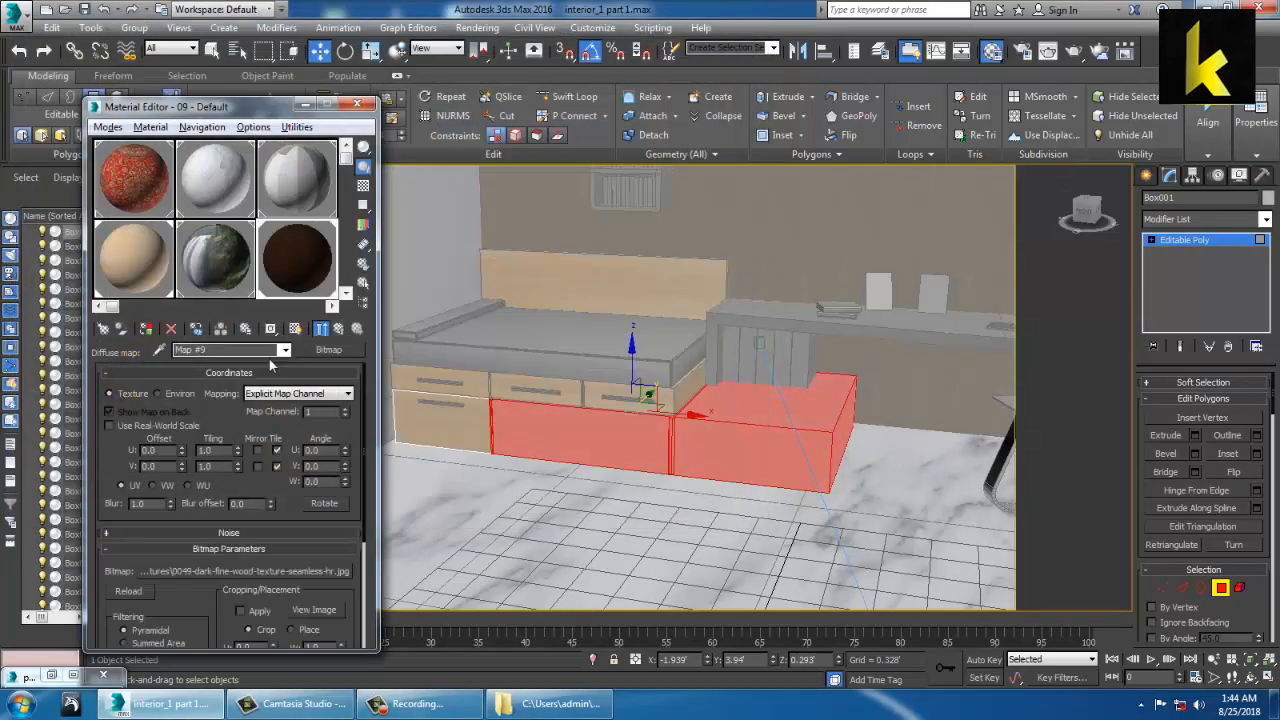
left_click(294, 330)
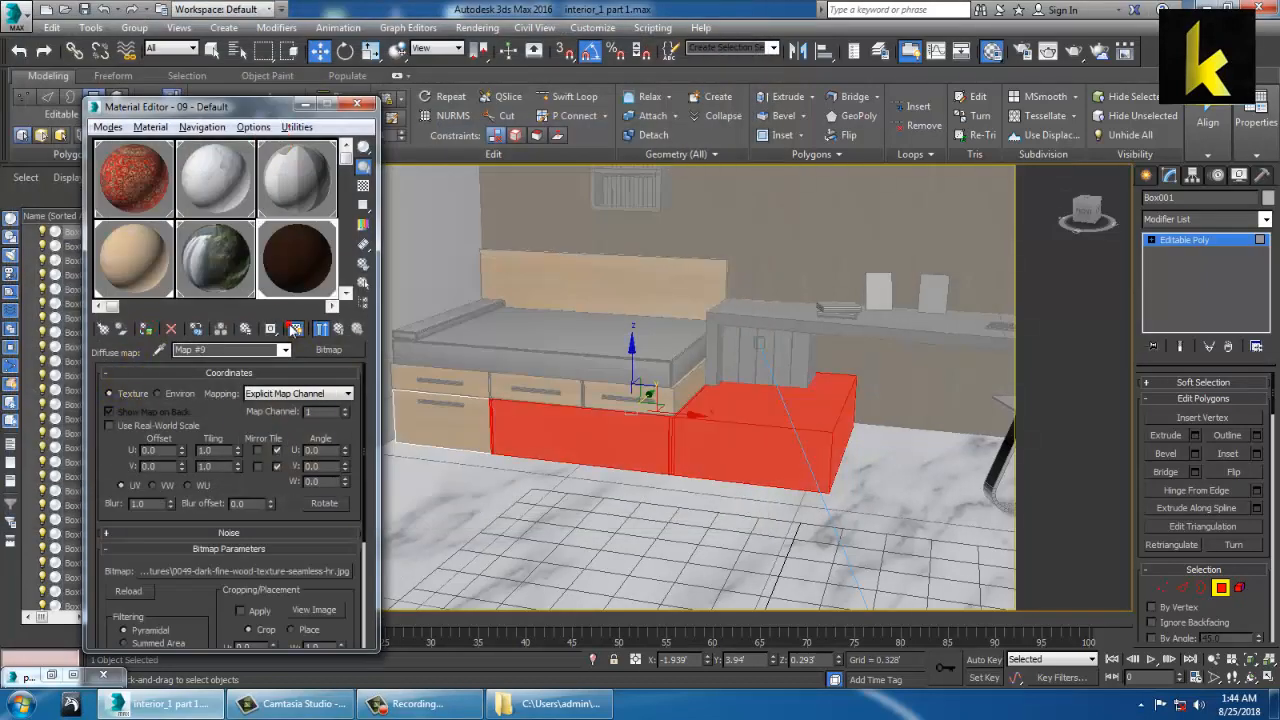
Add a UVW Map modifier with Box mapping to the bed's base unit and check how the dark wood texture sits
left_click(1265, 219)
scroll(1224, 337, "down", 10)
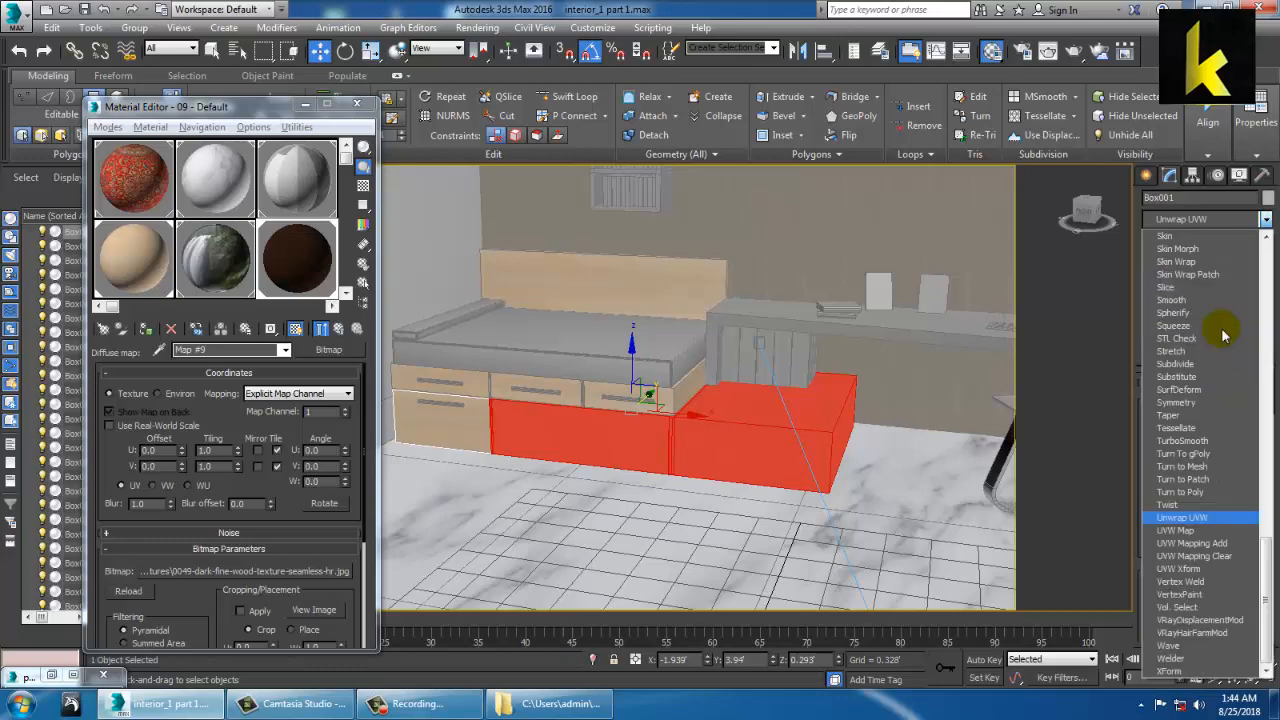
left_click(1203, 531)
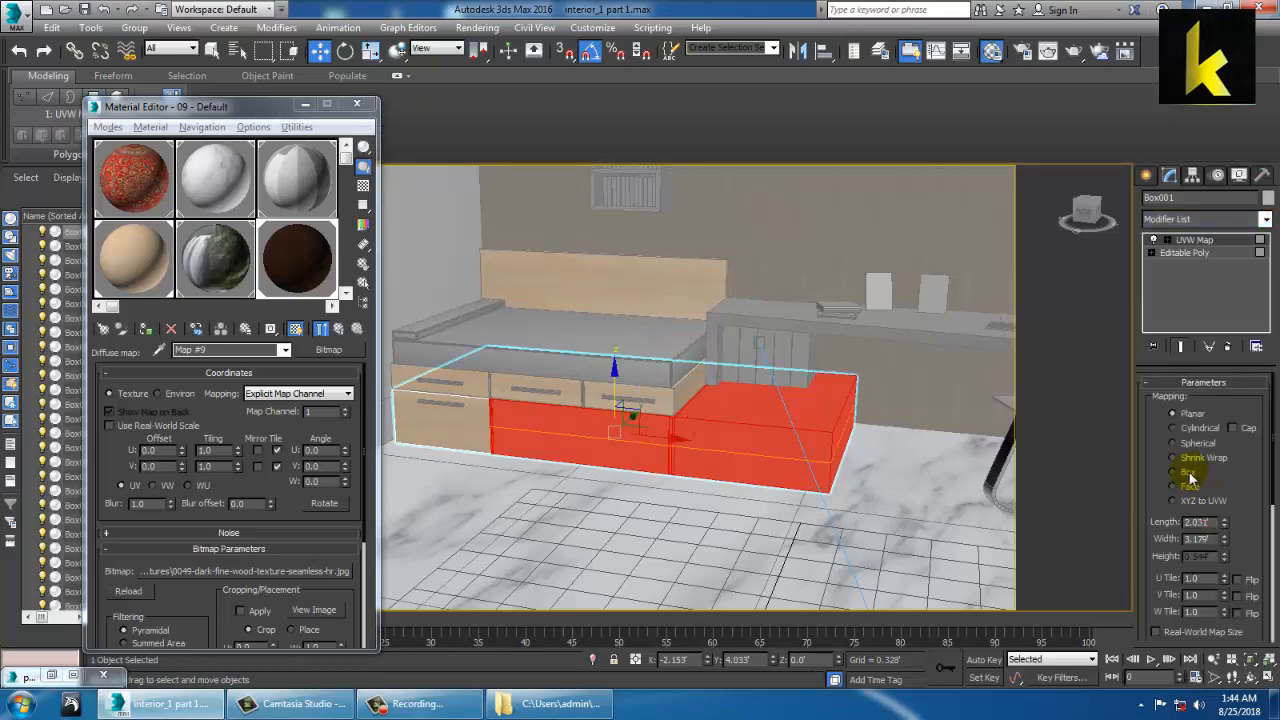
left_click(1189, 474)
left_click(883, 507)
middle_click_drag(894, 508, 838, 451, "alt")
scroll(875, 485, "down", 5)
scroll(860, 484, "up", 3)
scroll(805, 446, "up", 4)
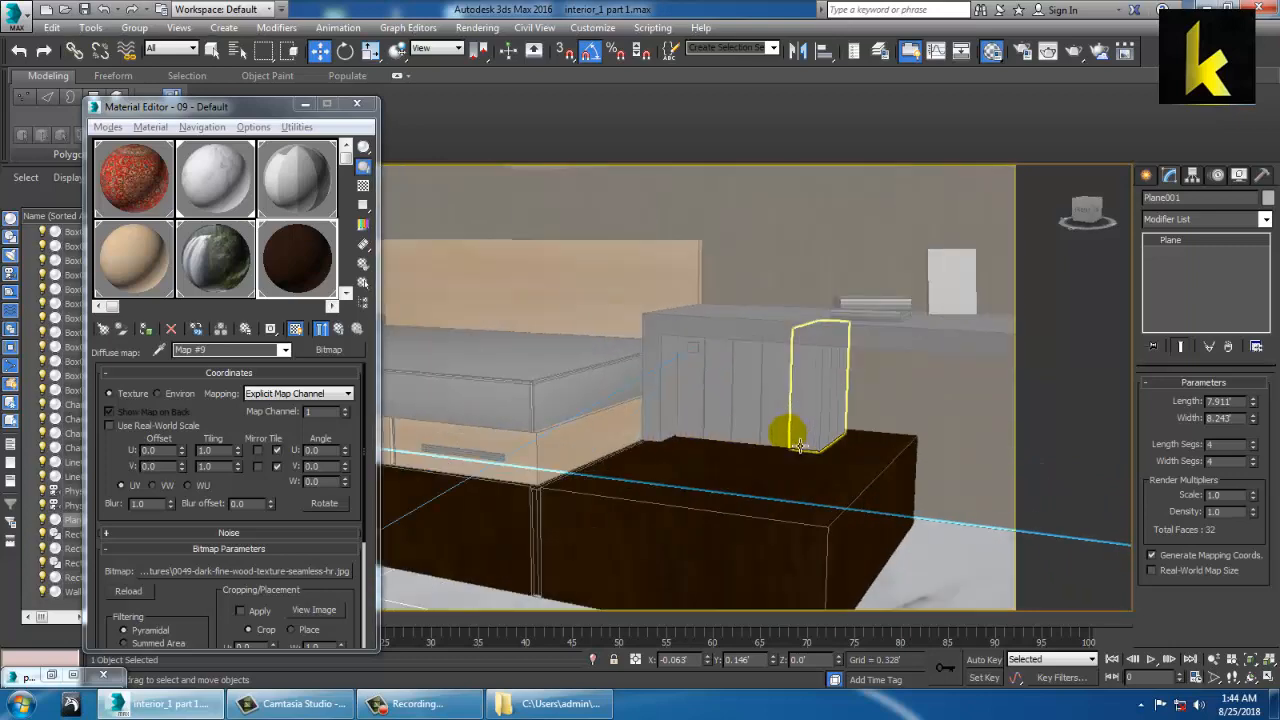
scroll(800, 445, "down", 8)
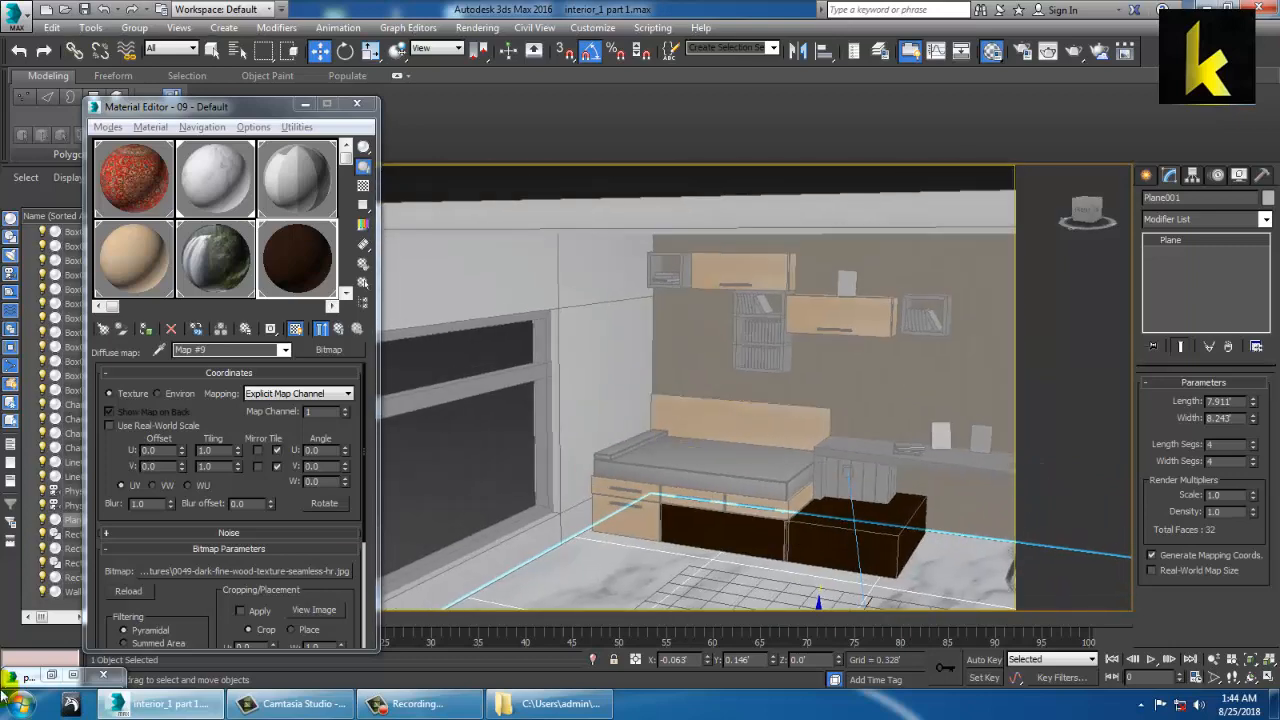
Check the reference photo of the room, and set the reflection colour of the dark wood material 09 - Default to a grey value of 55
left_click(52, 674)
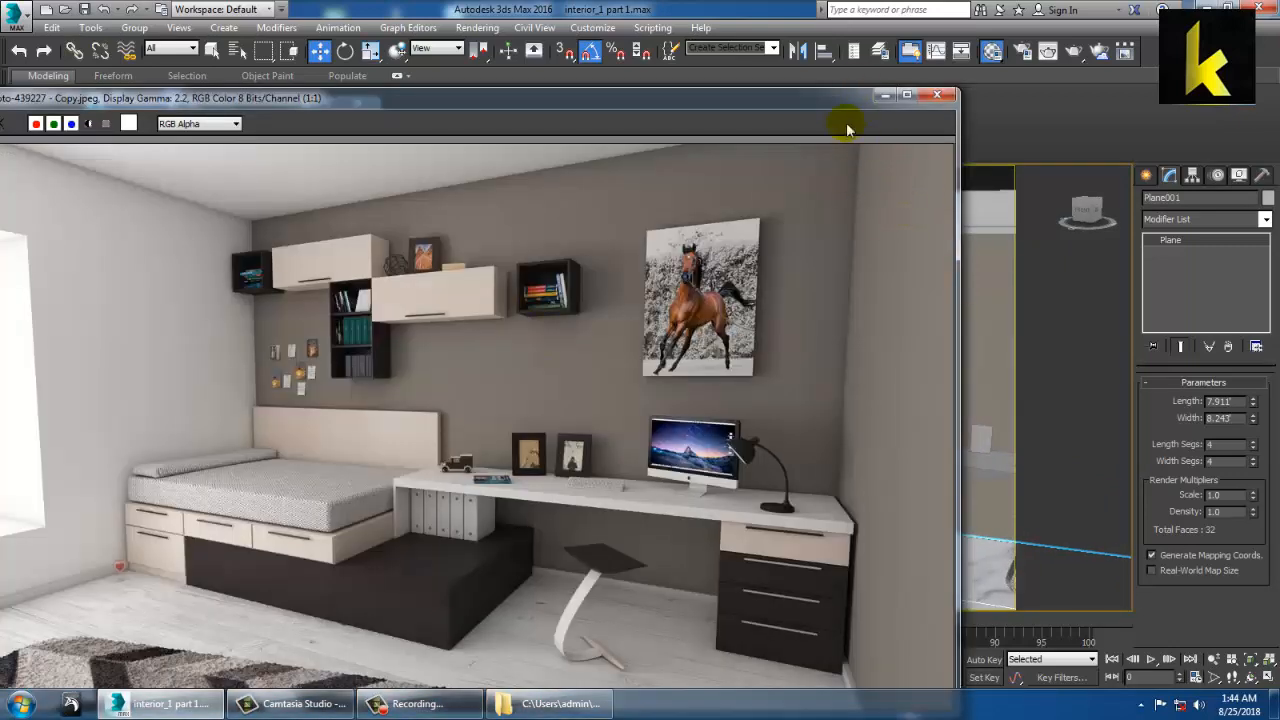
left_click(881, 97)
left_click(120, 248)
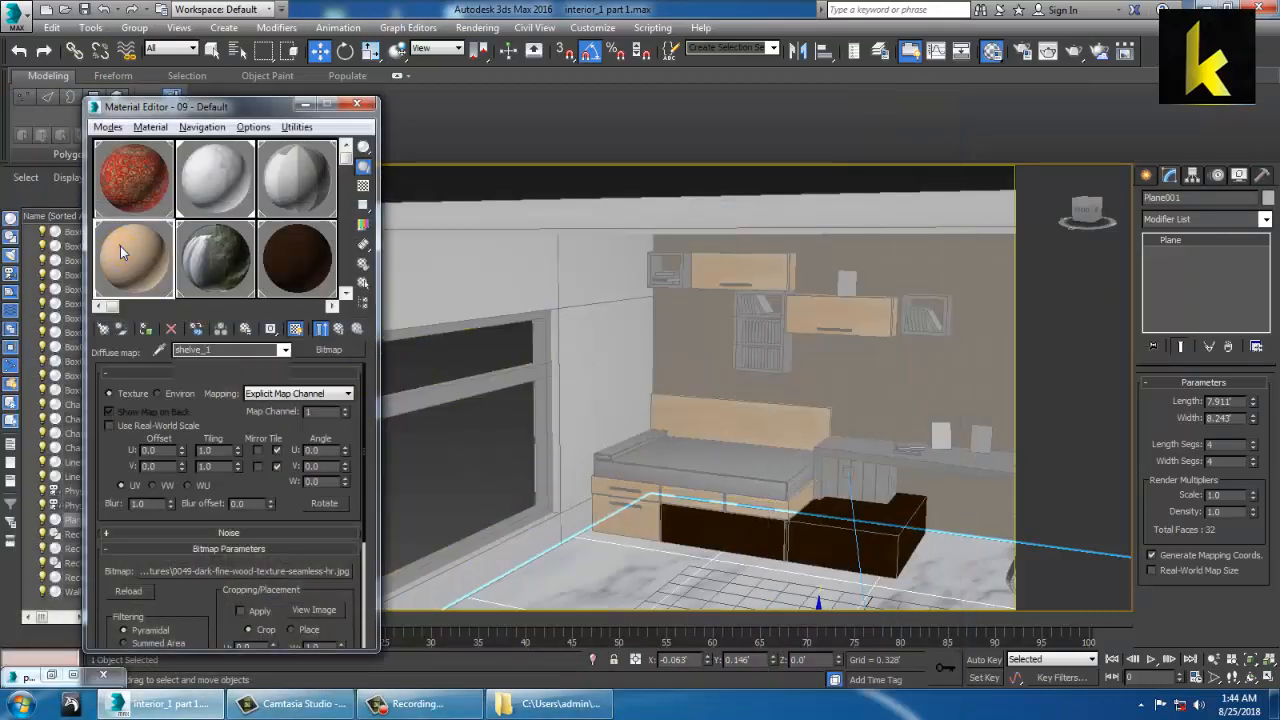
left_click(300, 257)
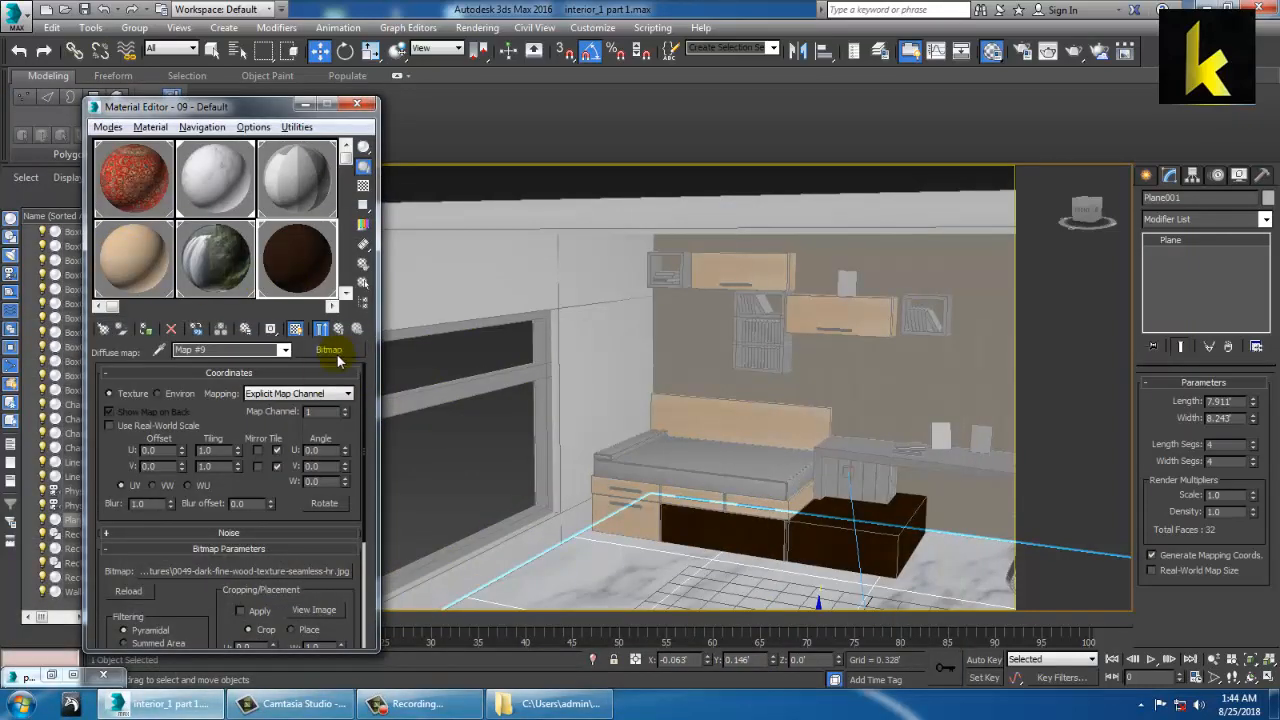
left_click(356, 333)
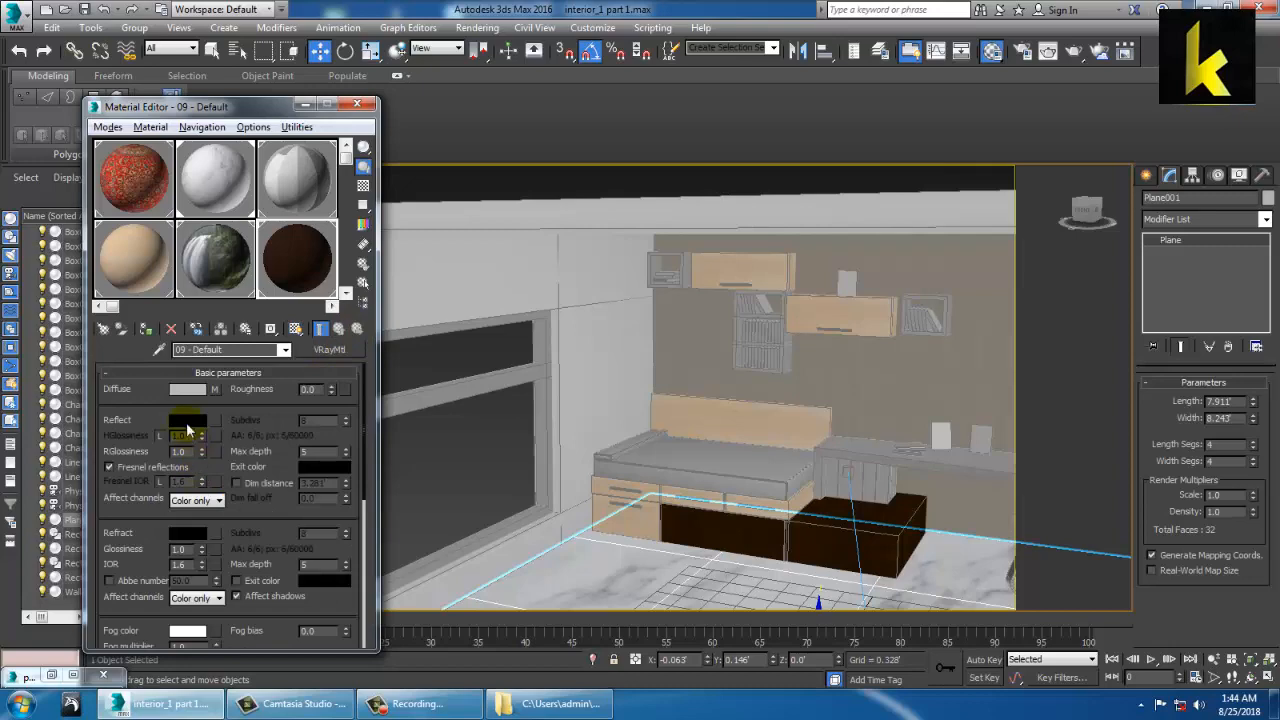
left_click(187, 421)
left_click_drag(474, 112, 474, 133)
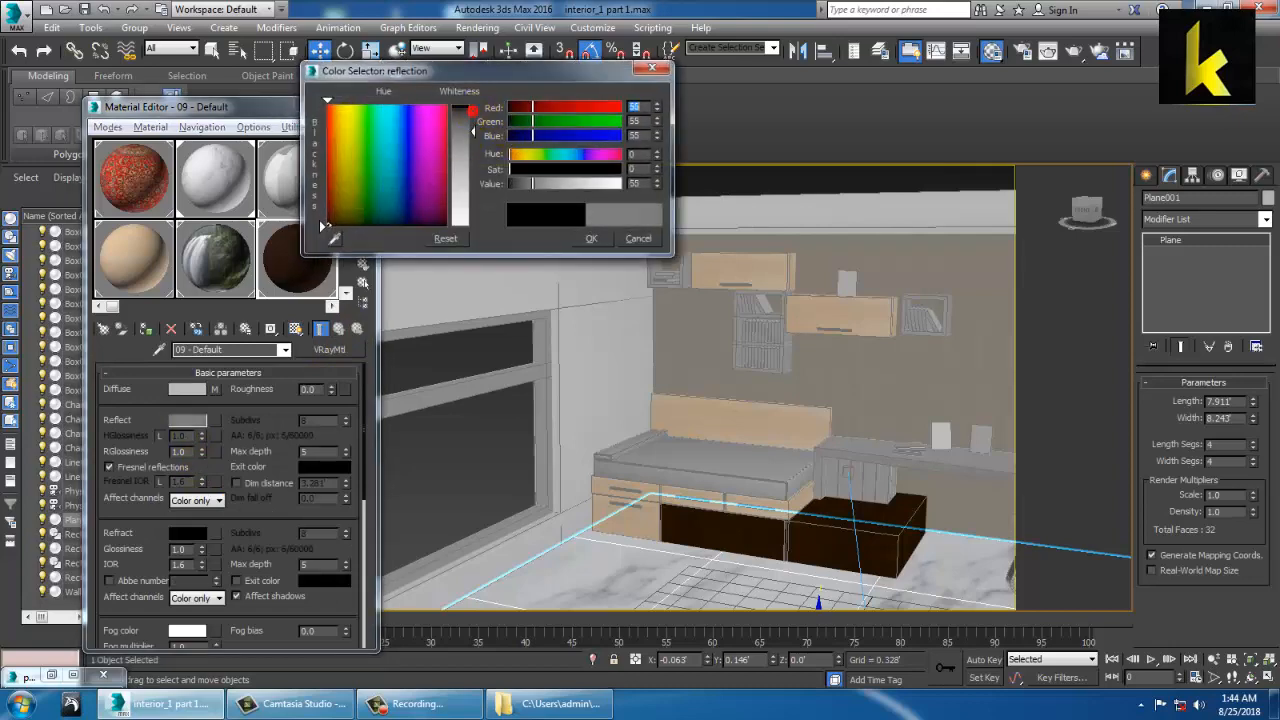
left_click(589, 240)
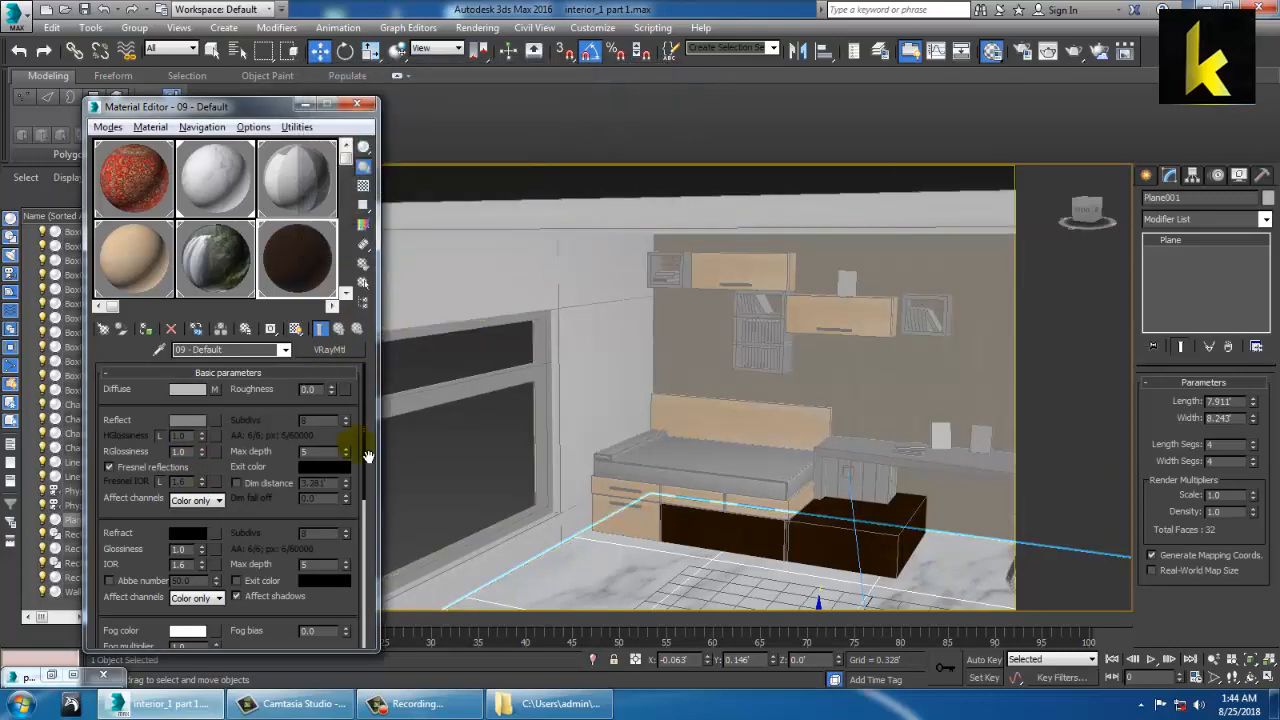
Set the reflection colour of the light wood material 07 - Default to a grey value of 57
left_click(152, 259)
left_click(356, 327)
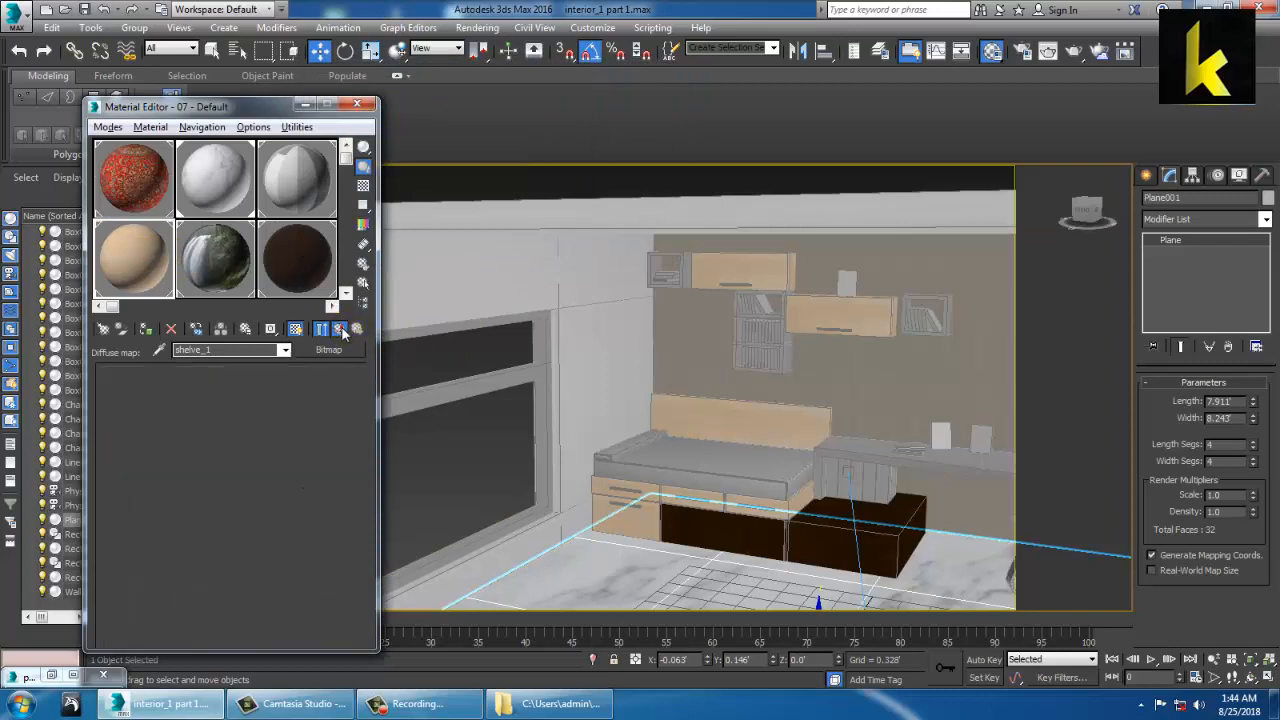
left_click(200, 419)
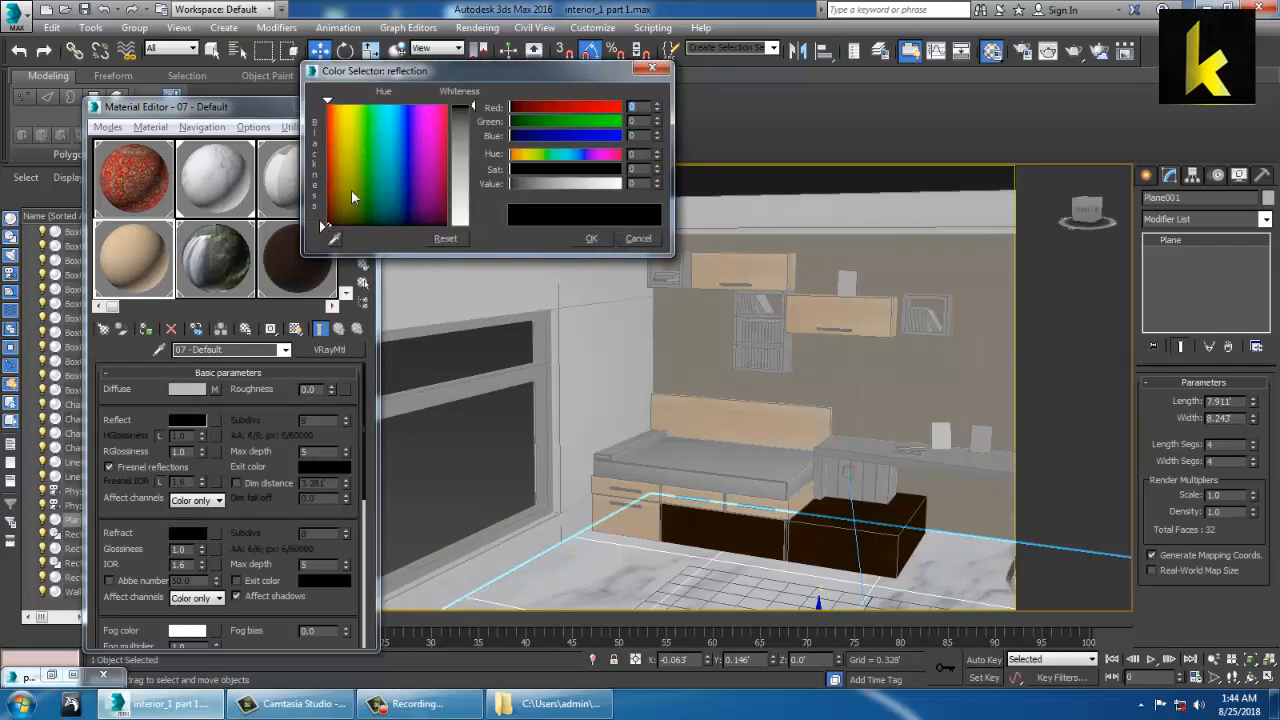
left_click_drag(471, 117, 471, 131)
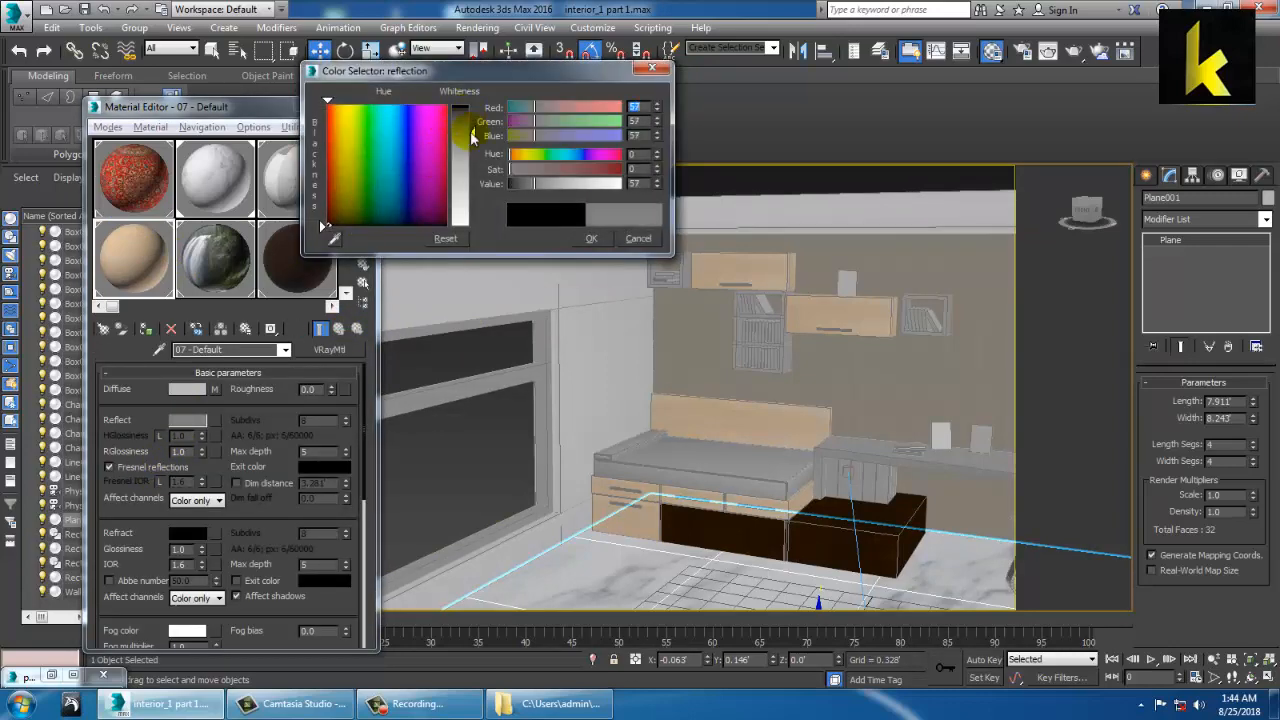
left_click(592, 241)
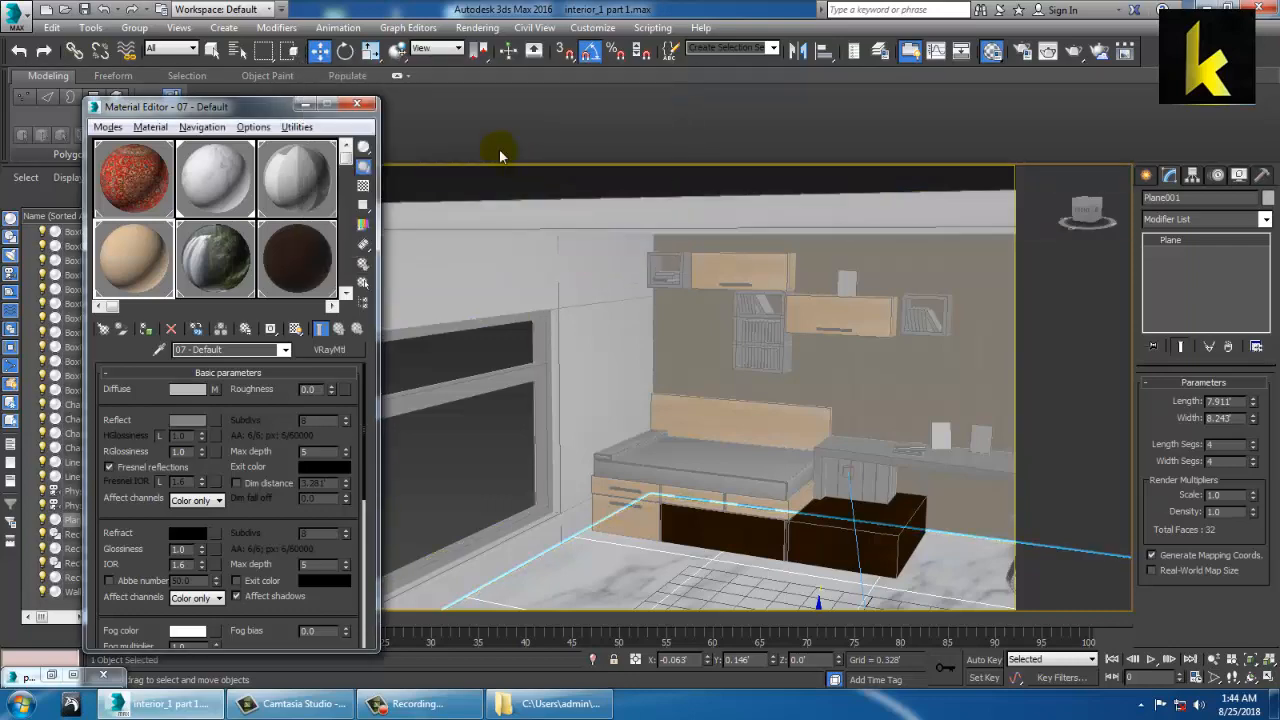
Select the three open bookshelf frames on the wall and assign the dark wood material 09 - Default to them
left_click(298, 104)
middle_click_drag(886, 551, 772, 534, "alt")
scroll(800, 543, "up", 3)
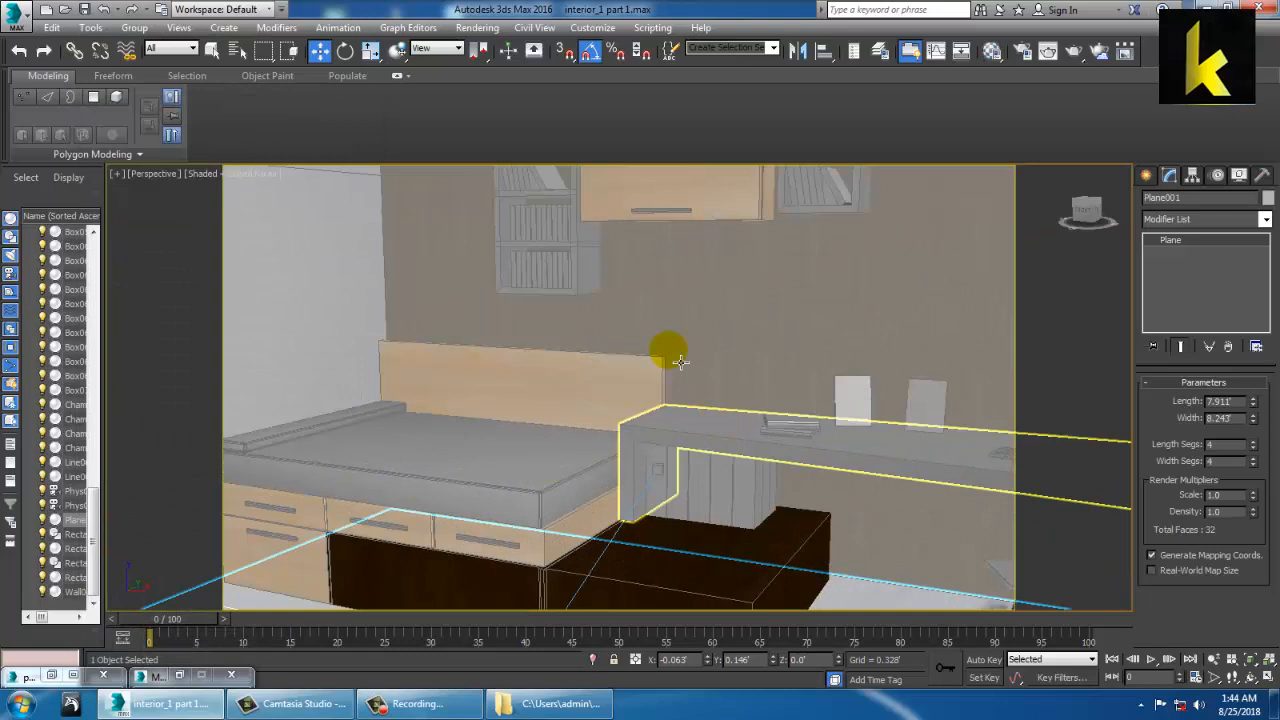
left_click(587, 250)
middle_click_drag(687, 324, 723, 423)
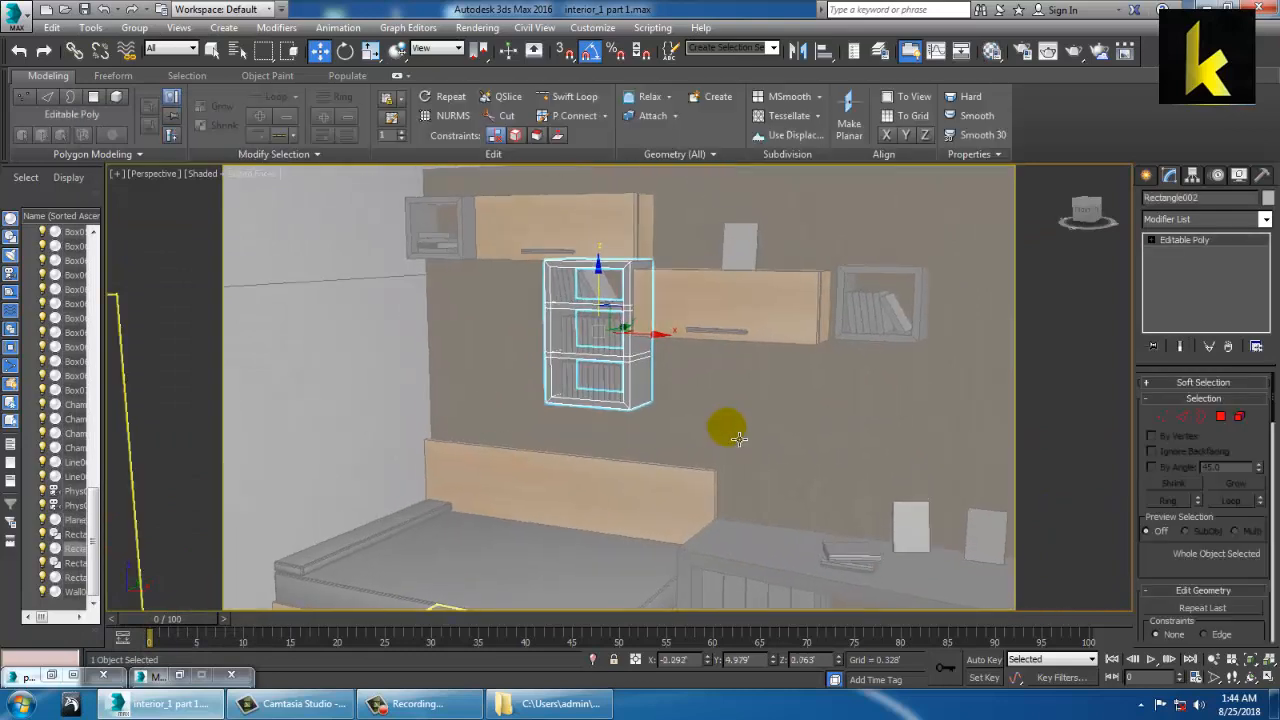
left_click(876, 285, "ctrl")
left_click(474, 212, "ctrl")
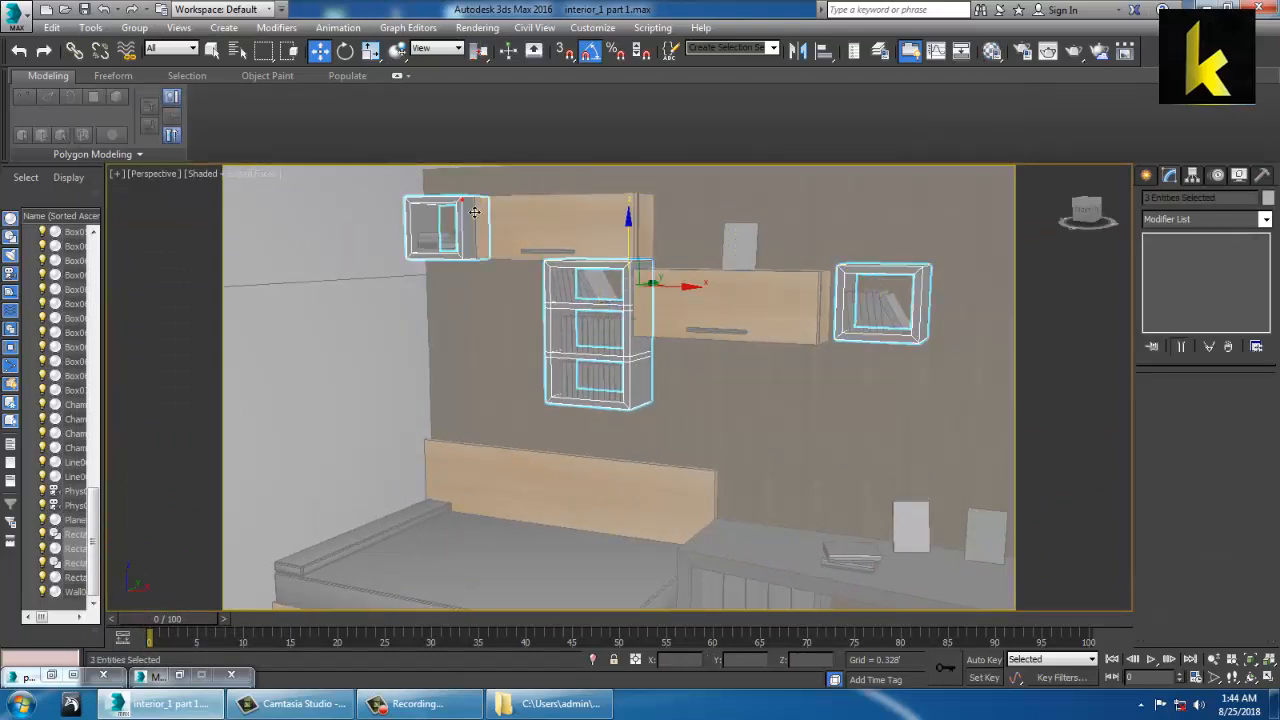
key("m")
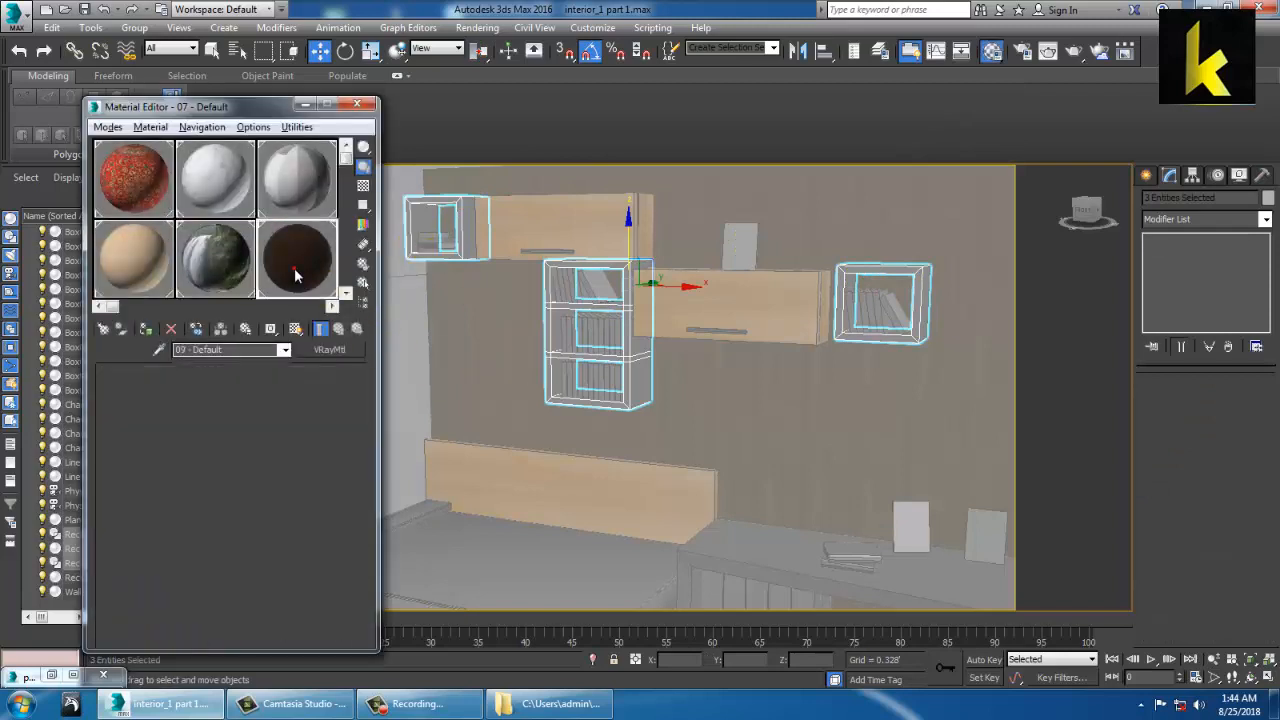
left_click(148, 329)
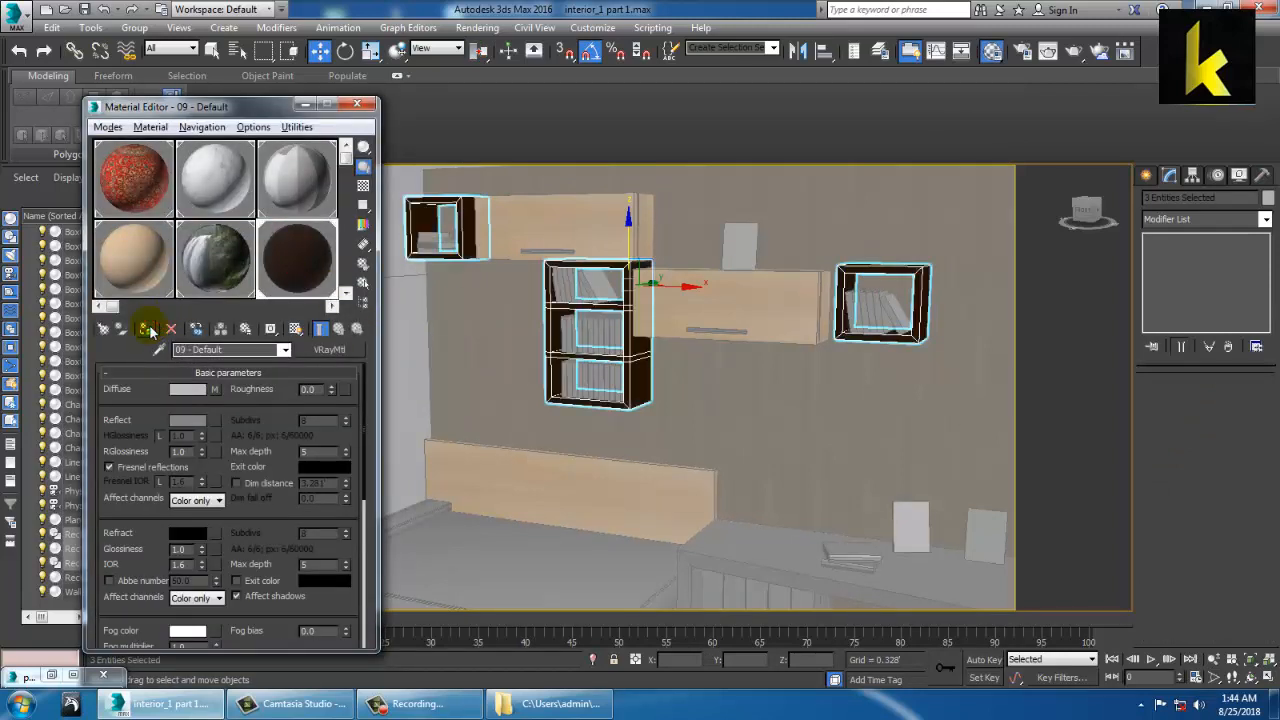
middle_click_drag(748, 474, 1077, 396, "alt")
left_click(666, 380)
left_click(1267, 219)
key("u")
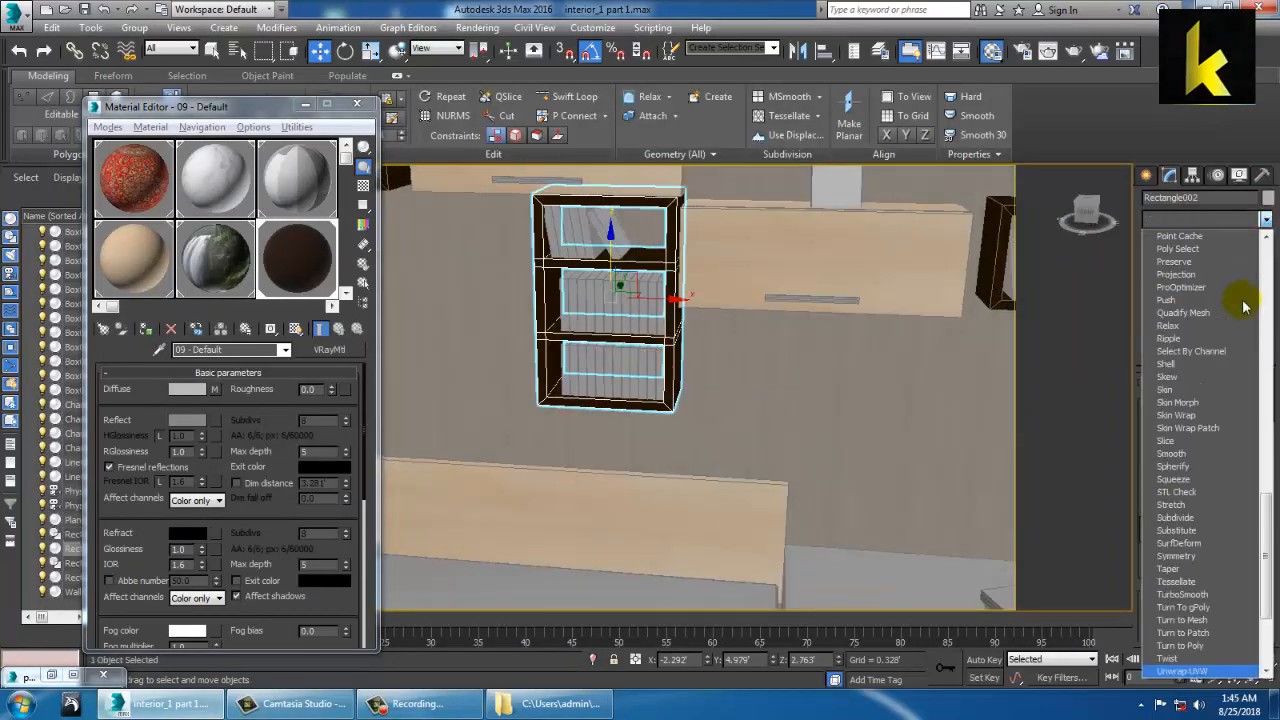
scroll(1244, 305, "down", 4)
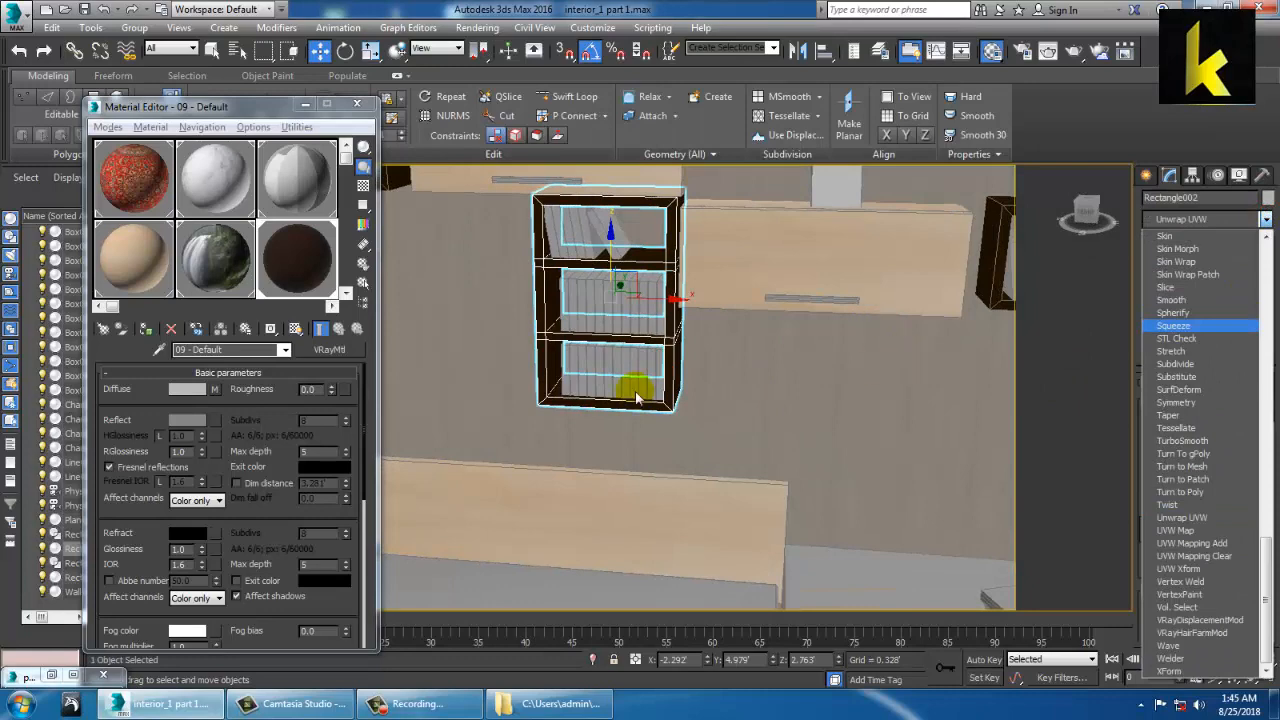
left_click(773, 415)
middle_click_drag(773, 415, 686, 460, "alt")
With the small square shelf frame selected, convert material 13 - Default to a VRayMtl and choose Bitmap as its diffuse map
left_click(971, 211)
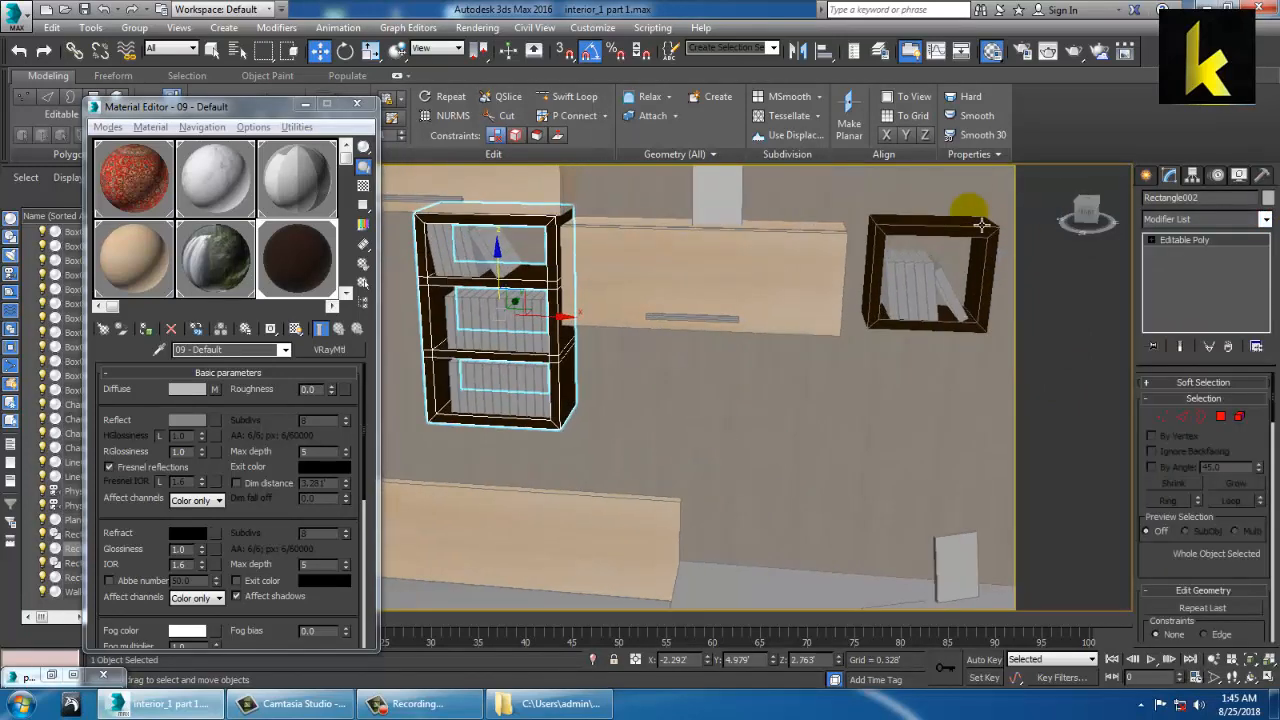
left_click(344, 294)
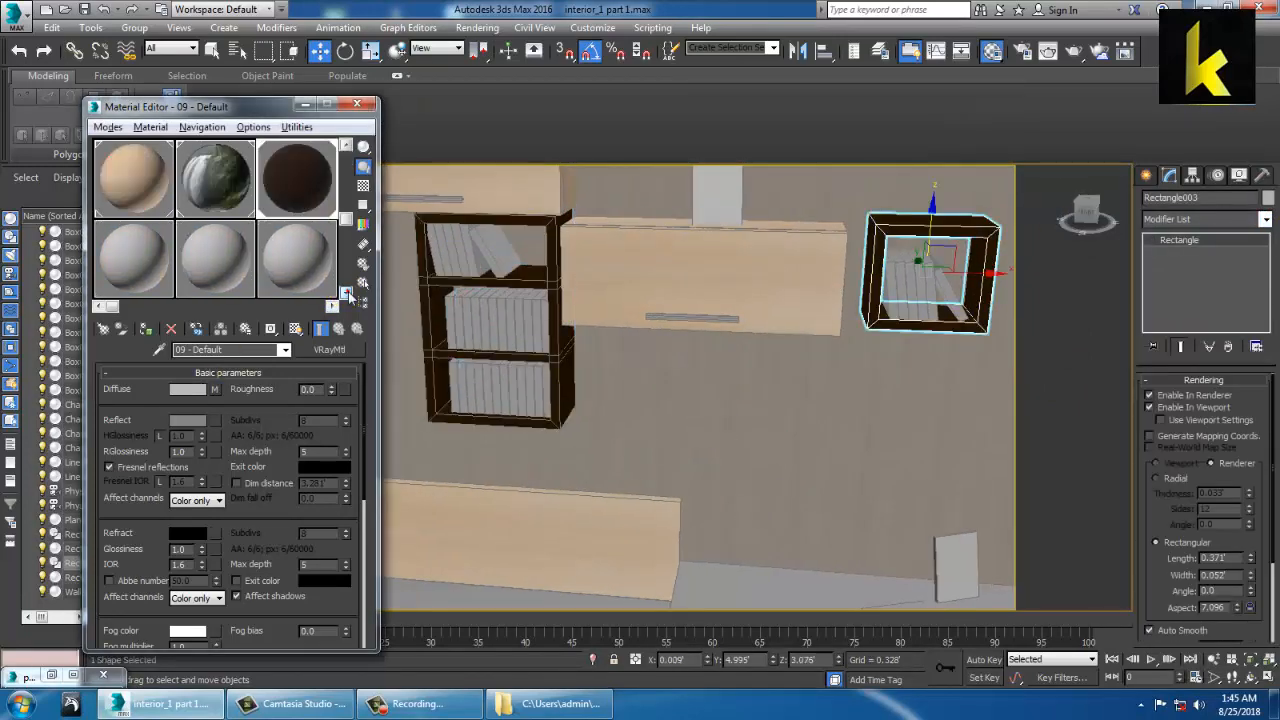
left_click(133, 265)
left_click(330, 349)
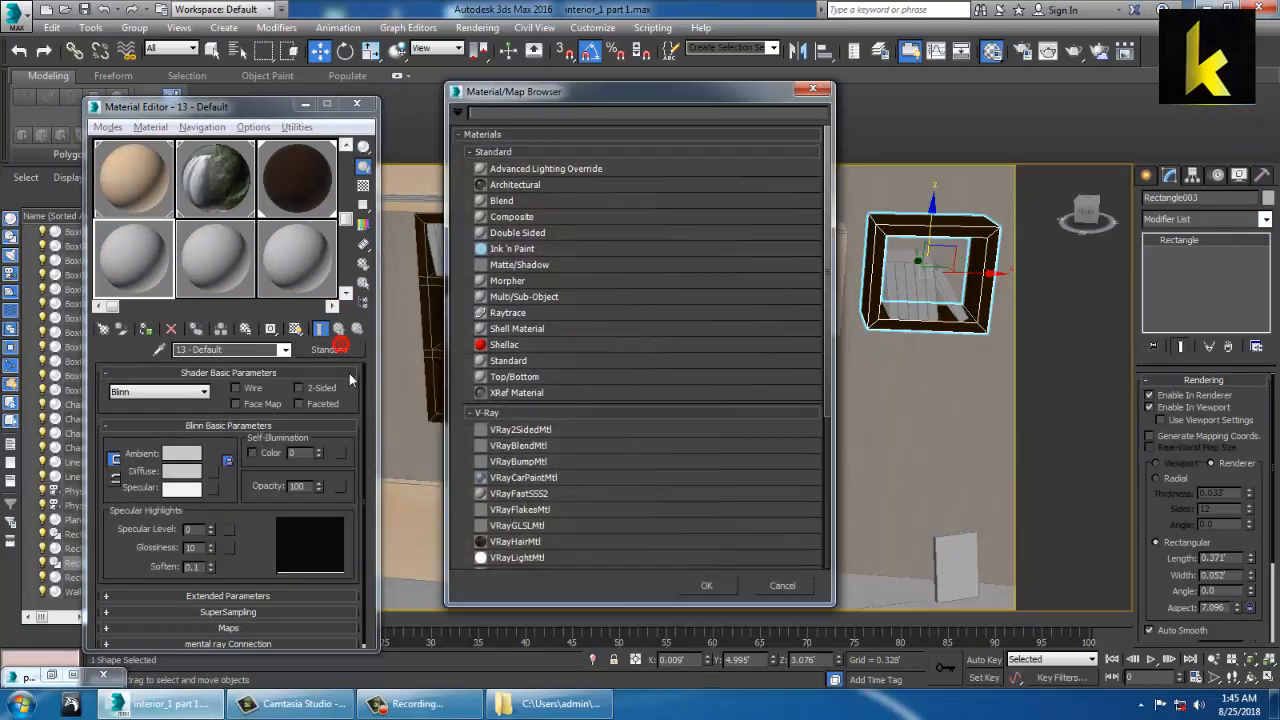
scroll(531, 465, "down", 1)
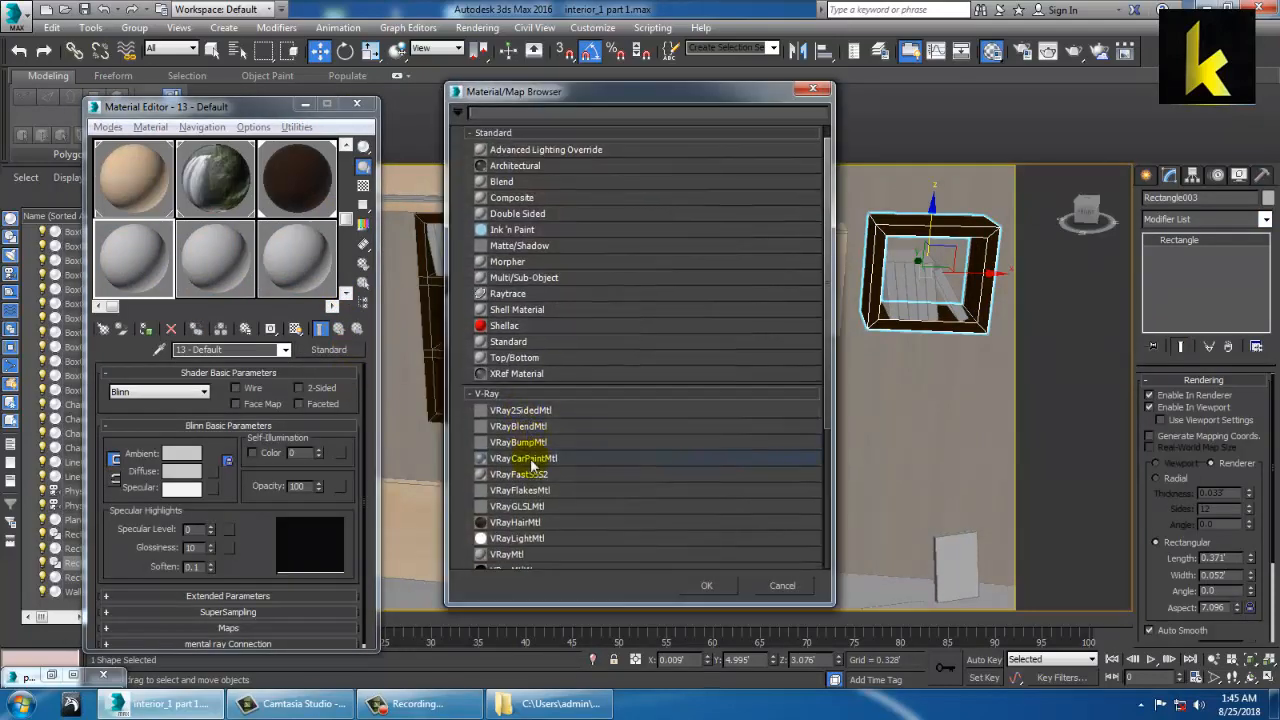
scroll(538, 522, "down", 1)
double_click(527, 516)
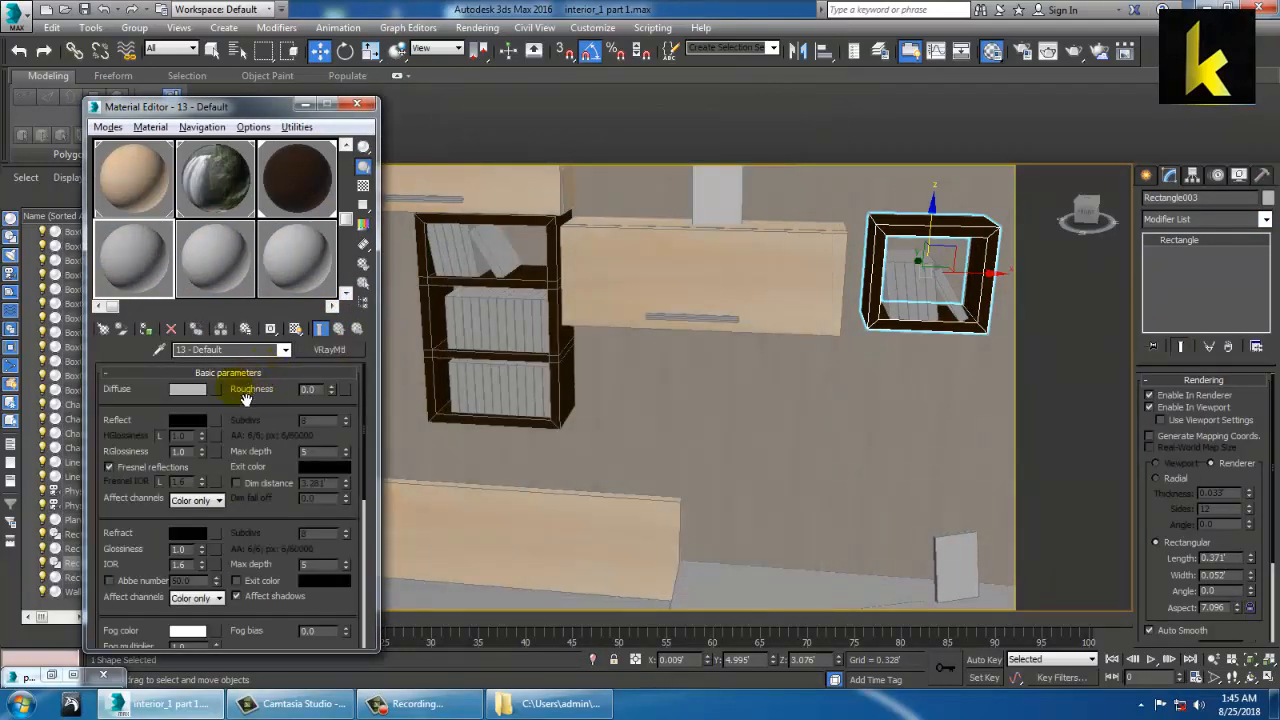
left_click(216, 391)
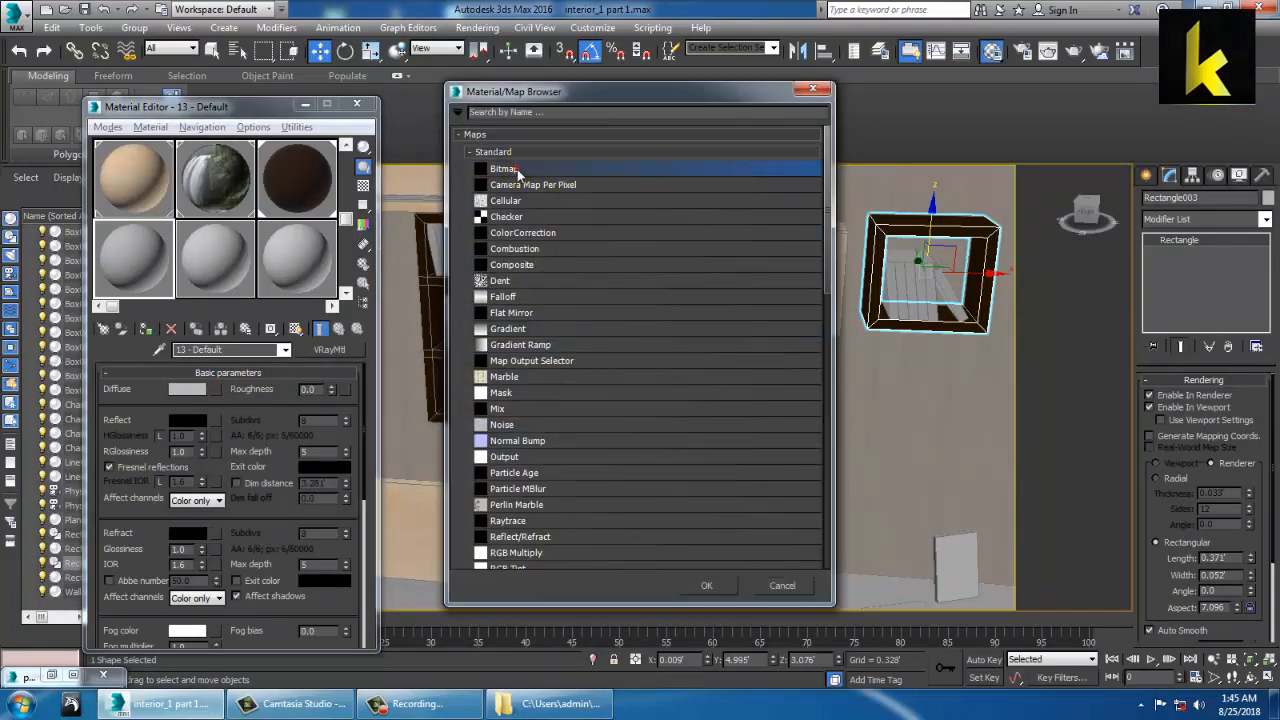
double_click(516, 171)
Preview the images in the Textures folder and load the wood image starting with d0e34eb0365ec9 as material 13 - Default's diffuse bitmap
left_click(150, 135)
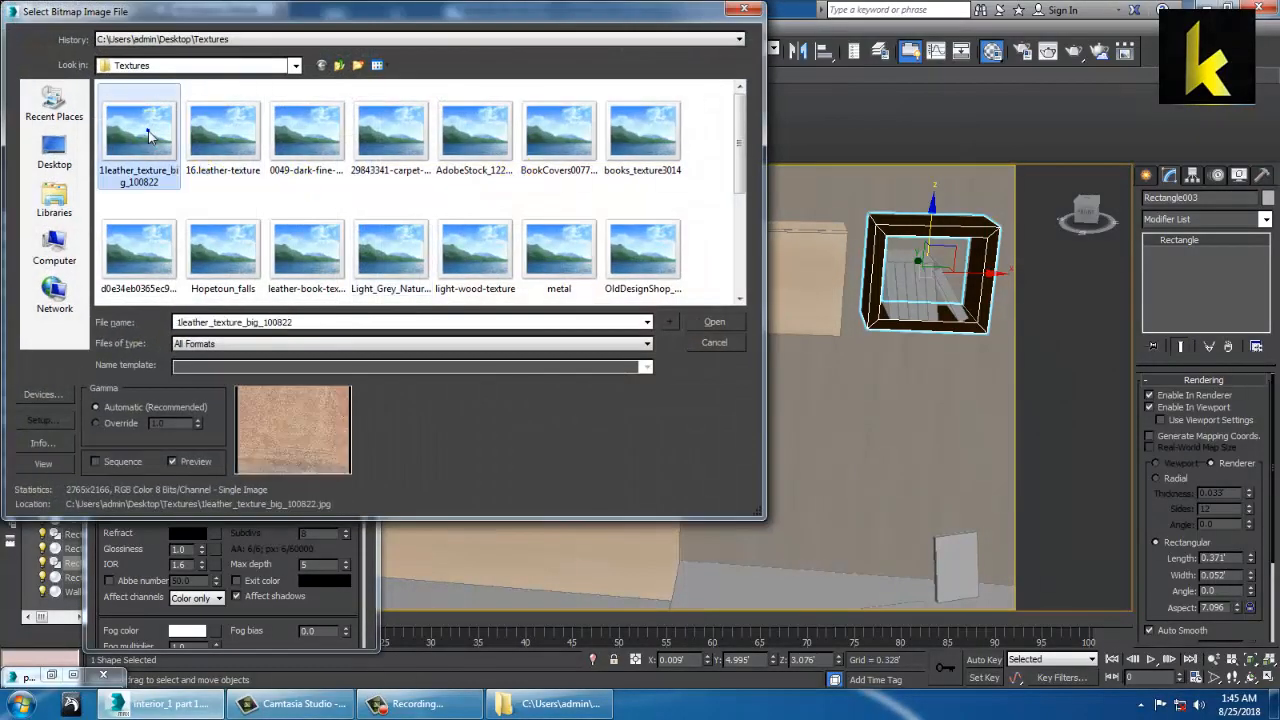
right_click(150, 132)
left_click(193, 165)
key("Right")
key("Right")
key("Right")
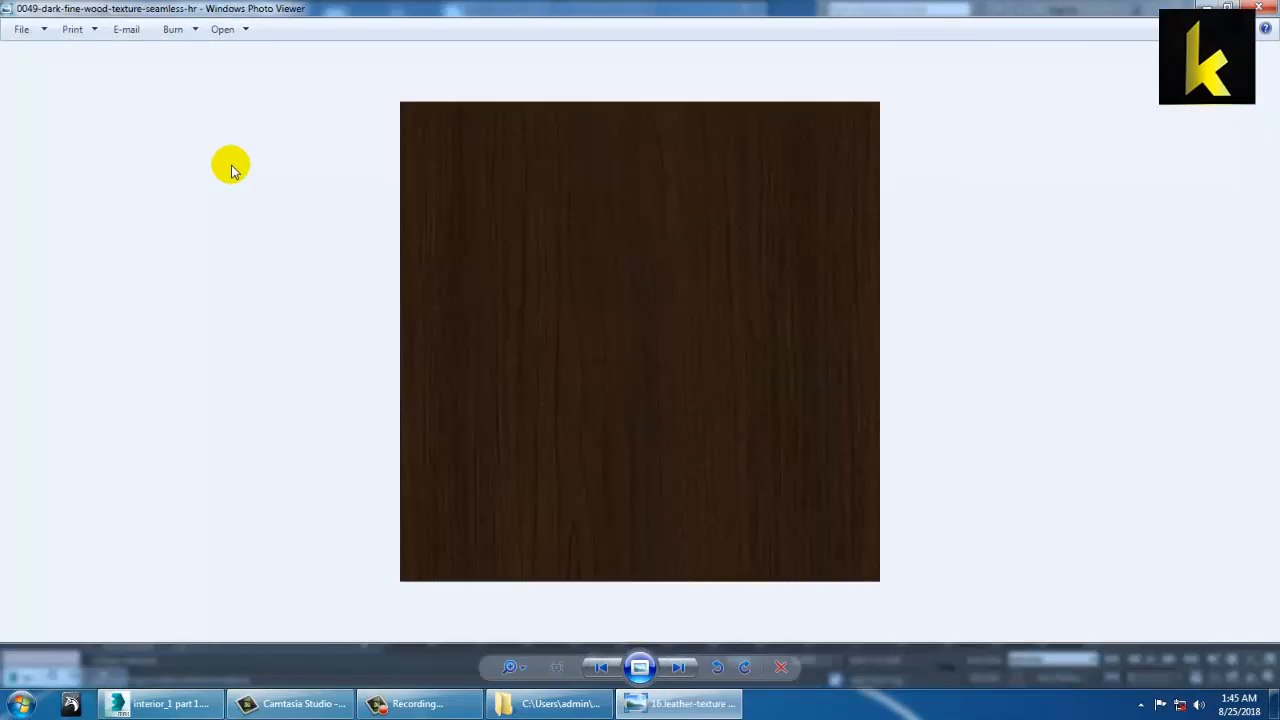
key("Right")
key("Right")
key("Right")
key("Right")
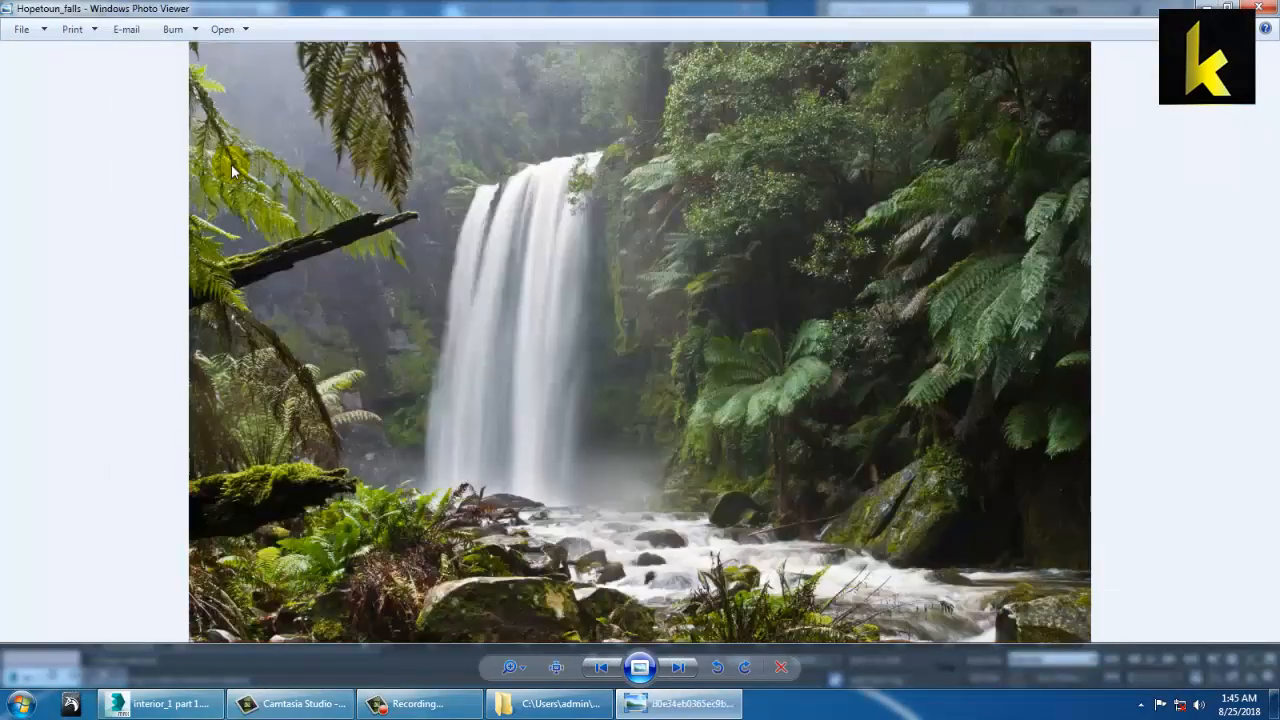
key("Escape")
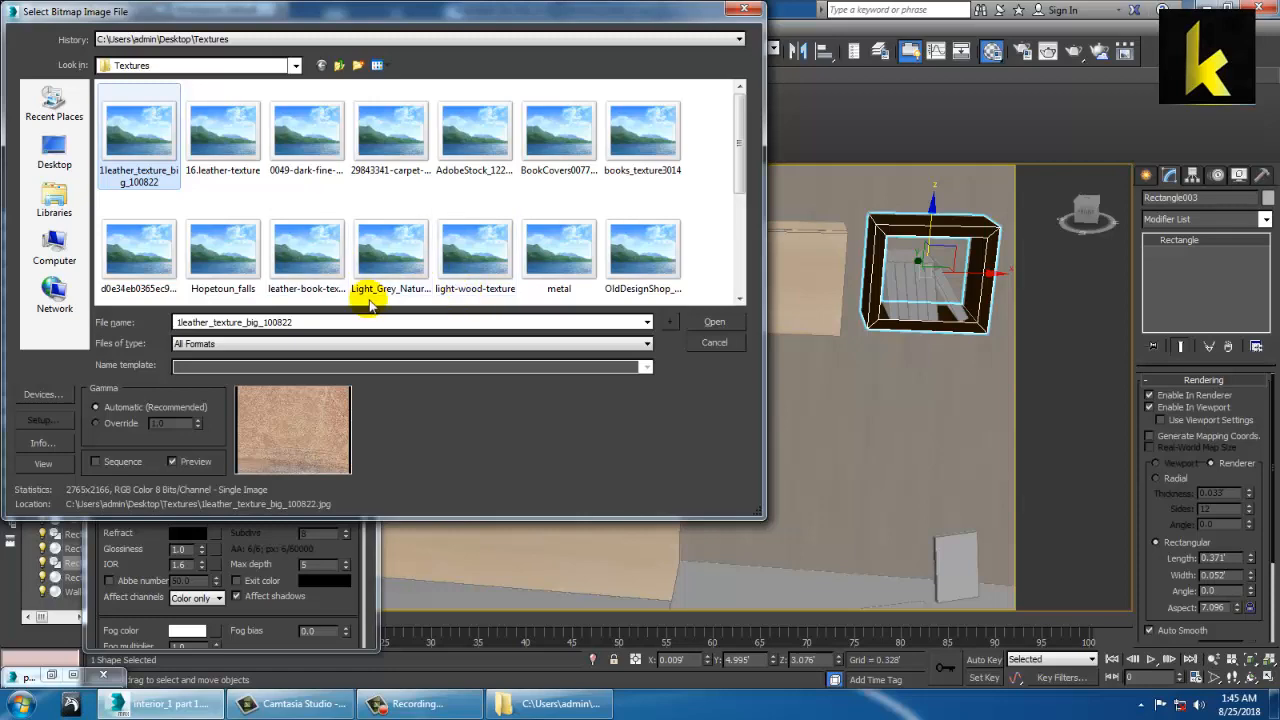
double_click(138, 252)
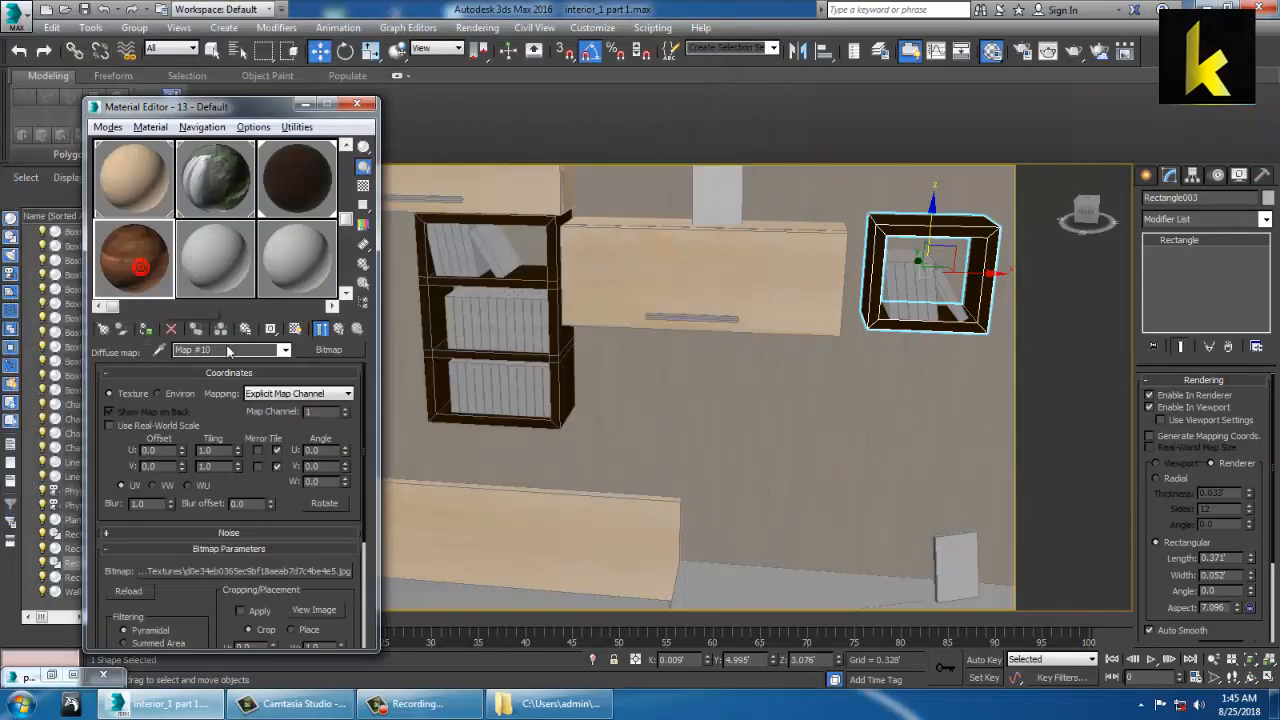
Assign the wood material 13 - Default to the selected square shelf frame and display its texture in the viewport
left_click(146, 329)
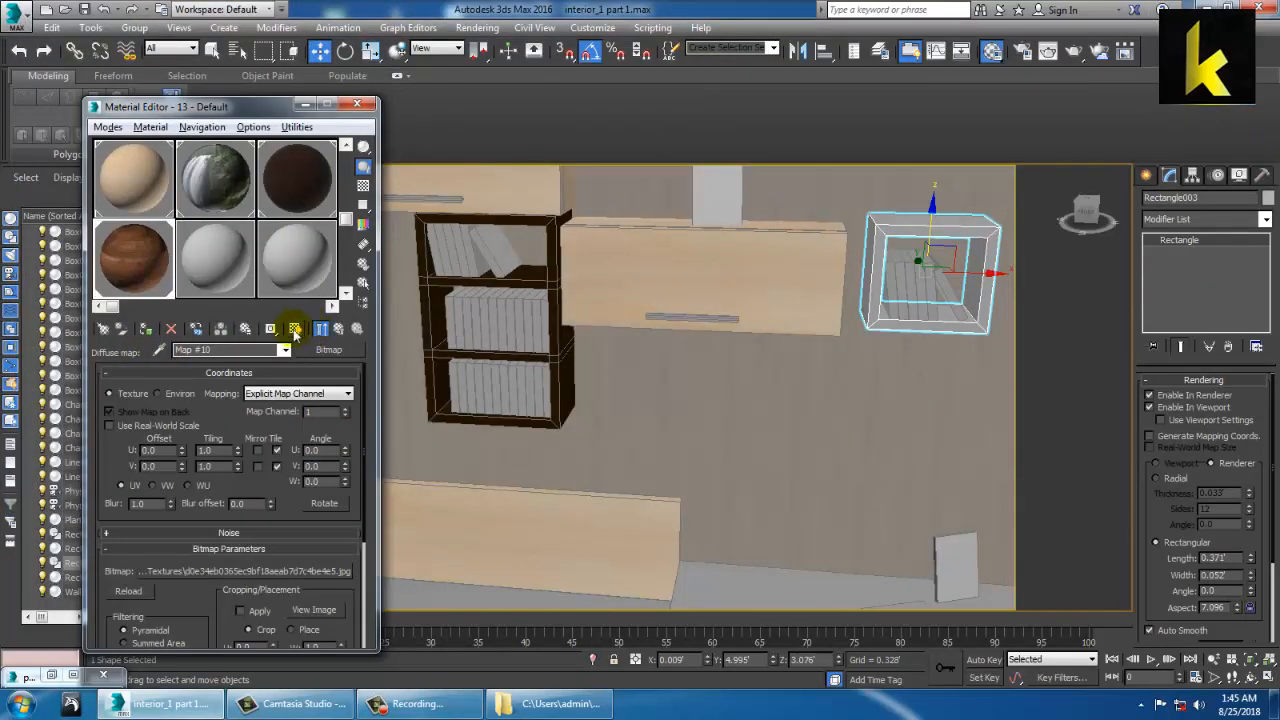
middle_click_drag(766, 286, 689, 386, "alt")
scroll(880, 280, "up", 5)
middle_click_drag(880, 280, 780, 389)
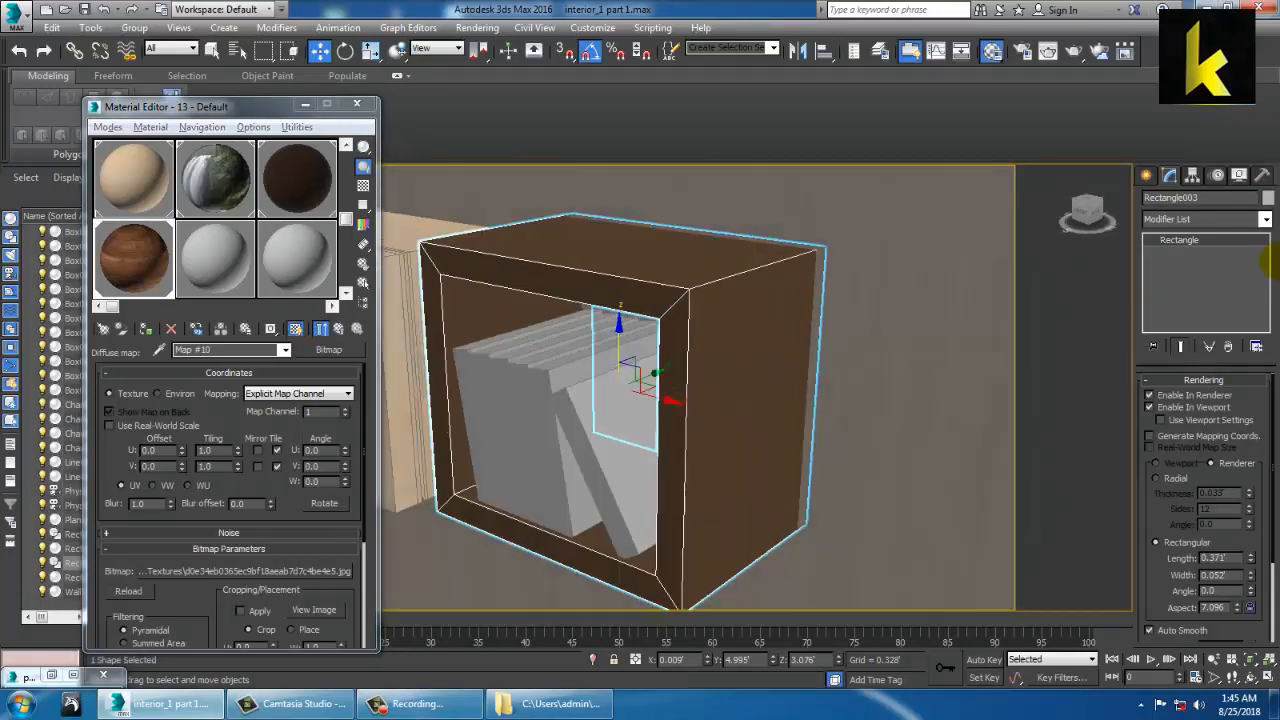
Add a UVW Map modifier with Box mapping to the square shelf frame
left_click(1265, 220)
scroll(1247, 331, "down", 15)
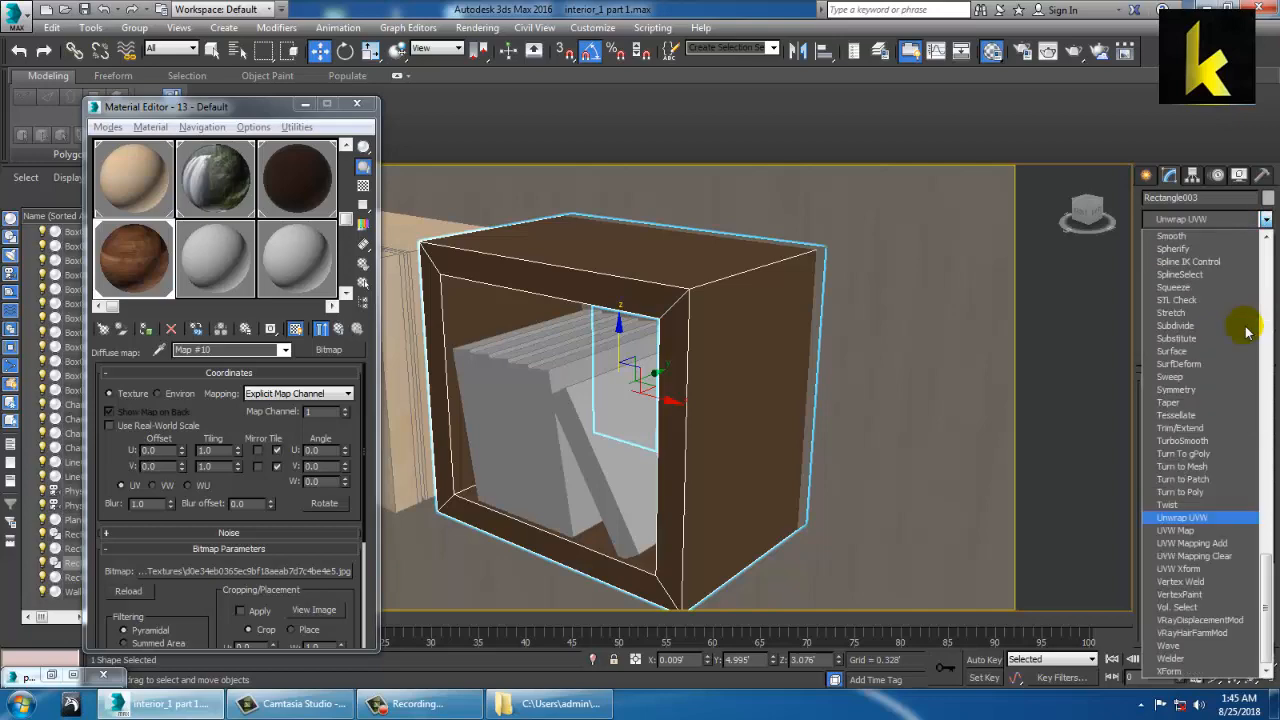
left_click(1206, 523)
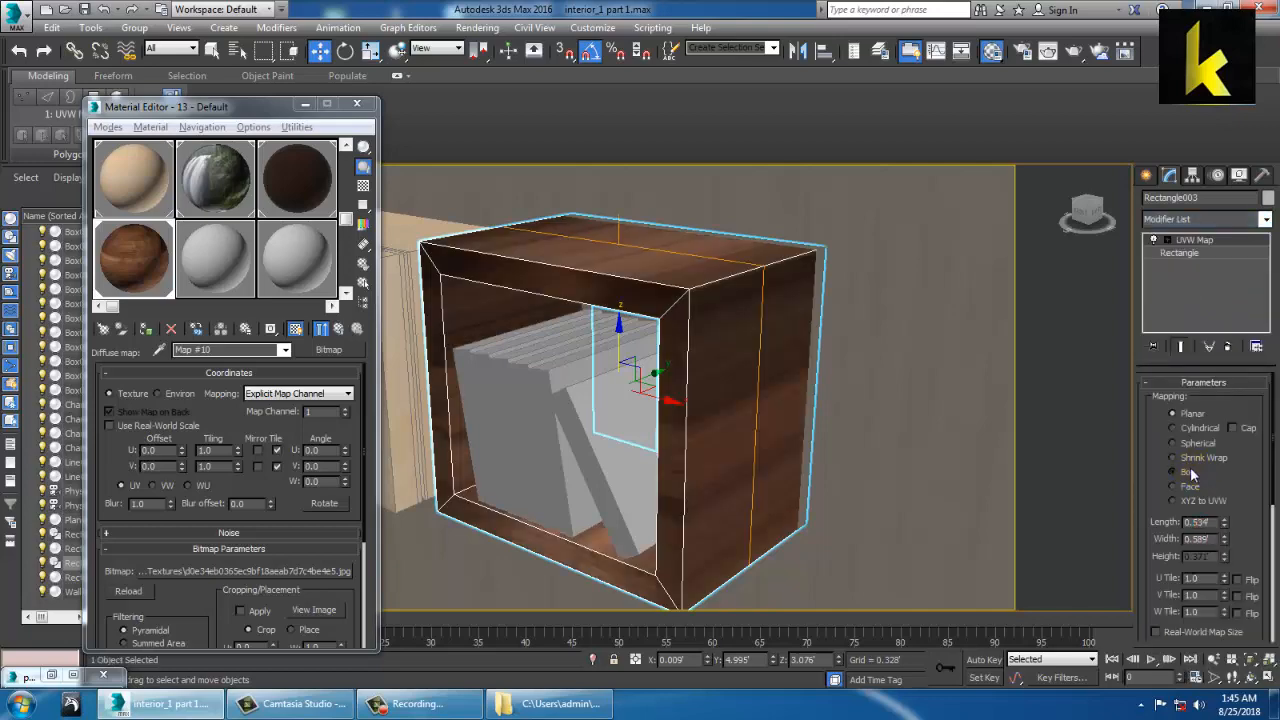
left_click(1188, 472)
mouse_move(871, 429)
middle_mouse_down("alt")
mouse_move(917, 402)
mouse_move(808, 380)
mouse_move(641, 401)
mouse_move(923, 429)
mouse_move(846, 480)
middle_mouse_up("alt")
Assign material 13 - Default to the three-tier bookshelf frame and give it a UVW Map modifier with Box mapping
left_click(689, 377)
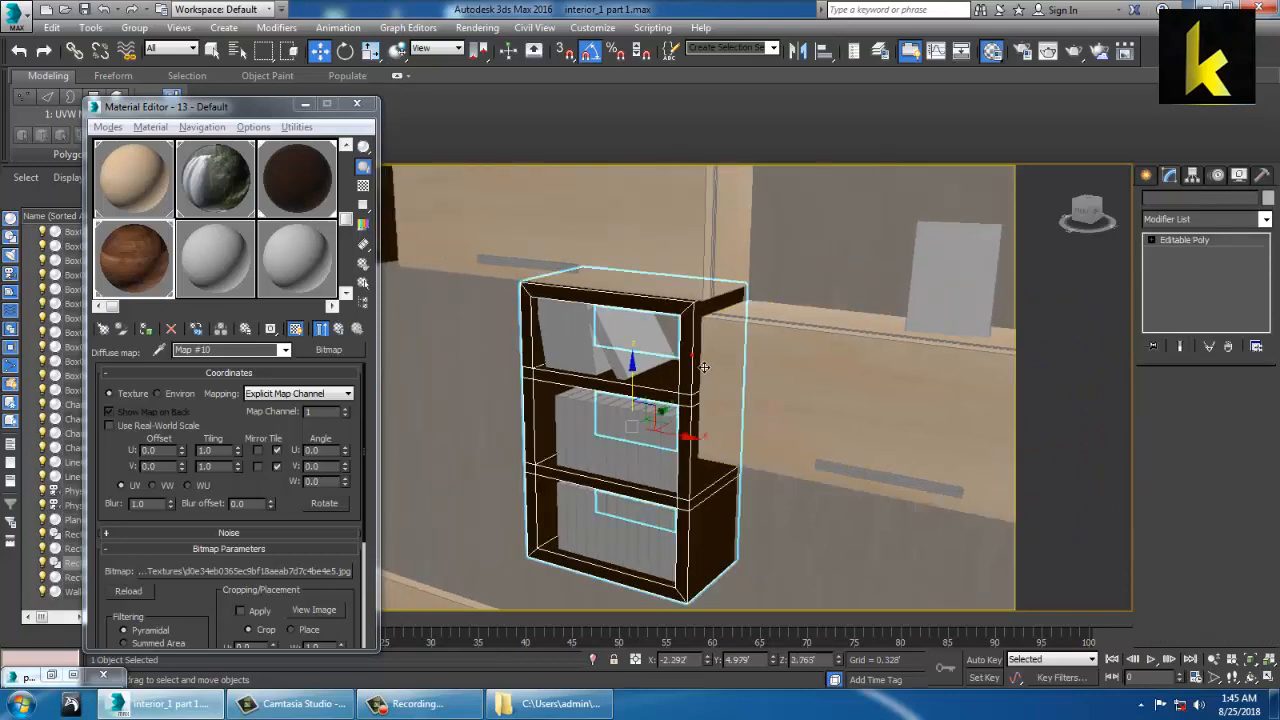
left_click(141, 330)
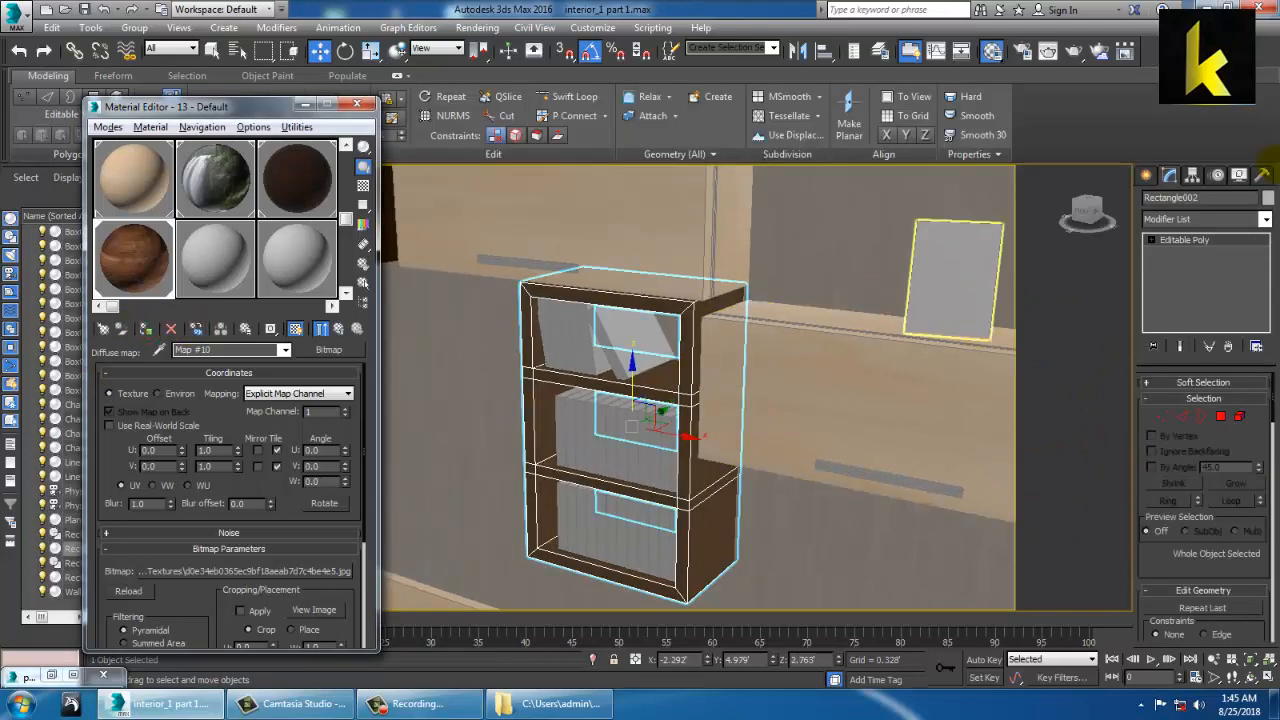
left_click(1266, 219)
key("u")
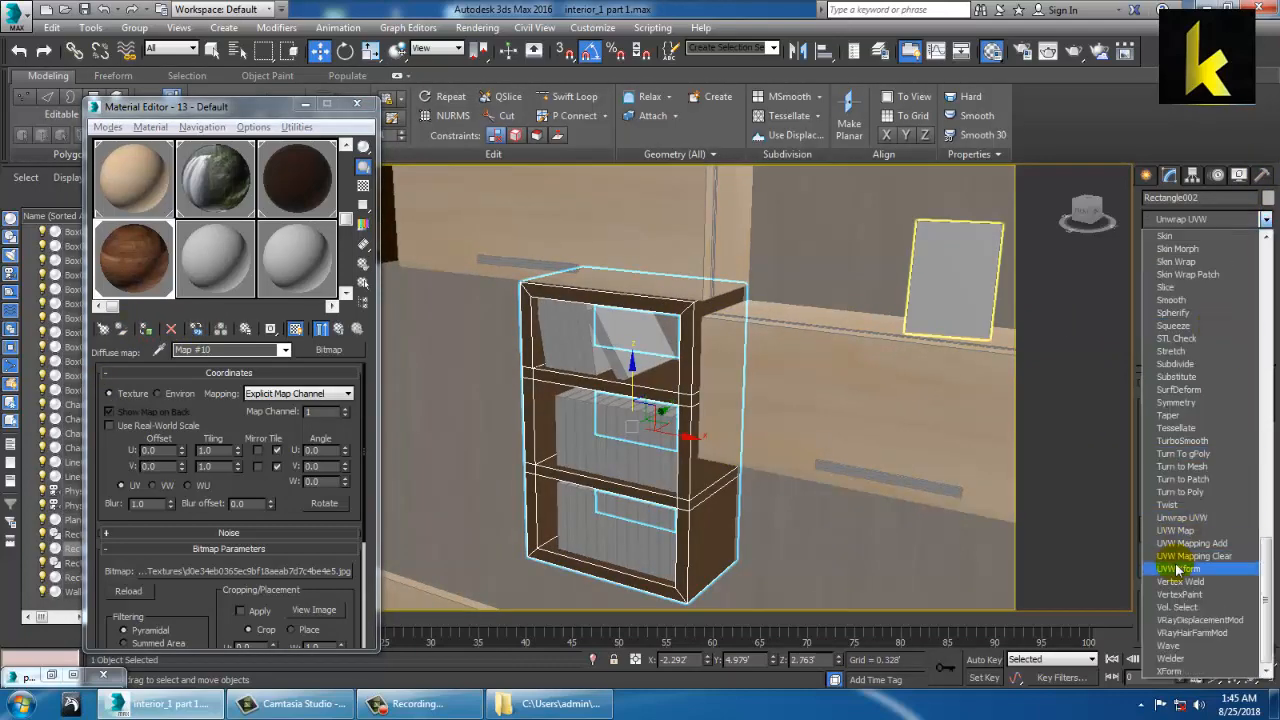
left_click(1186, 531)
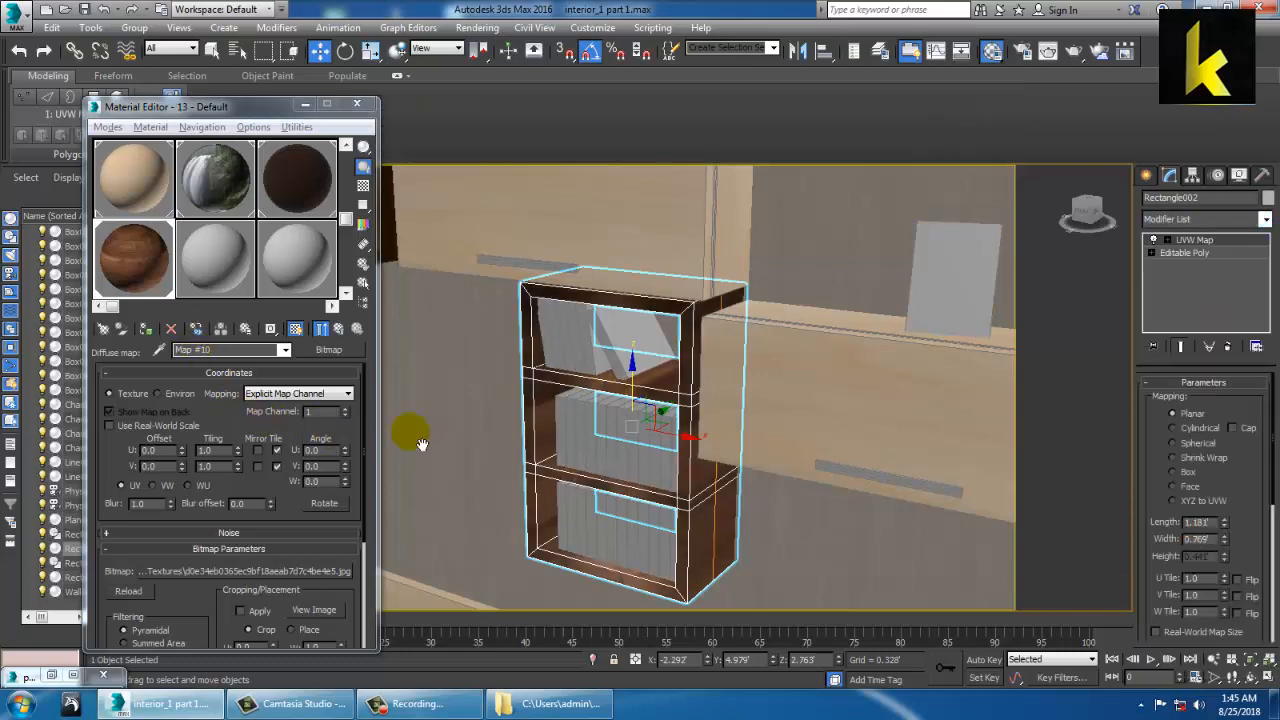
left_click(1175, 473)
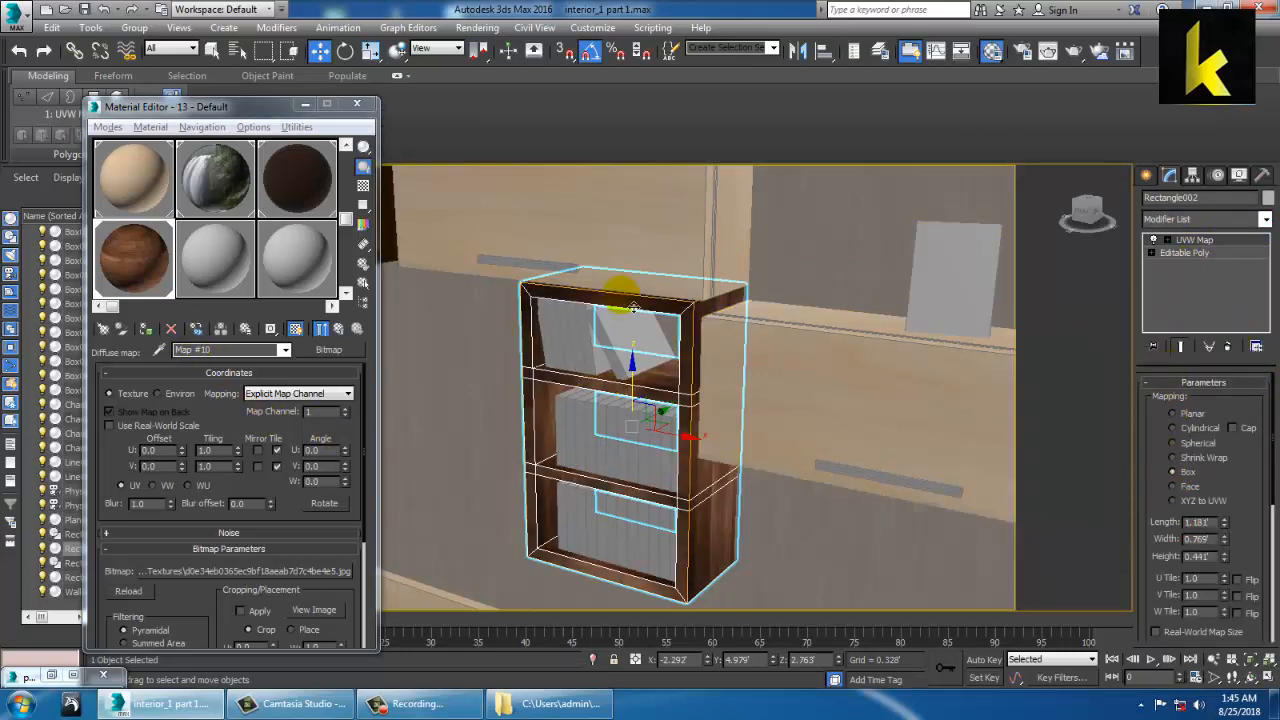
middle_click_drag(622, 284, 653, 247, "alt")
Assign material 13 - Default to the square shelf frame holding the stacked books and add a UVW Map modifier with Box mapping
left_click(597, 238)
key("z")
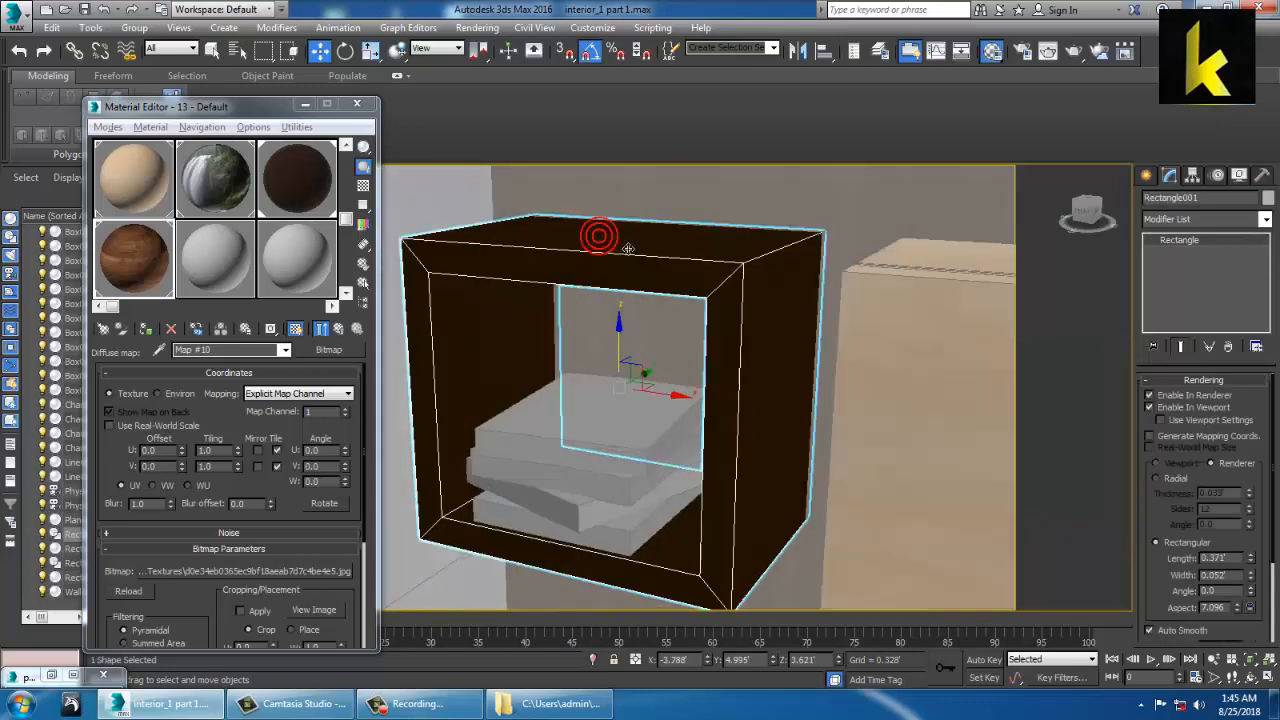
left_click(147, 331)
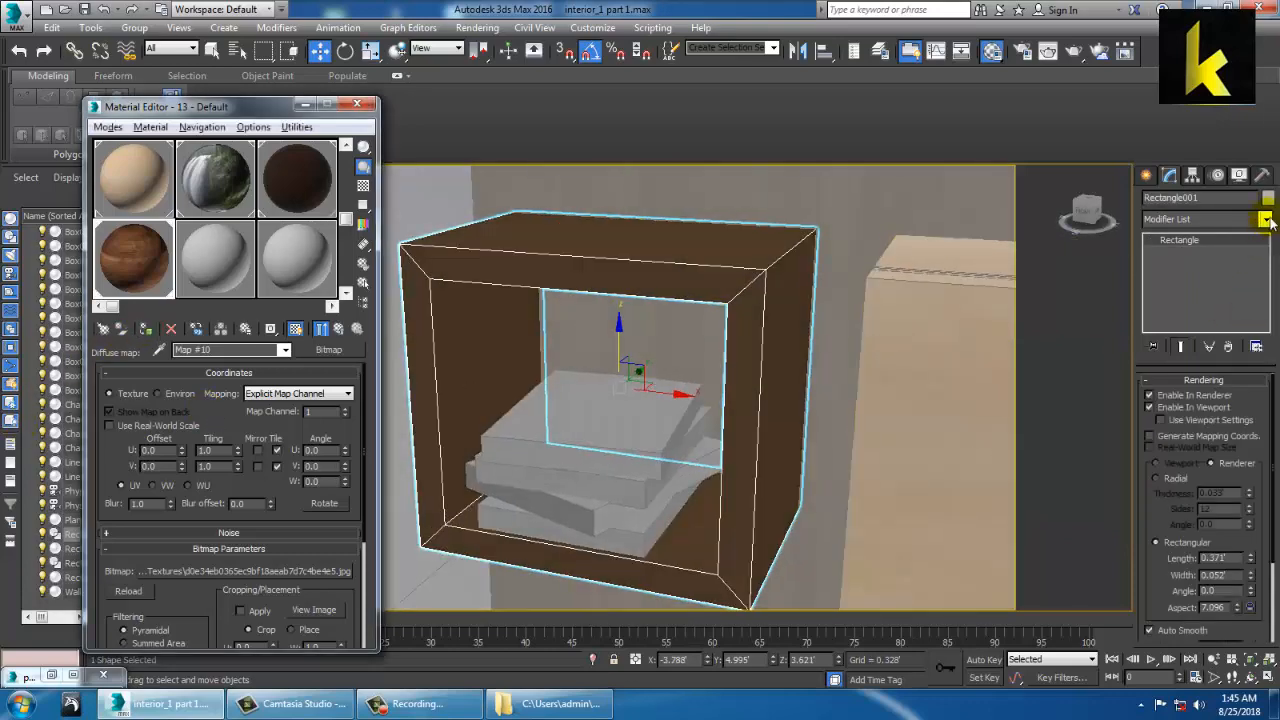
left_click(1266, 219)
key("u")
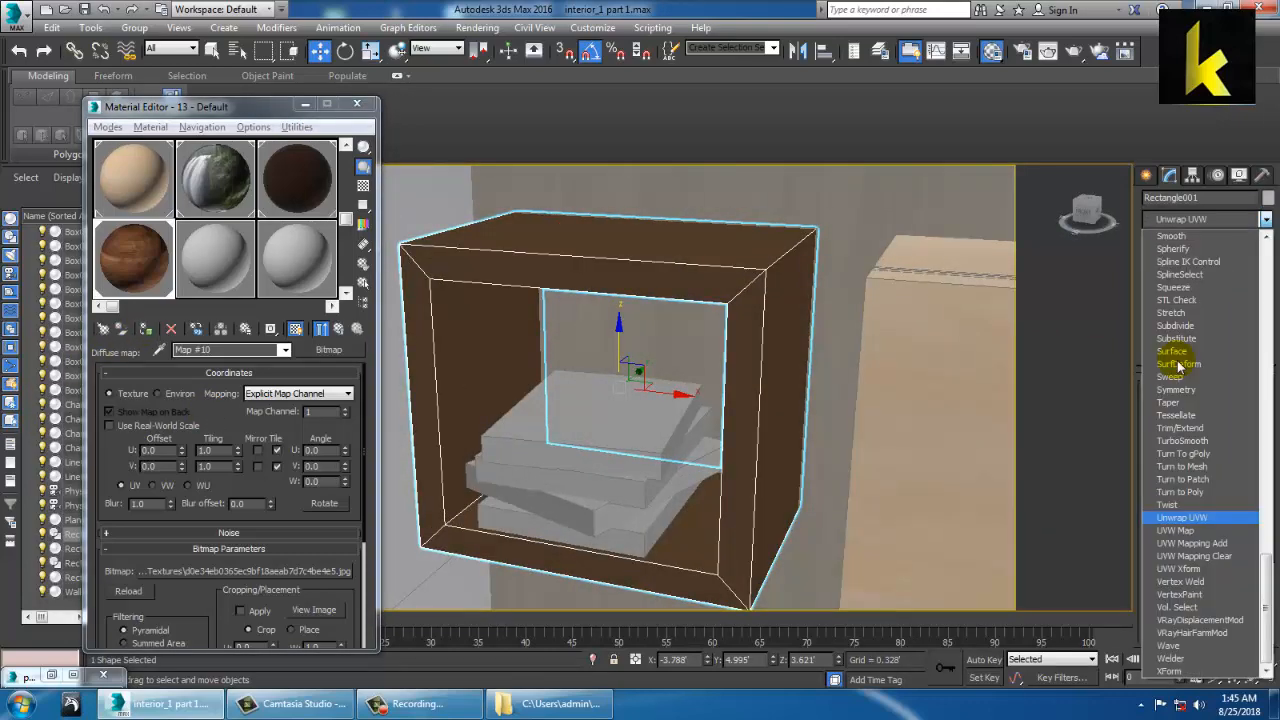
left_click(1178, 531)
left_click(1187, 474)
middle_click_drag(792, 405, 763, 369)
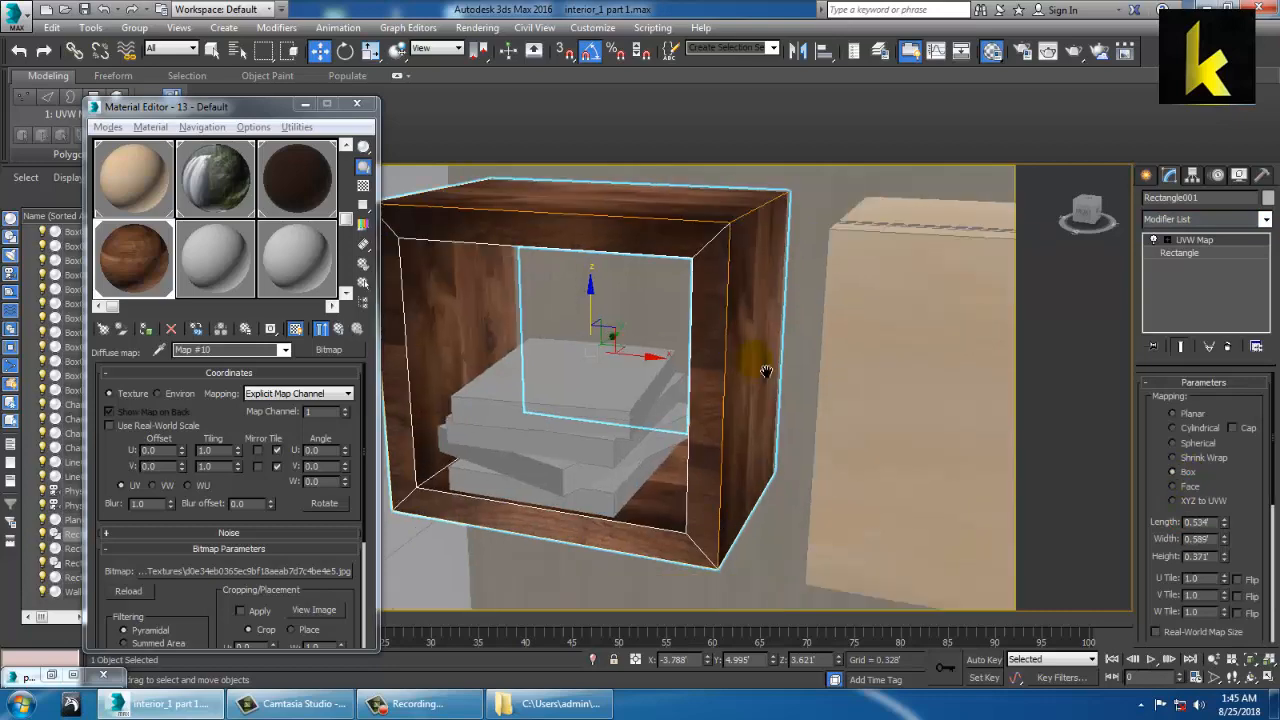
Try the wood material 13 - Default on the bed base box and inspect it from several angles
scroll(770, 400, "down", 4)
middle_click_drag(800, 495, 664, 106)
scroll(714, 294, "down", 5)
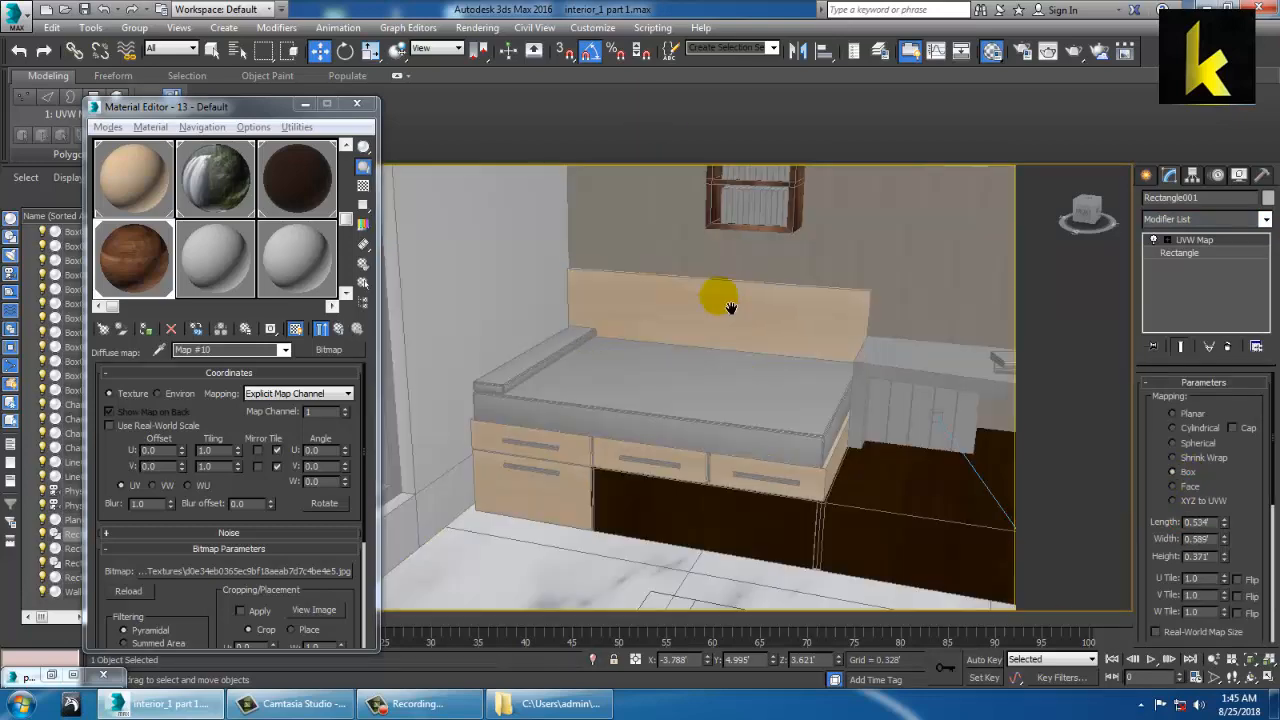
scroll(737, 503, "up", 2)
left_click(760, 455)
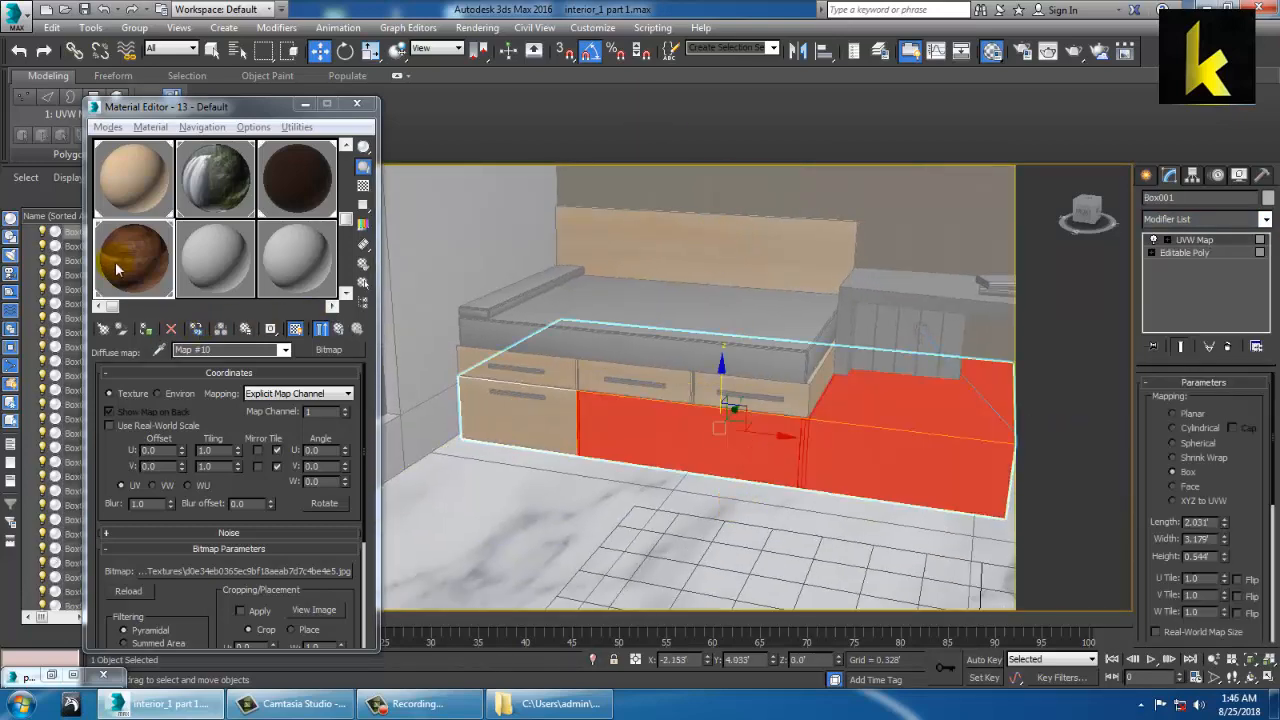
left_click(146, 329)
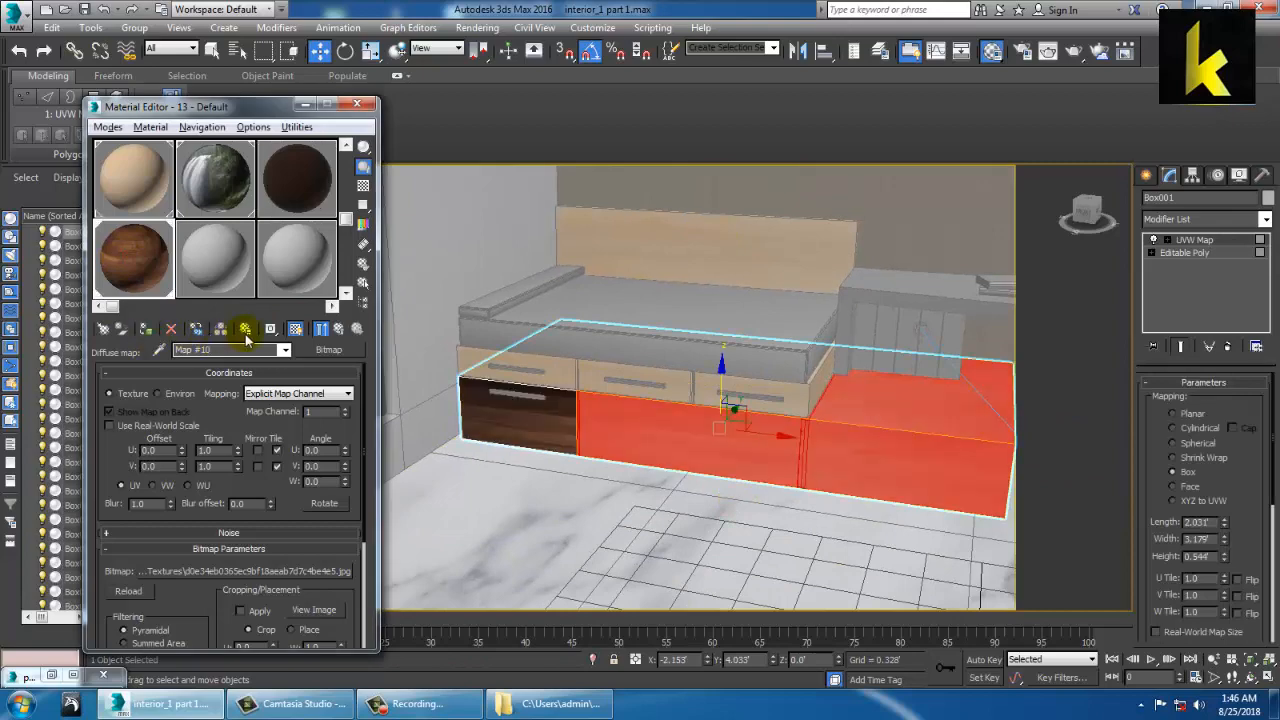
left_click(834, 558)
middle_click_drag(834, 558, 549, 513, "alt")
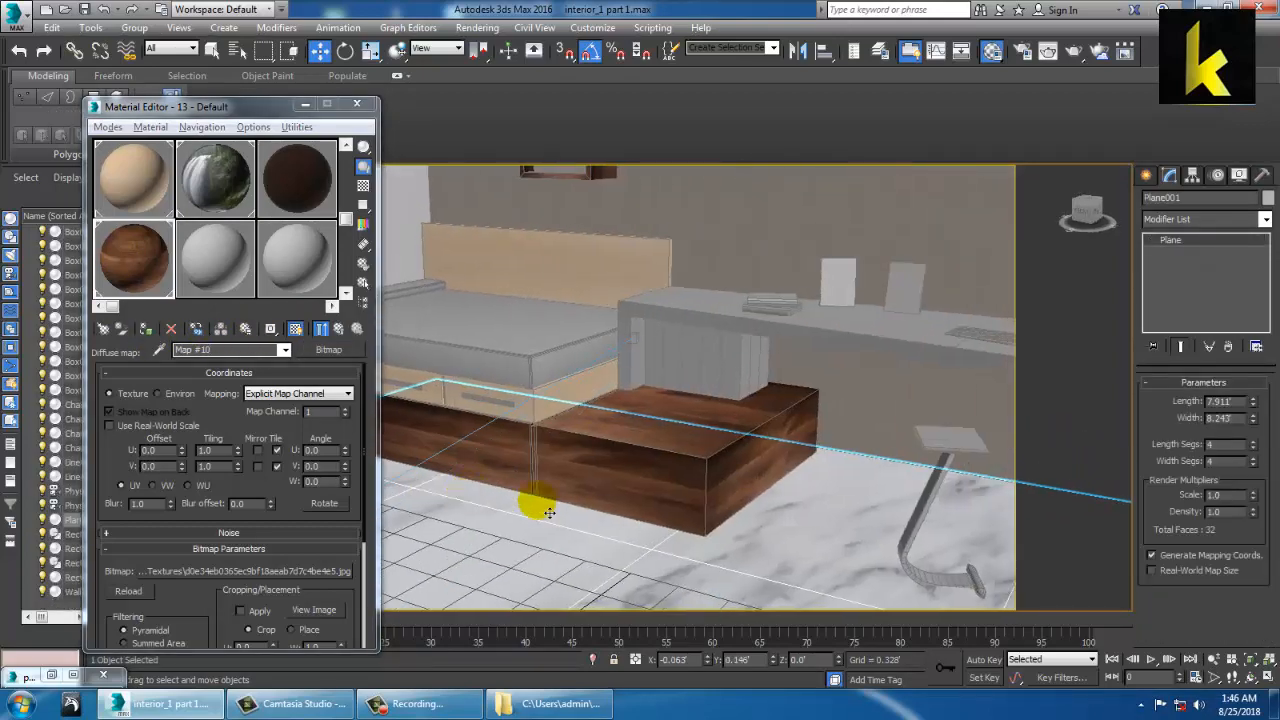
scroll(706, 477, "up", 2)
scroll(603, 466, "down", 4)
middle_click_drag(603, 466, 754, 483, "alt")
scroll(820, 392, "down", 2)
middle_click_drag(823, 391, 786, 483, "alt")
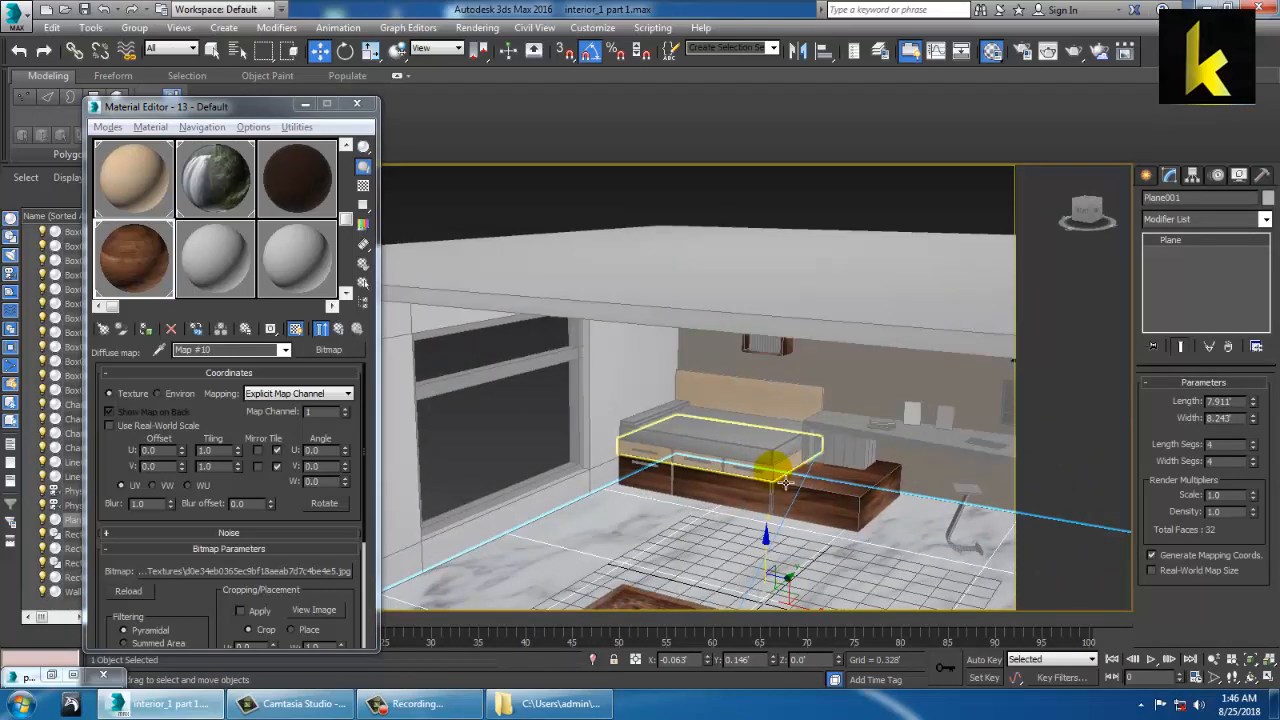
Undo the material assignment on the bed base box and convert the box to an Editable Poly
left_click(786, 483)
scroll(786, 483, "up", 3)
scroll(970, 517, "down", 4)
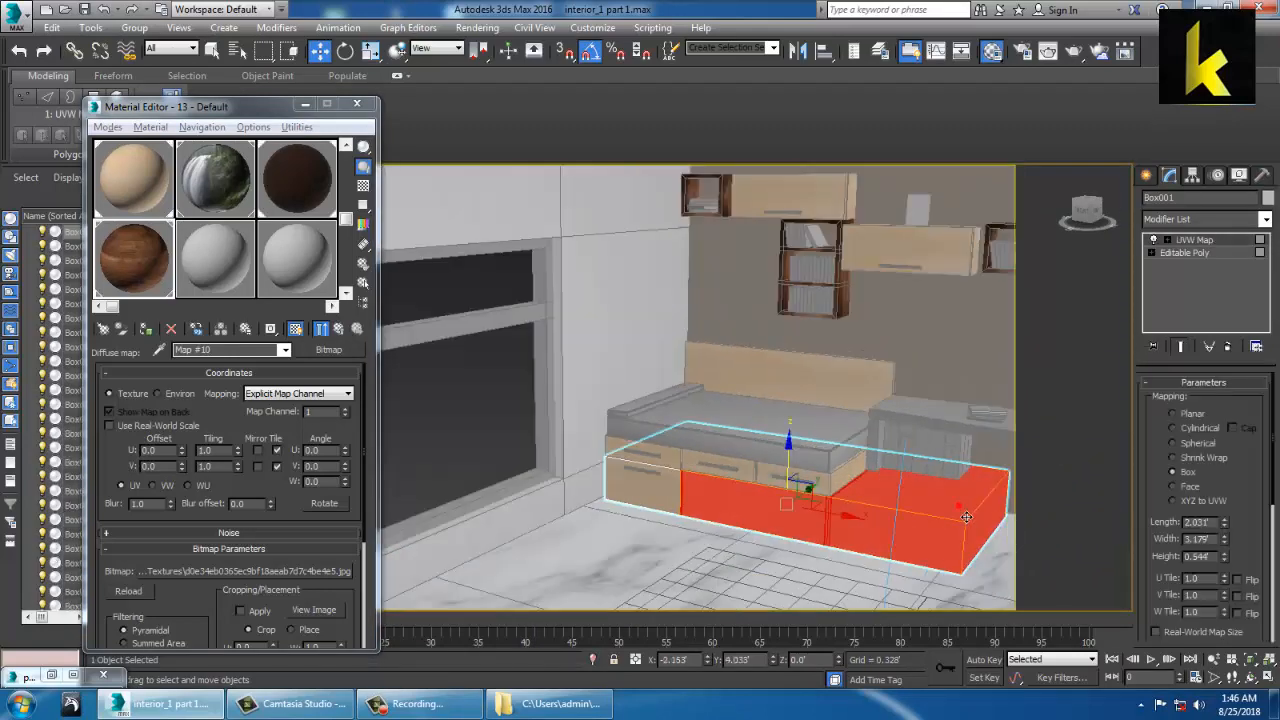
right_click(866, 454)
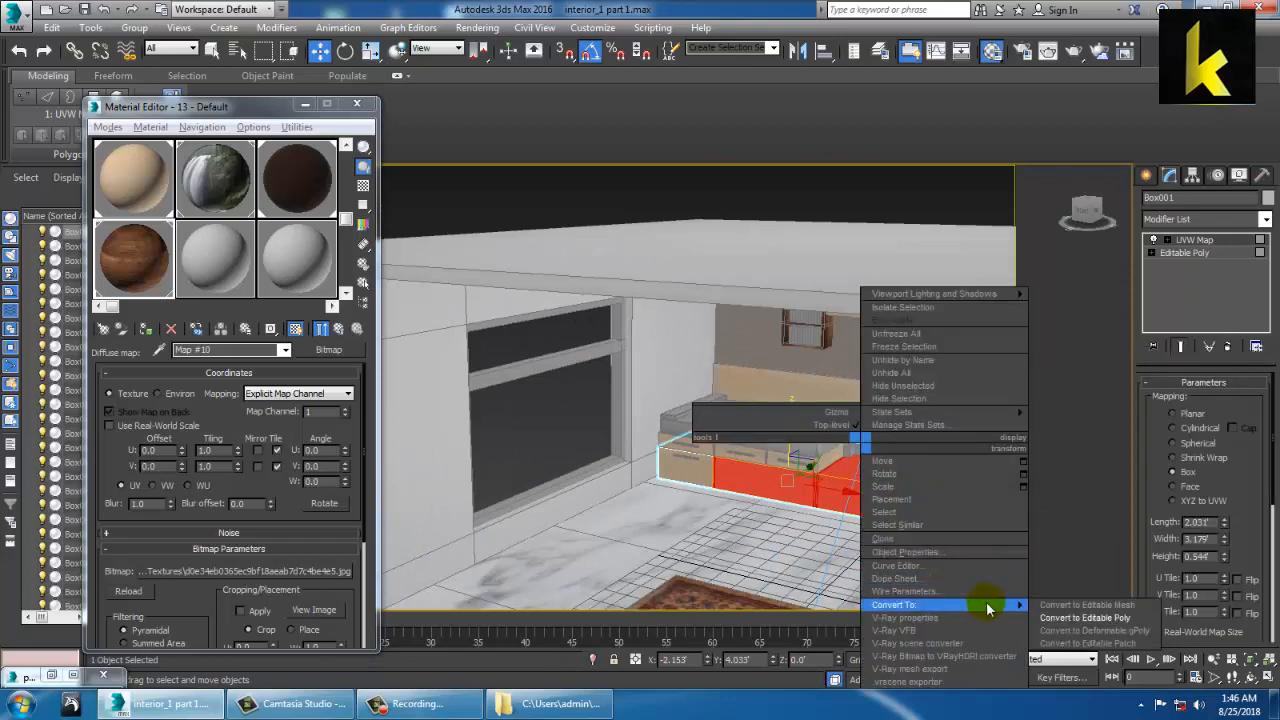
left_click(1068, 625)
middle_click_drag(848, 492, 794, 366, "alt")
Name the diffuse map of material 13 - Default shelve_1, minimise the Material Editor and clear the selection
left_click(180, 262)
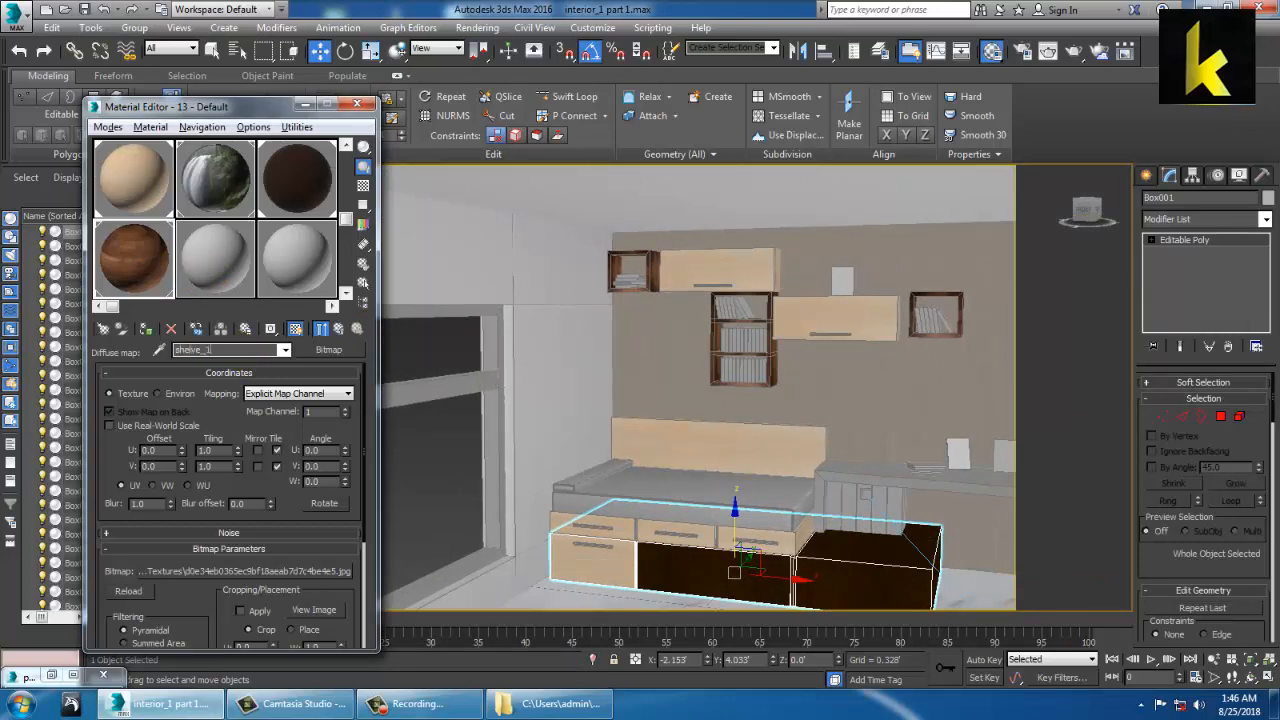
left_click(327, 103)
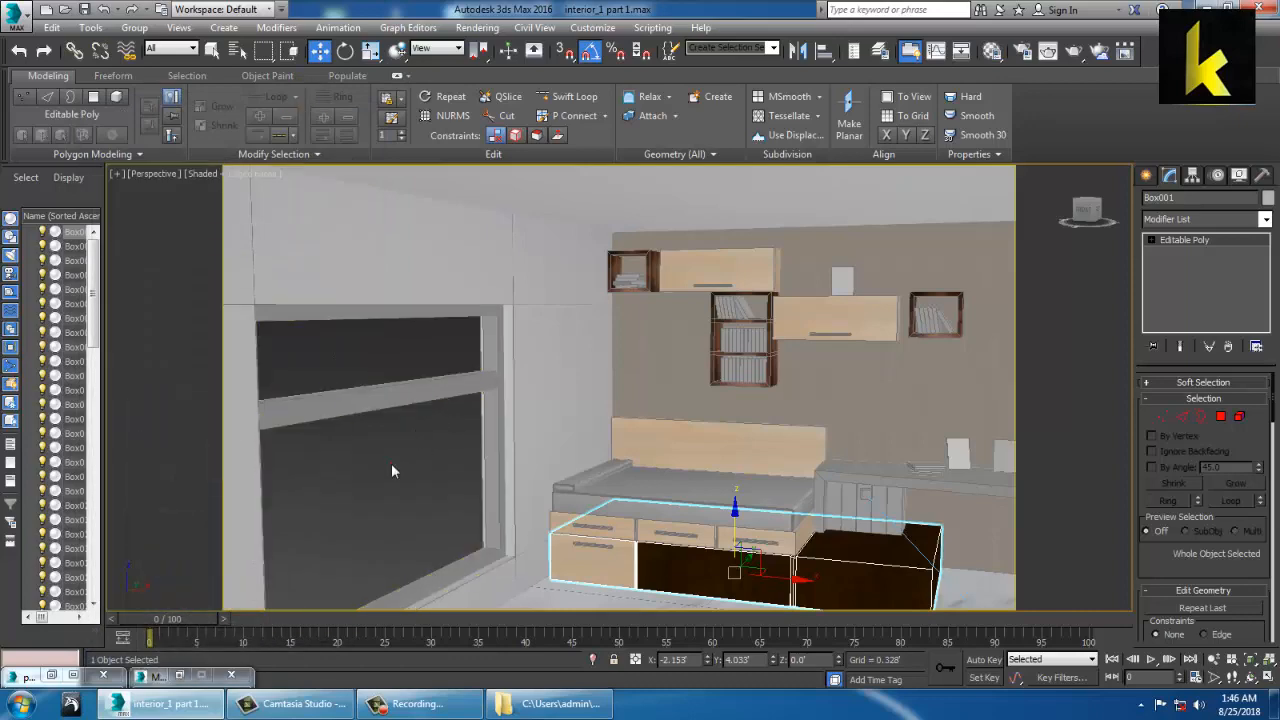
left_click(391, 463)
Show the room through PhysCamera001 without safe frames and collapse the ribbon to enlarge the viewport
key("c")
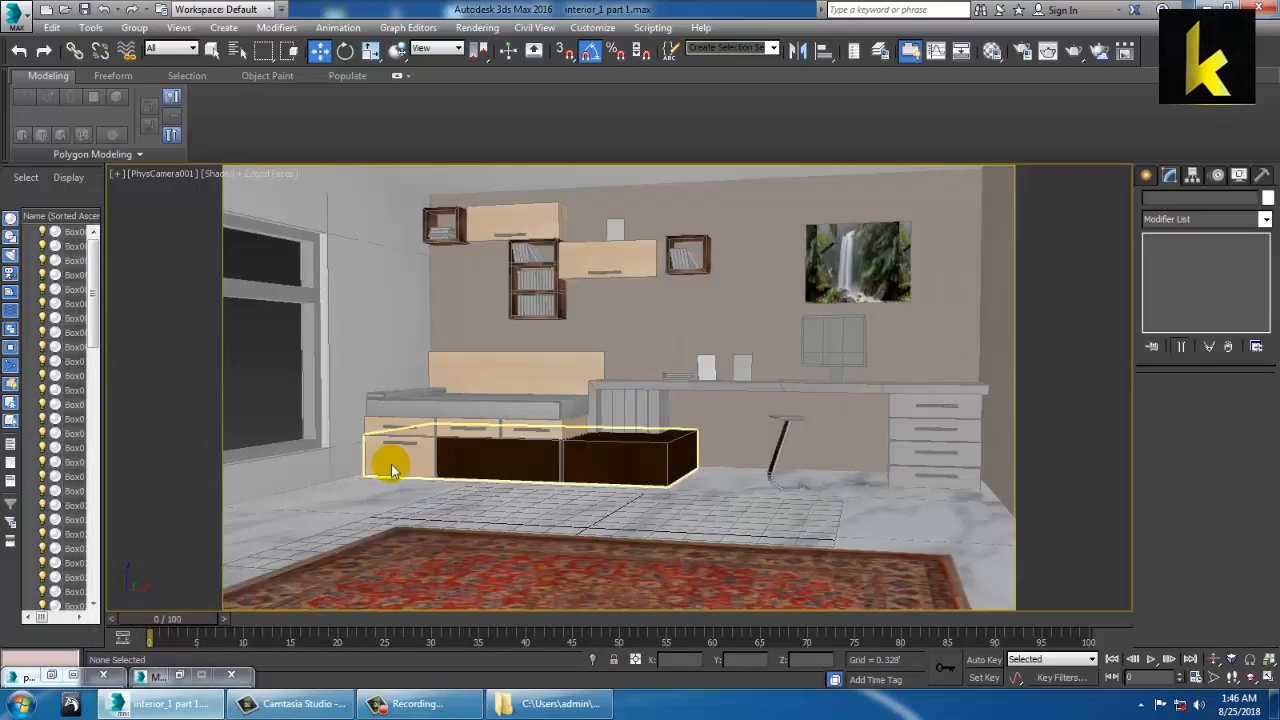
key("shift+f")
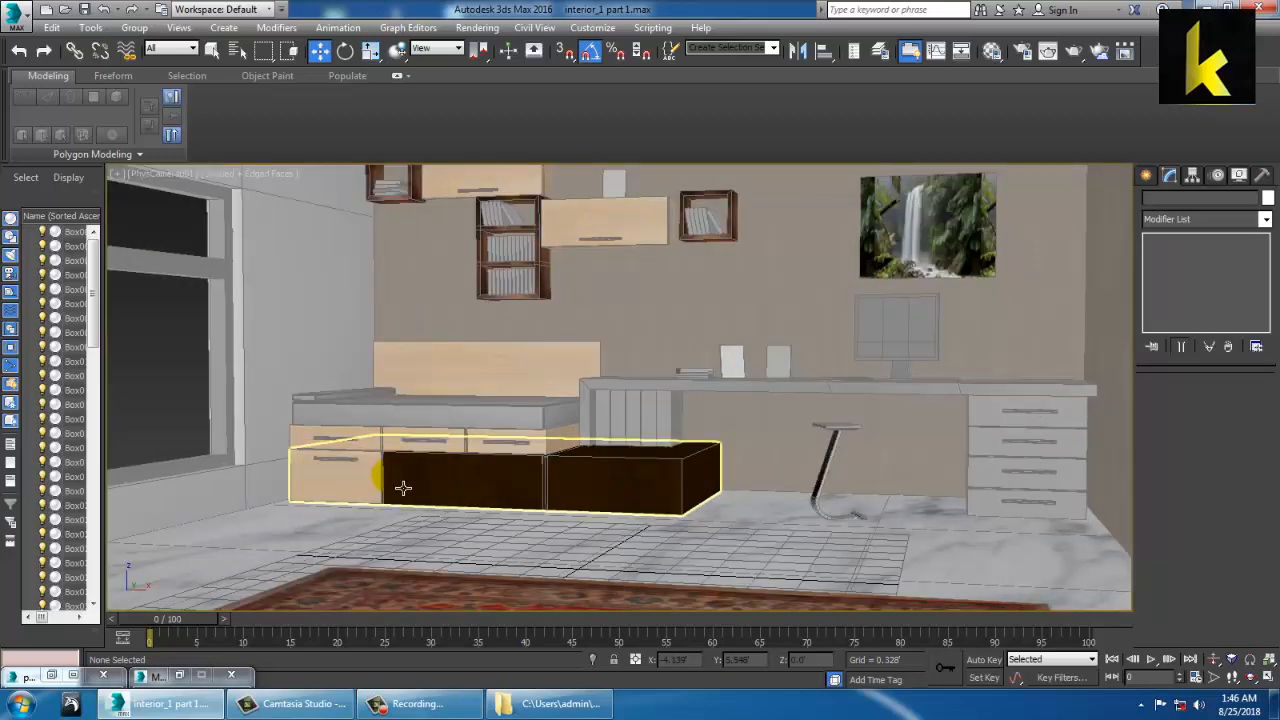
double_click(43, 80)
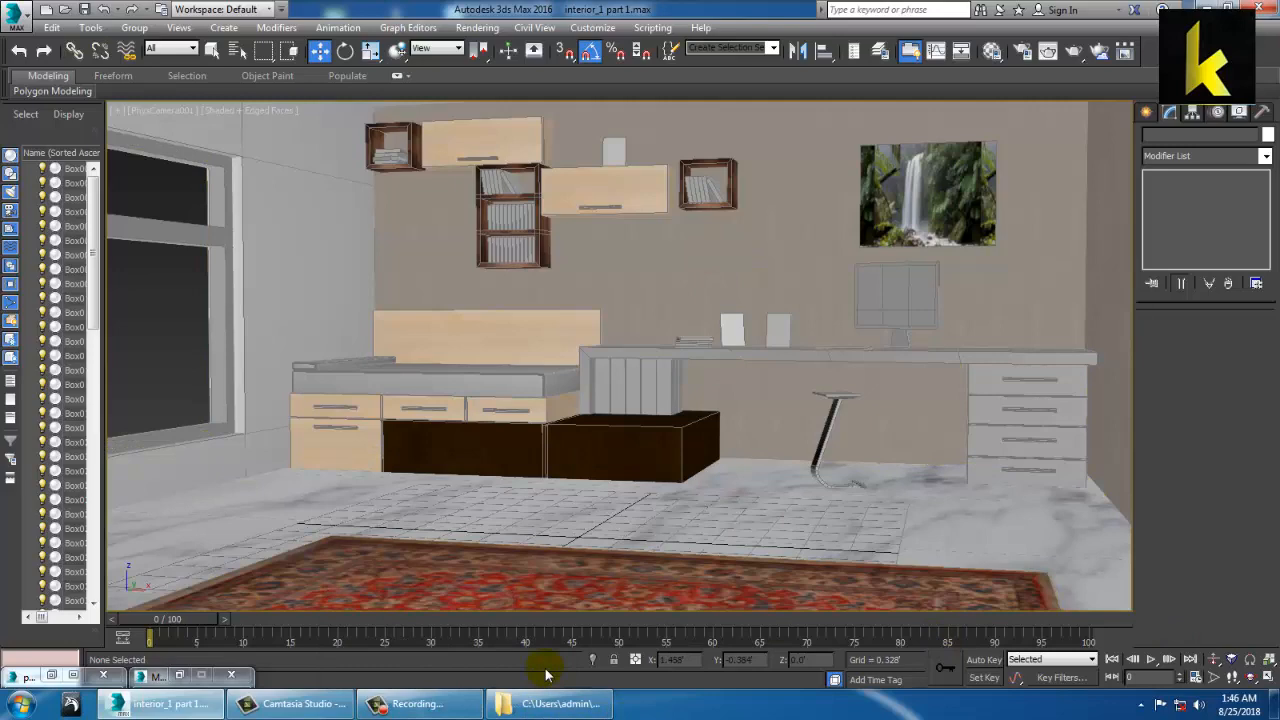
left_click(415, 703)
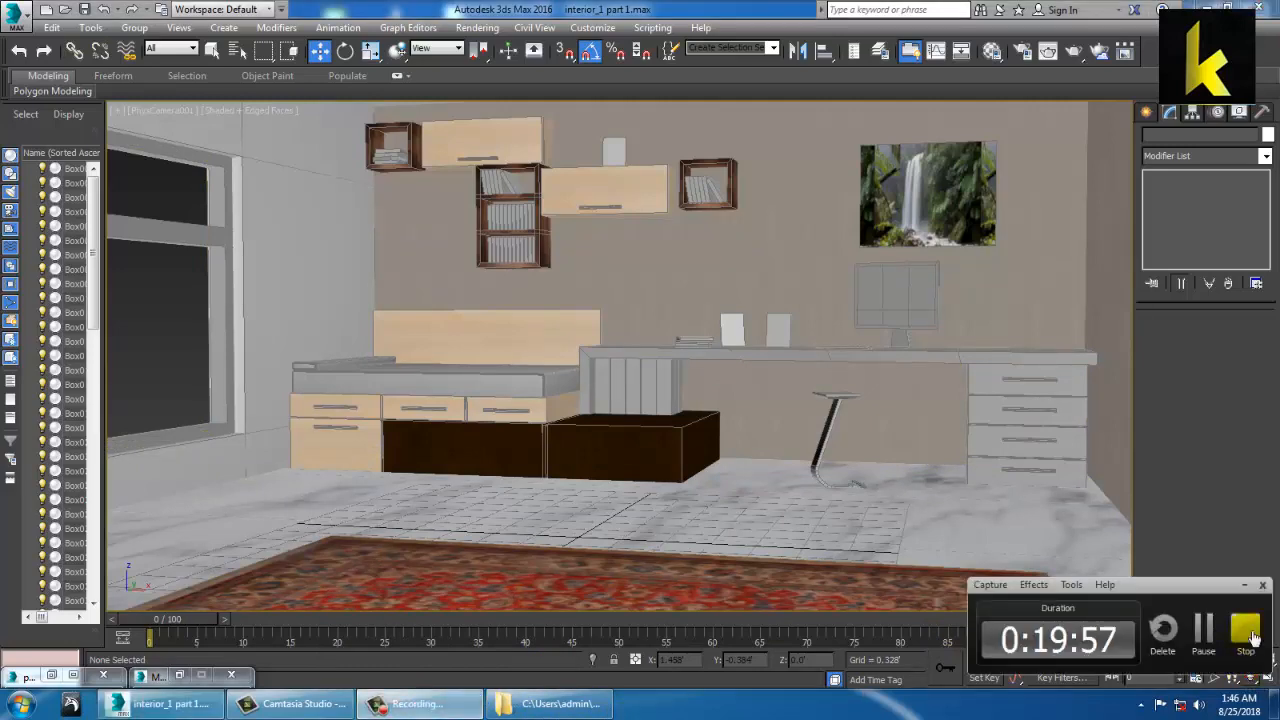